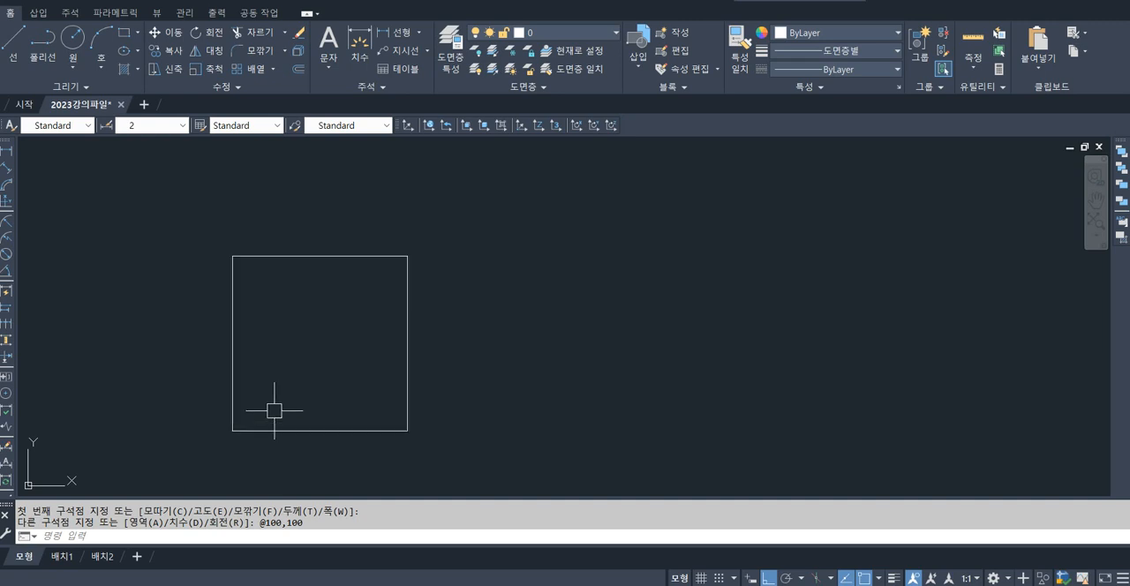
Explode the 100 × 100 square into separate lines.
{"action": "type", "text": "x"}
{"action": "key", "text": "Return"}
{"action": "left_click", "coordinate": [454, 295]}
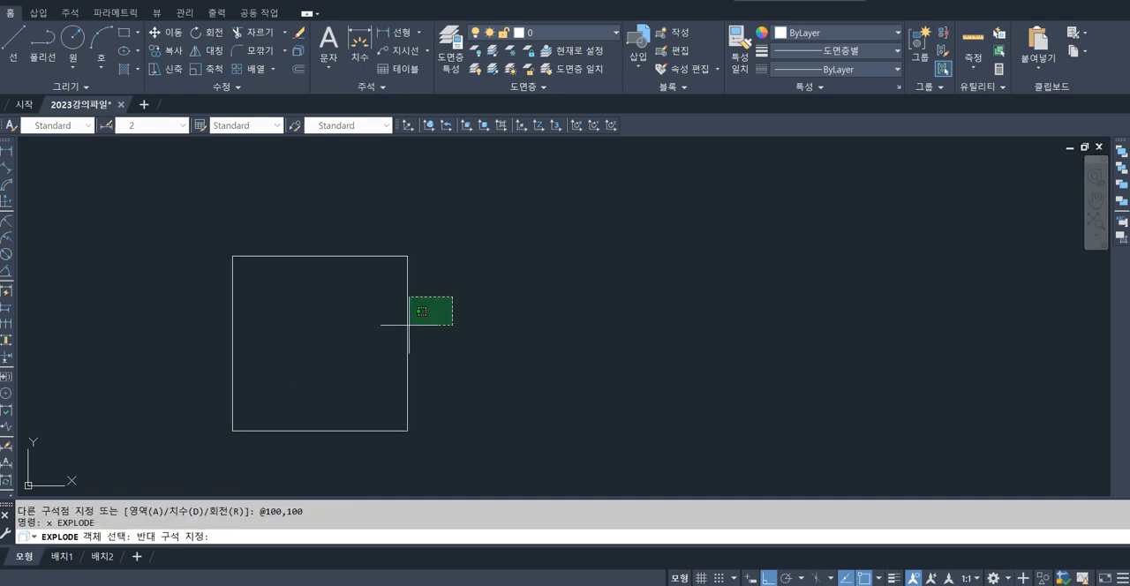
{"action": "left_click", "coordinate": [398, 331]}
{"action": "key", "text": "Return"}
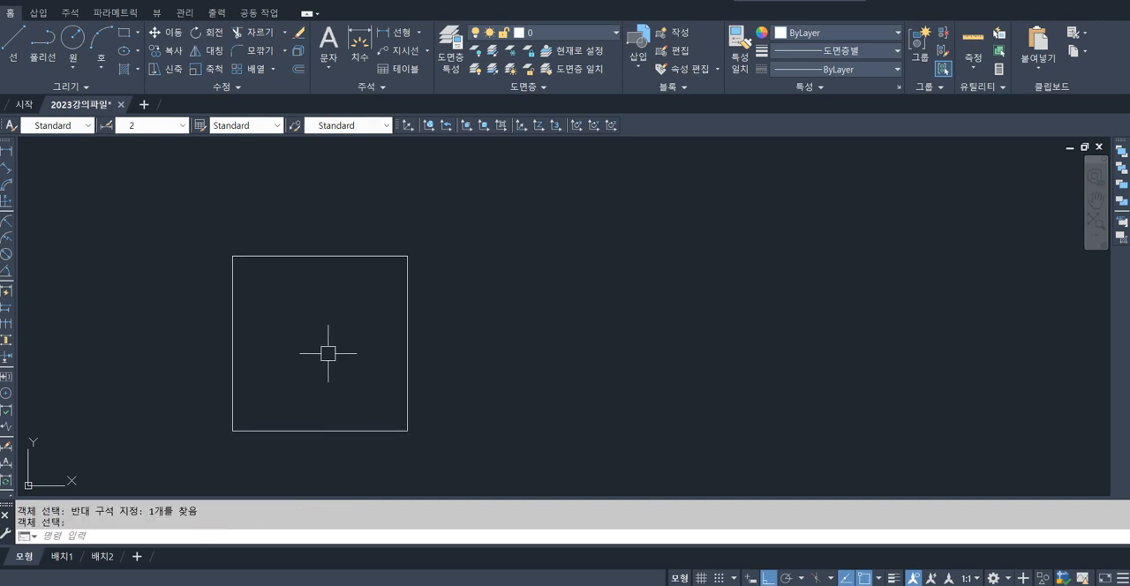
{"action": "middle_click_drag", "start_coordinate": [328, 351], "coordinate": [320, 331]}
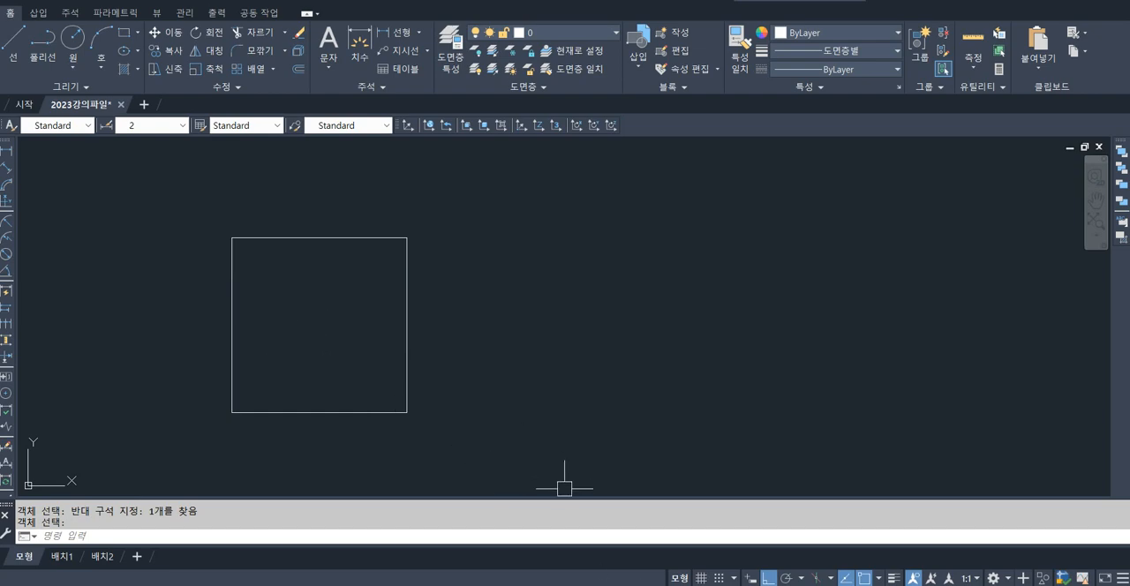
Switch to the Hangul lecture notes and read the section on drawing points with the Point (PO) command.
{"action": "key", "text": "alt+Tab"}
{"action": "left_click", "coordinate": [173, 366]}
{"action": "left_click_drag", "start_coordinate": [29, 344], "coordinate": [263, 390]}
{"action": "left_click", "coordinate": [285, 393]}
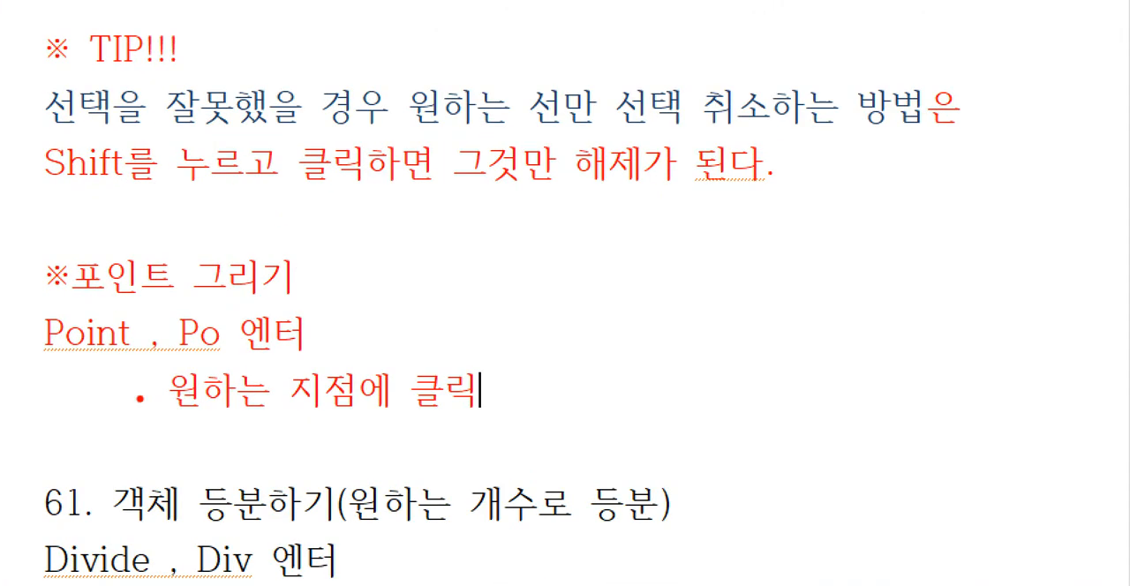
{"action": "left_click_drag", "start_coordinate": [158, 313], "coordinate": [319, 359]}
{"action": "left_click_drag", "start_coordinate": [149, 430], "coordinate": [544, 430]}
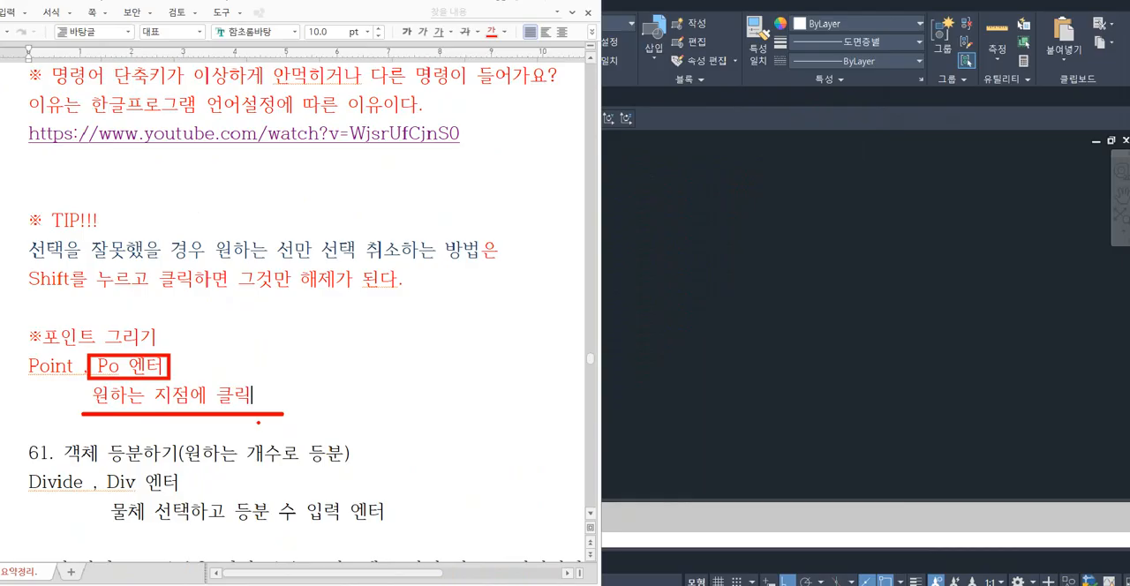
{"action": "key", "text": "Escape"}
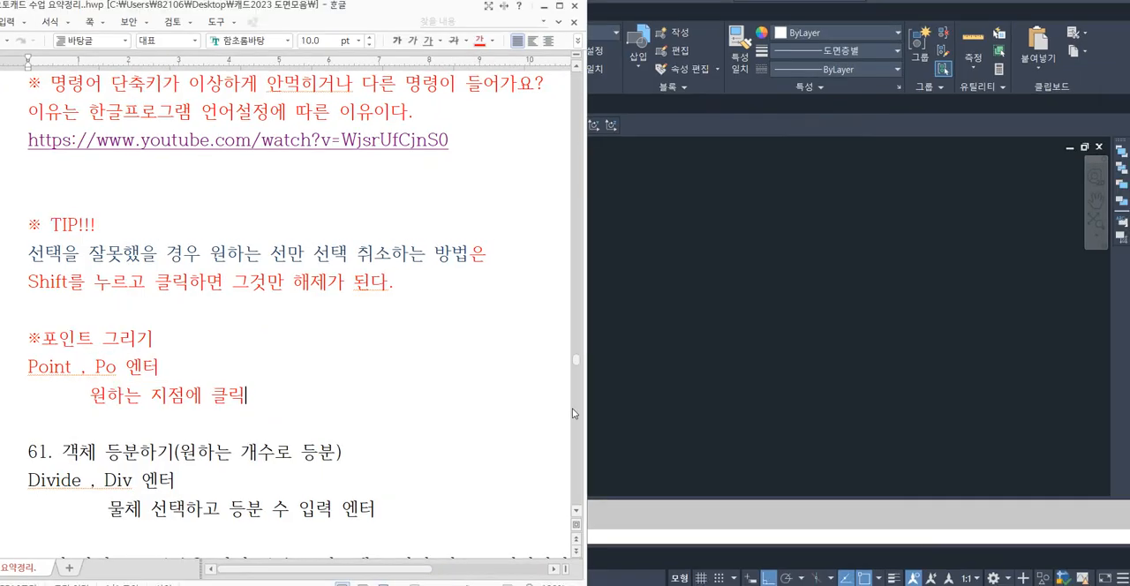
{"action": "left_click", "coordinate": [609, 382]}
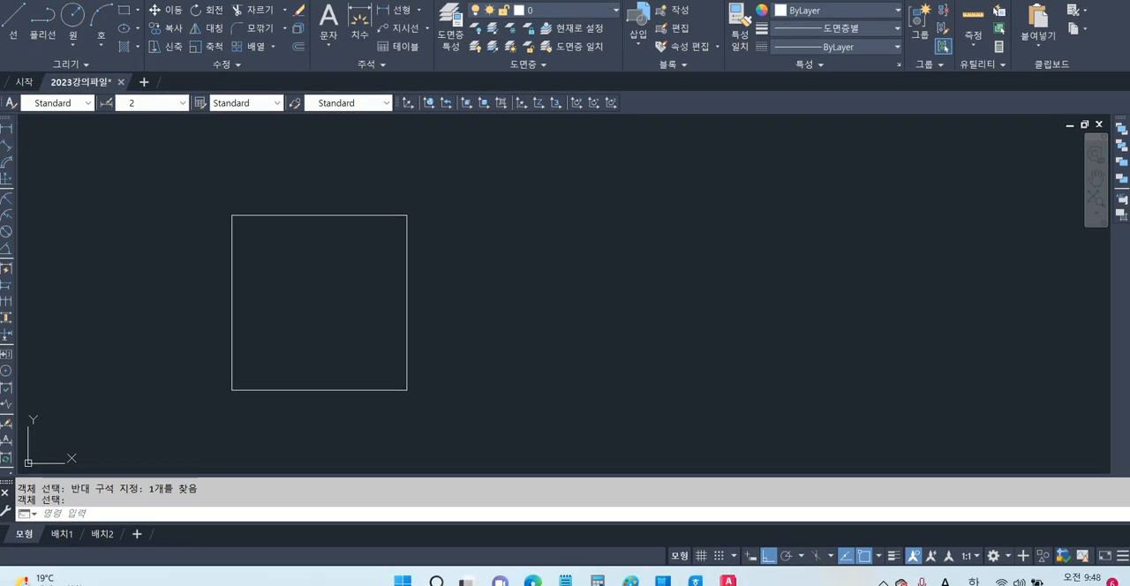
Place the AutoCAD window beside the notes and draw a point at the midpoint of the square's upper edge.
{"action": "left_click_drag", "start_coordinate": [632, 1], "coordinate": [895, 2]}
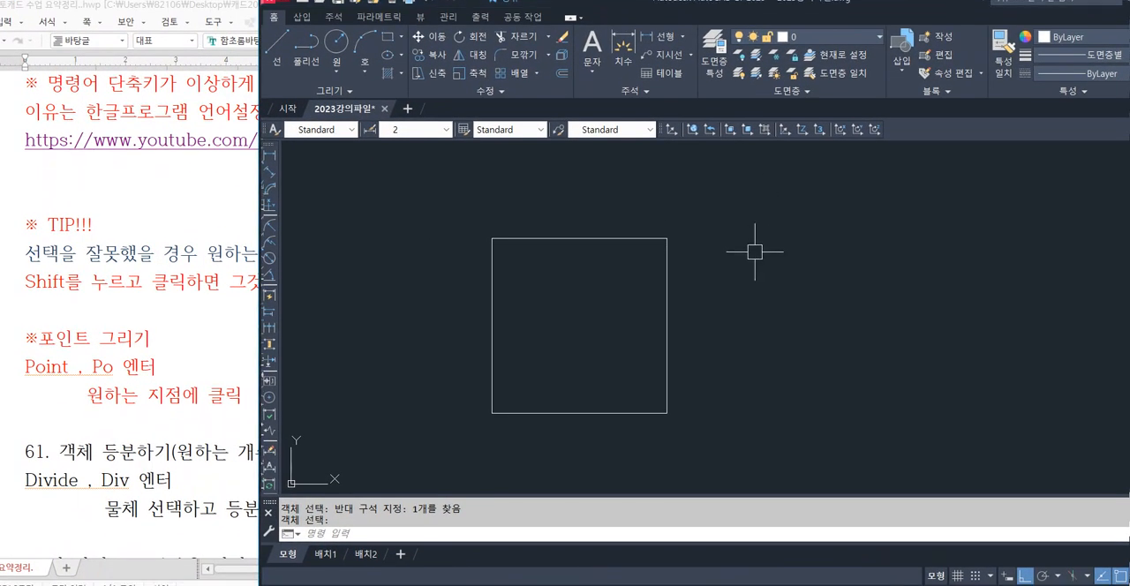
{"action": "type", "text": "po"}
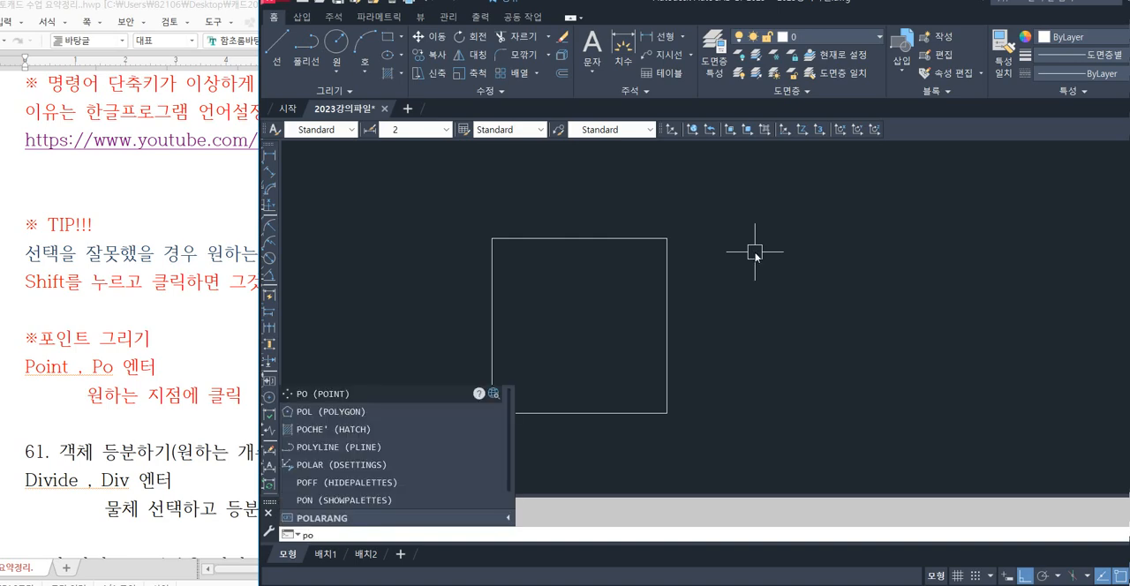
{"action": "key", "text": "Return"}
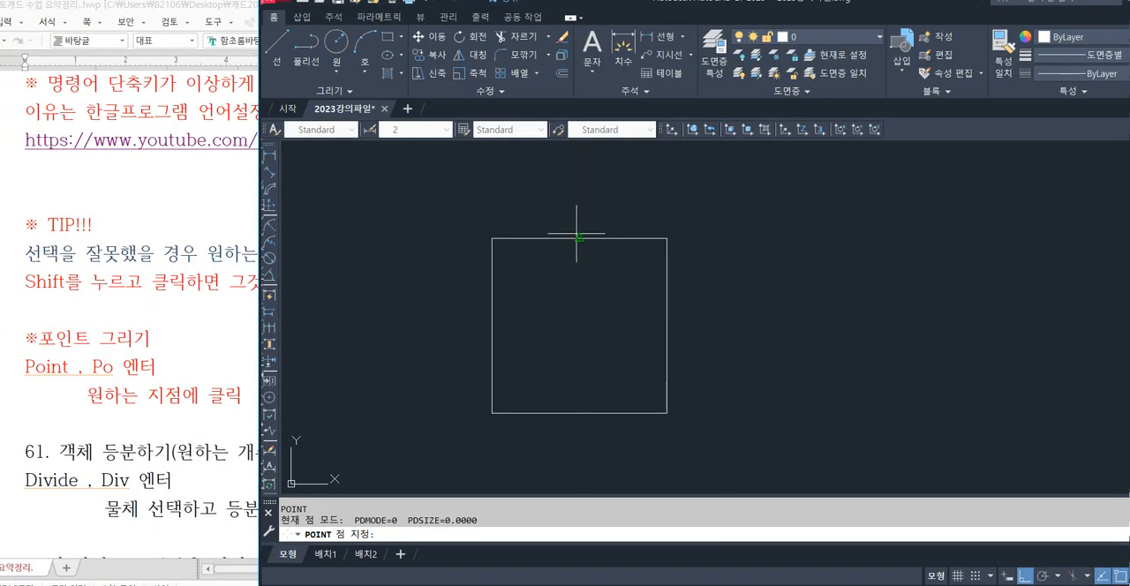
{"action": "left_click", "coordinate": [577, 234]}
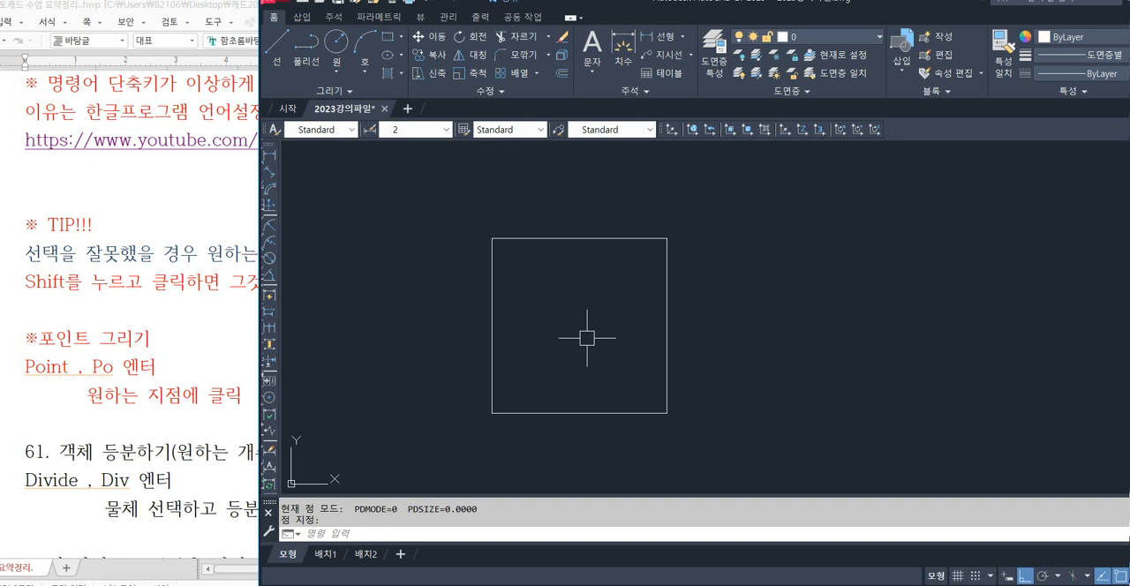
Review the point-drawing notes and examine section 62 on setting the point shape with DDPTYPE.
{"action": "left_click", "coordinate": [186, 362]}
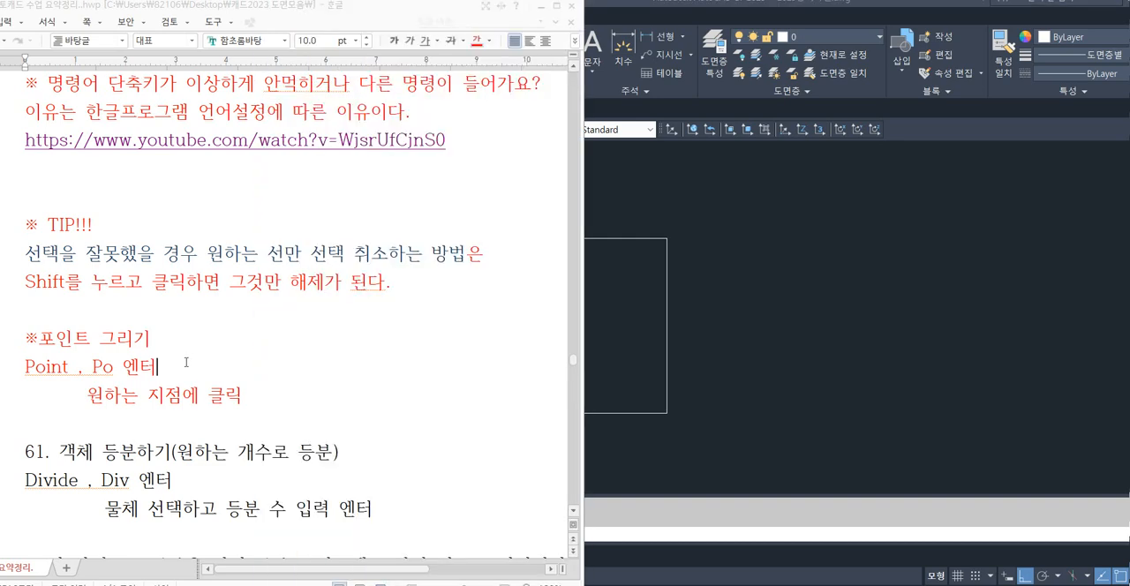
{"action": "left_click", "coordinate": [609, 297]}
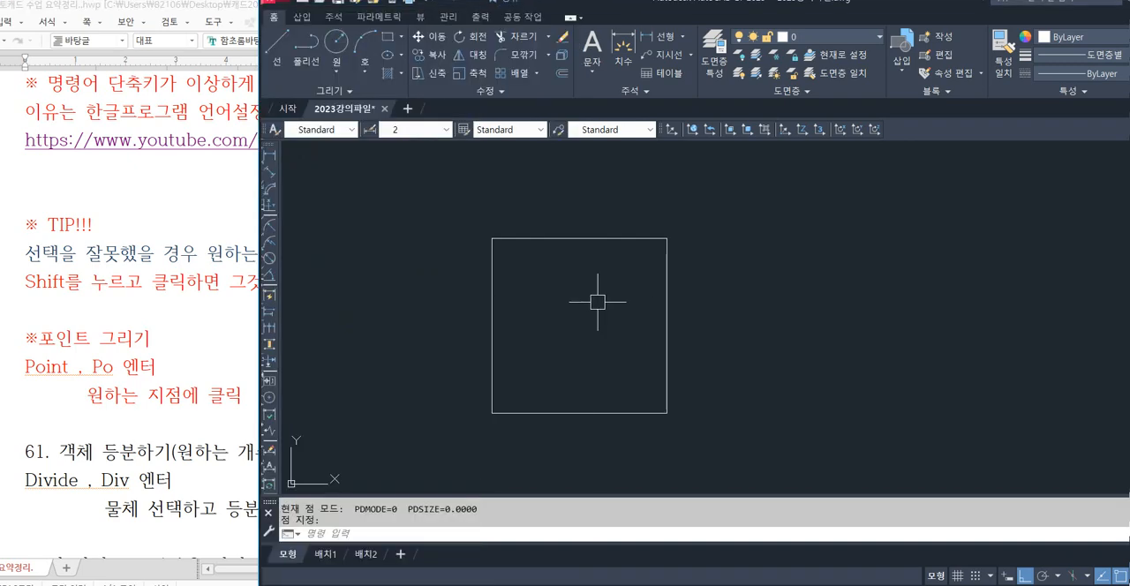
{"action": "left_click", "coordinate": [194, 369]}
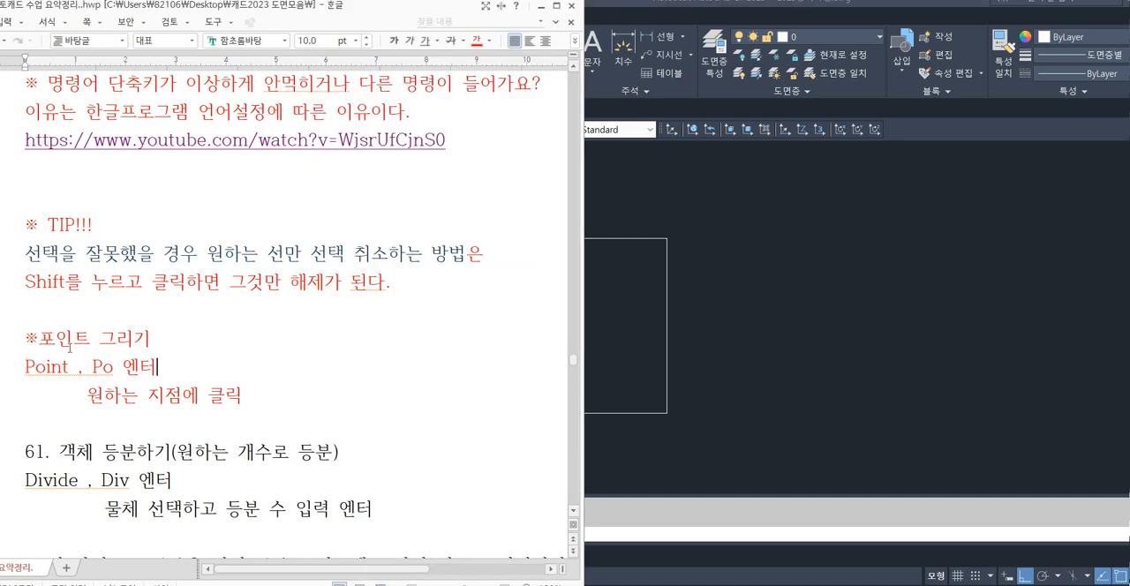
{"action": "left_click_drag", "start_coordinate": [29, 336], "coordinate": [304, 398]}
{"action": "left_click", "coordinate": [304, 398]}
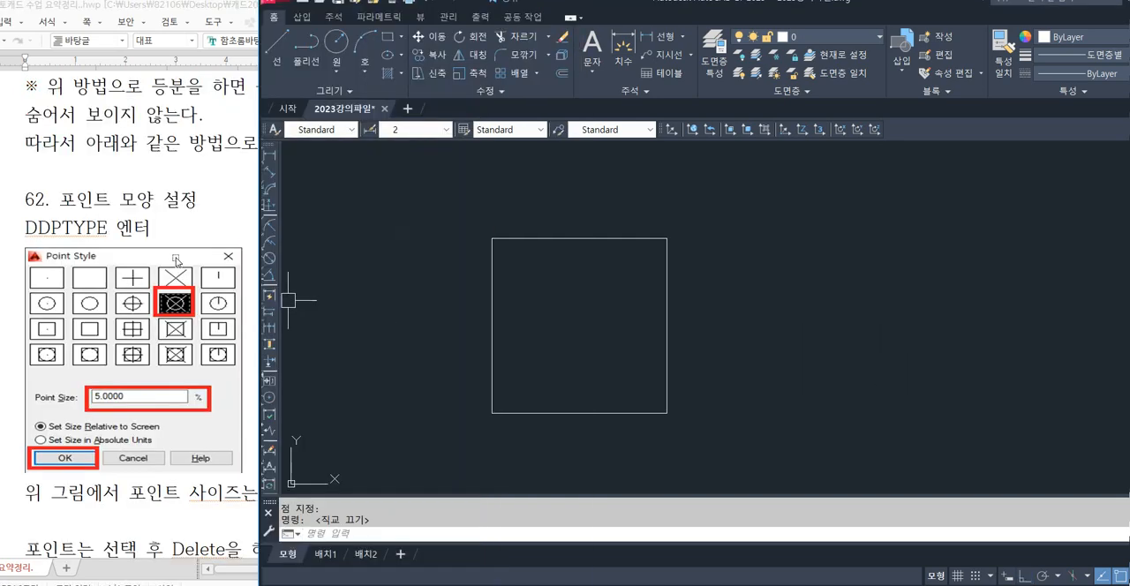
{"action": "left_click", "coordinate": [177, 262]}
{"action": "left_click_drag", "start_coordinate": [27, 202], "coordinate": [399, 430]}
{"action": "left_click", "coordinate": [83, 259]}
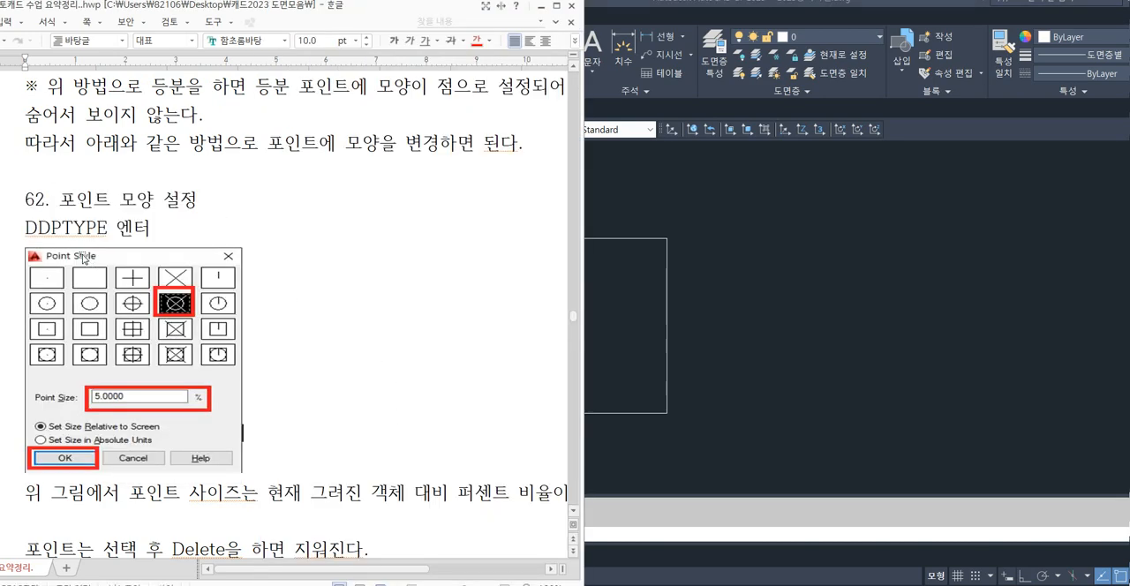
{"action": "left_click_drag", "start_coordinate": [26, 228], "coordinate": [108, 232]}
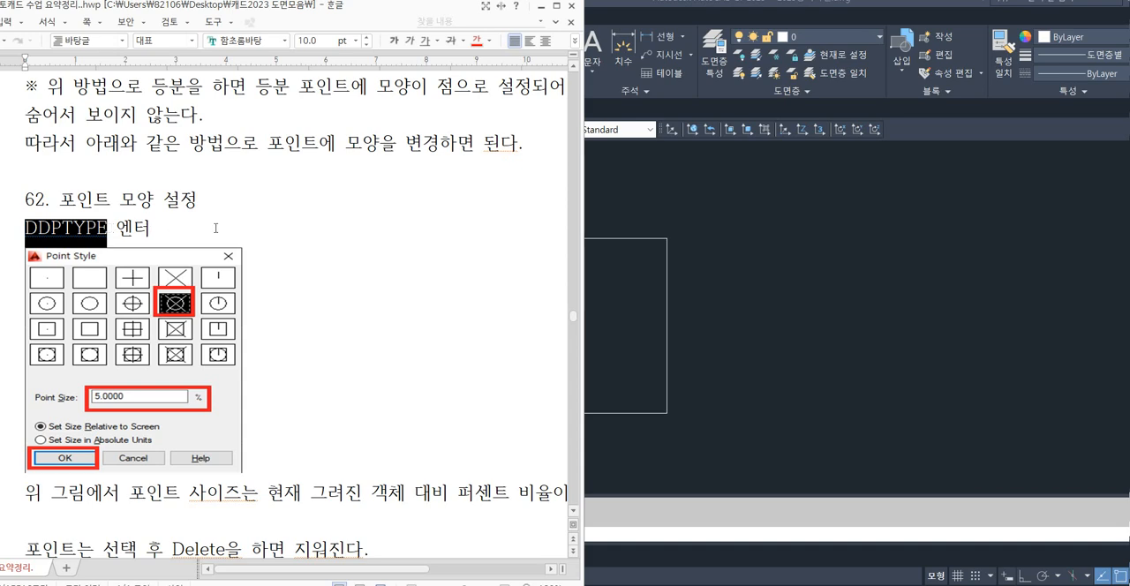
Return to the AutoCAD drawing and open the point style settings with the DDPTYPE command.
{"action": "left_click", "coordinate": [640, 344]}
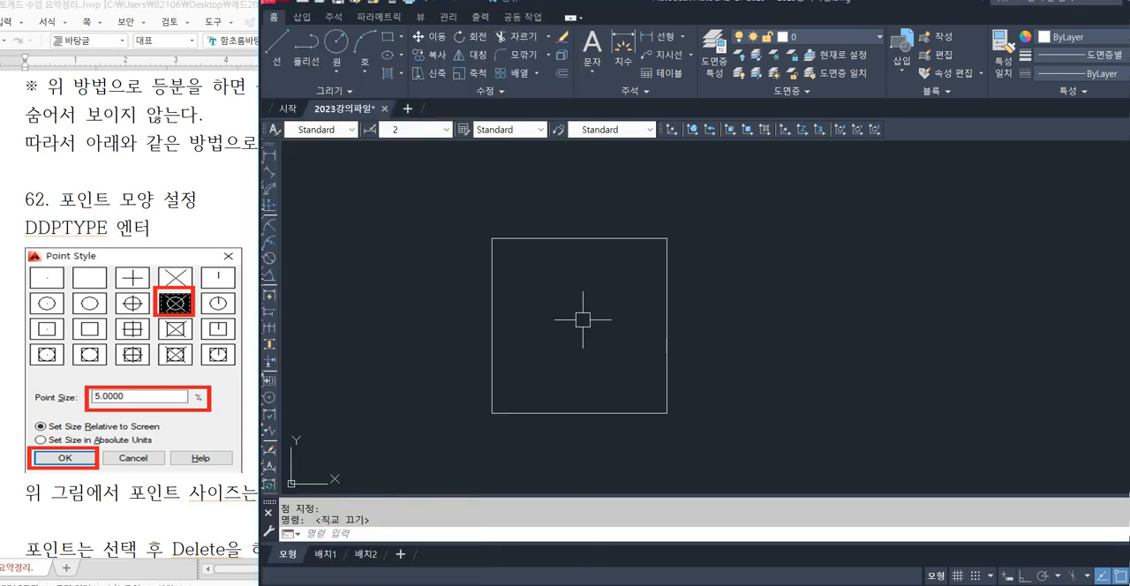
{"action": "type", "text": "ㄷ"}
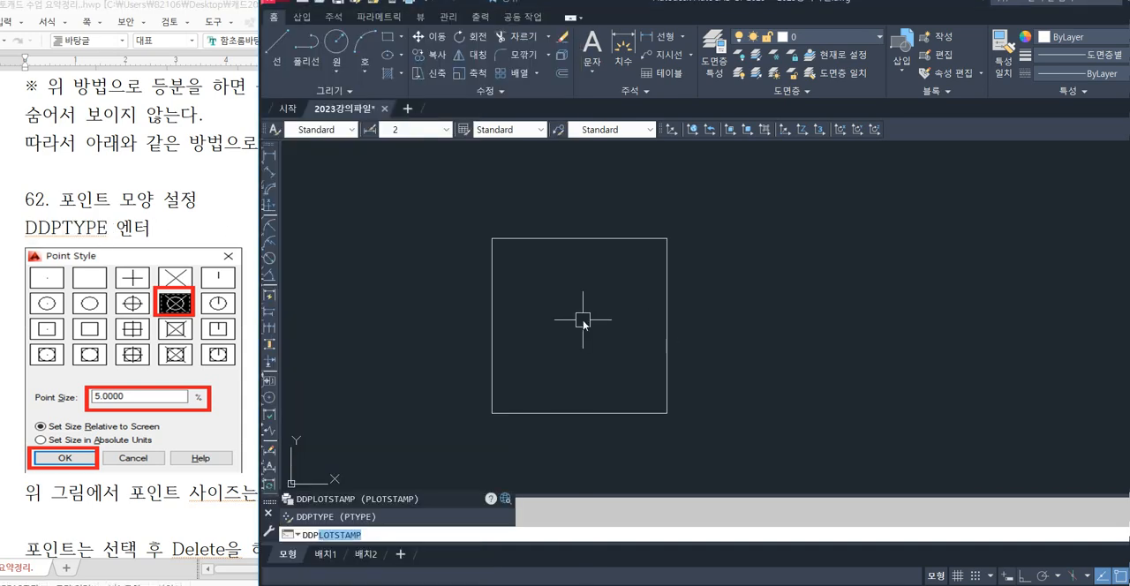
{"action": "type", "text": "dptype"}
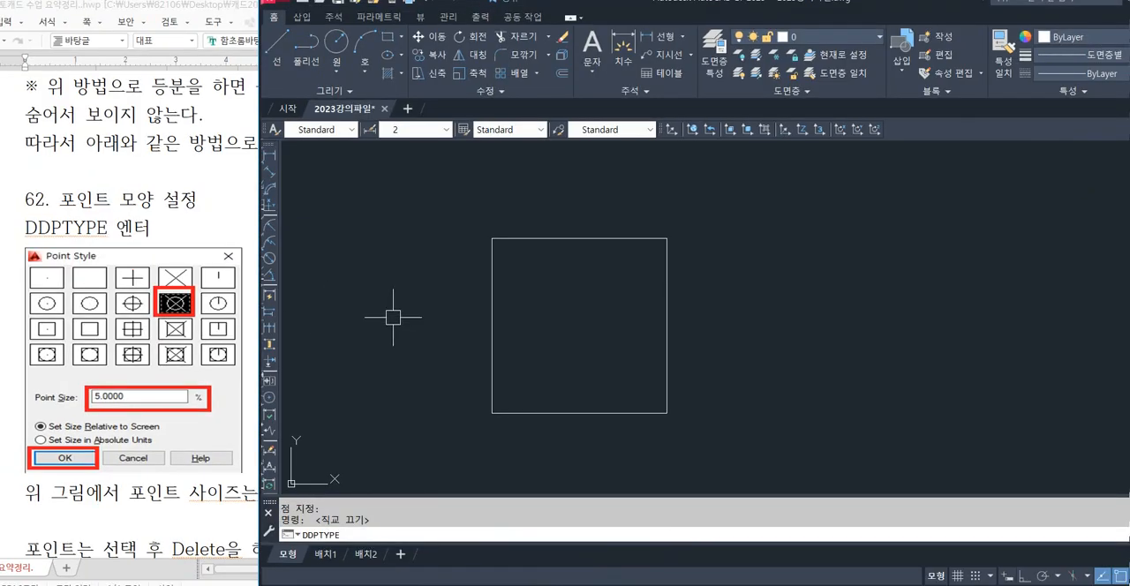
{"action": "key", "text": "Return"}
{"action": "left_click_drag", "start_coordinate": [791, 184], "coordinate": [457, 218]}
Choose the circle-with-X symbol as the point style.
{"action": "left_click", "coordinate": [492, 271]}
{"action": "left_click", "coordinate": [531, 269]}
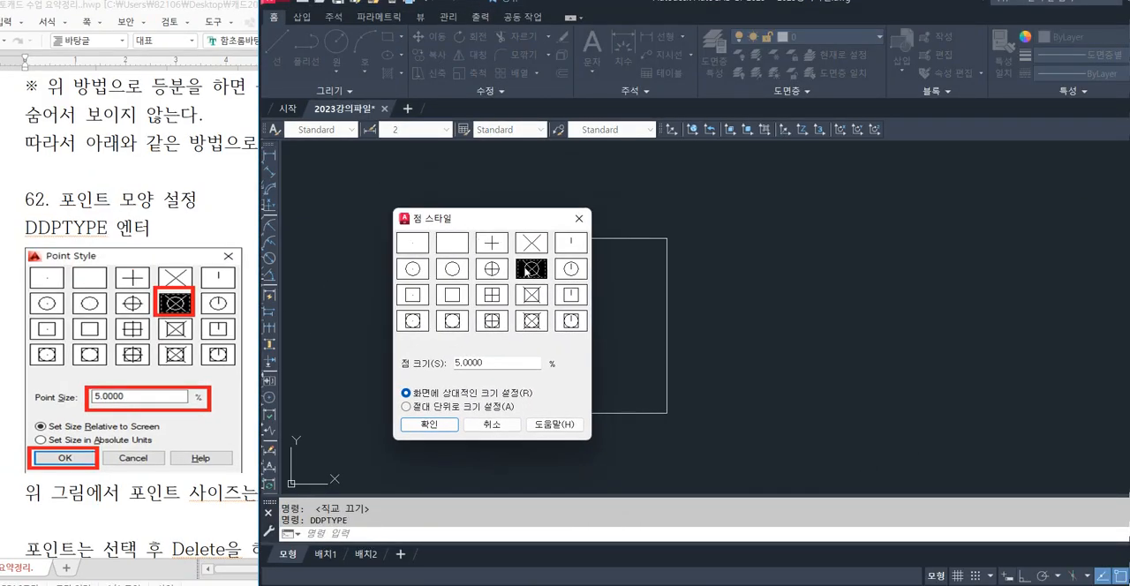
{"action": "left_click", "coordinate": [537, 247]}
{"action": "left_click", "coordinate": [493, 250]}
{"action": "left_click", "coordinate": [420, 250]}
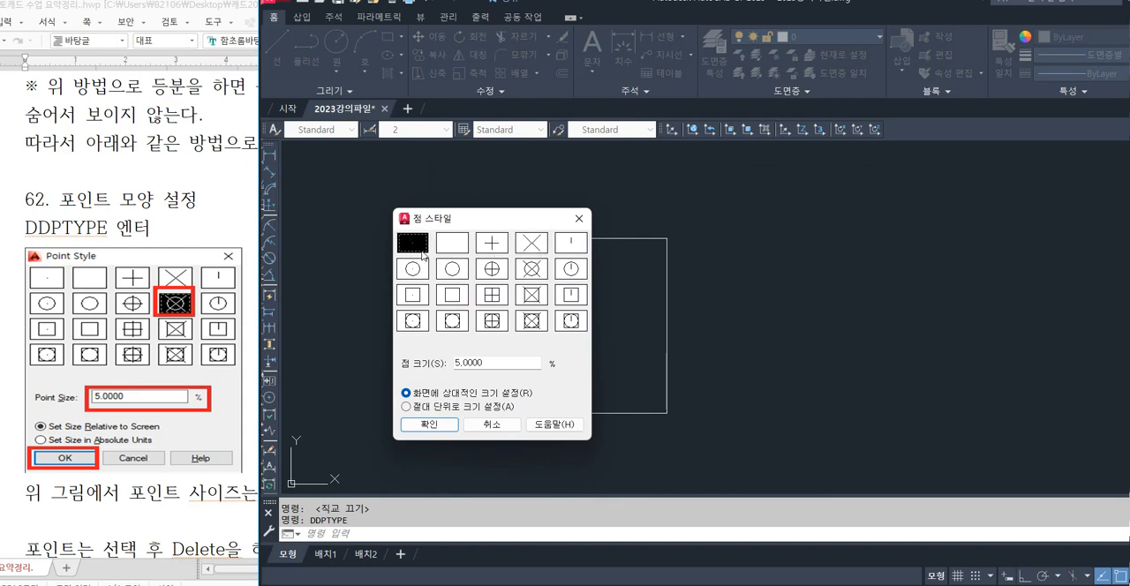
{"action": "mouse_move", "coordinate": [436, 251]}
{"action": "left_mouse_down"}
{"action": "mouse_move", "coordinate": [382, 255]}
{"action": "mouse_move", "coordinate": [442, 232]}
{"action": "mouse_move", "coordinate": [423, 266]}
{"action": "left_mouse_up"}
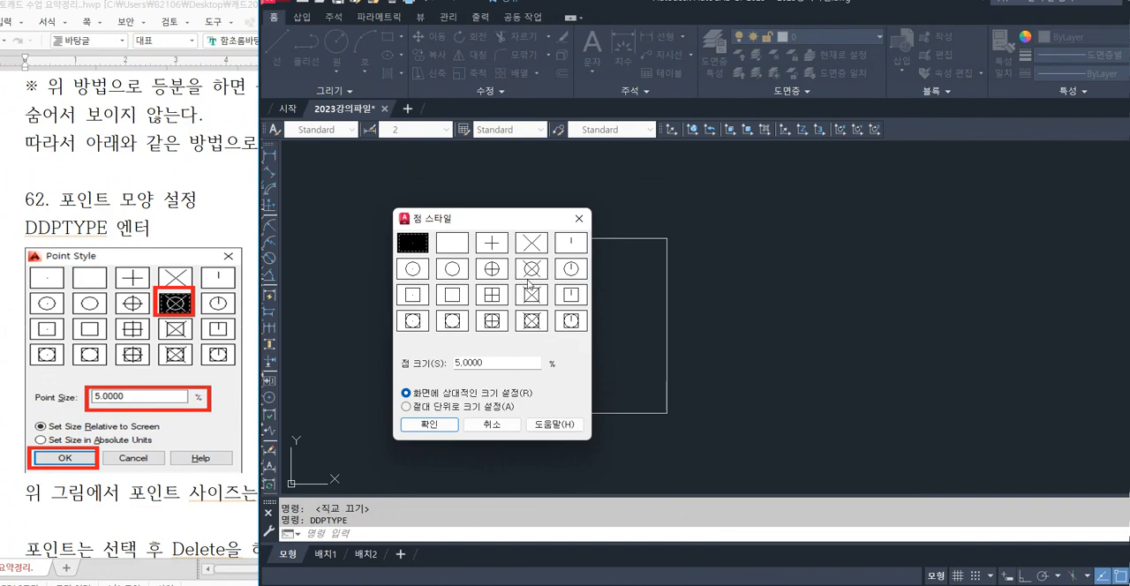
{"action": "left_click", "coordinate": [598, 280]}
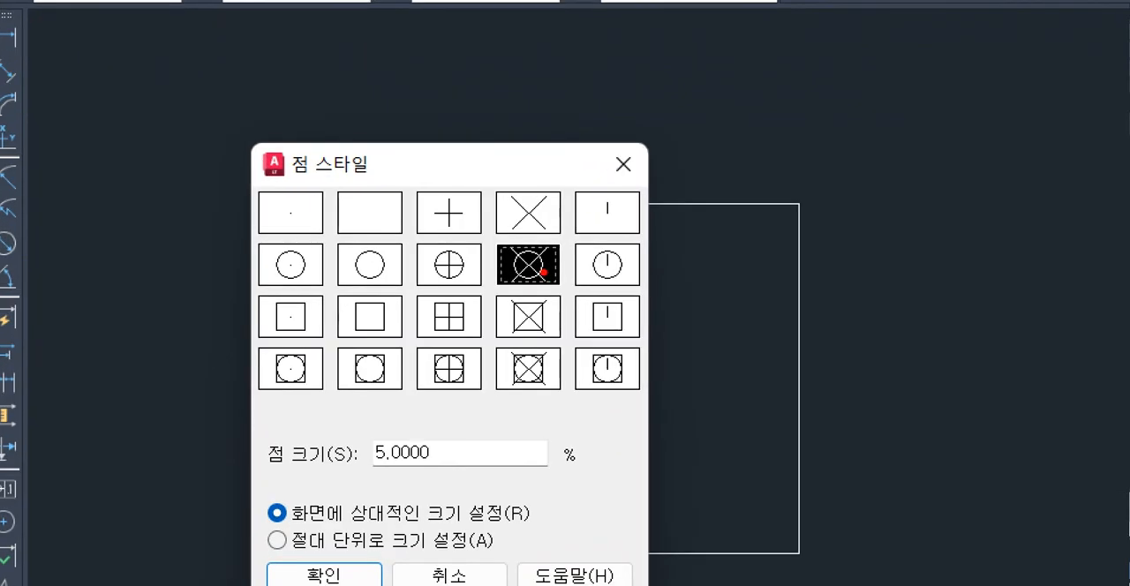
{"action": "mouse_move", "coordinate": [546, 276]}
{"action": "left_mouse_down"}
{"action": "mouse_move", "coordinate": [518, 281]}
{"action": "mouse_move", "coordinate": [543, 257]}
{"action": "mouse_move", "coordinate": [535, 286]}
{"action": "left_mouse_up"}
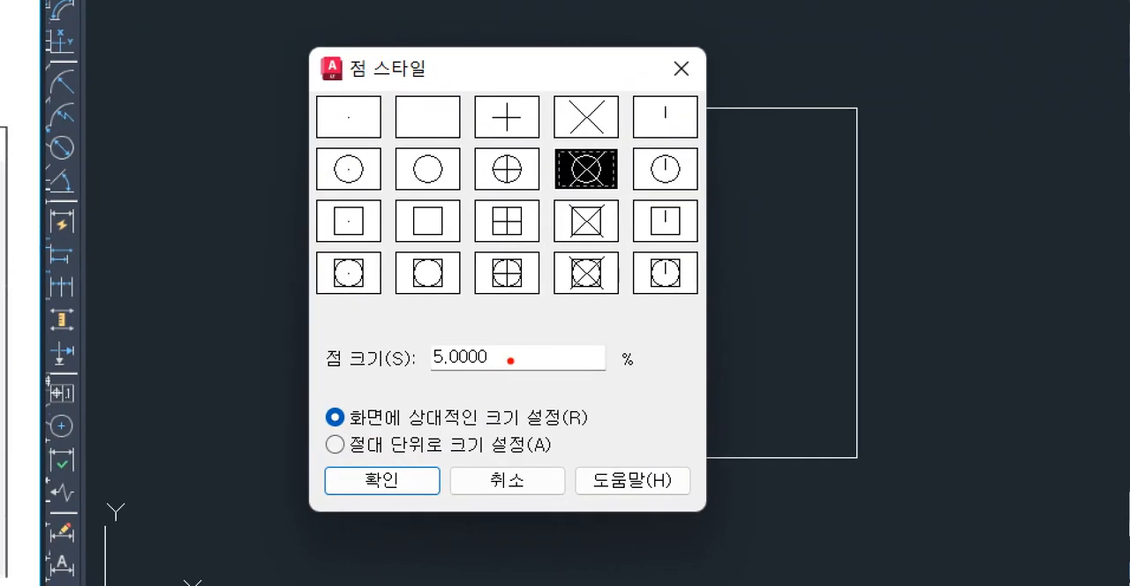
Move the point style dialog beside the square so that it no longer covers the drawing.
{"action": "mouse_move", "coordinate": [474, 375]}
{"action": "left_mouse_down"}
{"action": "mouse_move", "coordinate": [491, 370]}
{"action": "mouse_move", "coordinate": [469, 320]}
{"action": "mouse_move", "coordinate": [499, 372]}
{"action": "left_mouse_up"}
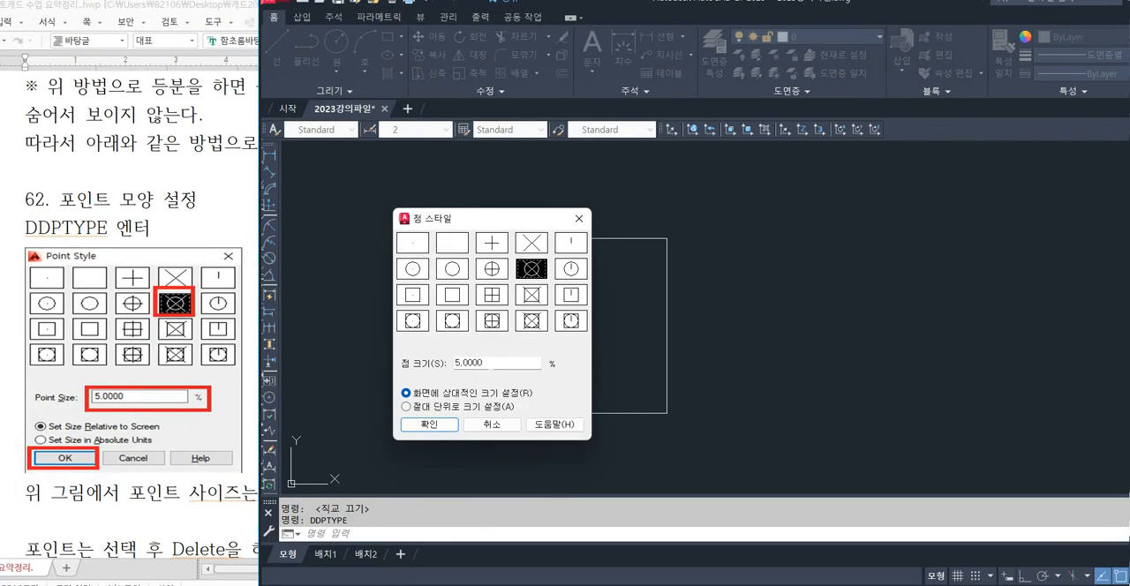
{"action": "double_click", "coordinate": [506, 364]}
{"action": "left_click", "coordinate": [506, 364]}
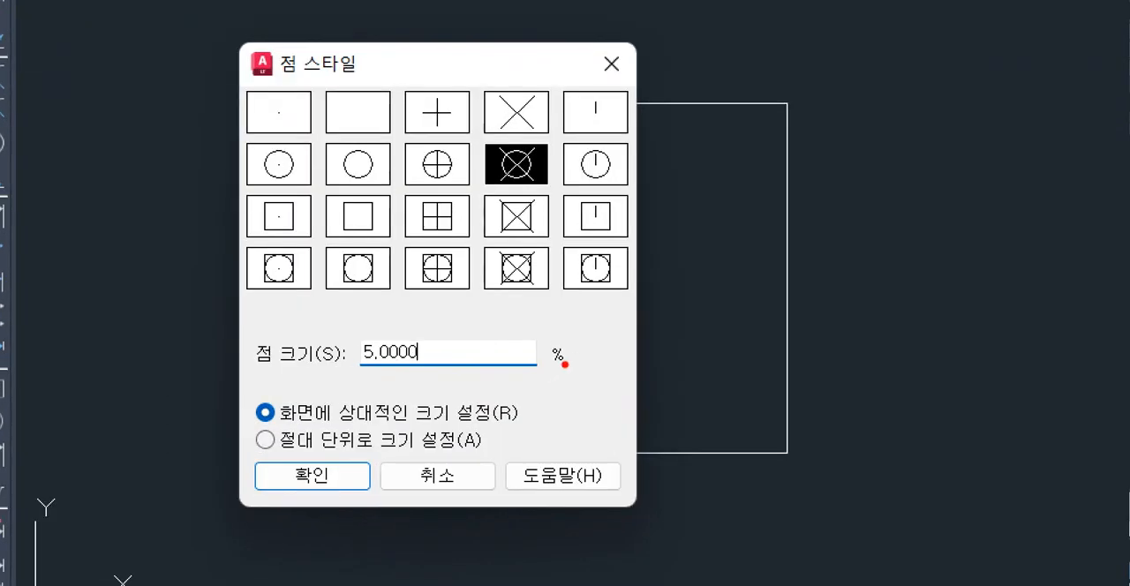
{"action": "mouse_move", "coordinate": [562, 372]}
{"action": "left_mouse_down"}
{"action": "mouse_move", "coordinate": [541, 359]}
{"action": "mouse_move", "coordinate": [551, 371]}
{"action": "left_mouse_up"}
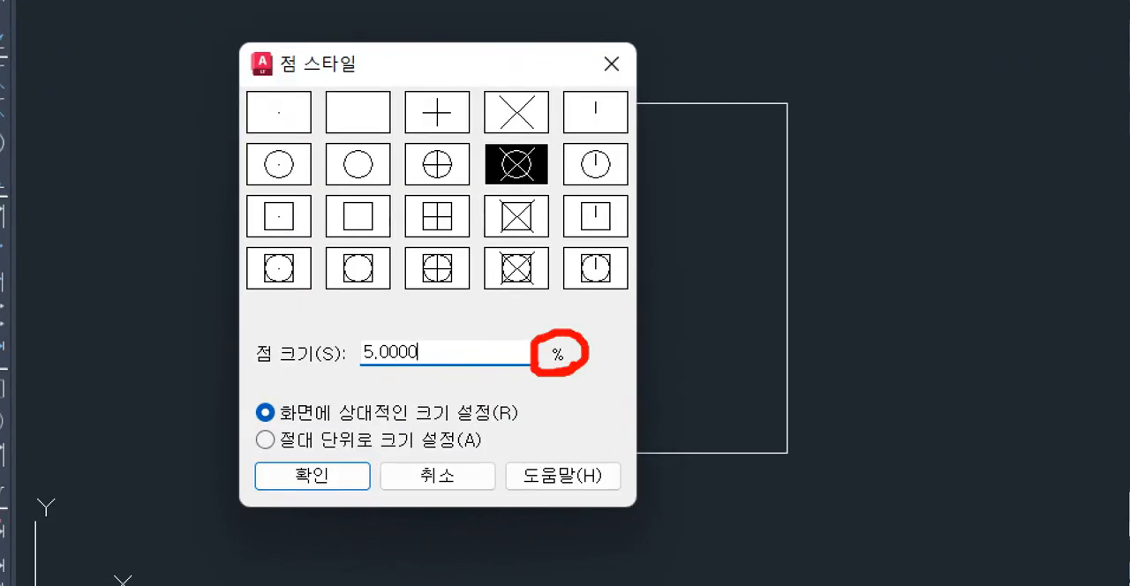
{"action": "key", "text": "Escape"}
{"action": "left_click_drag", "start_coordinate": [528, 223], "coordinate": [956, 223]}
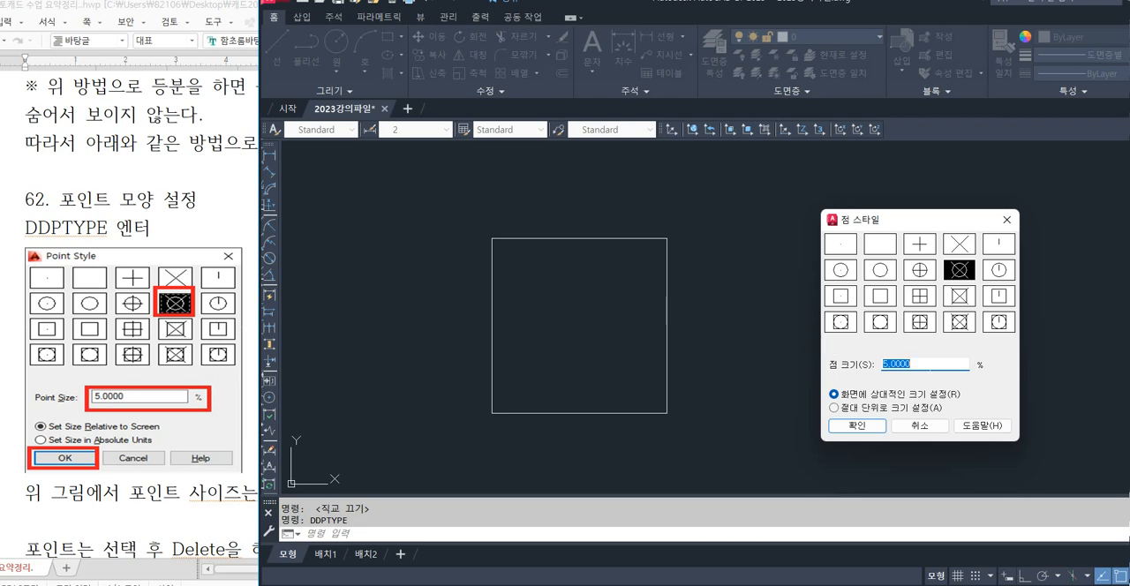
{"action": "left_click", "coordinate": [930, 364]}
{"action": "left_click_drag", "start_coordinate": [906, 222], "coordinate": [793, 210]}
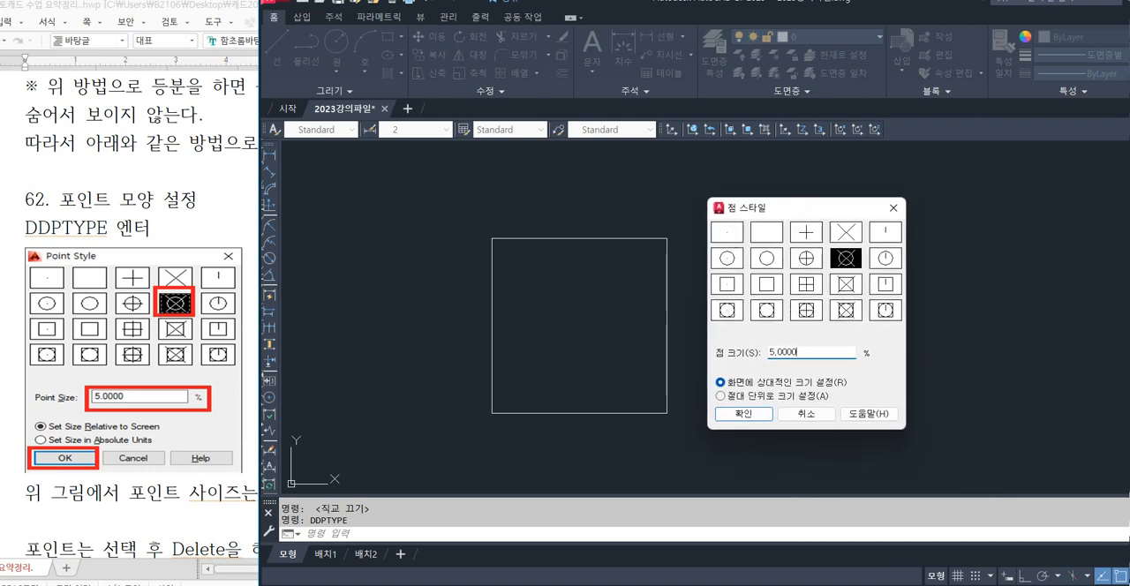
Keep the point size at 5% relative to the screen and apply the point style.
{"action": "left_click_drag", "start_coordinate": [798, 352], "coordinate": [768, 352]}
{"action": "left_click", "coordinate": [799, 352]}
{"action": "left_click_drag", "start_coordinate": [798, 352], "coordinate": [741, 356]}
{"action": "left_click", "coordinate": [798, 352]}
{"action": "left_click", "coordinate": [758, 415]}
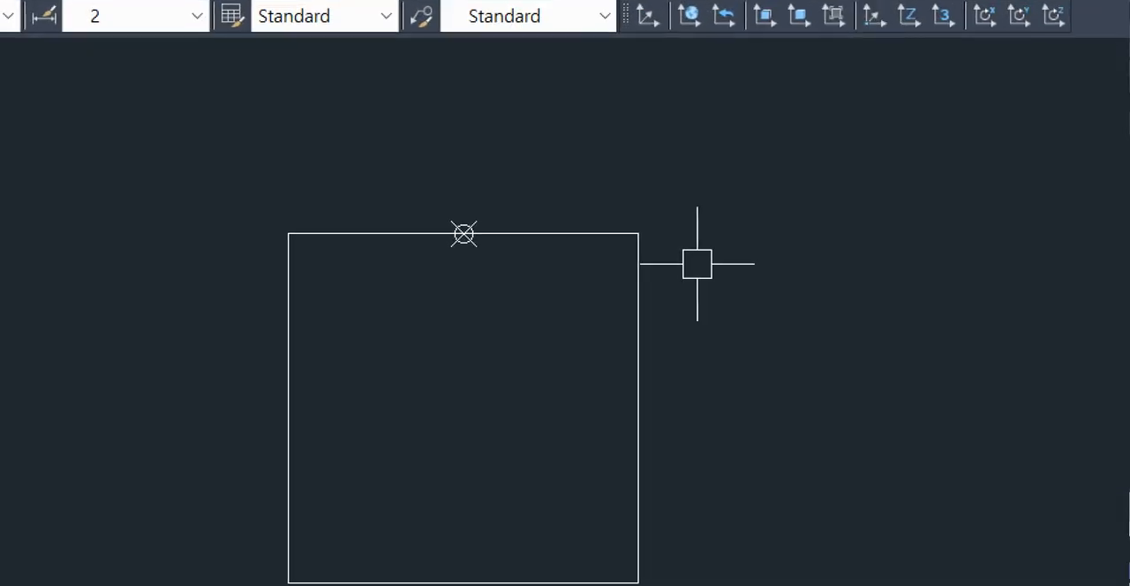
{"action": "mouse_move", "coordinate": [592, 252]}
{"action": "left_mouse_down"}
{"action": "mouse_move", "coordinate": [598, 221]}
{"action": "mouse_move", "coordinate": [597, 264]}
{"action": "left_mouse_up"}
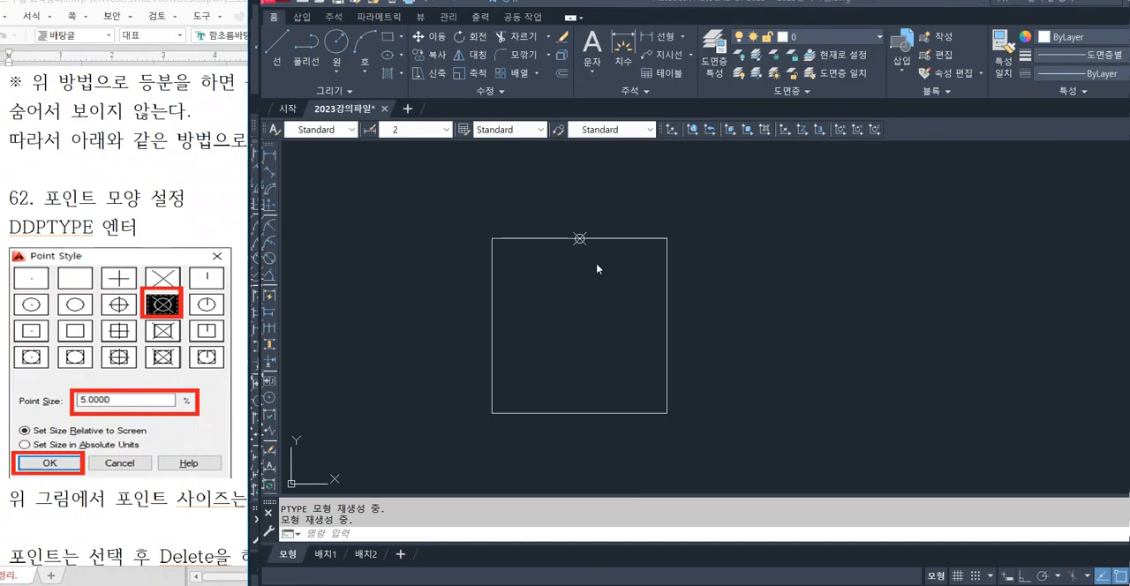
Go back to the notes and recheck the PO command, the DDPTYPE command and the illustrated point style settings.
{"action": "left_click", "coordinate": [188, 224]}
{"action": "scroll", "coordinate": [187, 224], "scroll_direction": "up", "scroll_amount": 5}
{"action": "left_click_drag", "start_coordinate": [78, 132], "coordinate": [274, 159]}
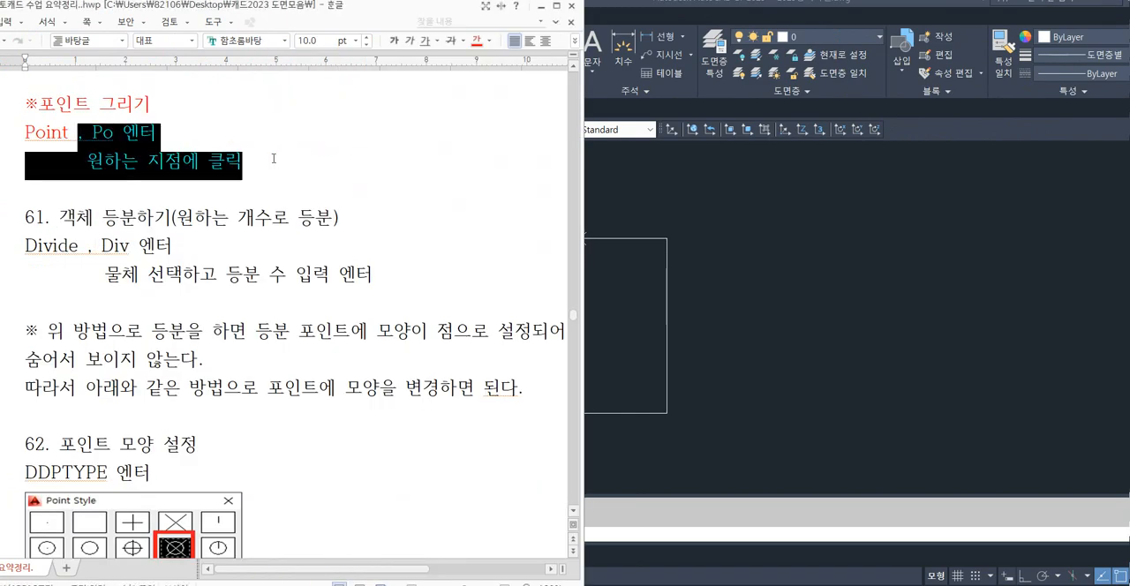
{"action": "left_click", "coordinate": [274, 159]}
{"action": "scroll", "coordinate": [23, 260], "scroll_direction": "down", "scroll_amount": 5}
{"action": "left_click_drag", "start_coordinate": [24, 231], "coordinate": [333, 249]}
{"action": "left_click", "coordinate": [182, 233]}
{"action": "left_click_drag", "start_coordinate": [293, 322], "coordinate": [392, 375], "text": "ctrl"}
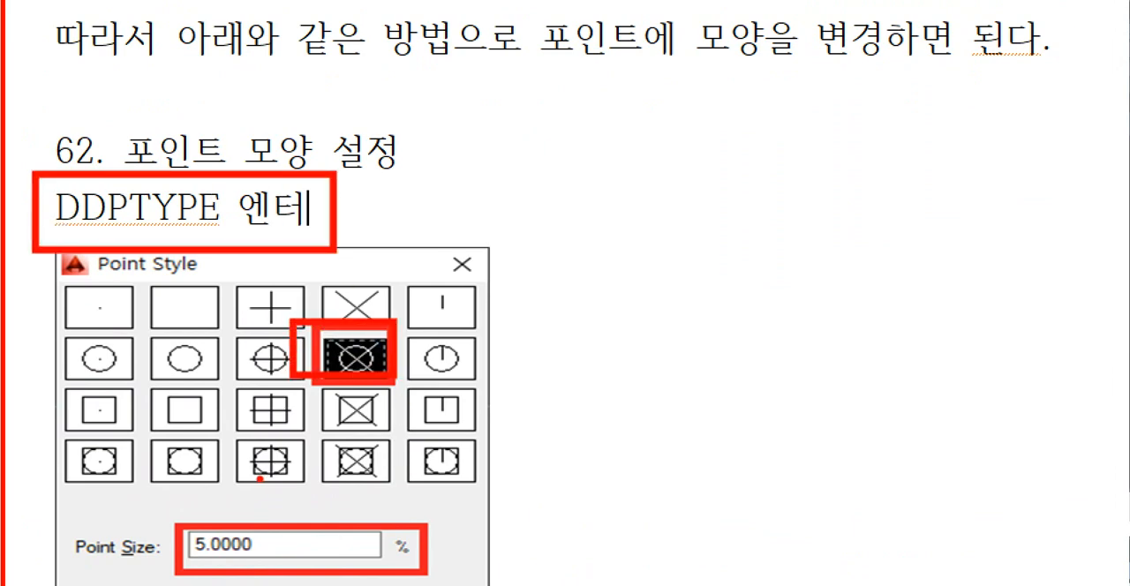
{"action": "mouse_move", "coordinate": [155, 514]}
{"action": "left_mouse_down", "text": "ctrl"}
{"action": "mouse_move", "coordinate": [247, 570]}
{"action": "mouse_move", "coordinate": [292, 578]}
{"action": "left_mouse_up", "text": "ctrl"}
{"action": "key", "text": "Escape"}
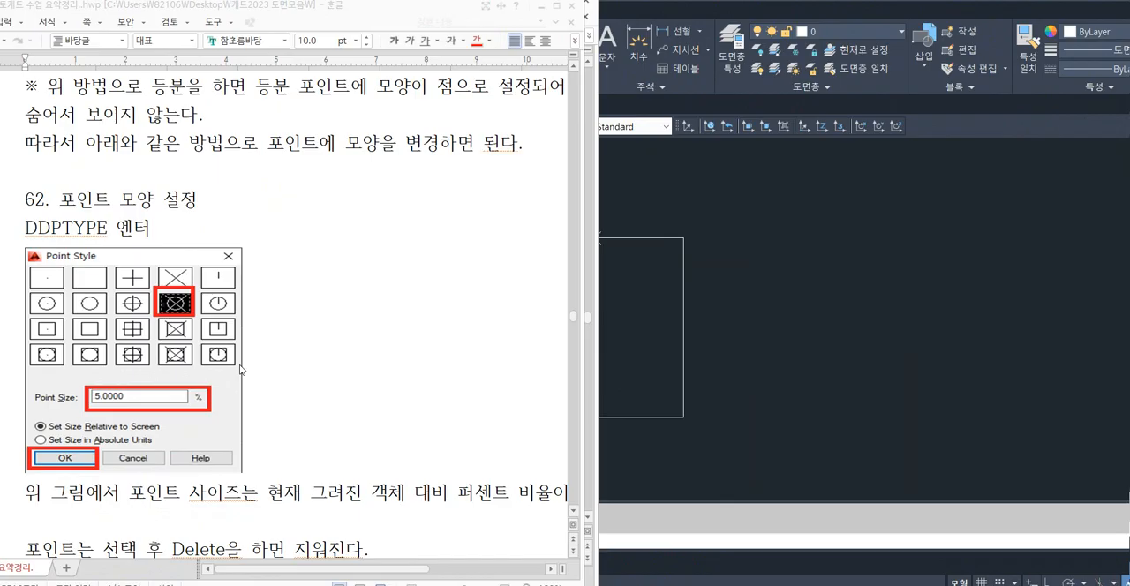
{"action": "scroll", "coordinate": [312, 257], "scroll_direction": "up", "scroll_amount": 5}
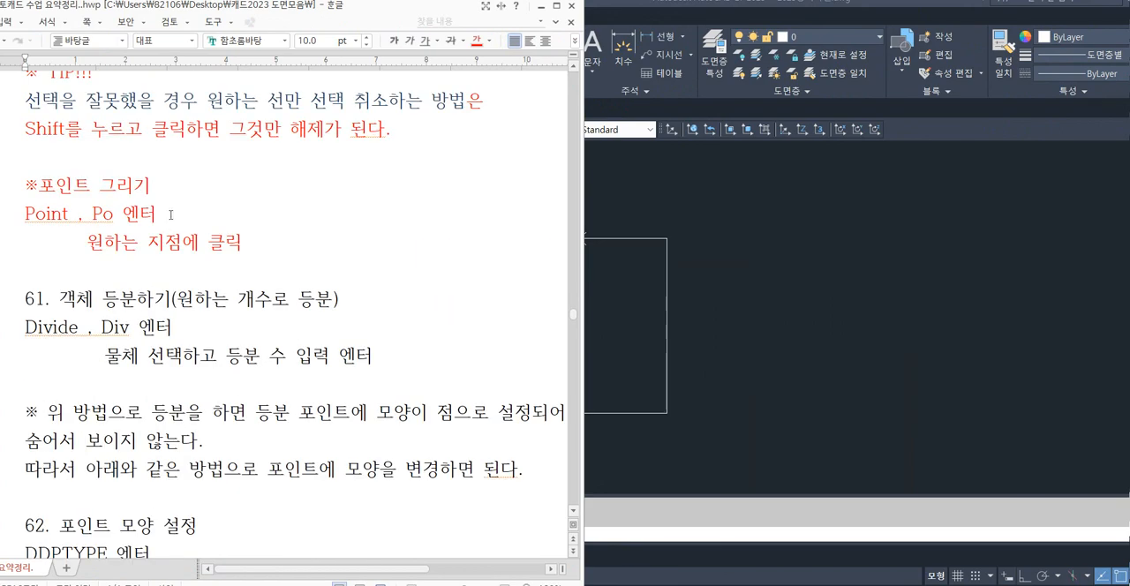
Switch to AutoCAD and place points at the midpoint of the square's right edge and at its lower-left corner.
{"action": "left_click", "coordinate": [766, 281]}
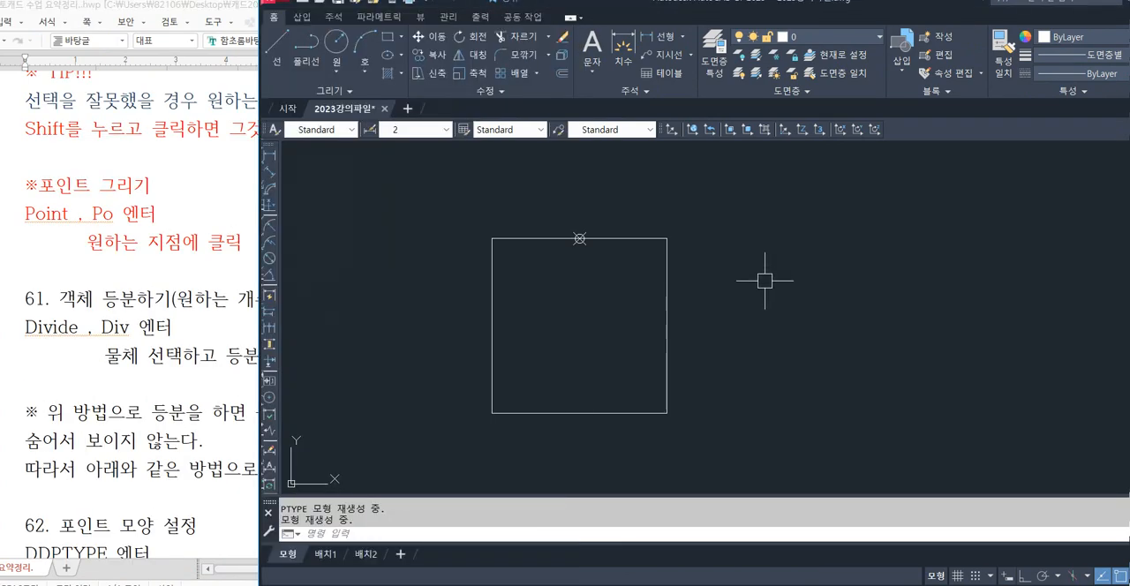
{"action": "type", "text": "po"}
{"action": "key", "text": "Return"}
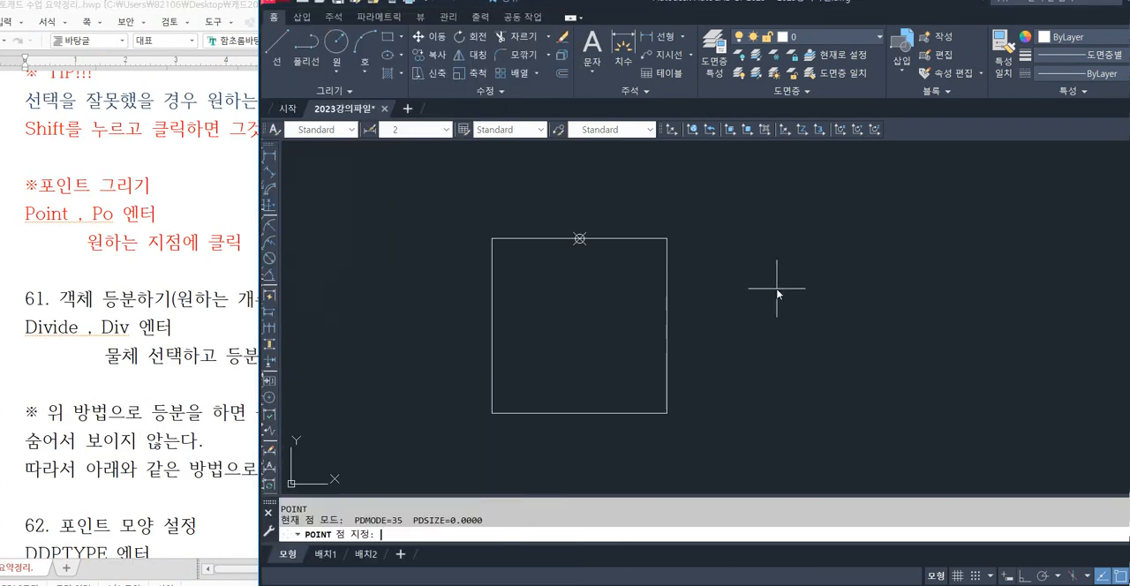
{"action": "left_click", "coordinate": [667, 325]}
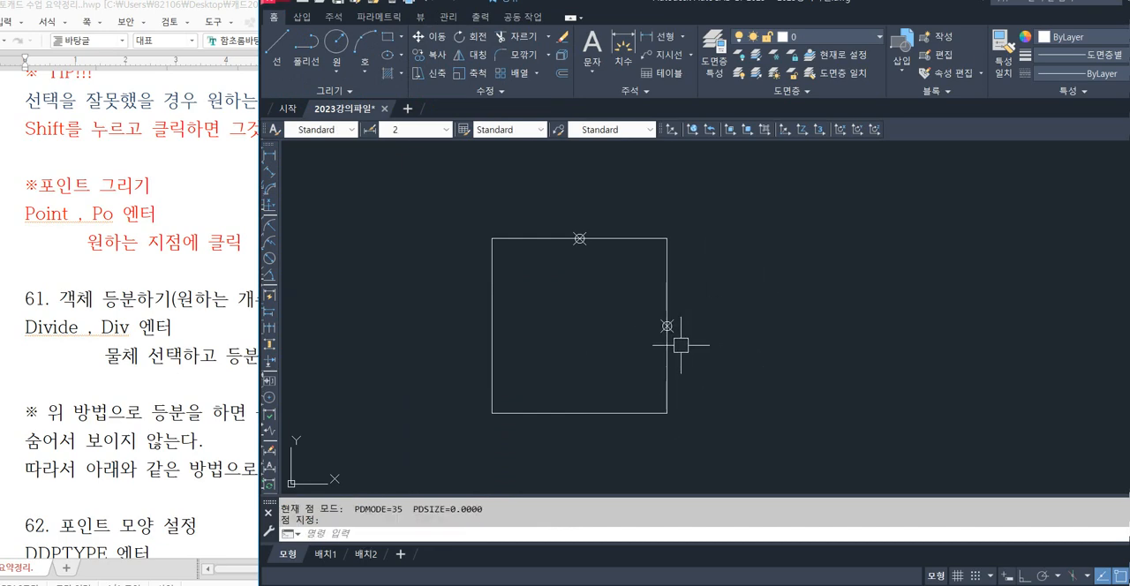
{"action": "key", "text": "Return"}
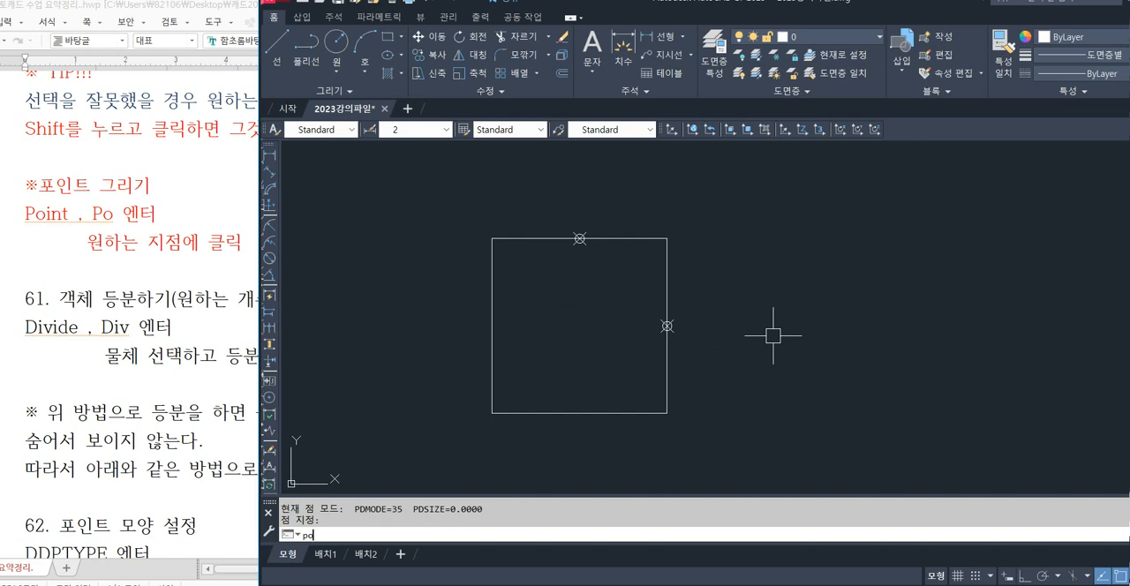
{"action": "left_click", "coordinate": [492, 412]}
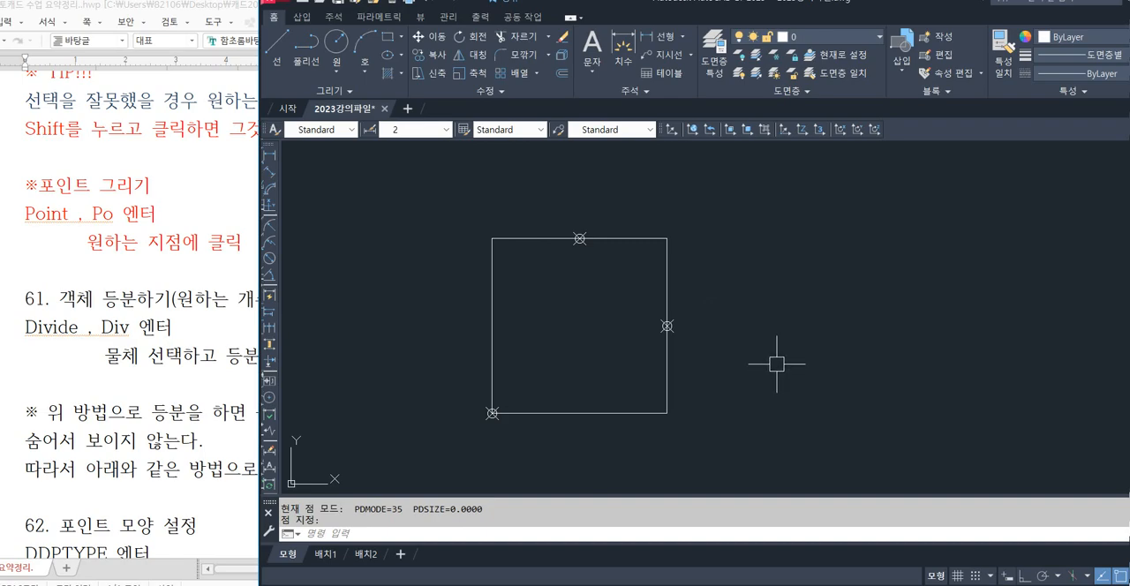
Check the note on removing points, then delete all three points from the square in AutoCAD.
{"action": "left_click", "coordinate": [168, 346]}
{"action": "scroll", "coordinate": [165, 346], "scroll_direction": "down", "scroll_amount": 6}
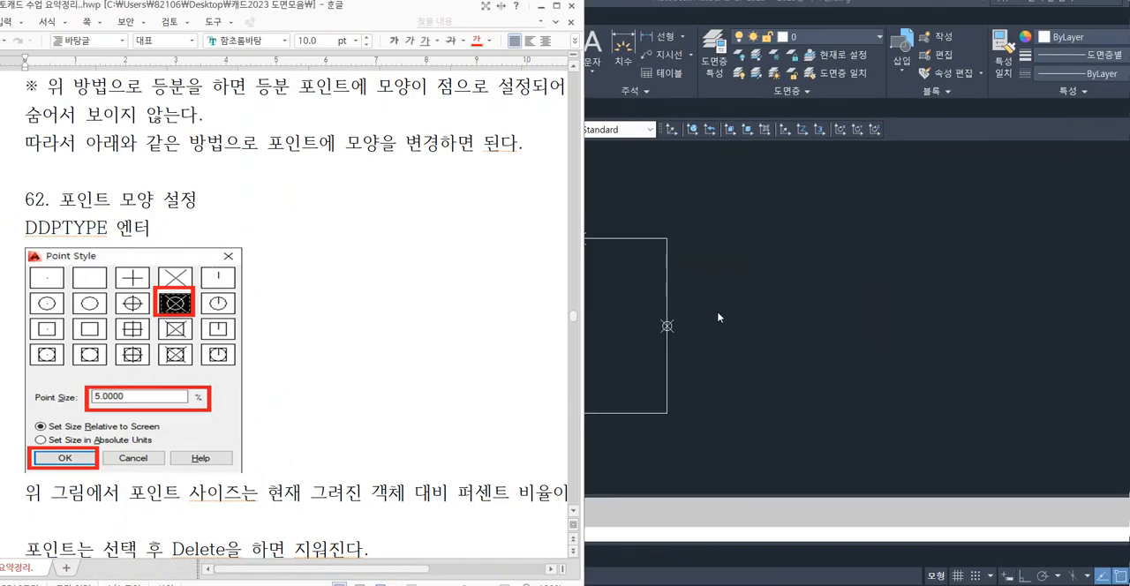
{"action": "left_click", "coordinate": [719, 318]}
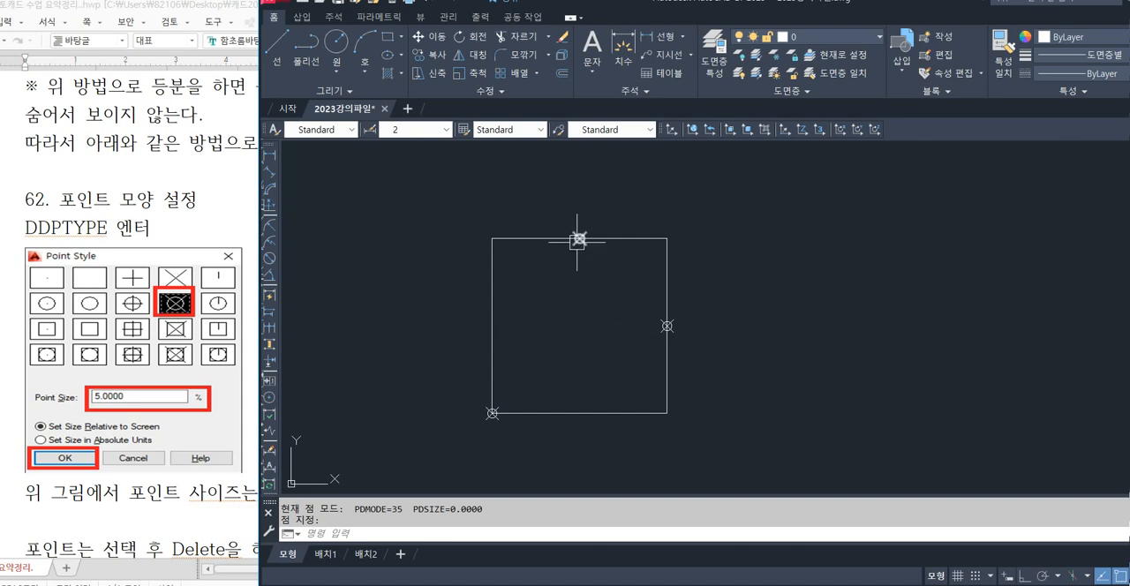
{"action": "left_click", "coordinate": [578, 238]}
{"action": "left_click", "coordinate": [666, 326]}
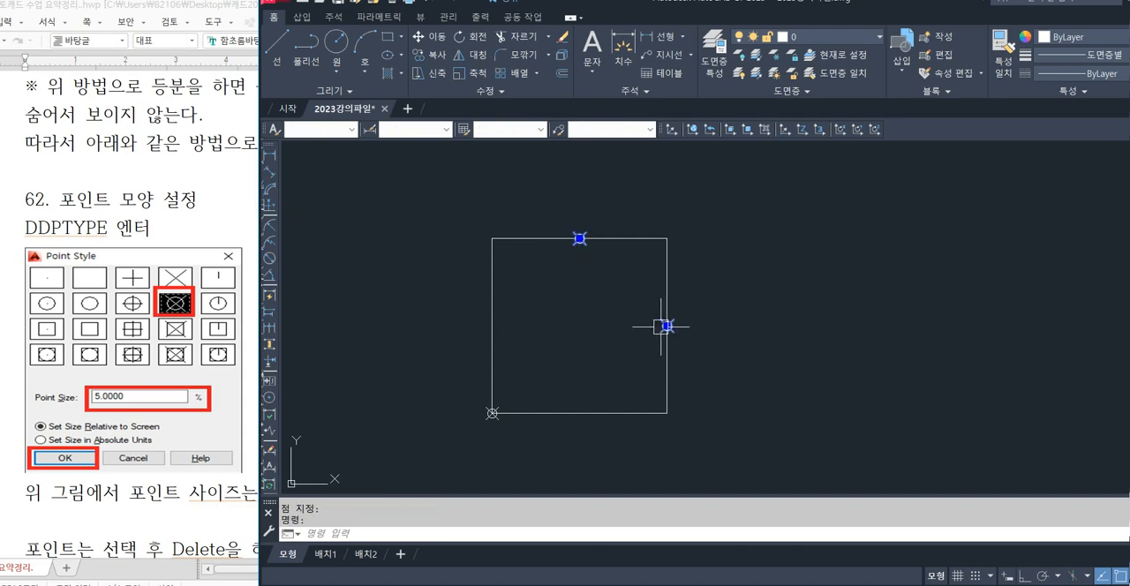
{"action": "left_click", "coordinate": [490, 412]}
{"action": "key", "text": "Delete"}
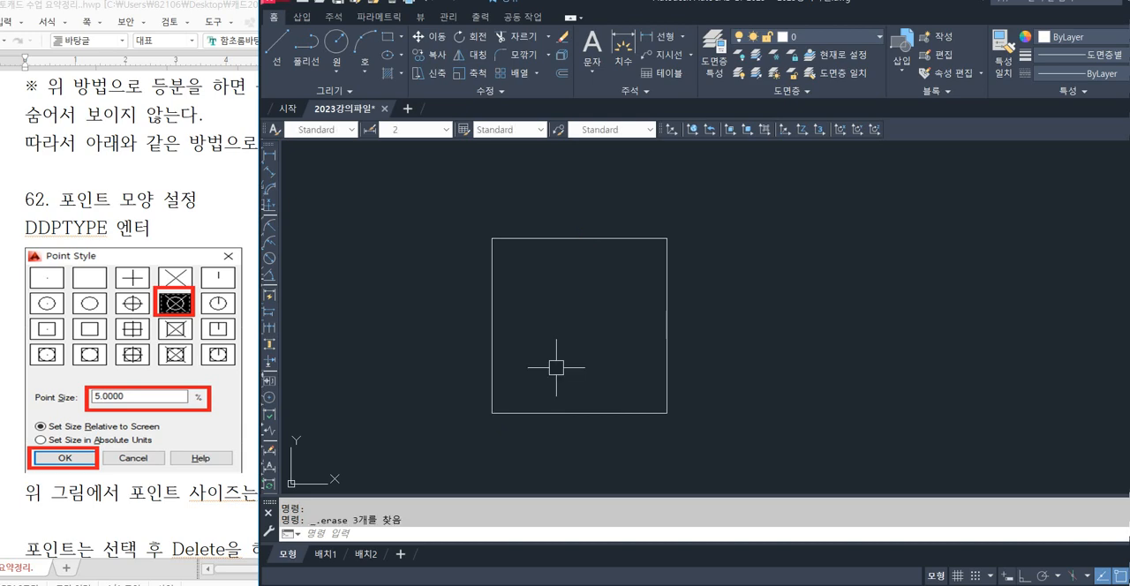
Go back to the notes and read section 61 on dividing an object into equal parts with the DIV command.
{"action": "left_click", "coordinate": [583, 318]}
{"action": "left_click", "coordinate": [548, 345]}
{"action": "left_click", "coordinate": [199, 238]}
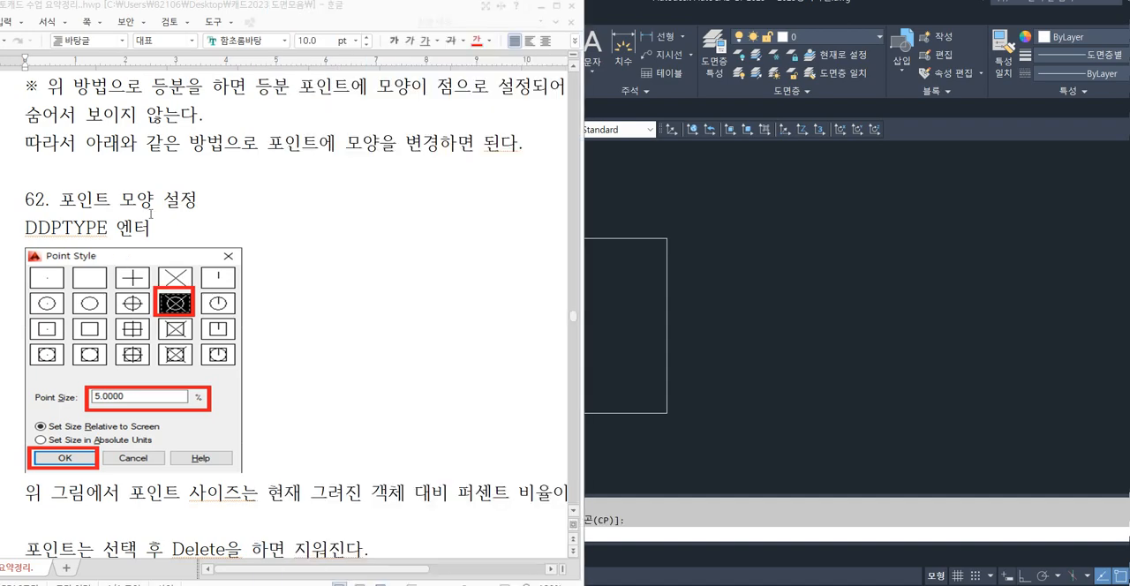
{"action": "scroll", "coordinate": [199, 237], "scroll_direction": "up", "scroll_amount": 5}
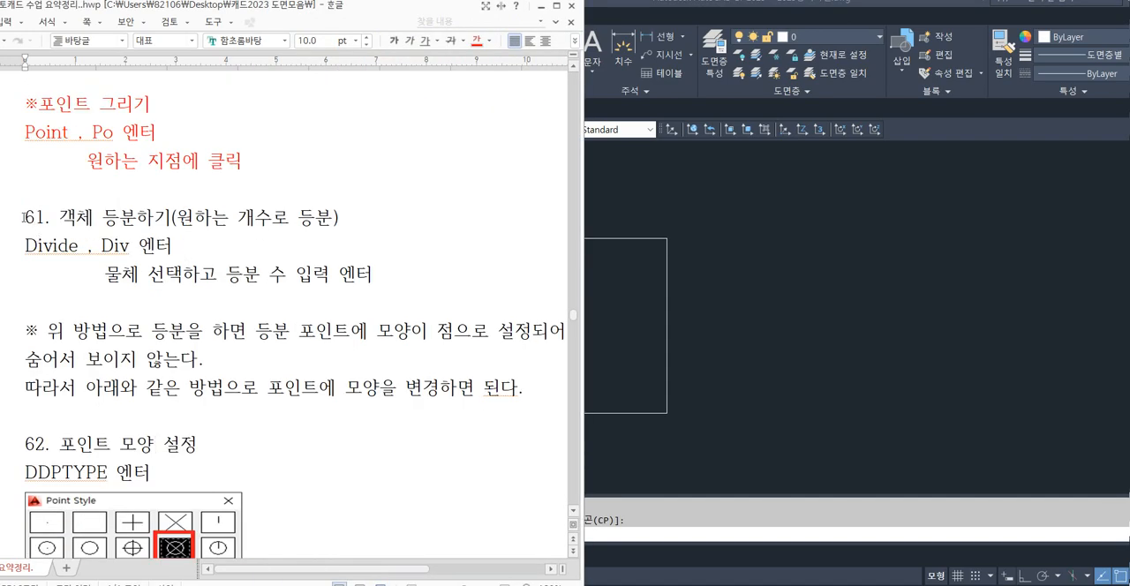
{"action": "left_click_drag", "start_coordinate": [23, 217], "coordinate": [364, 222]}
{"action": "left_click", "coordinate": [370, 230]}
{"action": "left_click", "coordinate": [618, 238]}
{"action": "left_click", "coordinate": [577, 238]}
{"action": "key", "text": "Escape"}
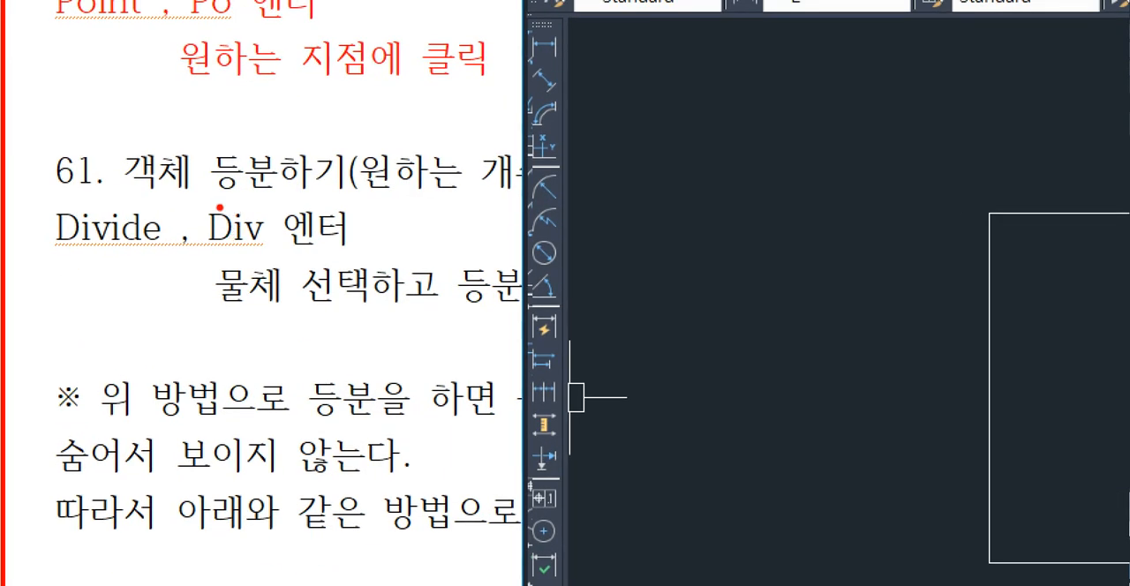
{"action": "left_click_drag", "start_coordinate": [90, 234], "coordinate": [139, 256]}
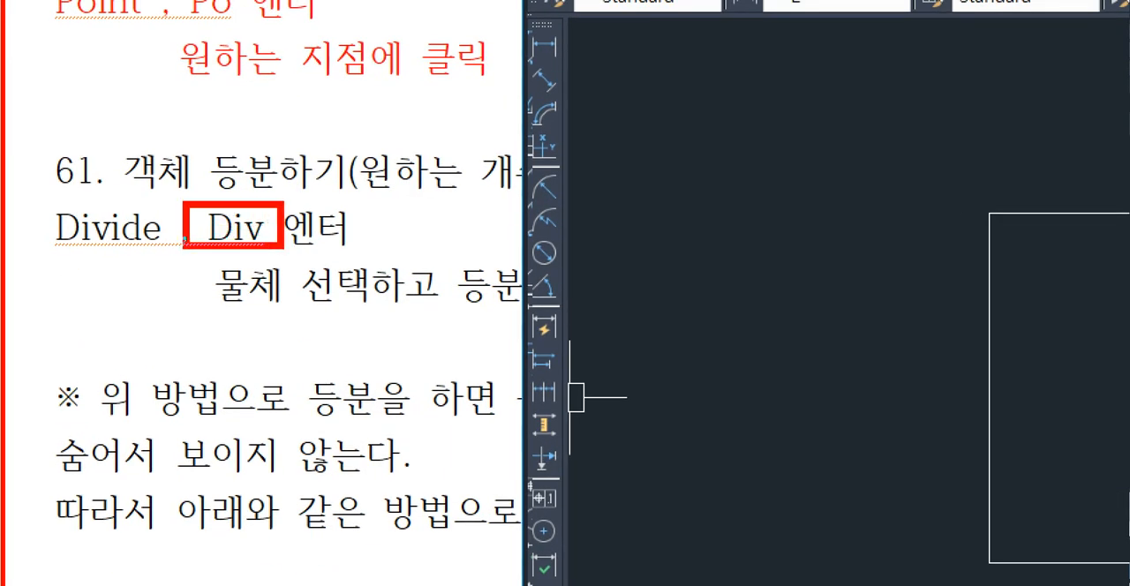
{"action": "left_click_drag", "start_coordinate": [282, 248], "coordinate": [385, 260]}
{"action": "key", "text": "Escape"}
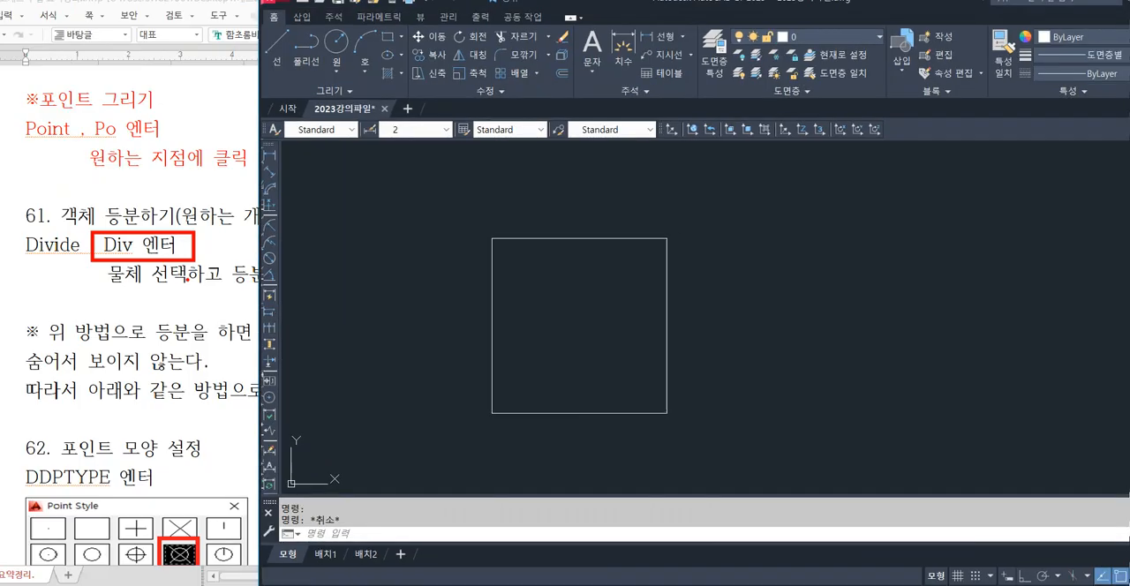
{"action": "left_click", "coordinate": [371, 296]}
Move the AutoCAD window aside to uncover the divide instructions in the notes, and read them.
{"action": "left_click", "coordinate": [664, 6]}
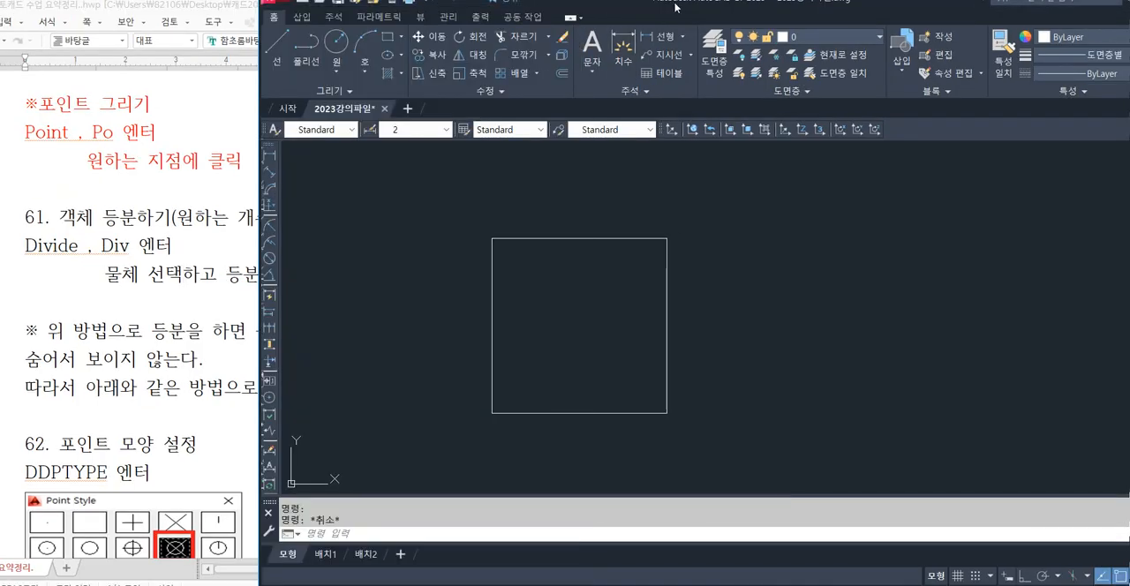
{"action": "left_click_drag", "start_coordinate": [664, 6], "coordinate": [841, 10]}
{"action": "key", "text": "ctrl+1"}
{"action": "left_click", "coordinate": [101, 234]}
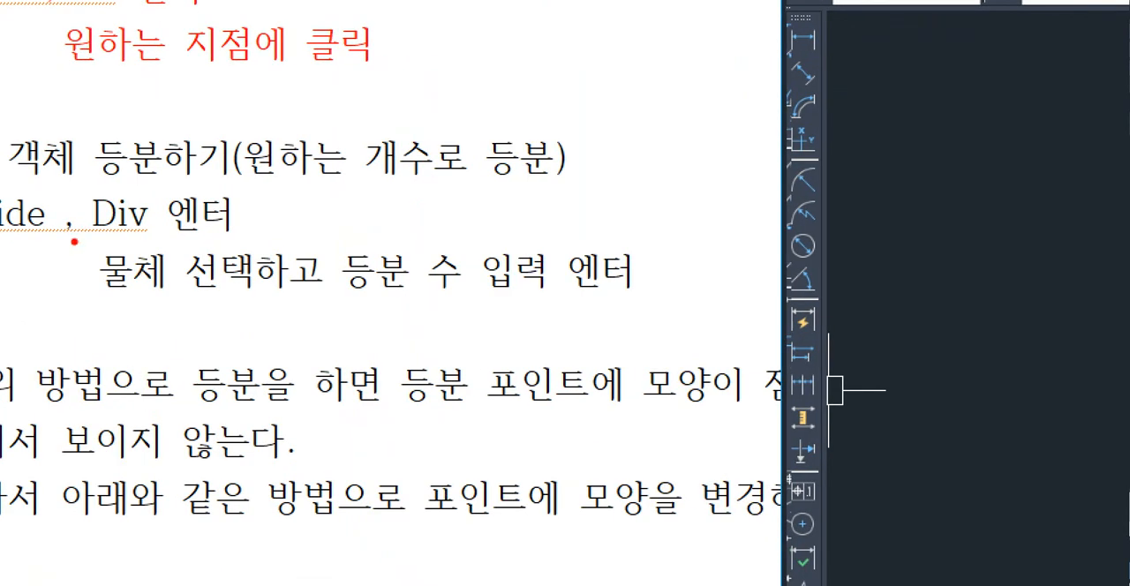
{"action": "mouse_move", "coordinate": [76, 247]}
{"action": "left_mouse_down", "text": "ctrl"}
{"action": "mouse_move", "coordinate": [338, 298]}
{"action": "mouse_move", "coordinate": [667, 291]}
{"action": "left_mouse_up", "text": "ctrl"}
{"action": "key", "text": "Escape"}
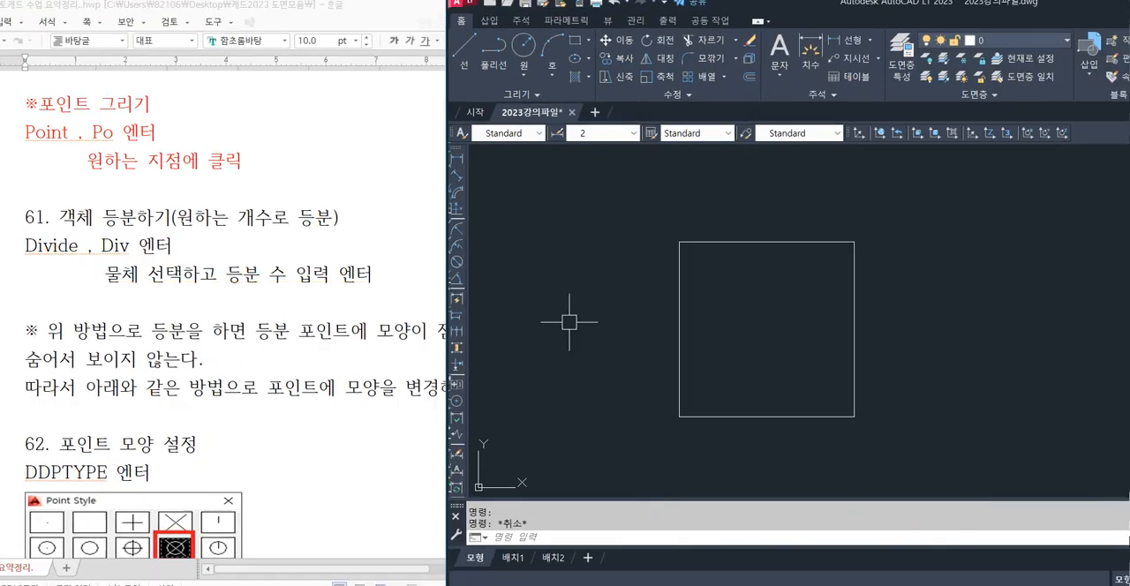
Divide the square's upper edge into 7 equal segments with the DIVIDE command.
{"action": "left_click", "coordinate": [806, 324]}
{"action": "left_click", "coordinate": [762, 323]}
{"action": "key", "text": "Escape"}
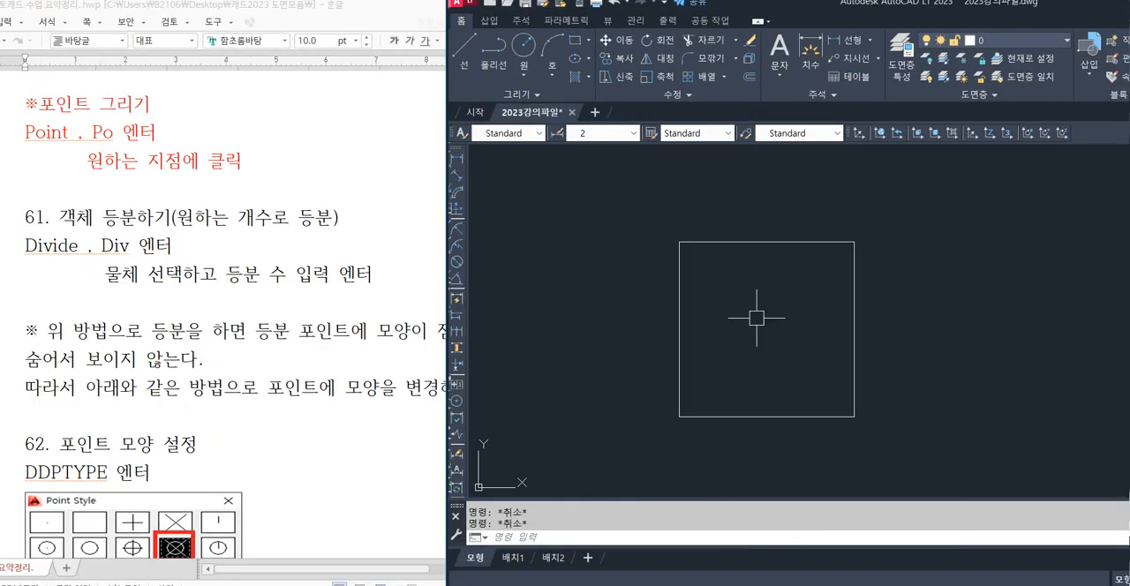
{"action": "type", "text": "div"}
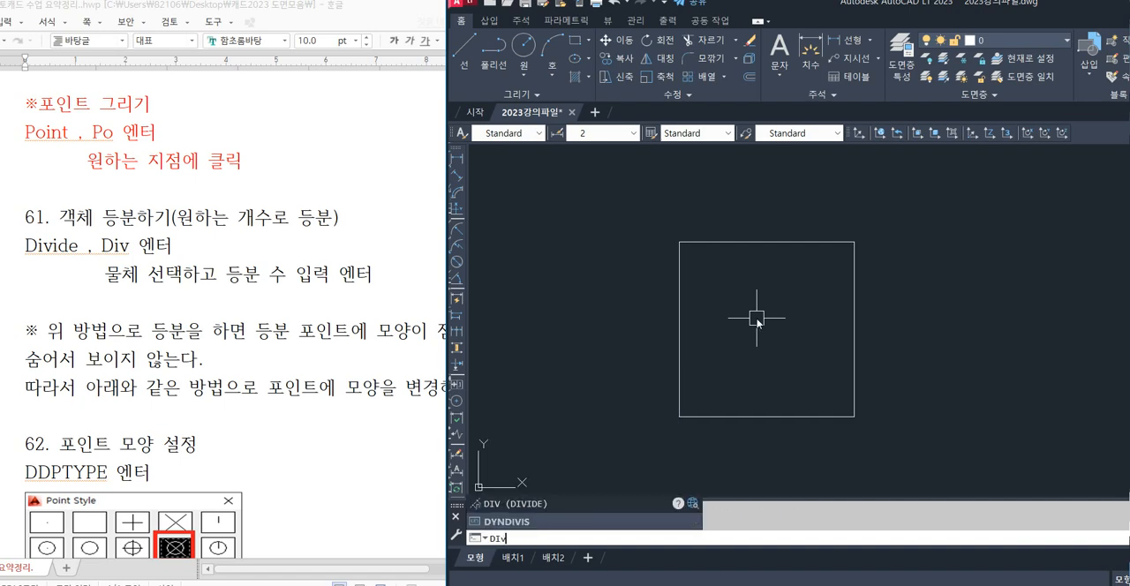
{"action": "key", "text": "Return"}
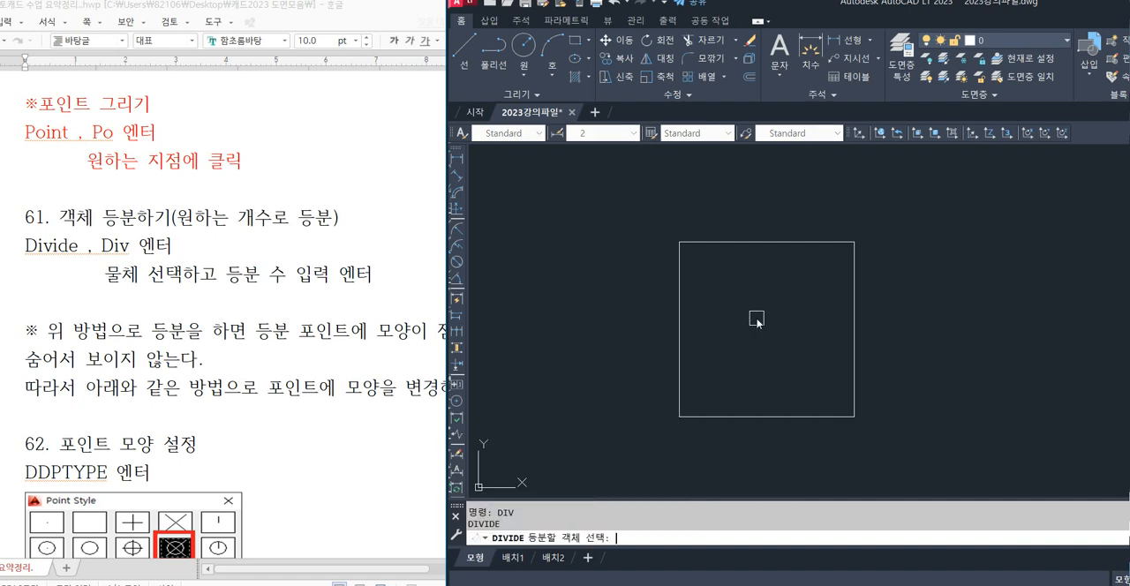
{"action": "left_click", "coordinate": [747, 241]}
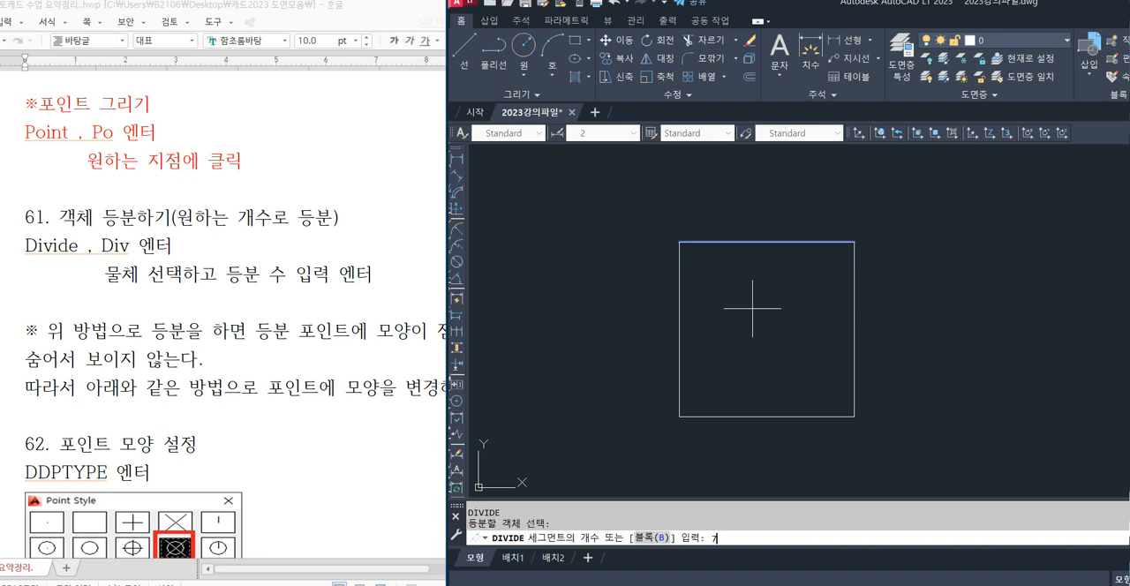
{"action": "type", "text": "7"}
{"action": "key", "text": "Return"}
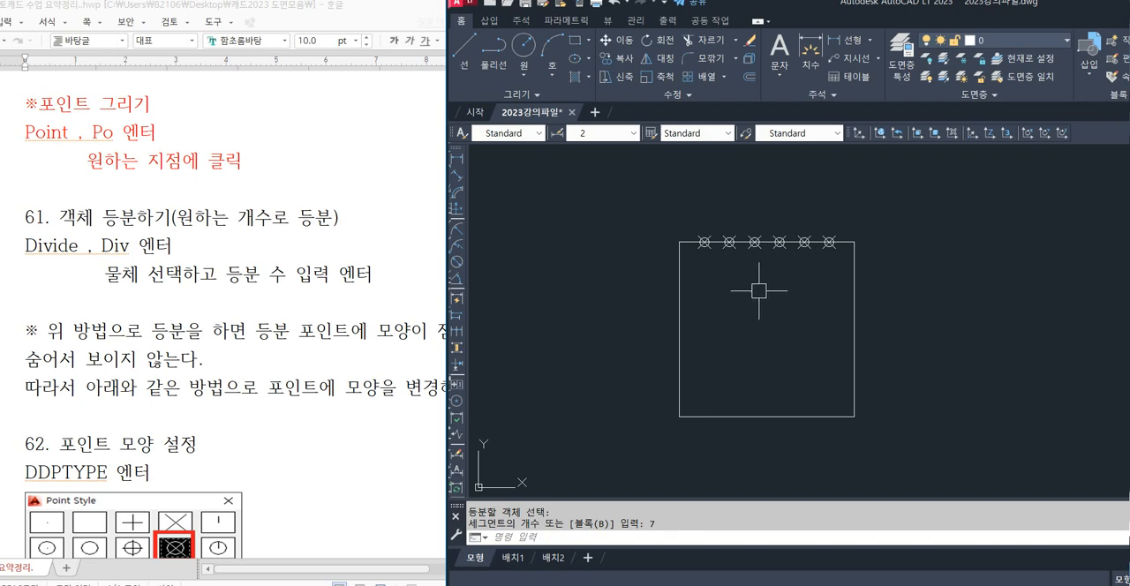
Examine the segments between the division points along the square's upper edge.
{"action": "scroll", "coordinate": [814, 260], "scroll_direction": "up", "scroll_amount": 2}
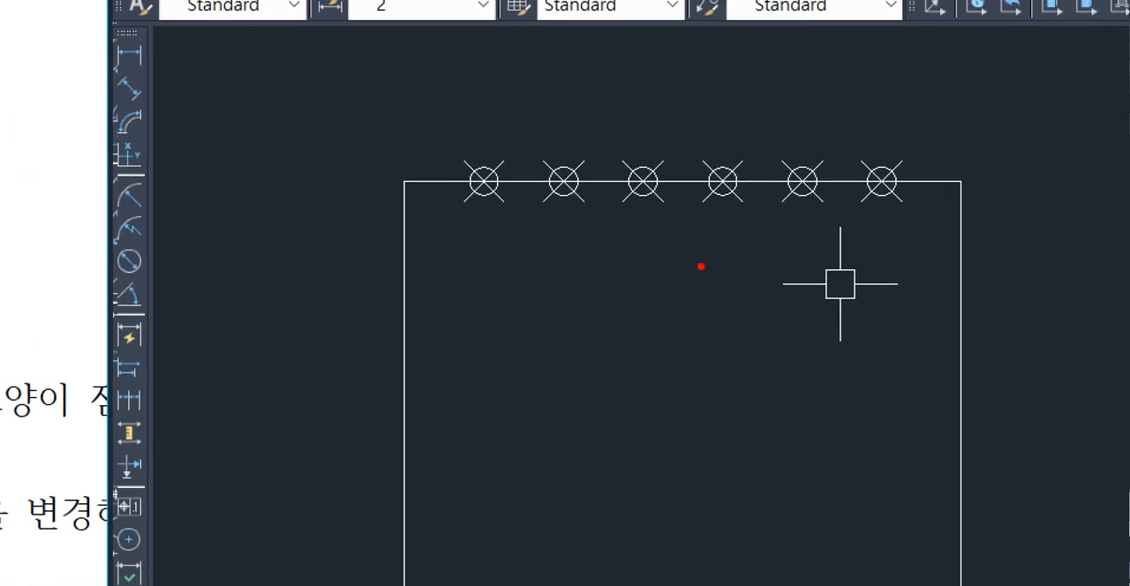
{"action": "left_click_drag", "start_coordinate": [429, 158], "coordinate": [429, 193]}
{"action": "left_click_drag", "start_coordinate": [535, 172], "coordinate": [528, 197]}
{"action": "left_click_drag", "start_coordinate": [610, 169], "coordinate": [609, 197]}
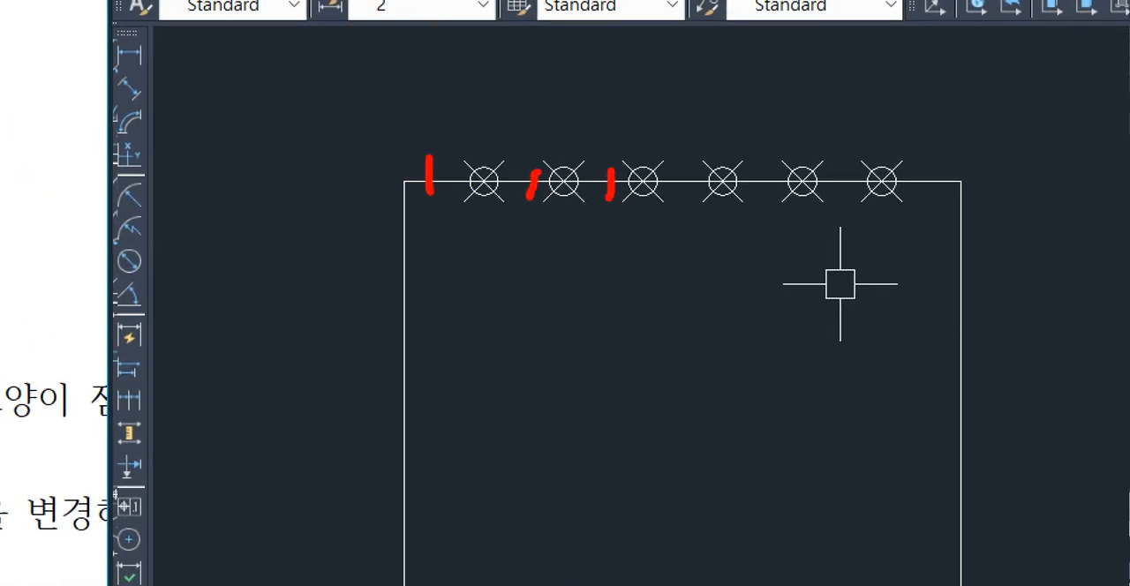
{"action": "left_click_drag", "start_coordinate": [686, 171], "coordinate": [689, 198]}
{"action": "left_click_drag", "start_coordinate": [765, 165], "coordinate": [771, 199]}
{"action": "left_click_drag", "start_coordinate": [841, 162], "coordinate": [843, 196]}
{"action": "left_click_drag", "start_coordinate": [929, 156], "coordinate": [925, 205]}
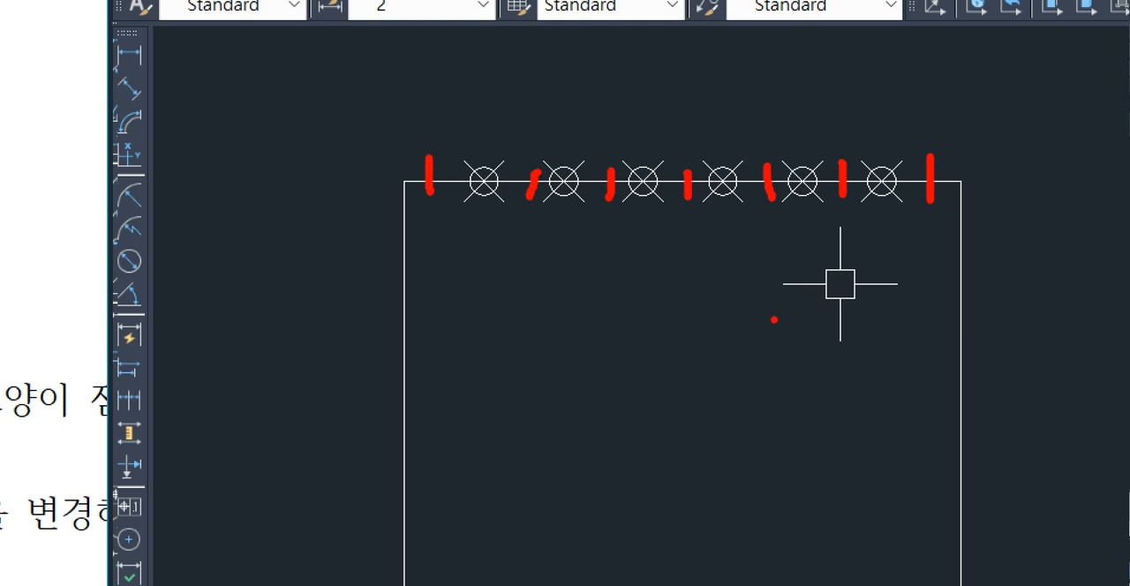
{"action": "key", "text": "Escape"}
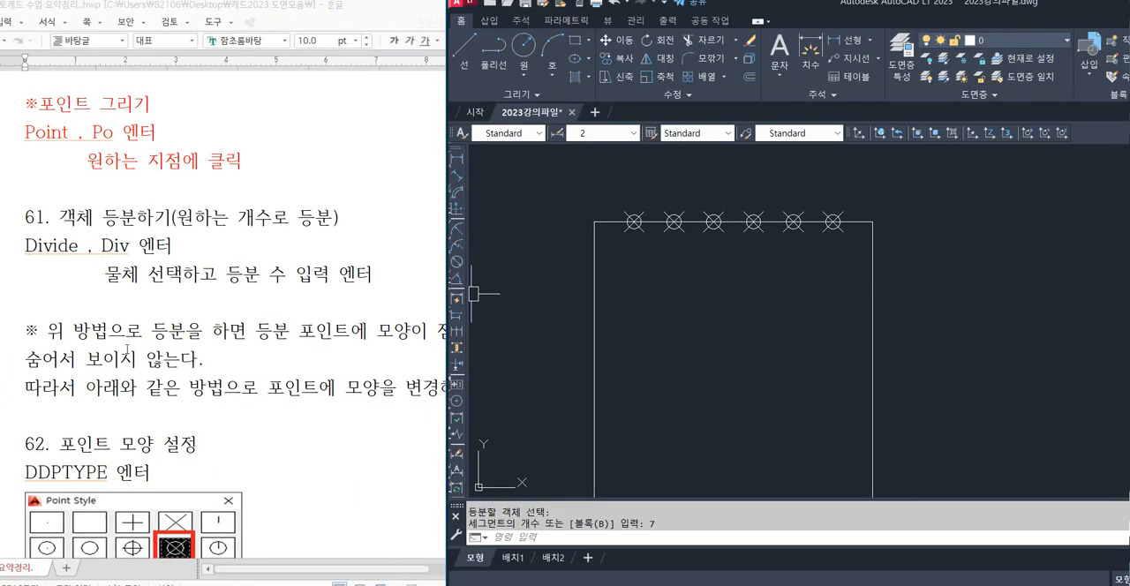
Check the DDPTYPE command in the notes and set the point size to 2% relative to the screen.
{"action": "left_click_drag", "start_coordinate": [24, 468], "coordinate": [152, 477]}
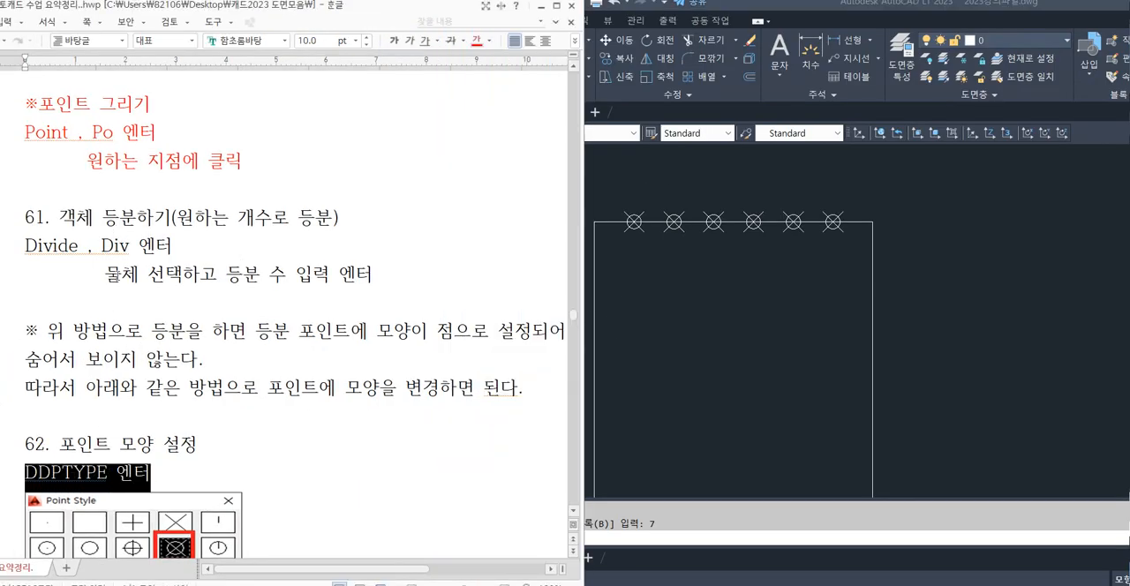
{"action": "left_click", "coordinate": [113, 275]}
{"action": "left_click", "coordinate": [713, 389]}
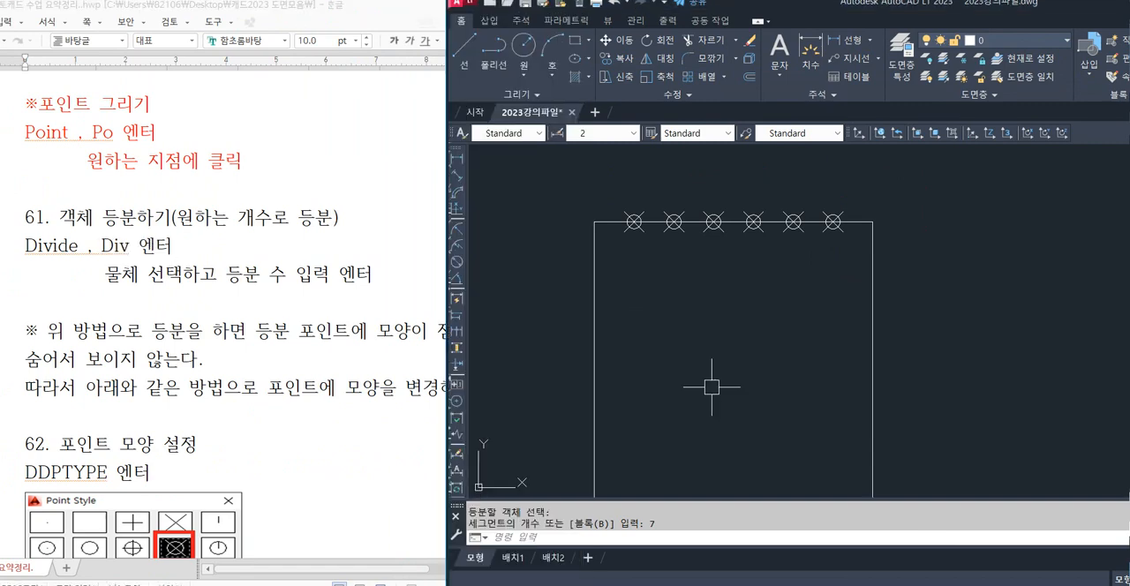
{"action": "type", "text": "DDPTYPE"}
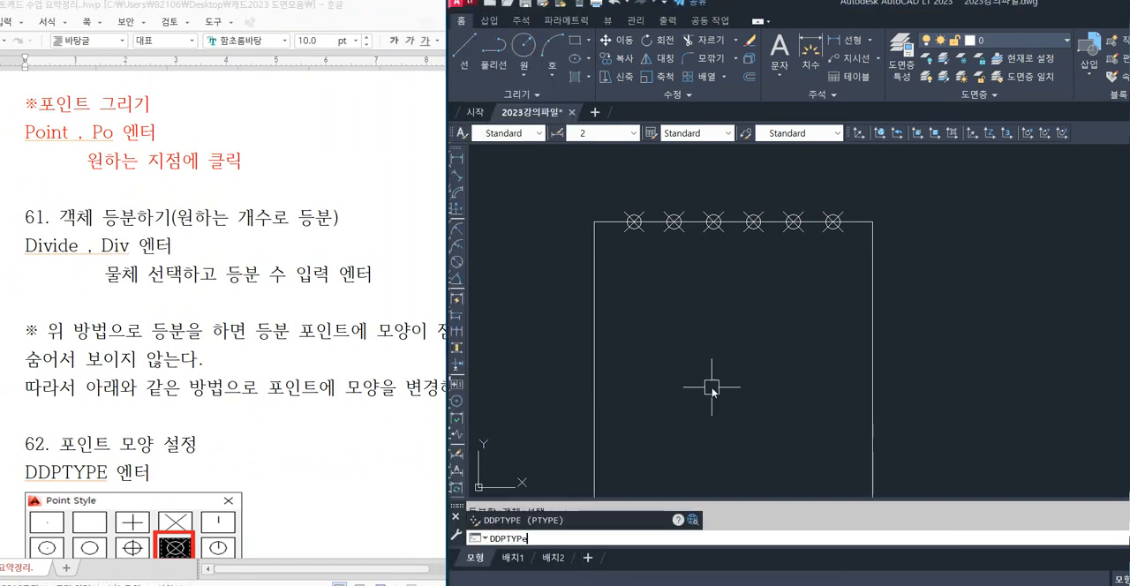
{"action": "key", "text": "Return"}
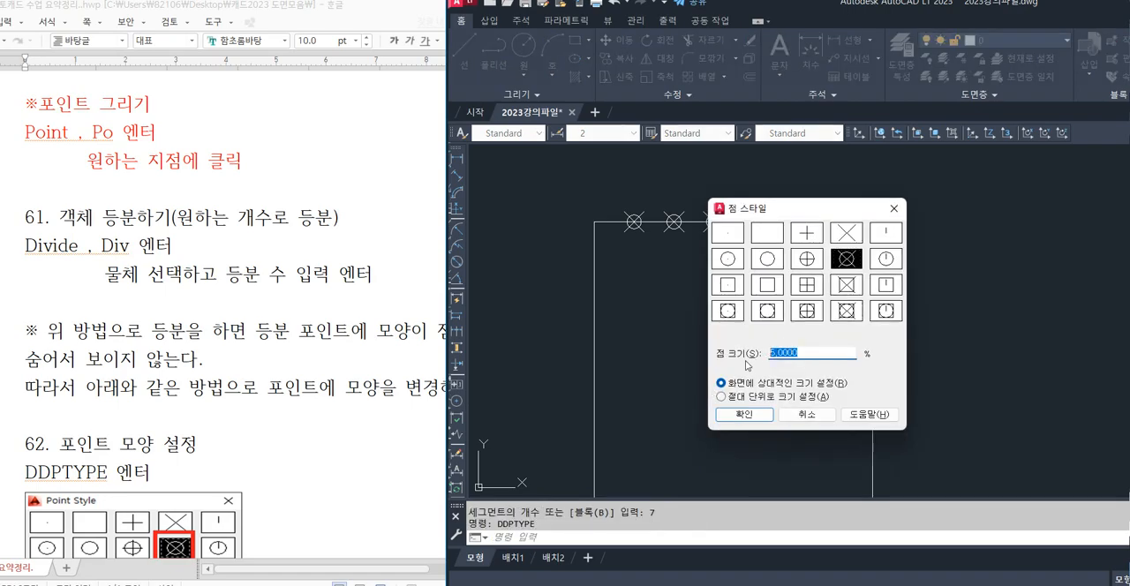
{"action": "type", "text": "2"}
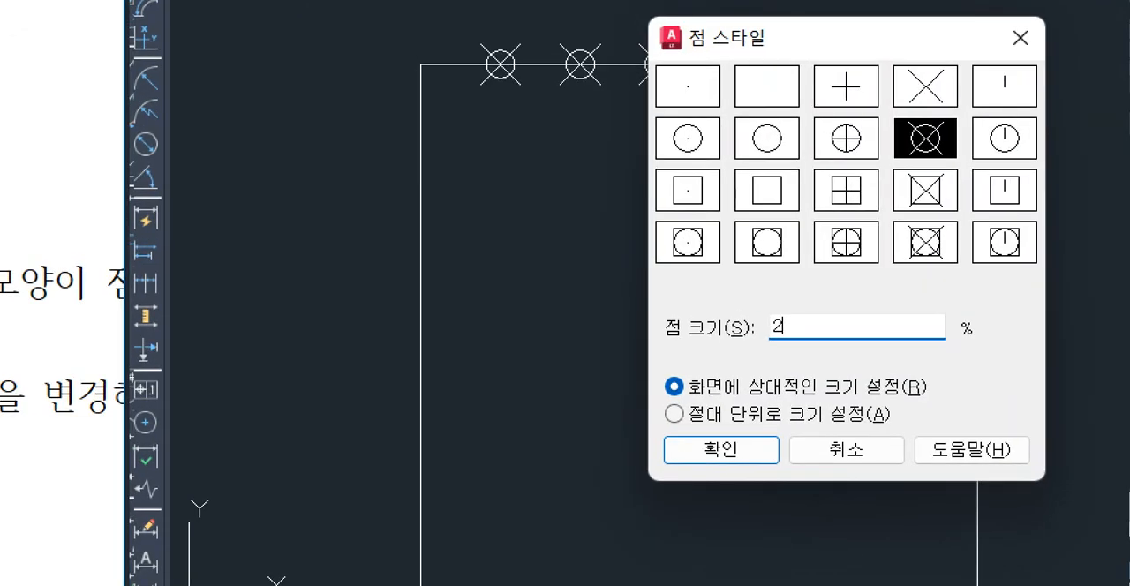
{"action": "left_click_drag", "start_coordinate": [784, 359], "coordinate": [783, 359]}
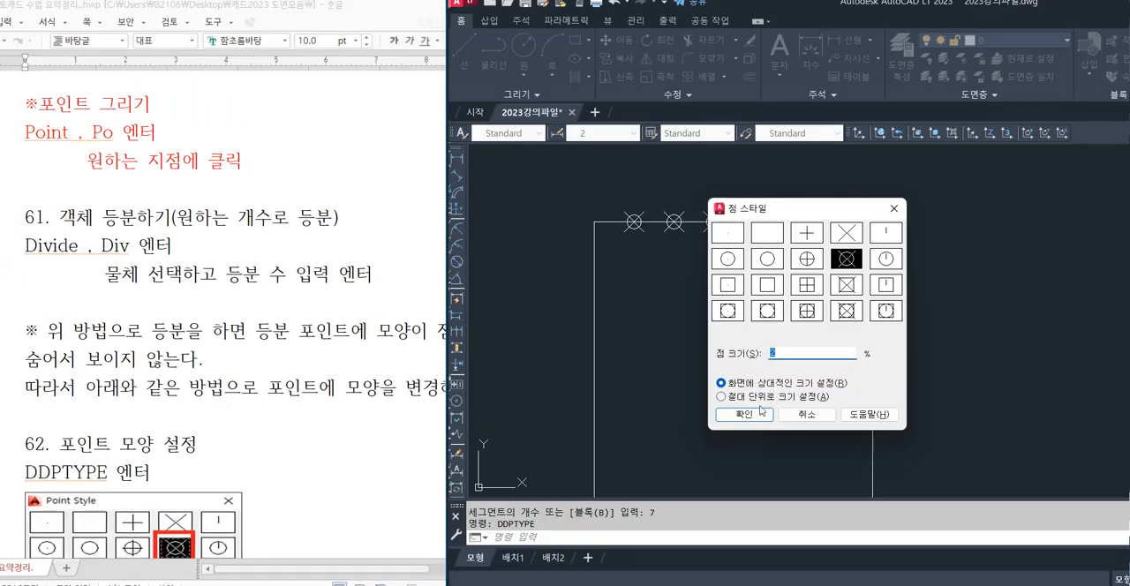
{"action": "left_click", "coordinate": [729, 444]}
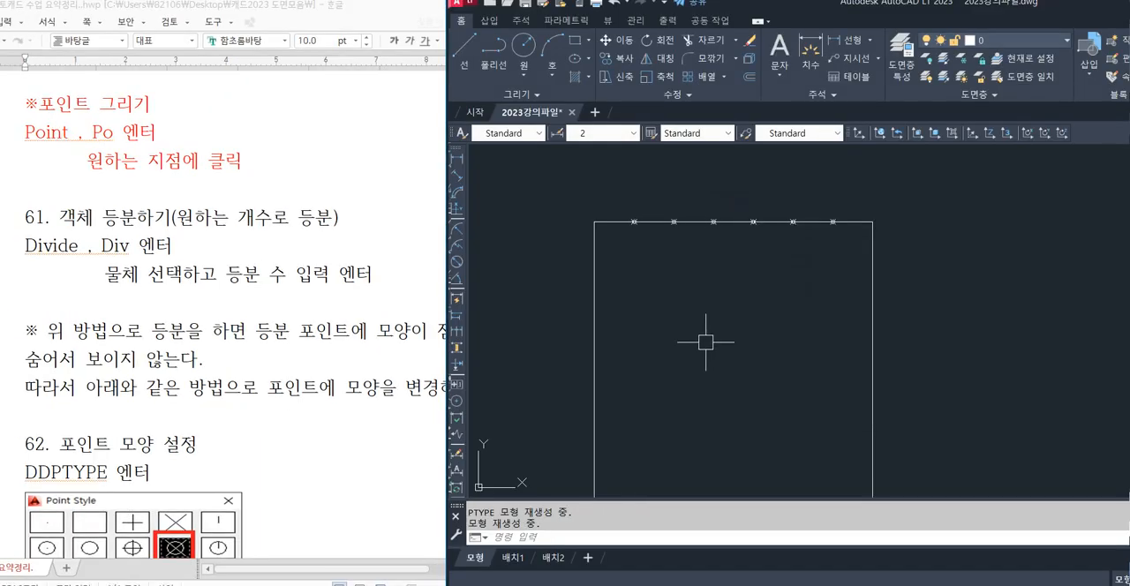
{"action": "mouse_move", "coordinate": [700, 346]}
{"action": "middle_mouse_down"}
{"action": "mouse_move", "coordinate": [666, 312]}
{"action": "mouse_move", "coordinate": [652, 335]}
{"action": "mouse_move", "coordinate": [709, 313]}
{"action": "middle_mouse_up"}
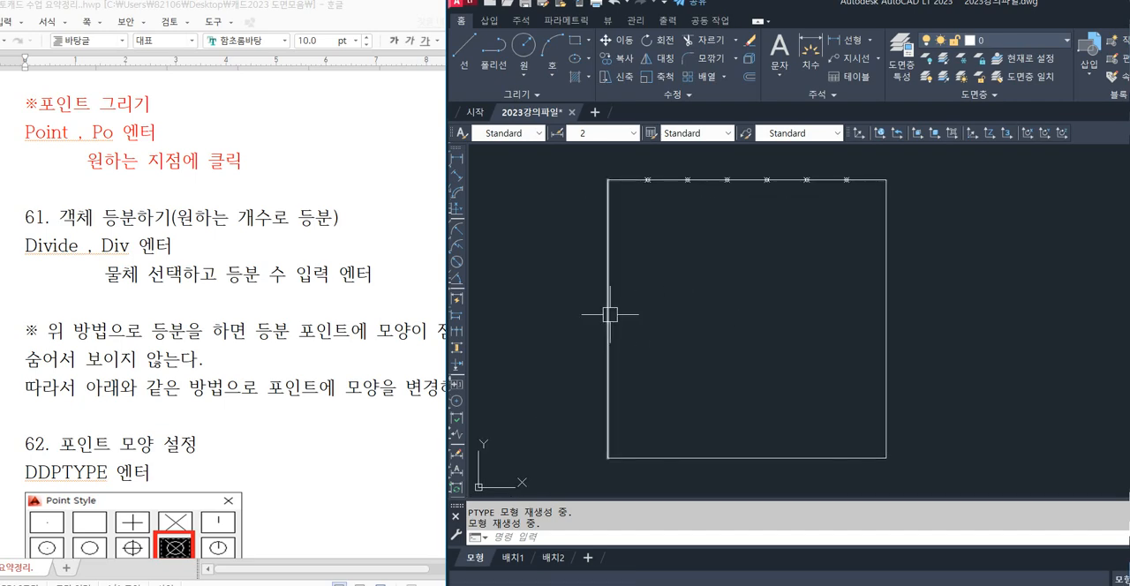
{"action": "type", "text": "ddp"}
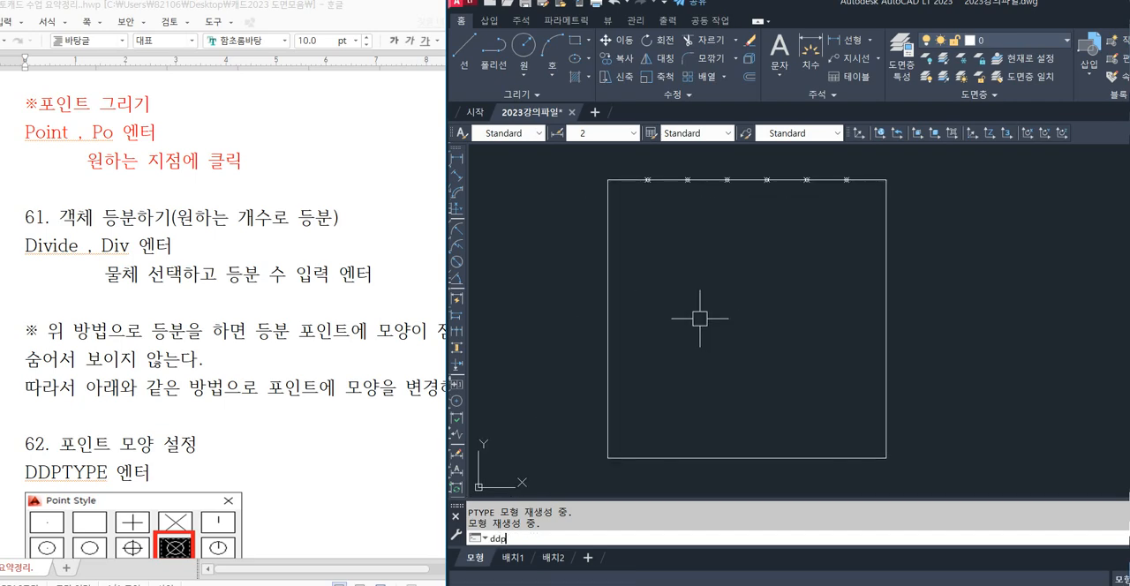
{"action": "key", "text": "Escape"}
{"action": "key", "text": "Escape"}
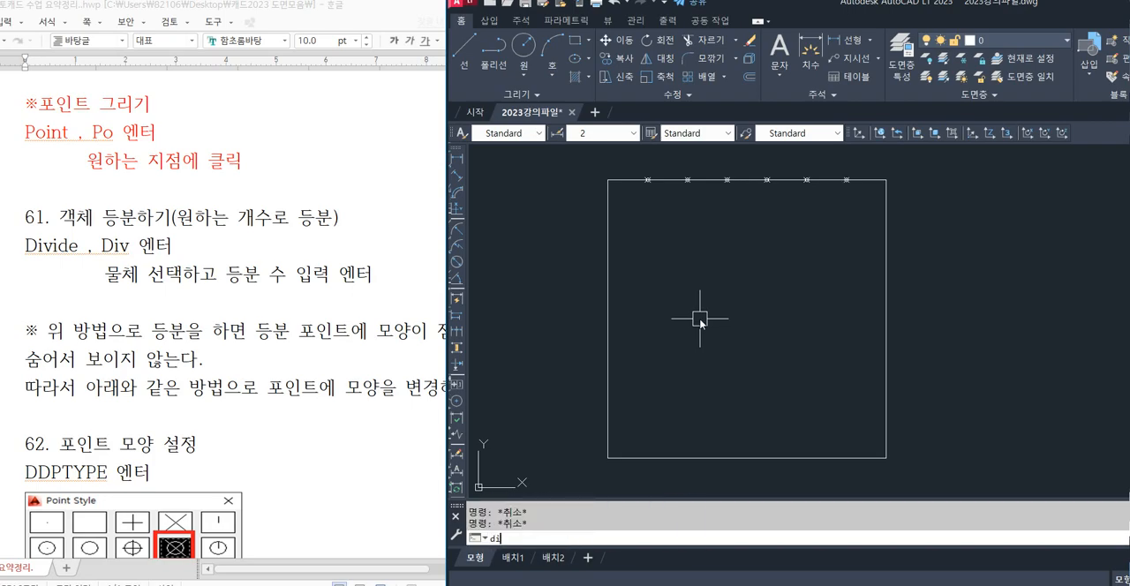
Divide the square's left edge into 9 equal segments with the DIVIDE command.
{"action": "type", "text": "div"}
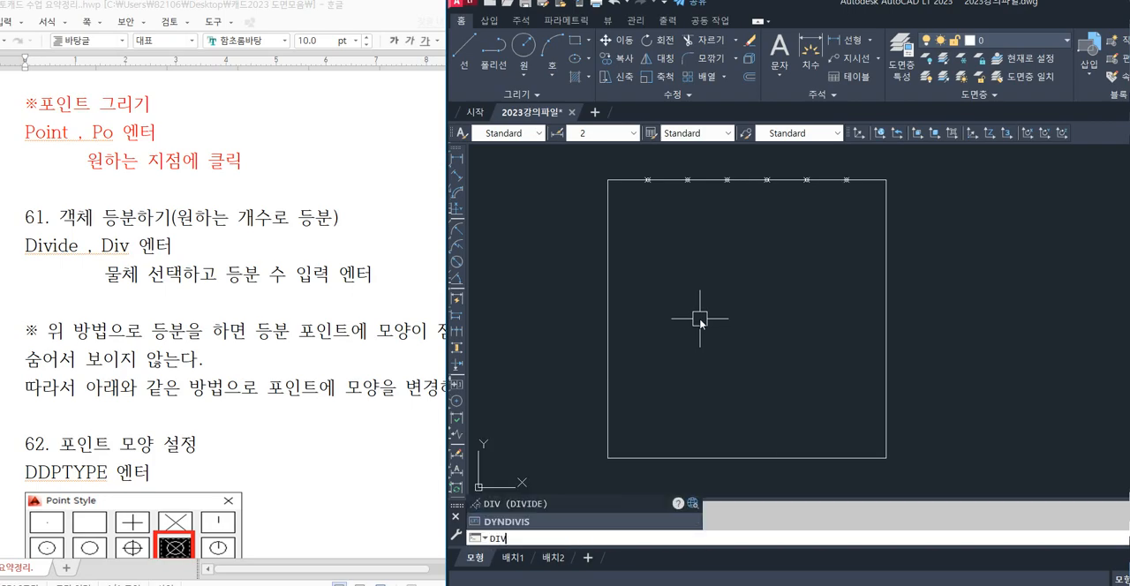
{"action": "key", "text": "ctrl+1"}
{"action": "left_click", "coordinate": [140, 213]}
{"action": "mouse_move", "coordinate": [121, 194]}
{"action": "left_mouse_down"}
{"action": "mouse_move", "coordinate": [126, 209]}
{"action": "mouse_move", "coordinate": [269, 256]}
{"action": "left_mouse_up"}
{"action": "key", "text": "e"}
{"action": "left_click_drag", "start_coordinate": [111, 200], "coordinate": [302, 268], "text": "ctrl"}
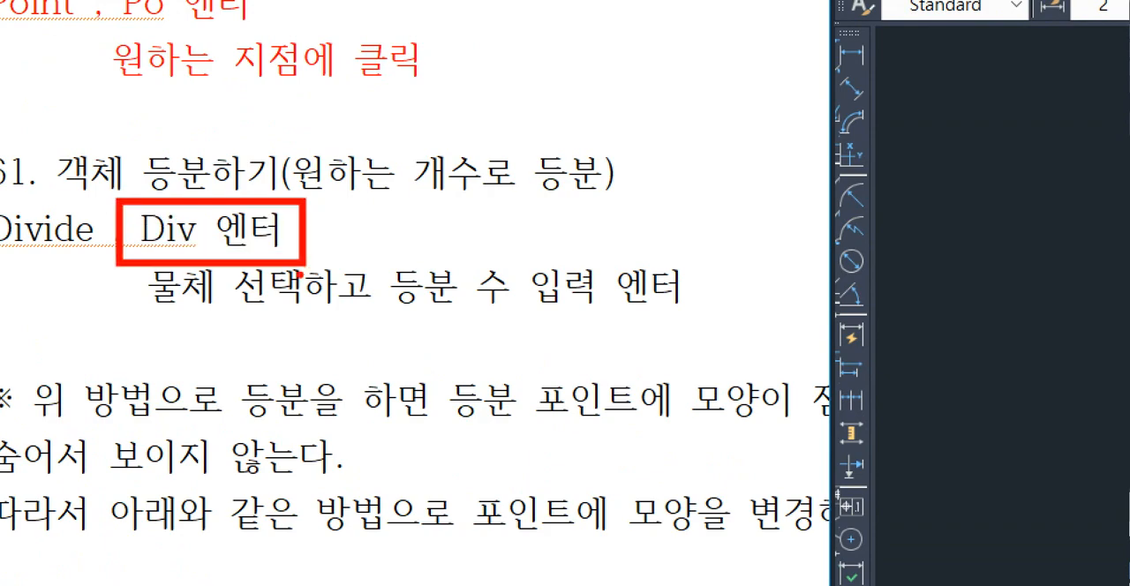
{"action": "key", "text": "Escape"}
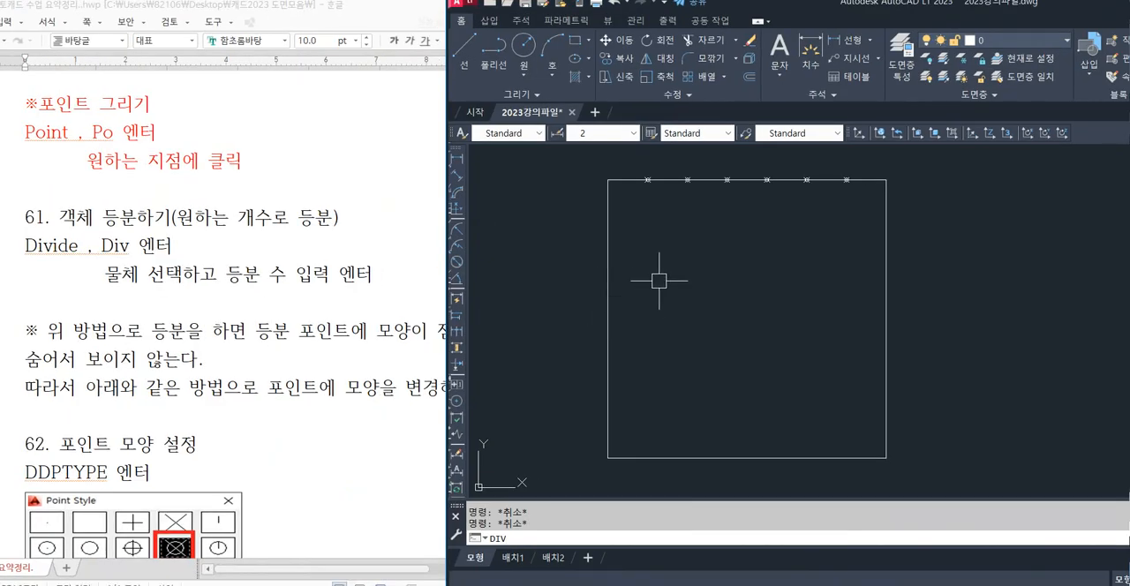
{"action": "key", "text": "Return"}
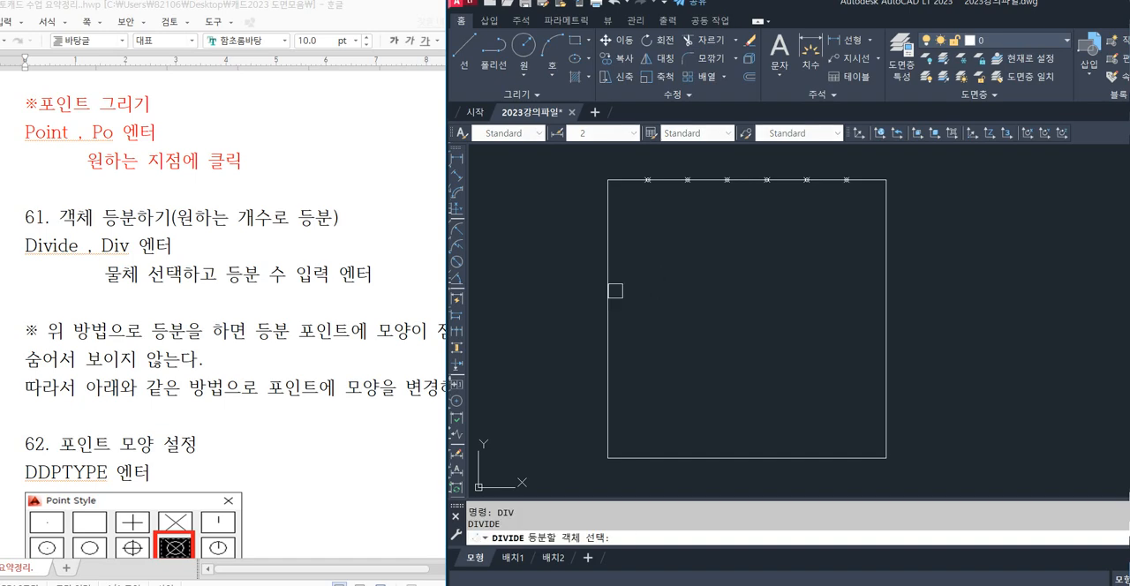
{"action": "left_click", "coordinate": [614, 291]}
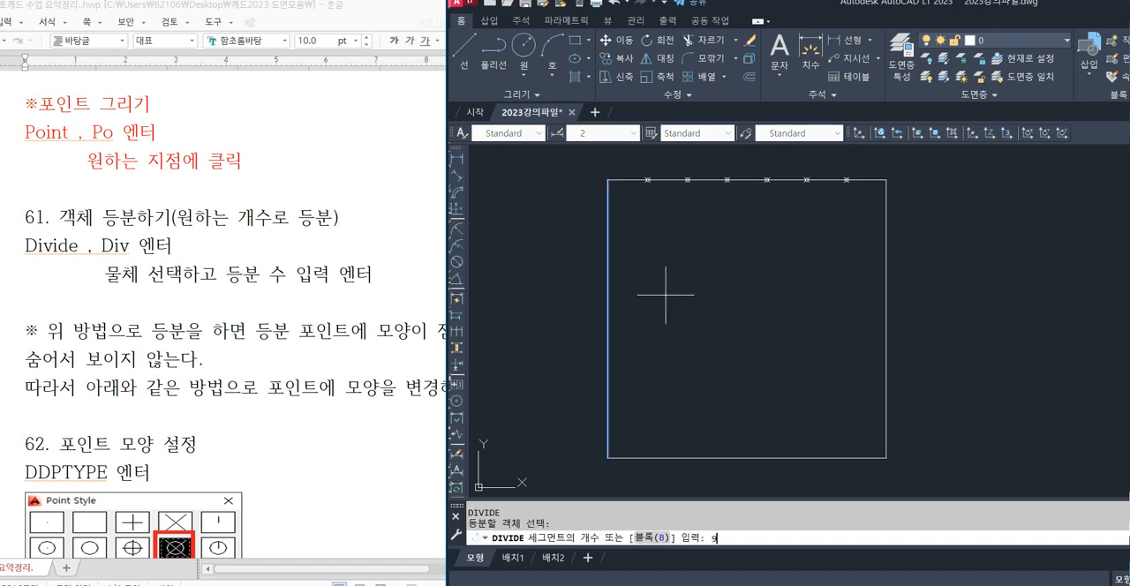
{"action": "type", "text": "9"}
{"action": "key", "text": "Return"}
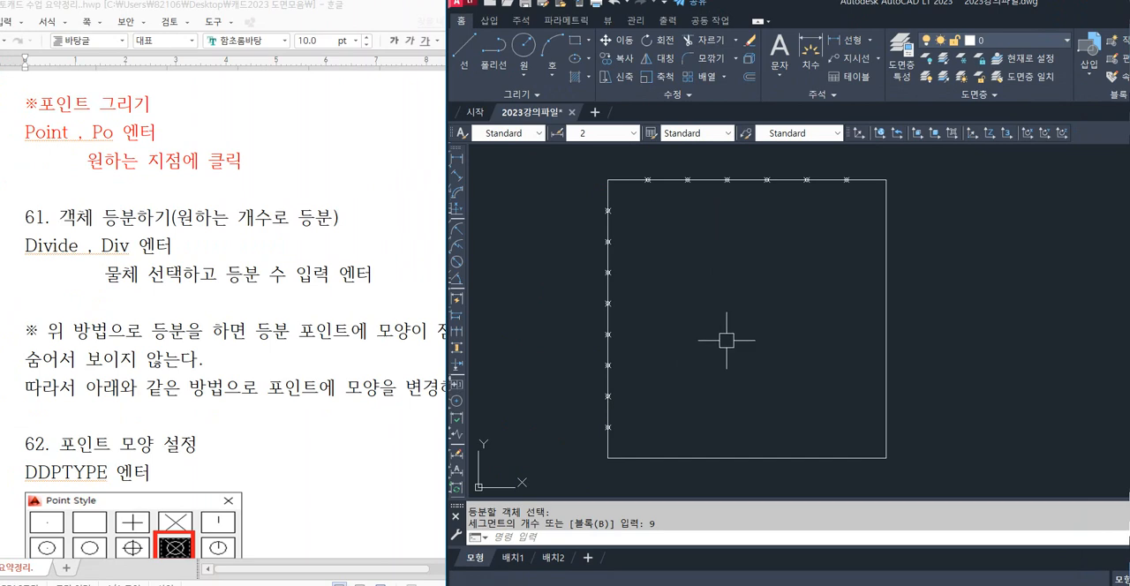
Switch to the lecture notes and read section 63 on dividing an object by length with the Measure command.
{"action": "middle_click_drag", "start_coordinate": [752, 320], "coordinate": [648, 318]}
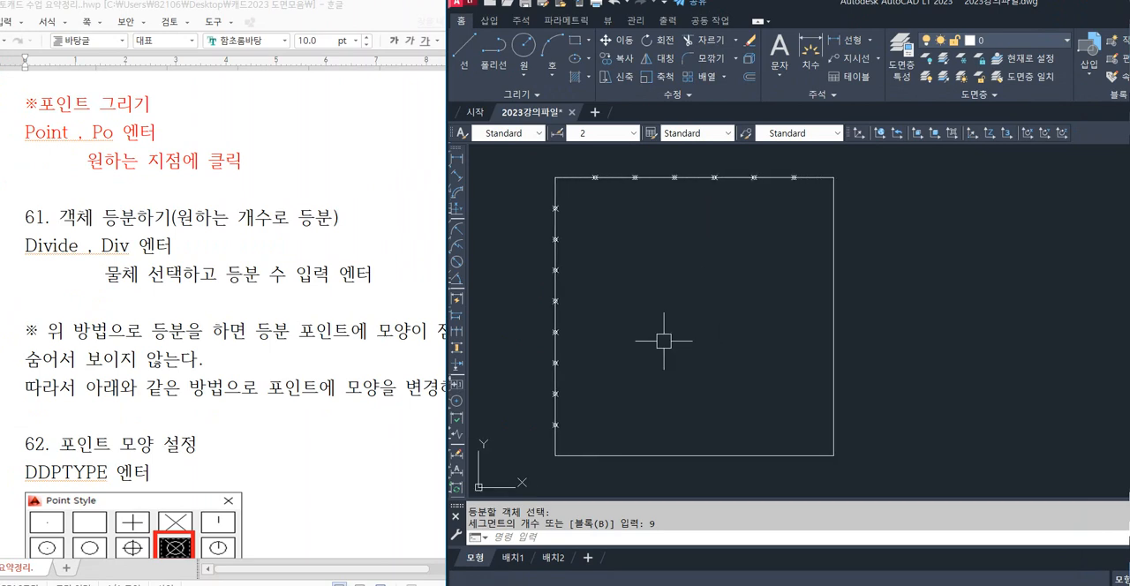
{"action": "left_click", "coordinate": [190, 250]}
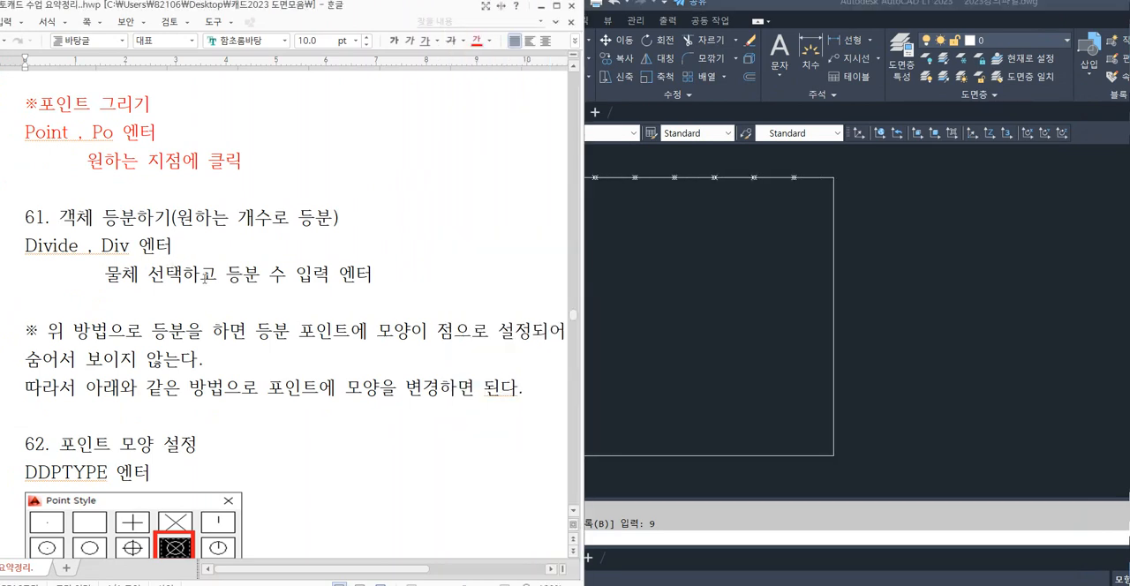
{"action": "scroll", "coordinate": [206, 279], "scroll_direction": "down", "scroll_amount": 10}
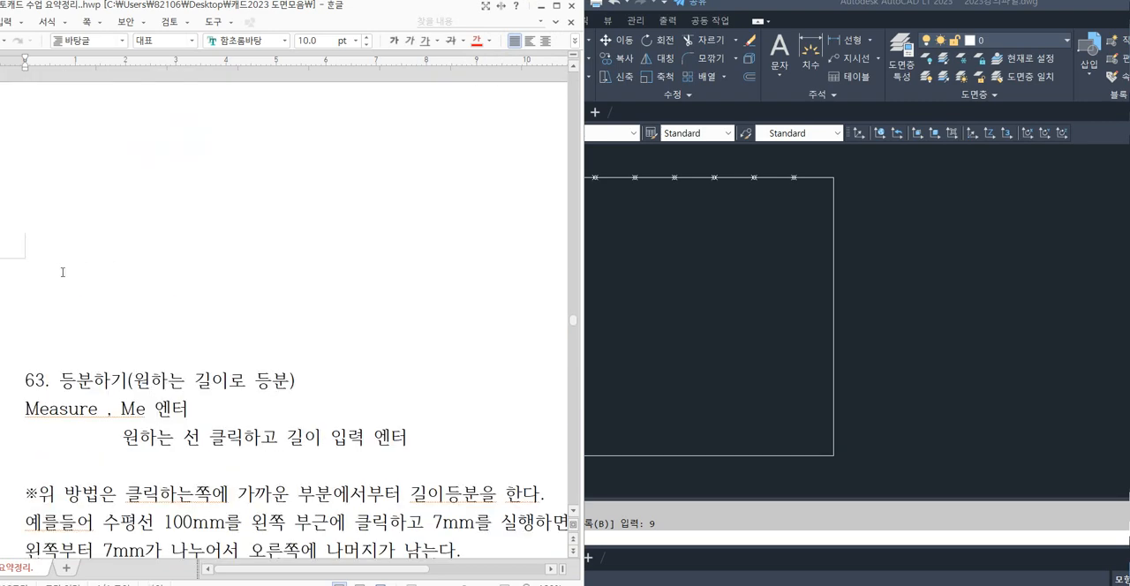
{"action": "scroll", "coordinate": [62, 272], "scroll_direction": "down", "scroll_amount": 3}
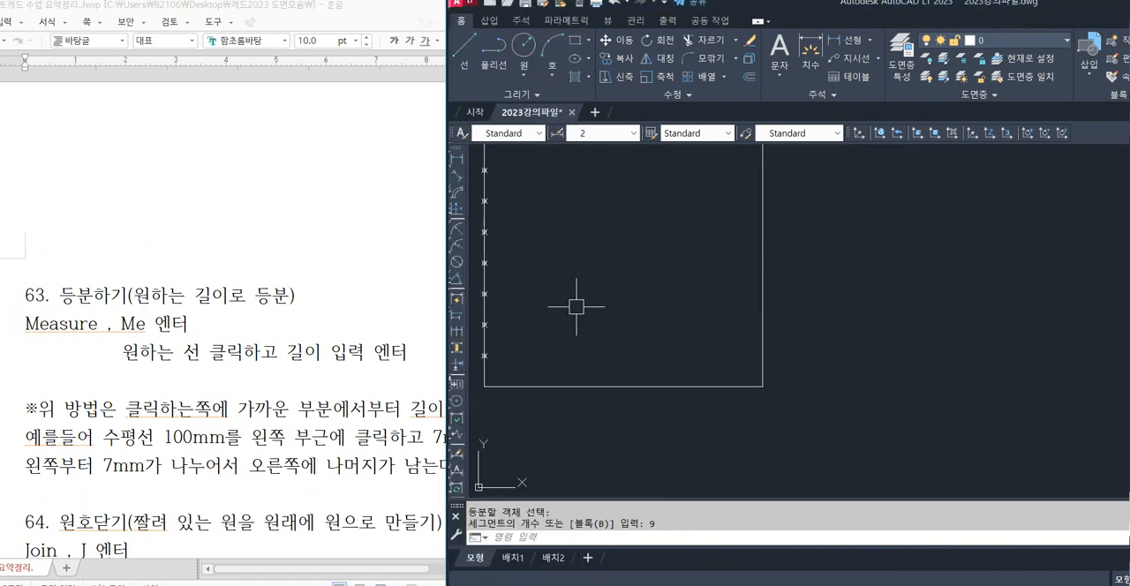
Mark points every 7 mm along the square's lower edge with the MEASURE command, starting from its left end.
{"action": "key", "text": "Escape"}
{"action": "key", "text": "Escape"}
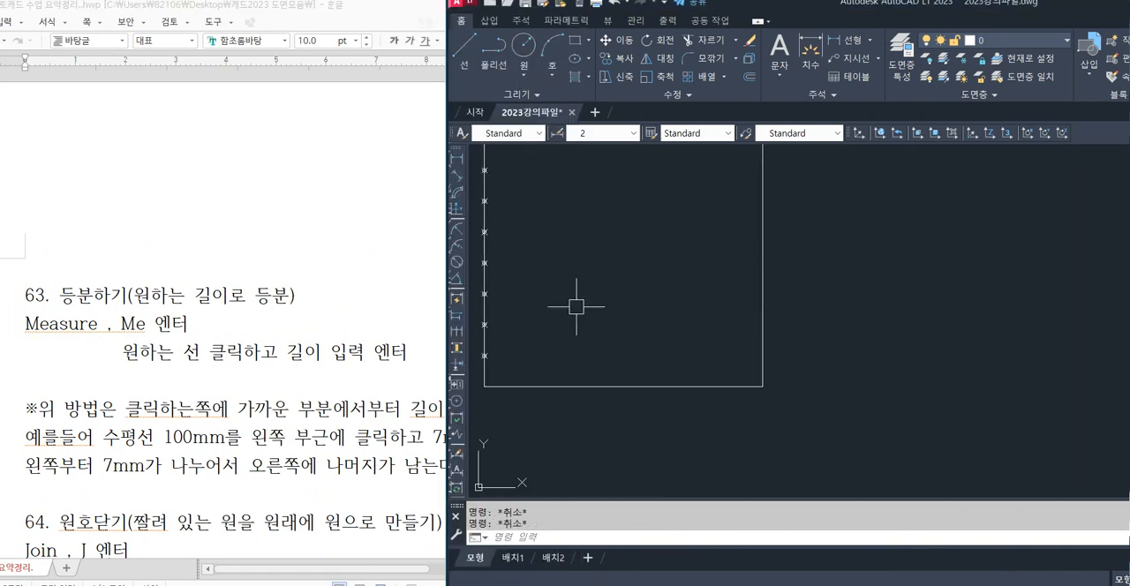
{"action": "key", "text": "F8"}
{"action": "key", "text": "F8"}
{"action": "type", "text": "me"}
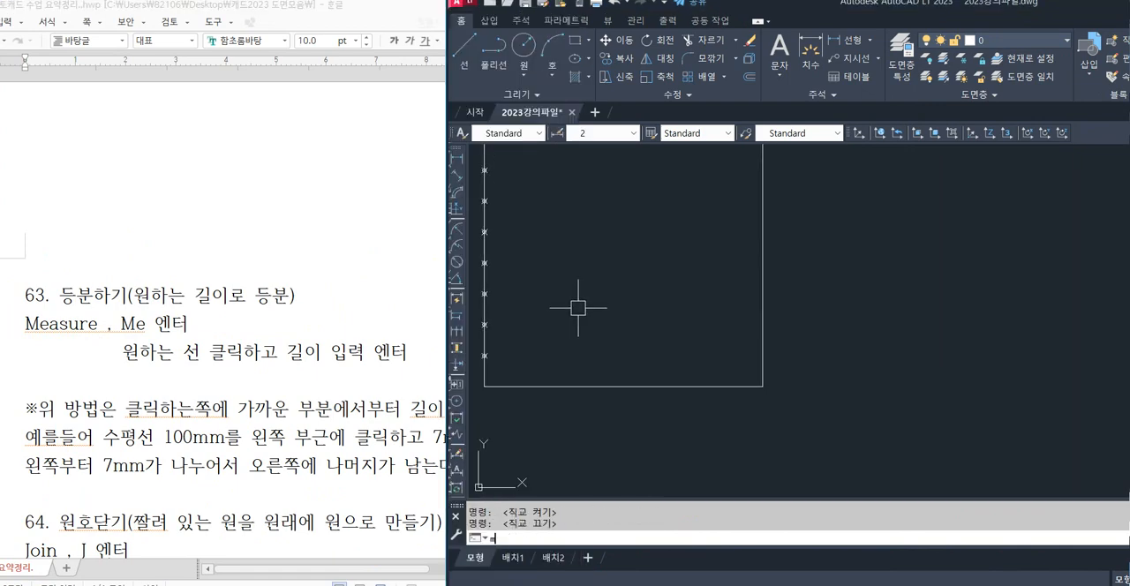
{"action": "key", "text": "Return"}
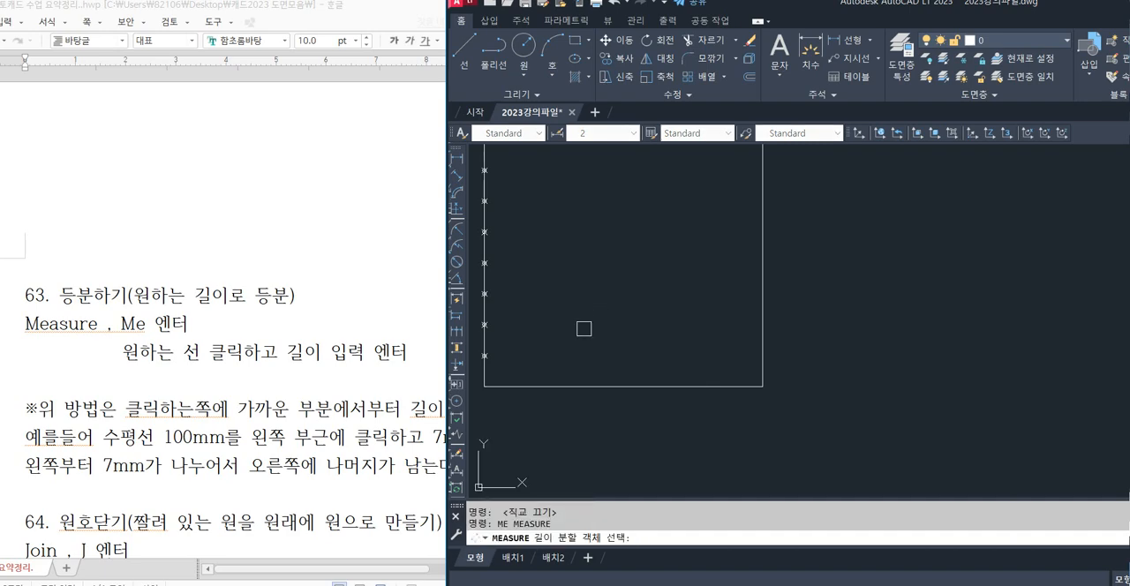
{"action": "middle_click_drag", "start_coordinate": [585, 329], "coordinate": [602, 292]}
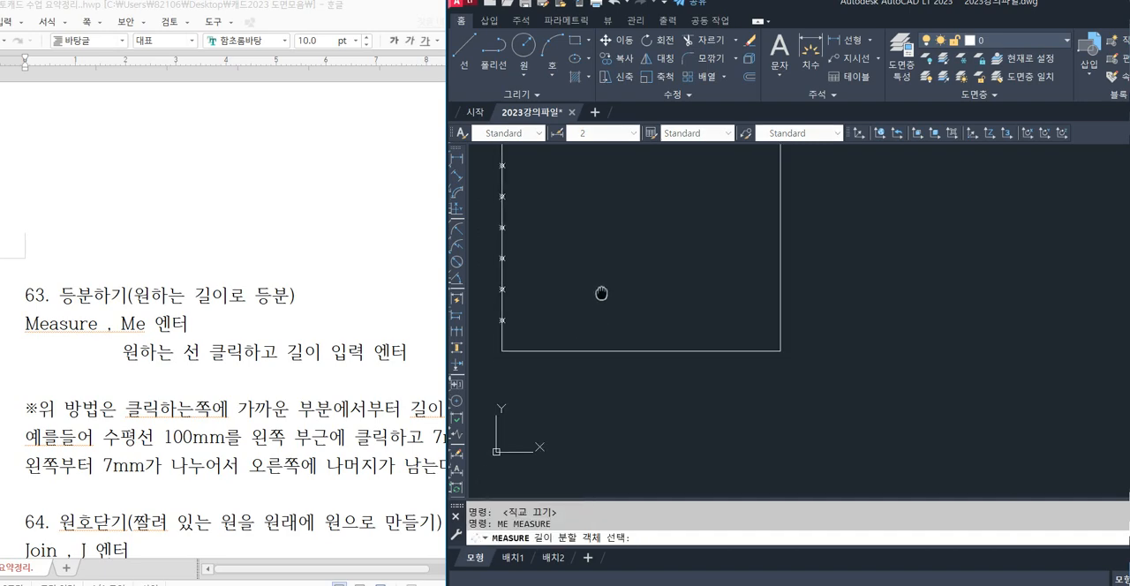
{"action": "left_click", "coordinate": [554, 349]}
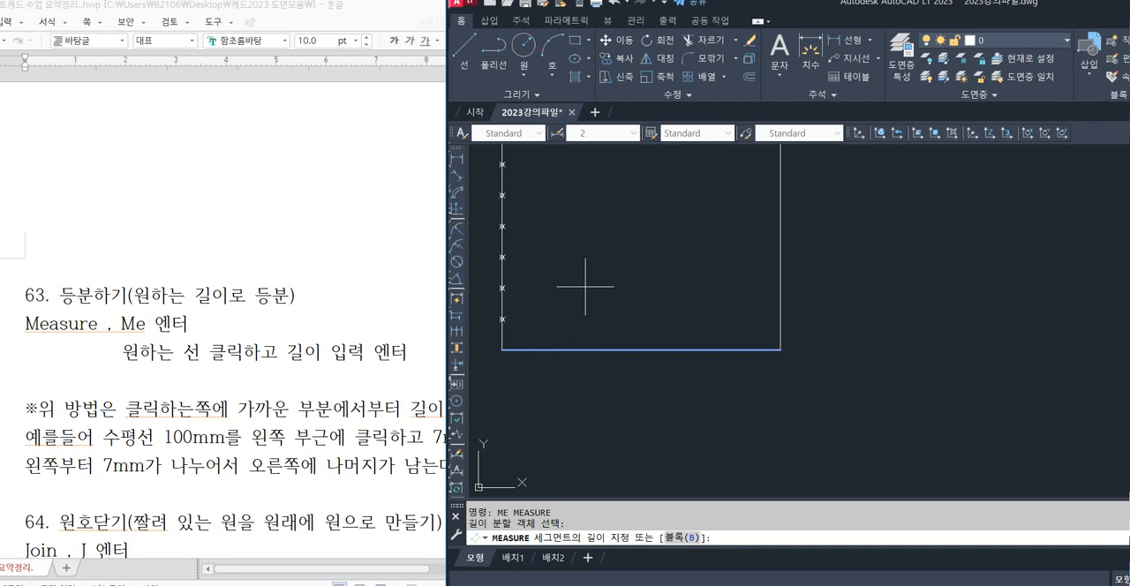
{"action": "key", "text": "Return"}
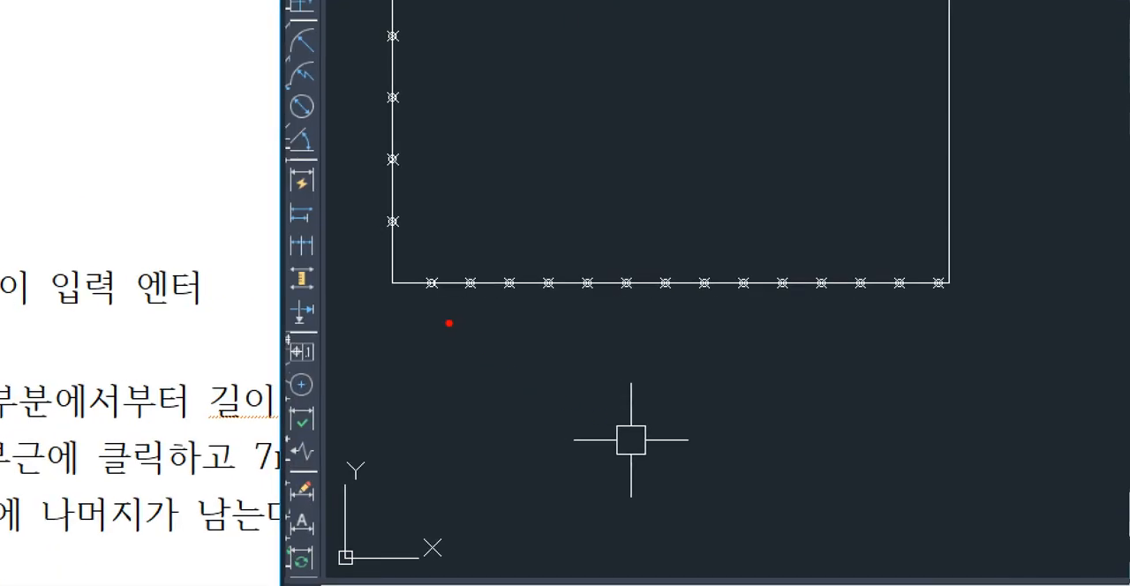
Examine the spacing of the measured points along the square's lower edge, including the first and last segments.
{"action": "left_click_drag", "start_coordinate": [395, 284], "coordinate": [717, 289]}
{"action": "left_click_drag", "start_coordinate": [724, 289], "coordinate": [743, 288]}
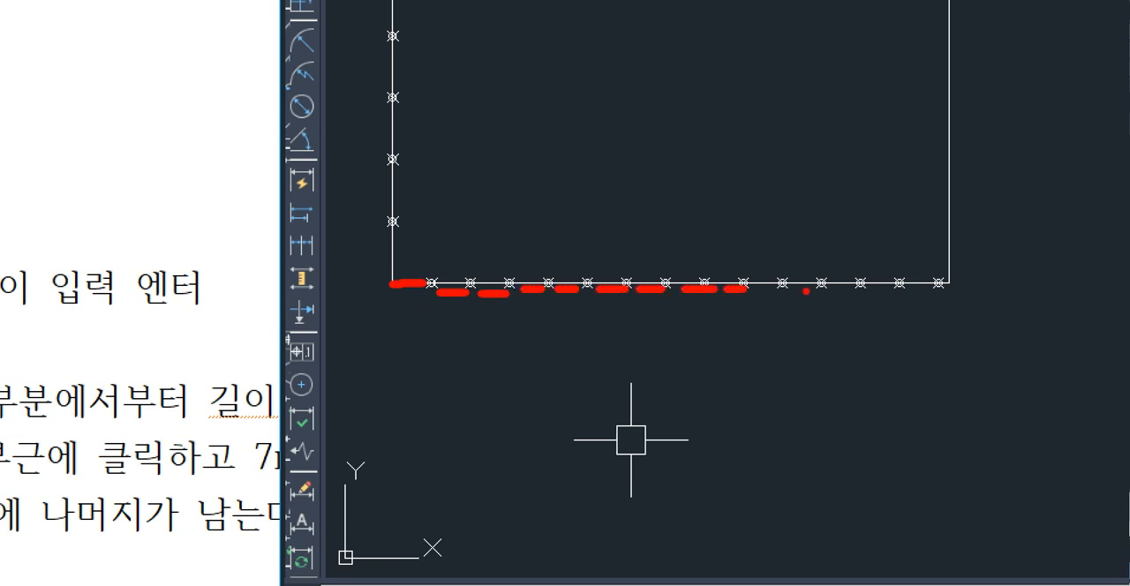
{"action": "mouse_move", "coordinate": [945, 284]}
{"action": "left_mouse_down"}
{"action": "mouse_move", "coordinate": [954, 270]}
{"action": "mouse_move", "coordinate": [943, 286]}
{"action": "left_mouse_up"}
{"action": "key", "text": "Escape"}
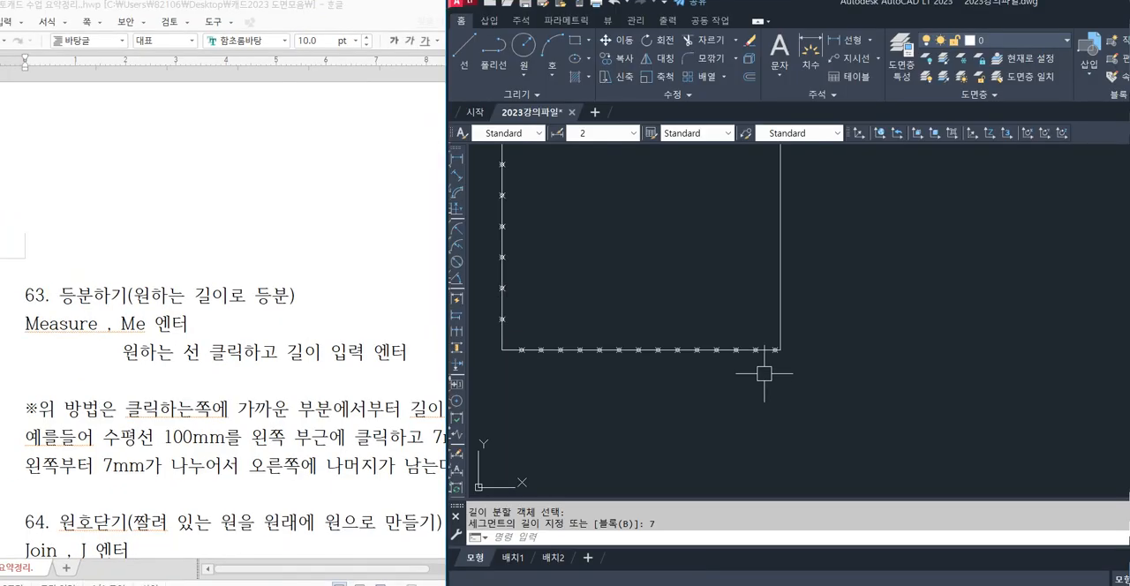
{"action": "key", "text": "ctrl+1"}
{"action": "left_click", "coordinate": [783, 358]}
{"action": "mouse_move", "coordinate": [786, 350]}
{"action": "left_mouse_down"}
{"action": "mouse_move", "coordinate": [790, 330]}
{"action": "mouse_move", "coordinate": [767, 353]}
{"action": "left_mouse_up"}
{"action": "key", "text": "Escape"}
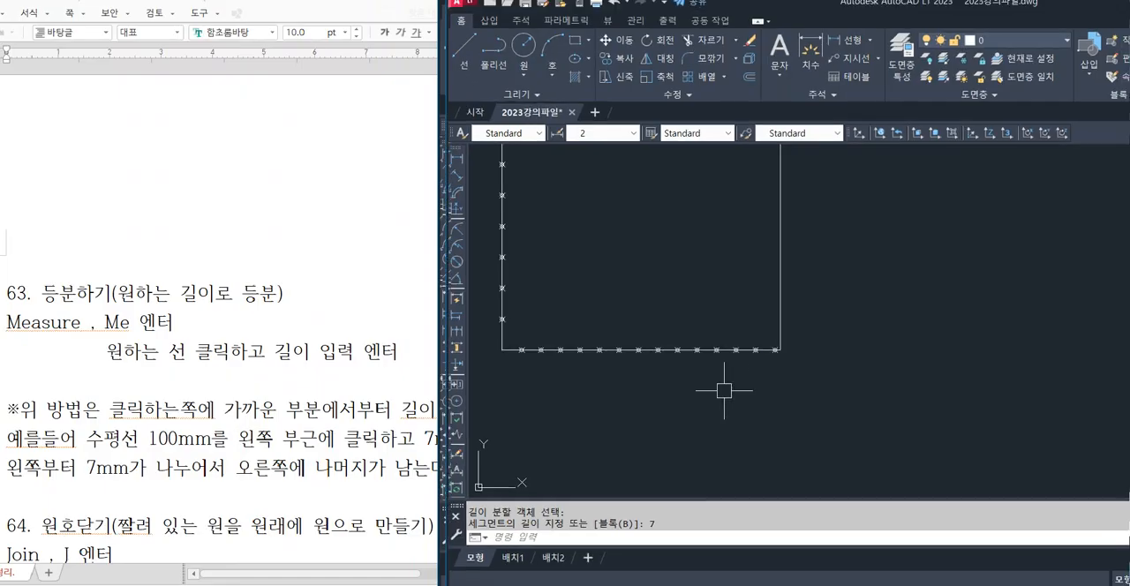
{"action": "key", "text": "ctrl+1"}
{"action": "left_click", "coordinate": [733, 391]}
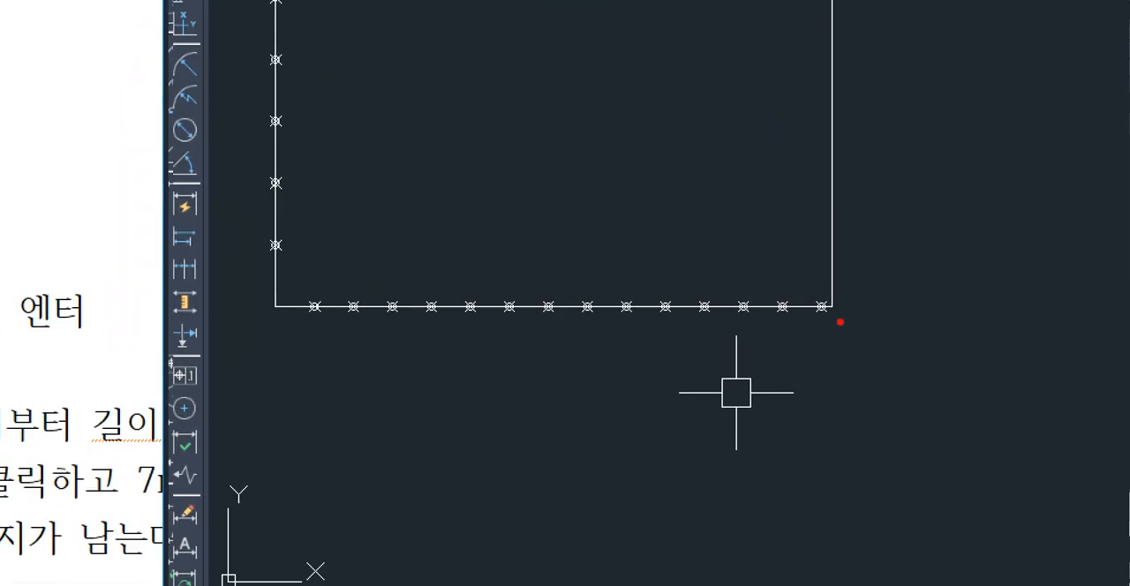
{"action": "left_click_drag", "start_coordinate": [316, 308], "coordinate": [267, 338]}
{"action": "left_click_drag", "start_coordinate": [274, 310], "coordinate": [315, 335]}
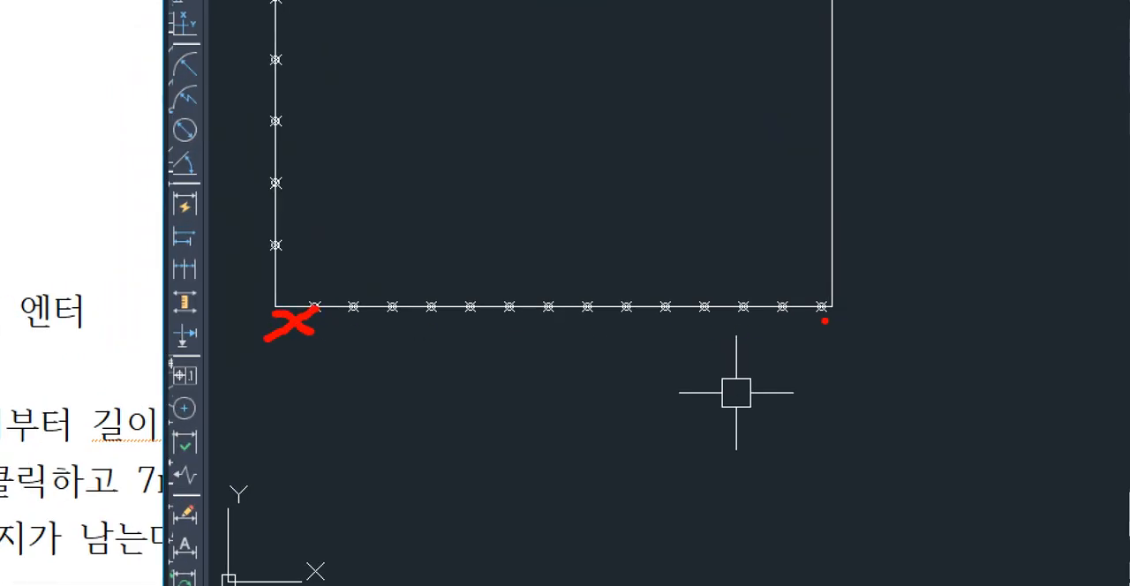
{"action": "left_click_drag", "start_coordinate": [824, 321], "coordinate": [818, 336]}
{"action": "key", "text": "Escape"}
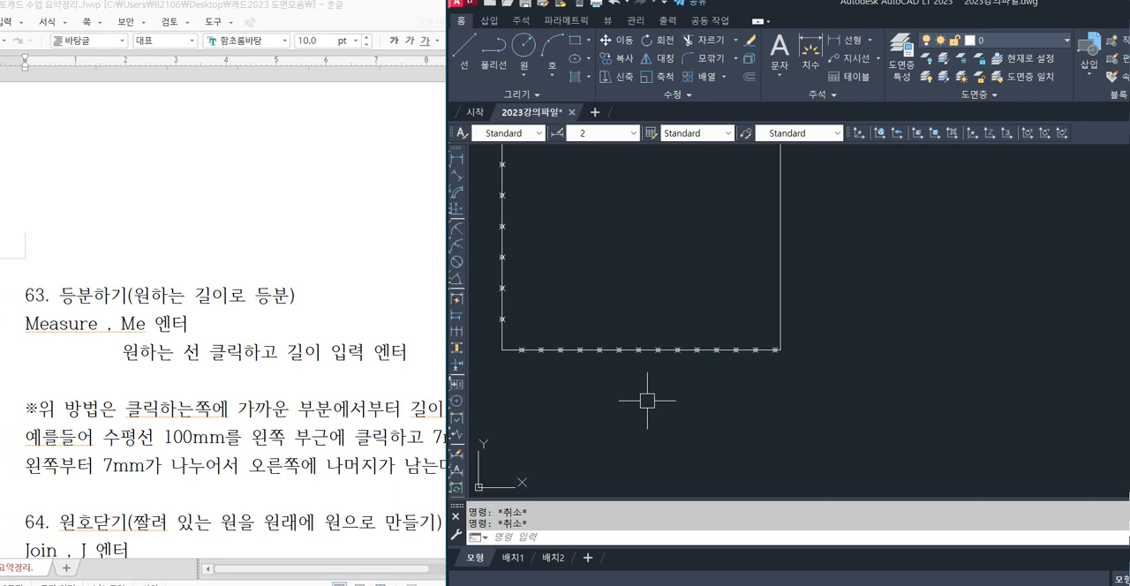
Undo the measured points and mark the lower edge again every 7 mm with MEASURE, starting from its right end.
{"action": "key", "text": "ctrl+z"}
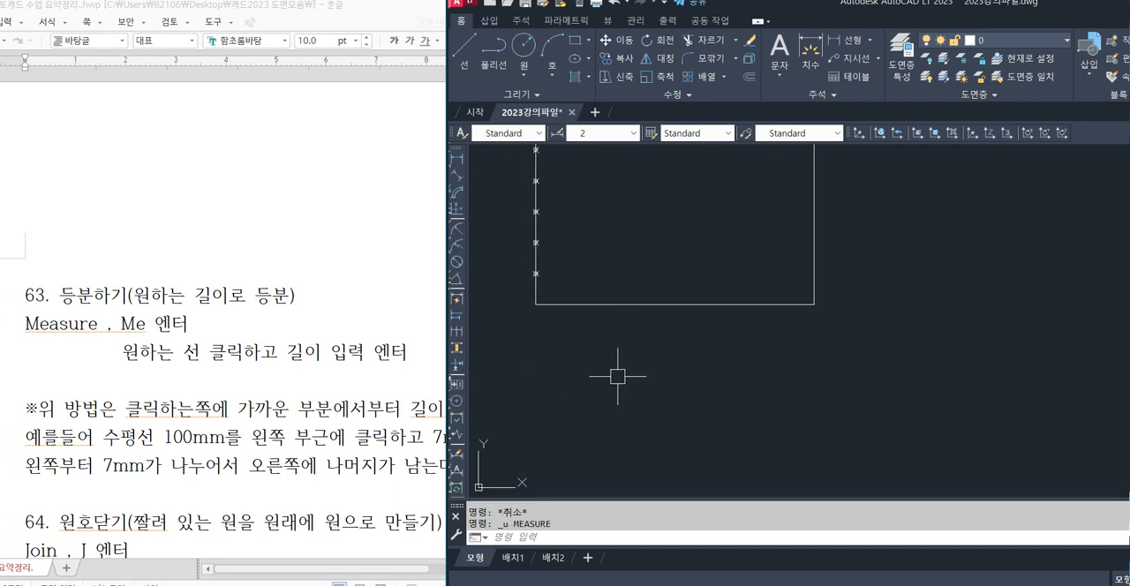
{"action": "type", "text": "me"}
{"action": "key", "text": "Return"}
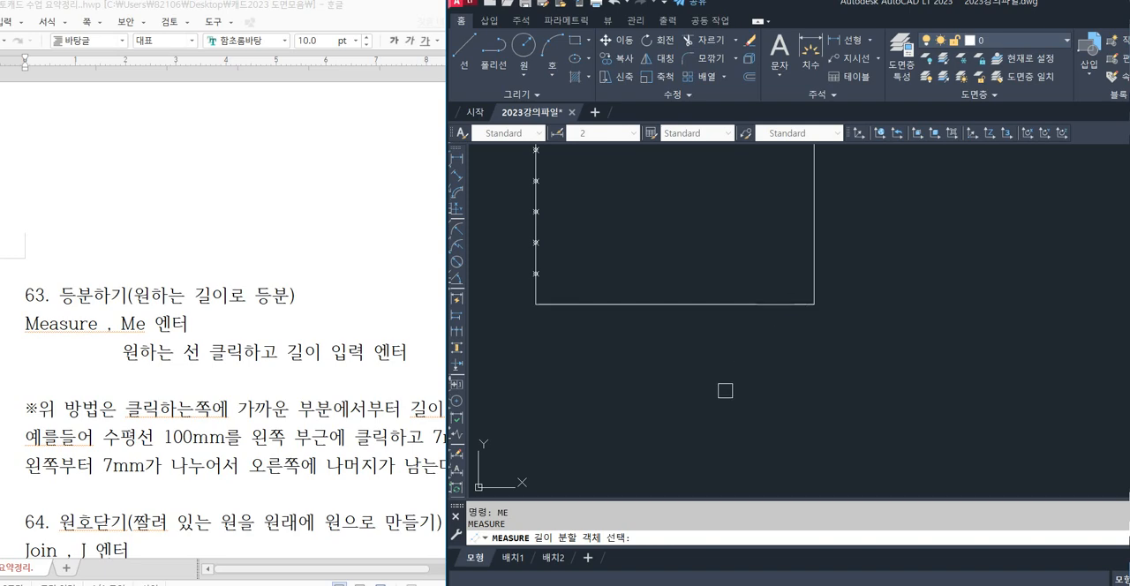
{"action": "left_click", "coordinate": [765, 305]}
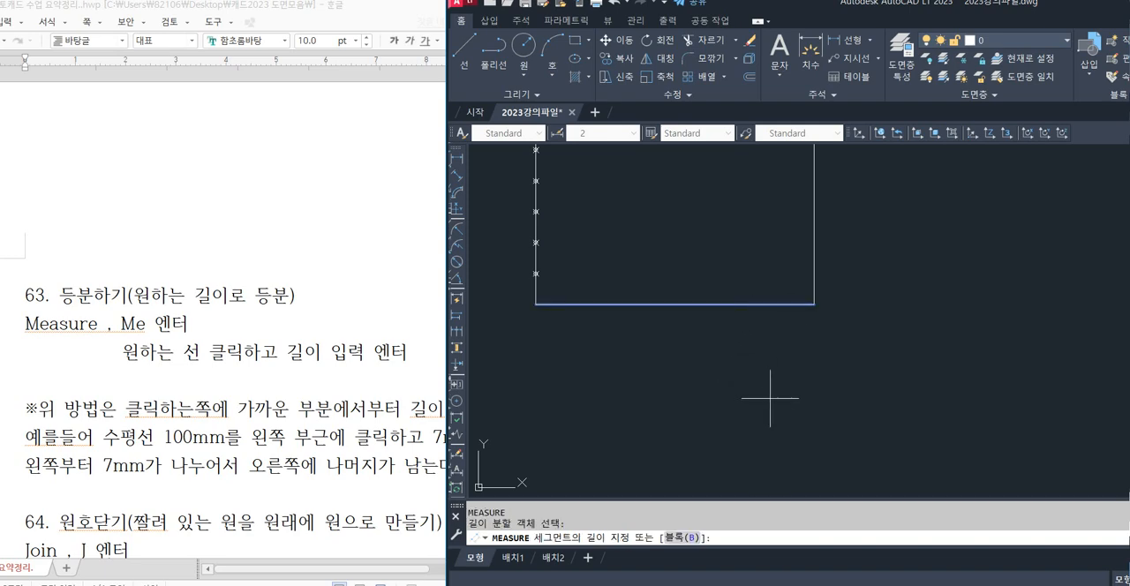
{"action": "type", "text": "7"}
{"action": "key", "text": "Return"}
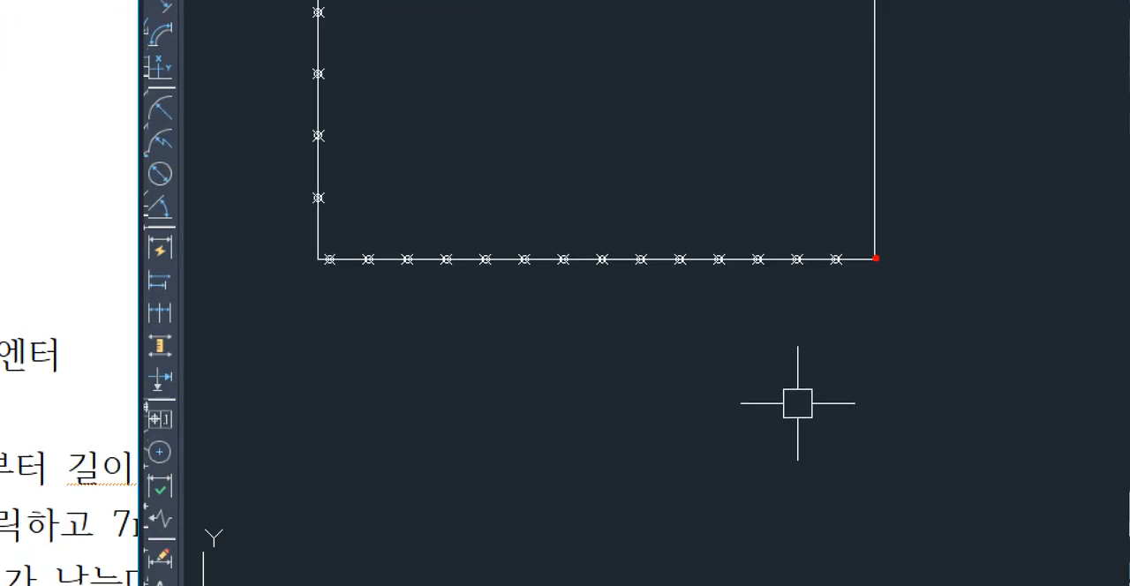
{"action": "mouse_move", "coordinate": [875, 258]}
{"action": "left_mouse_down"}
{"action": "mouse_move", "coordinate": [729, 240]}
{"action": "mouse_move", "coordinate": [609, 262]}
{"action": "left_mouse_up"}
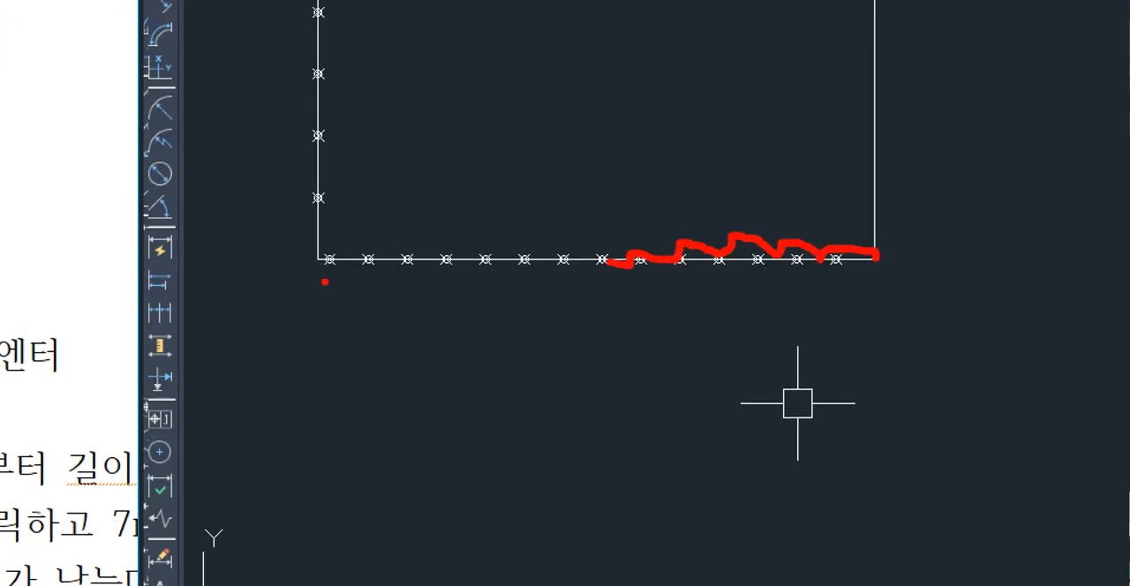
{"action": "mouse_move", "coordinate": [325, 282]}
{"action": "left_mouse_down"}
{"action": "mouse_move", "coordinate": [302, 277]}
{"action": "mouse_move", "coordinate": [328, 249]}
{"action": "mouse_move", "coordinate": [334, 276]}
{"action": "left_mouse_up"}
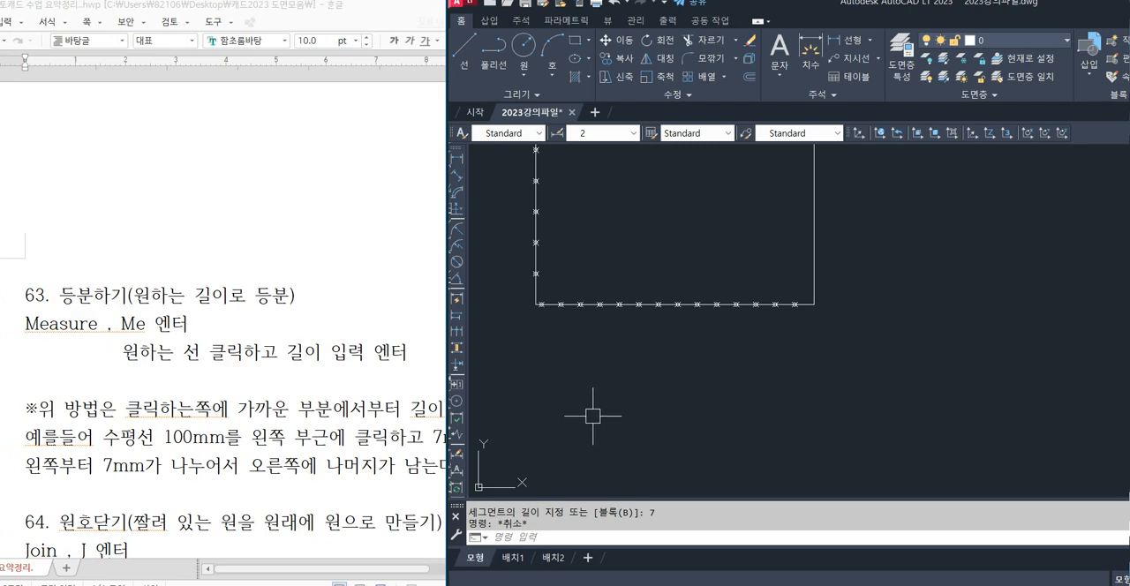
Draw a three-point arc with the ARC command beside the square, bulging upward and roughly one and a half times the square's width.
{"action": "scroll", "coordinate": [582, 394], "scroll_direction": "down", "scroll_amount": 3}
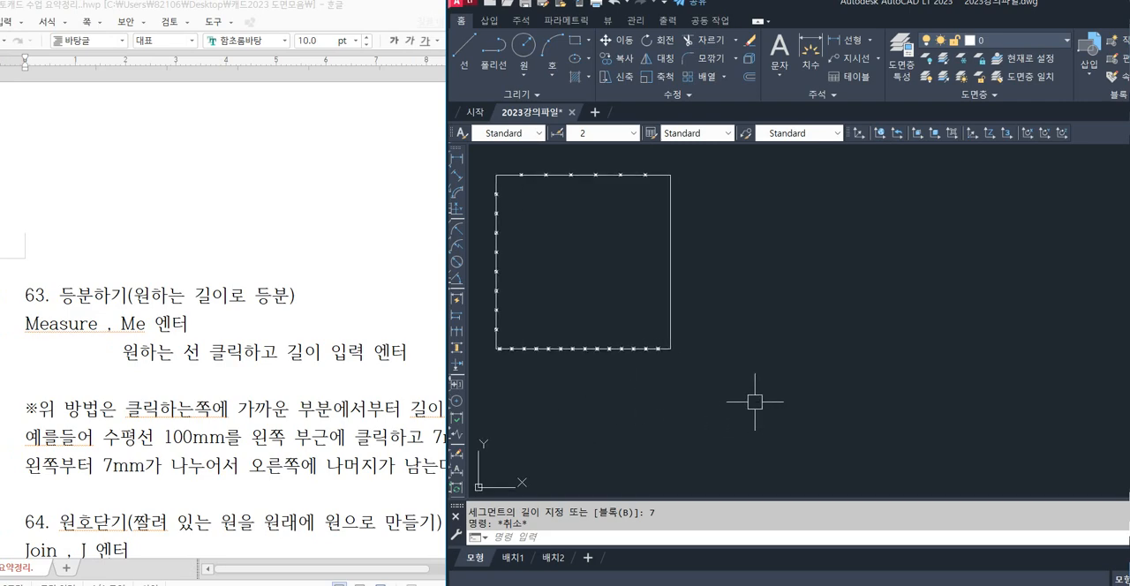
{"action": "type", "text": "a"}
{"action": "key", "text": "Return"}
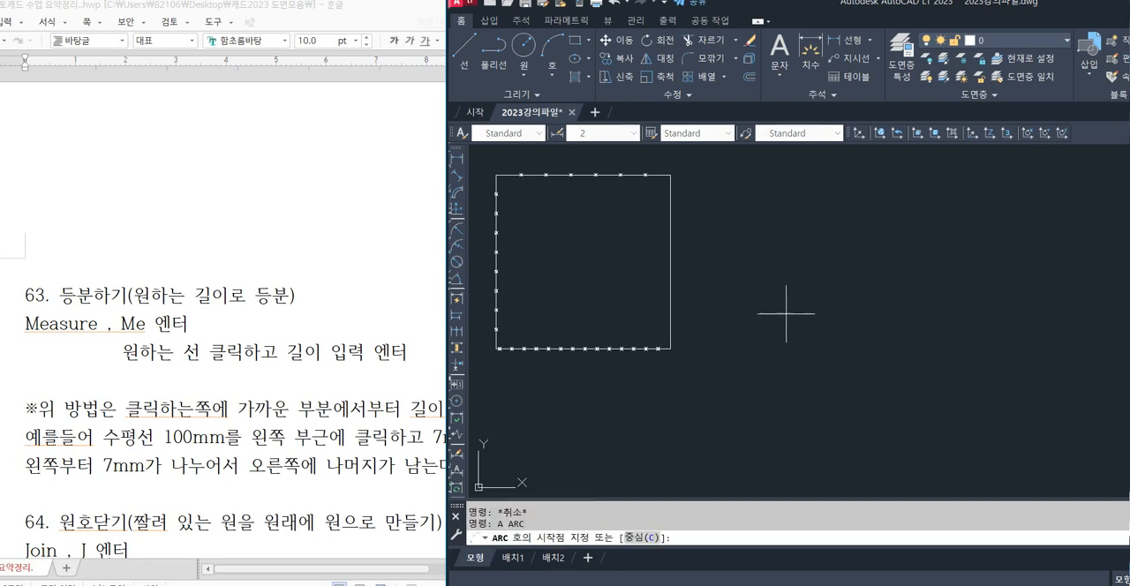
{"action": "left_click", "coordinate": [738, 352]}
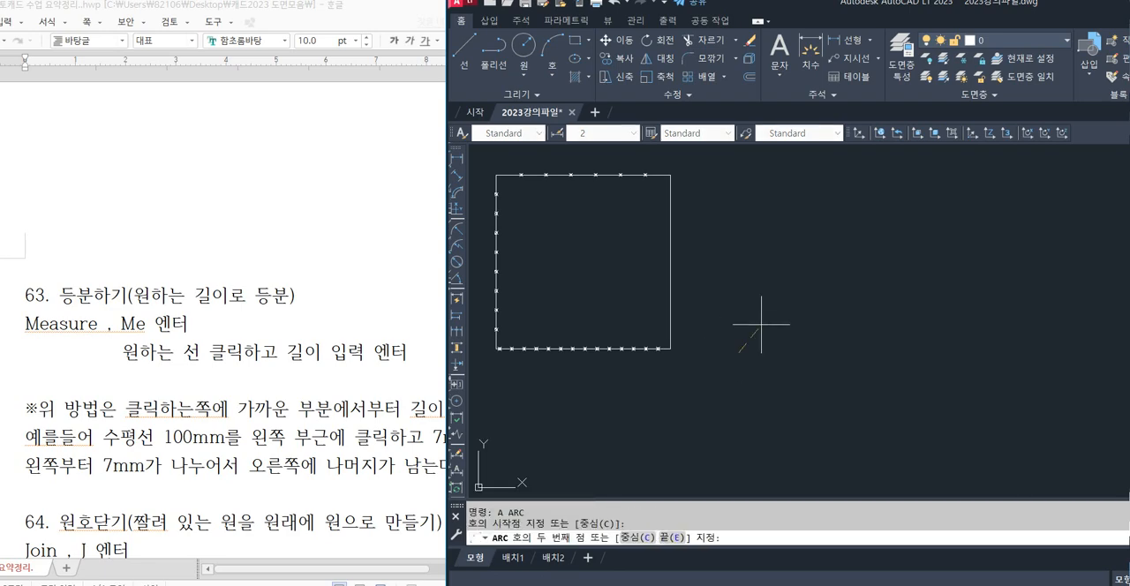
{"action": "left_click", "coordinate": [842, 277]}
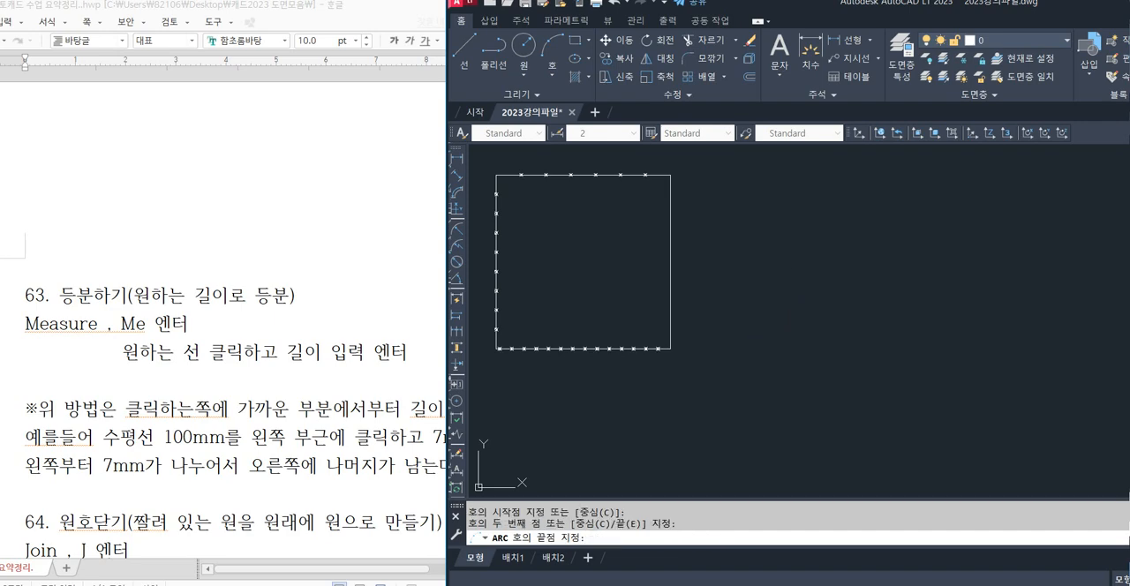
{"action": "left_click", "coordinate": [1006, 356]}
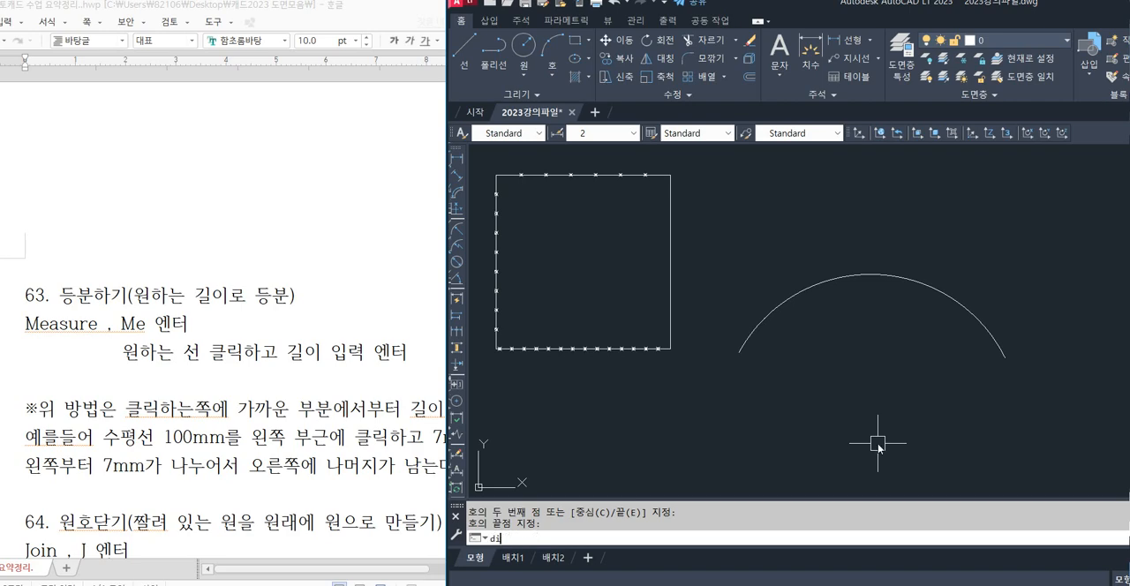
Divide the arc into 6 equal segments with the DIVIDE command.
{"action": "type", "text": "v"}
{"action": "key", "text": "Return"}
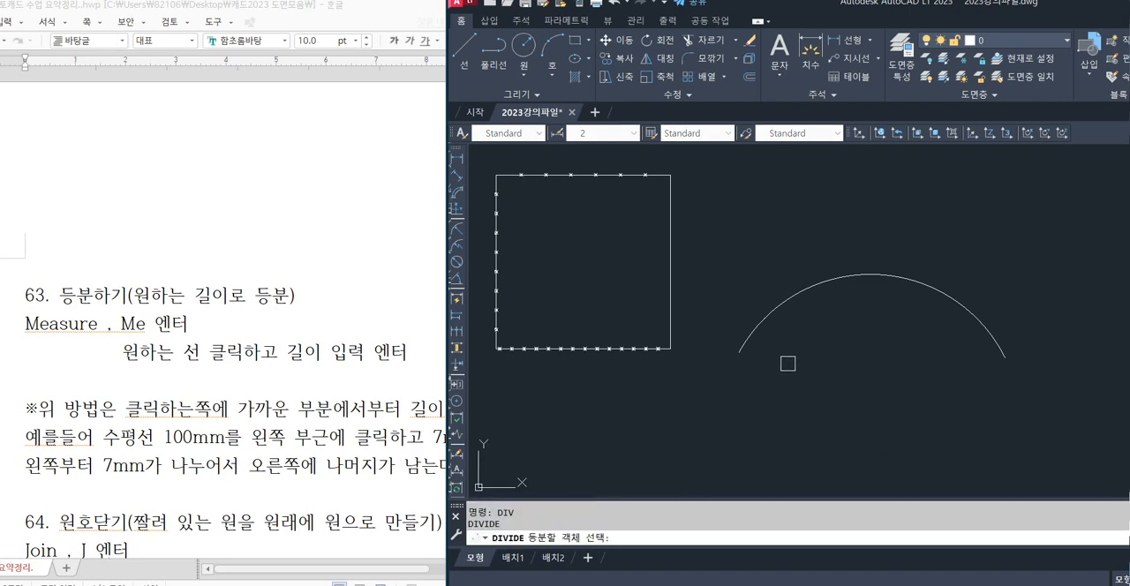
{"action": "left_click", "coordinate": [751, 334]}
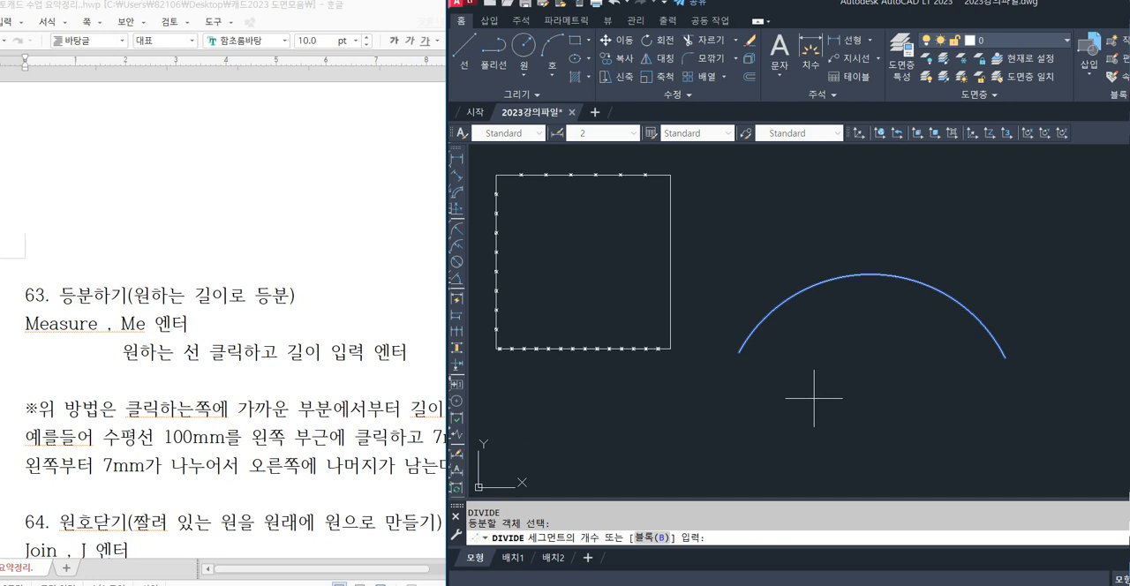
{"action": "type", "text": "6"}
{"action": "key", "text": "Return"}
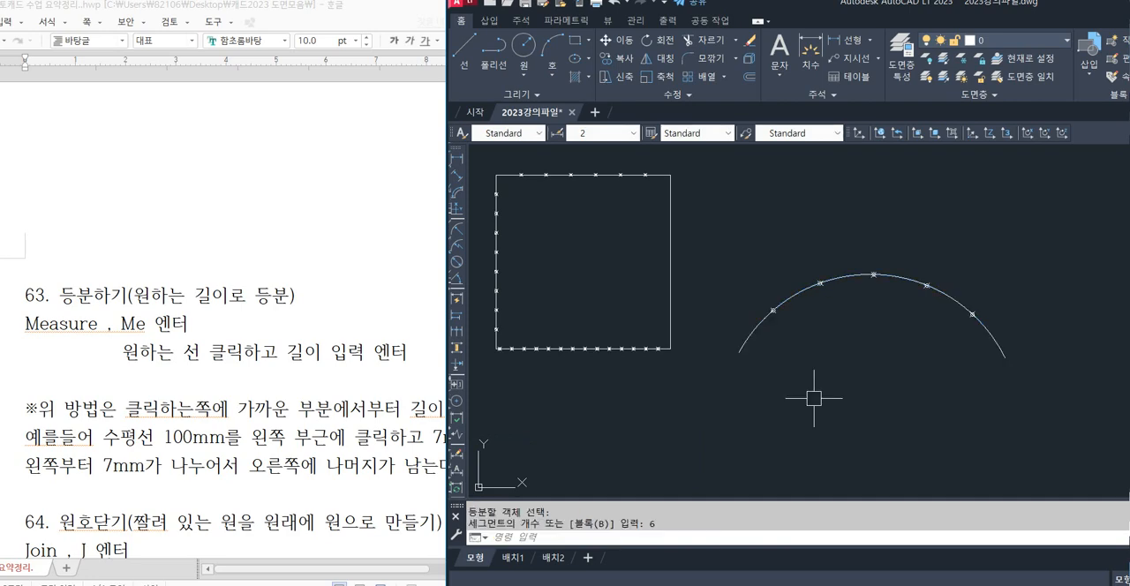
Undo the arc's division and mark points every 13 mm along it with MEASURE, starting from its left end.
{"action": "key", "text": "ctrl+z"}
{"action": "type", "text": "me"}
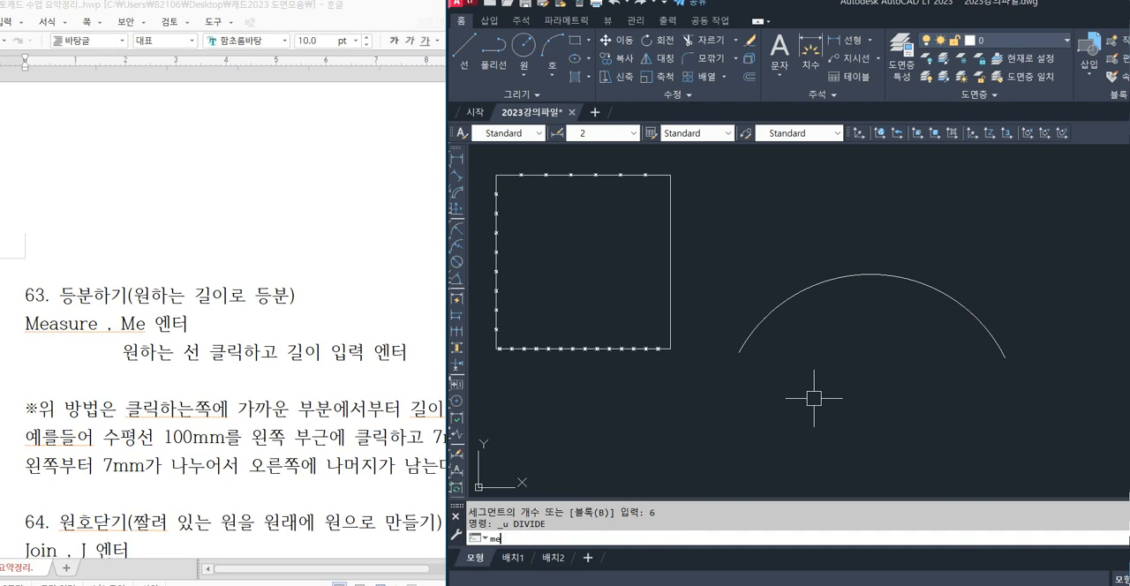
{"action": "key", "text": "Return"}
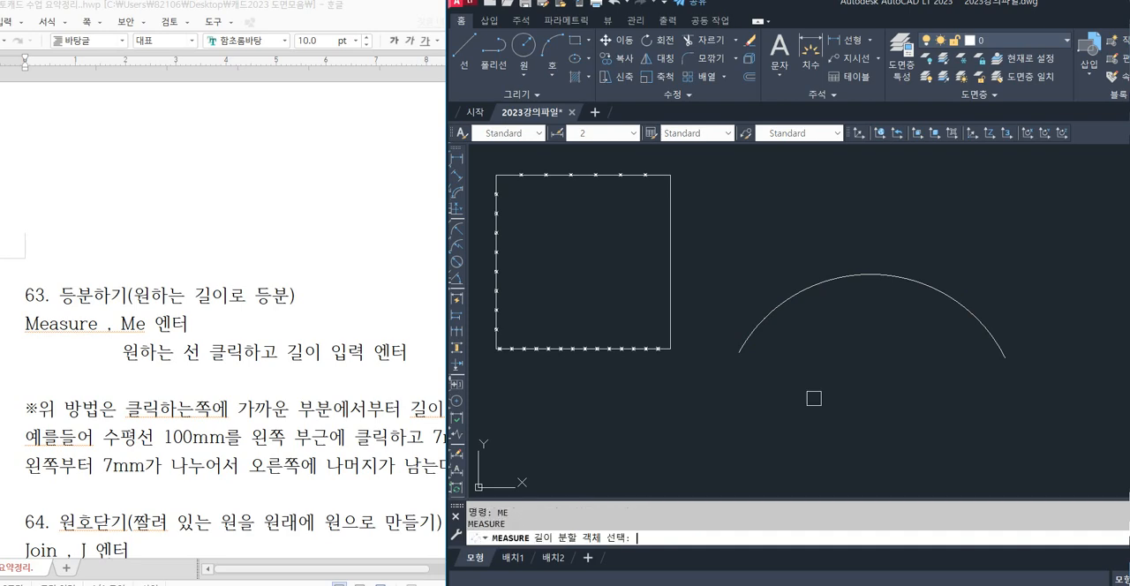
{"action": "left_click", "coordinate": [758, 324]}
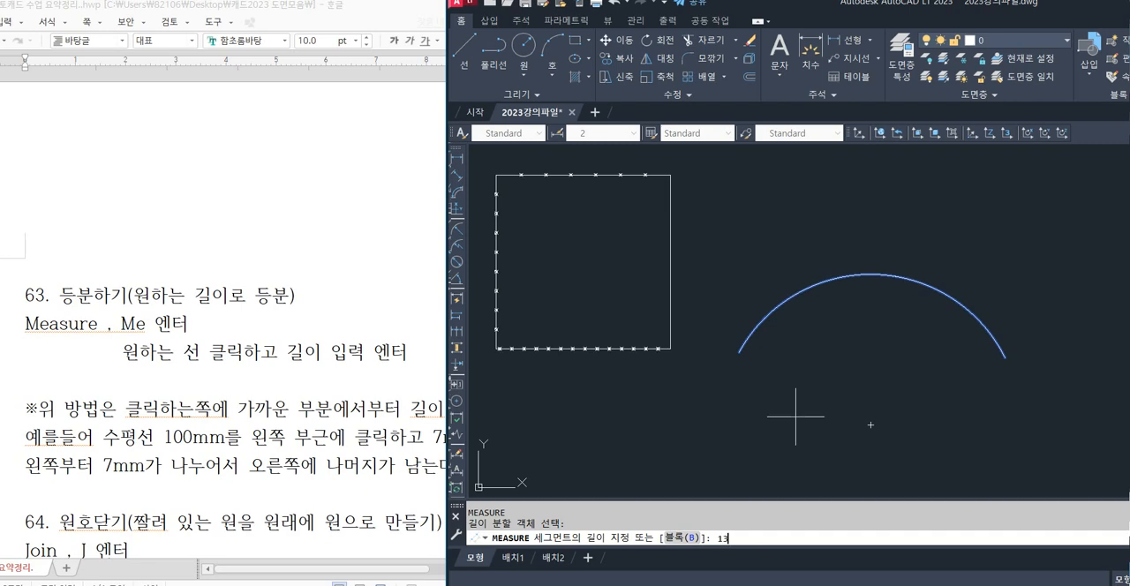
{"action": "key", "text": "Return"}
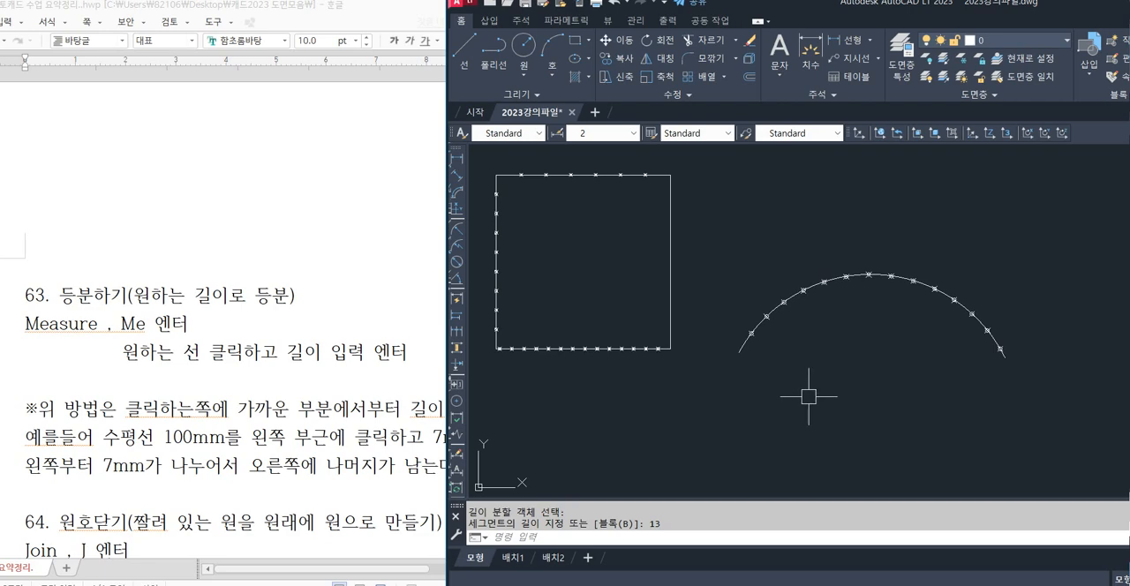
Undo the measured points, the arc and all earlier divisions and point style changes, back to the plain square.
{"action": "key", "text": "ctrl+z"}
{"action": "key", "text": "ctrl+z"}
{"action": "key", "text": "ctrl+z"}
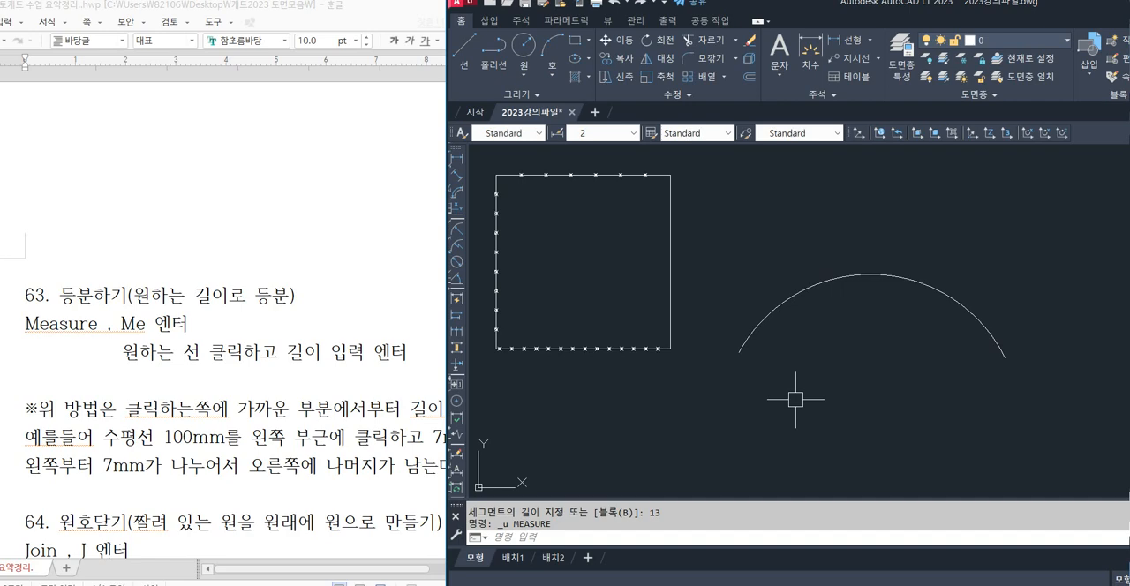
{"action": "key", "text": "ctrl+z"}
{"action": "key", "text": "ctrl+z"}
{"action": "key", "text": "ctrl+z"}
{"action": "key", "text": "ctrl+z"}
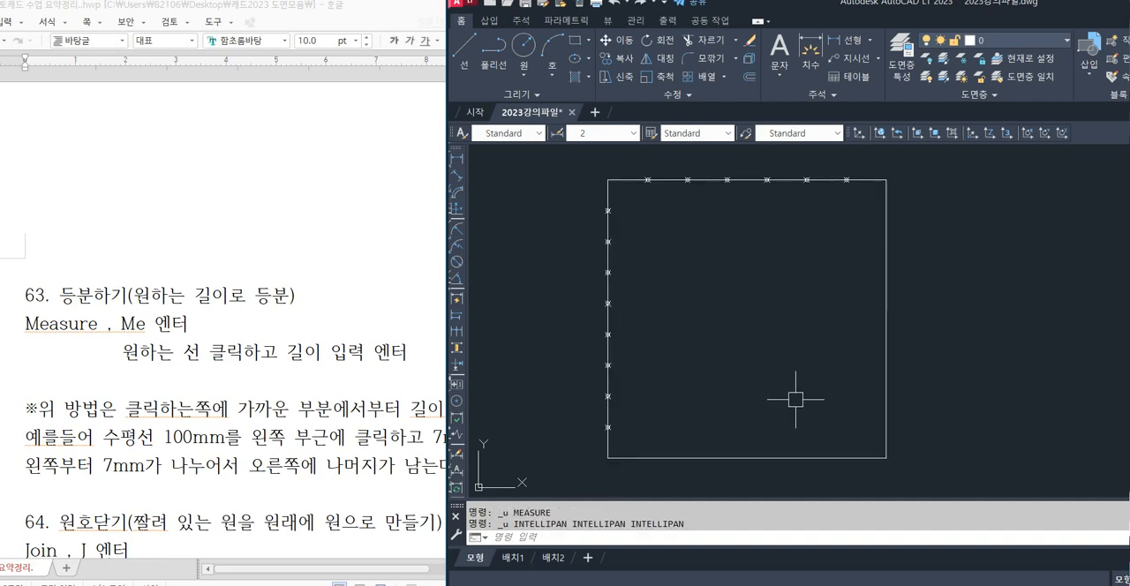
{"action": "key", "text": "ctrl+z"}
{"action": "key", "text": "ctrl+z"}
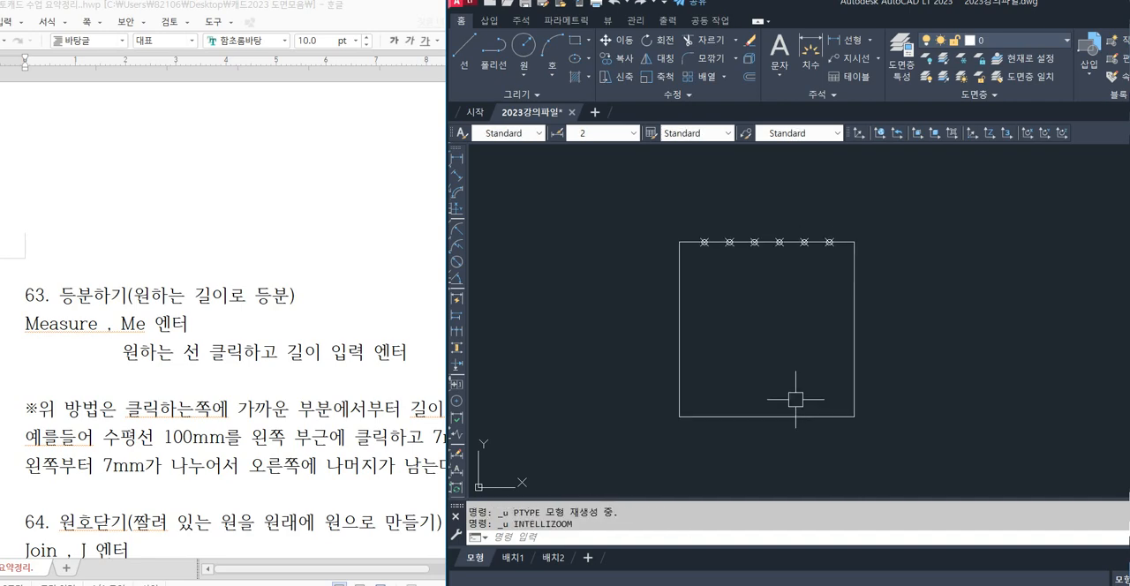
{"action": "middle_click_drag", "start_coordinate": [803, 375], "coordinate": [696, 374]}
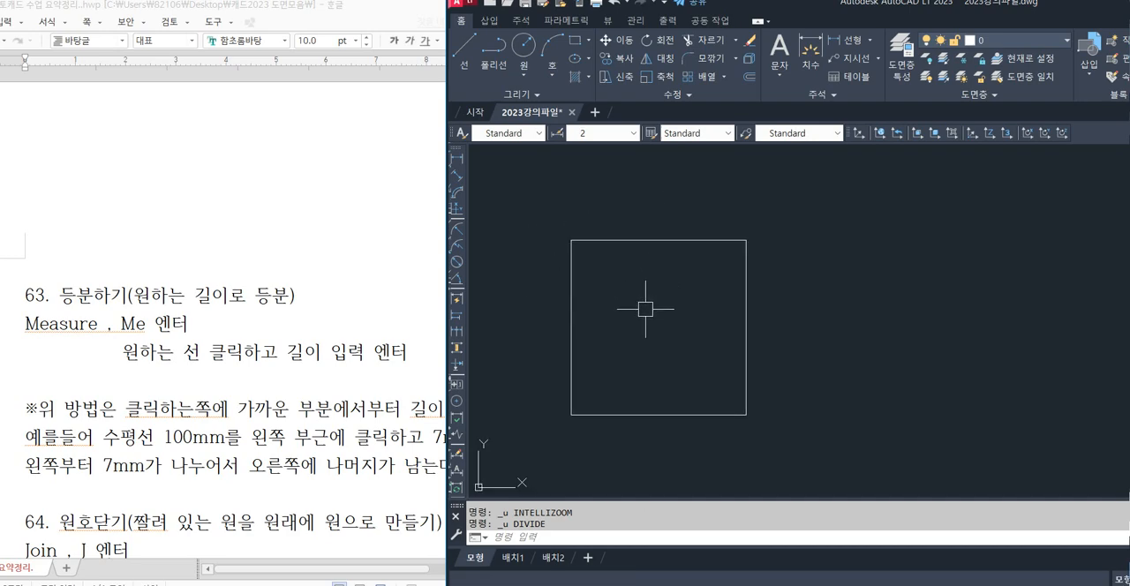
Look up section 62 on point styles in the lecture notes and open the Point Style dialog in AutoCAD with DDPTYPE.
{"action": "left_click", "coordinate": [395, 349]}
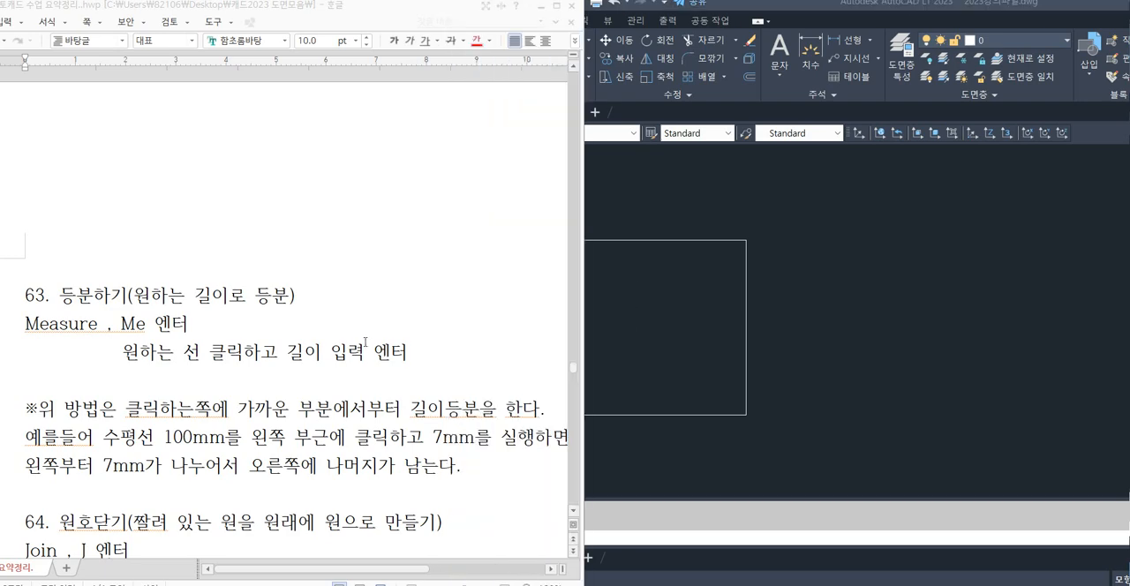
{"action": "scroll", "coordinate": [366, 371], "scroll_direction": "up", "scroll_amount": 7}
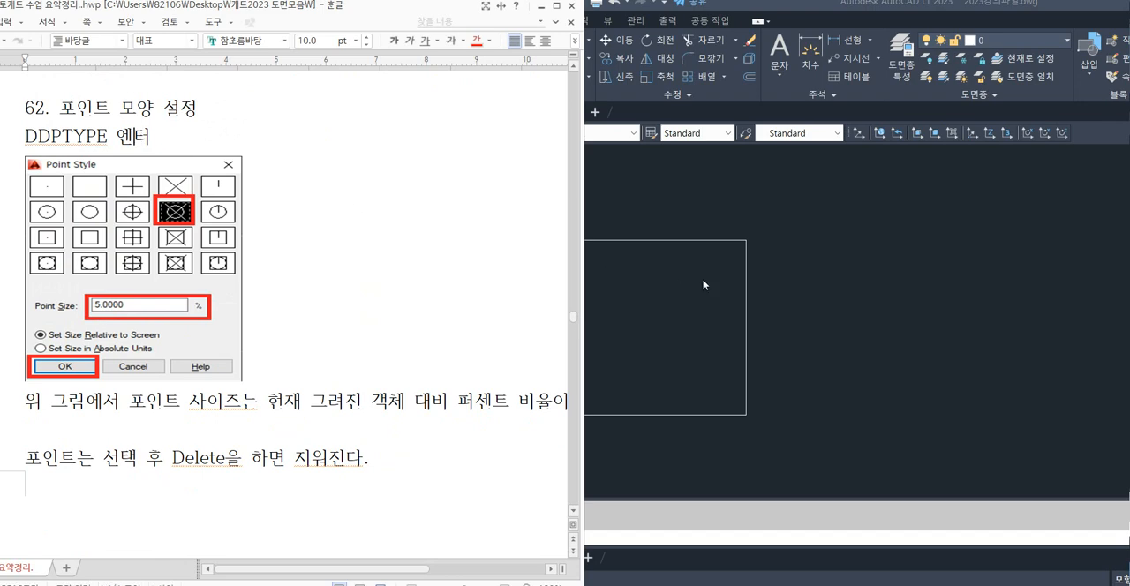
{"action": "left_click", "coordinate": [704, 284]}
{"action": "type", "text": "dd"}
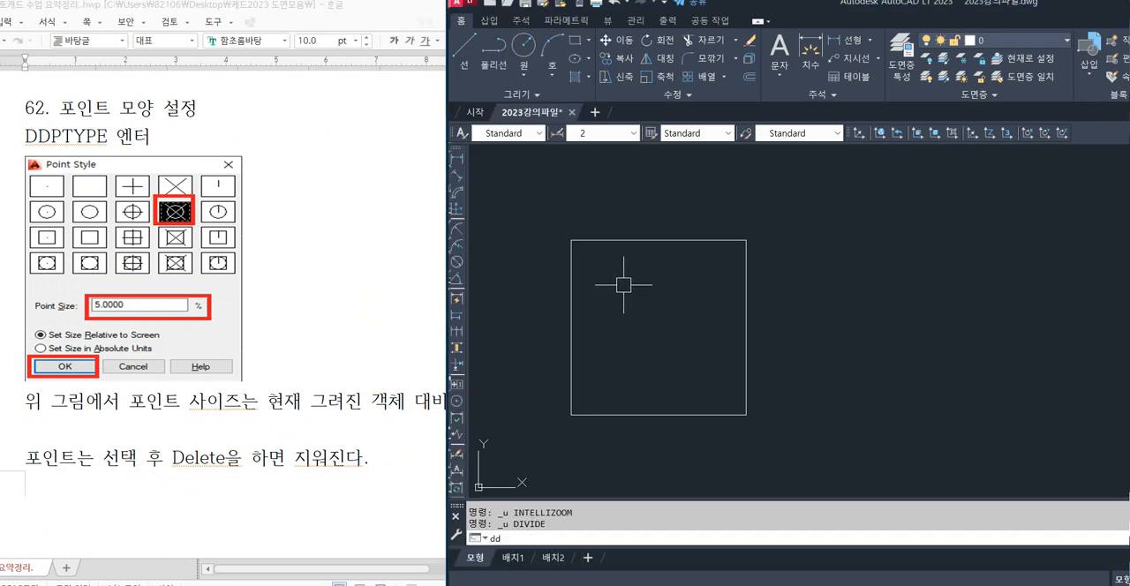
{"action": "type", "text": "ptyp"}
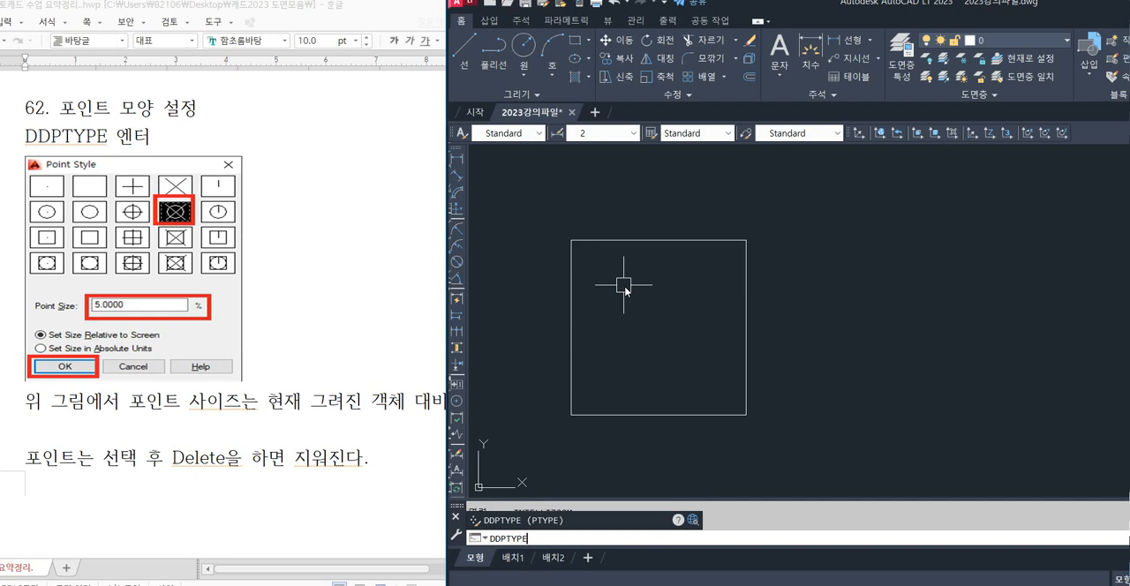
{"action": "key", "text": "Return"}
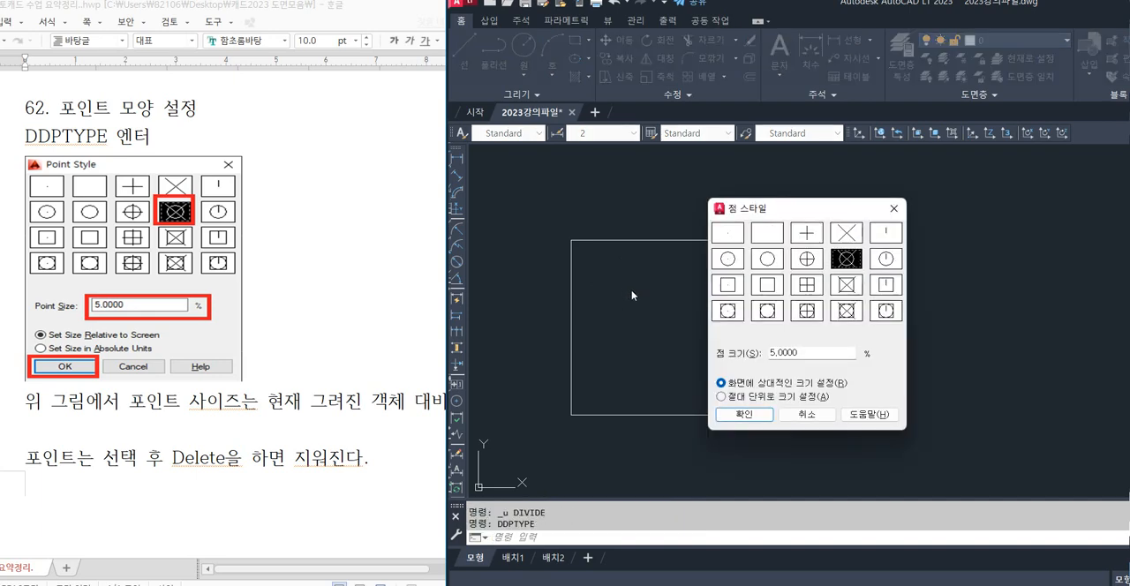
Set the point size to 3% relative to the screen, keeping the circle-with-X style, and apply the point style.
{"action": "left_click_drag", "start_coordinate": [810, 214], "coordinate": [742, 217]}
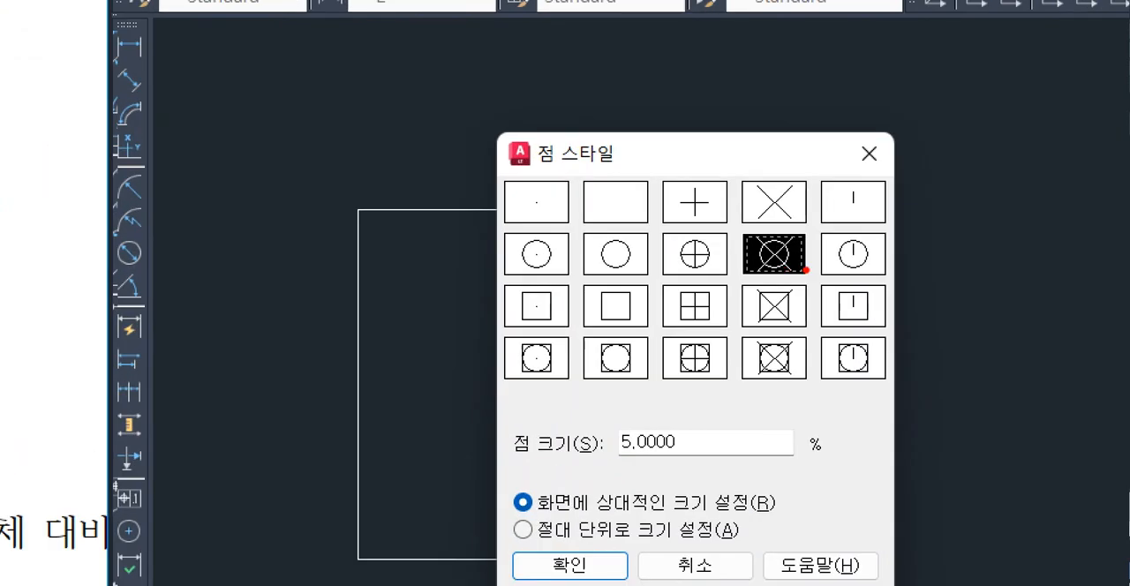
{"action": "left_click_drag", "start_coordinate": [801, 275], "coordinate": [764, 266]}
{"action": "left_click_drag", "start_coordinate": [770, 228], "coordinate": [812, 278]}
{"action": "mouse_move", "coordinate": [689, 467]}
{"action": "left_mouse_down"}
{"action": "mouse_move", "coordinate": [650, 408]}
{"action": "mouse_move", "coordinate": [671, 468]}
{"action": "left_mouse_up"}
{"action": "key", "text": "Tab"}
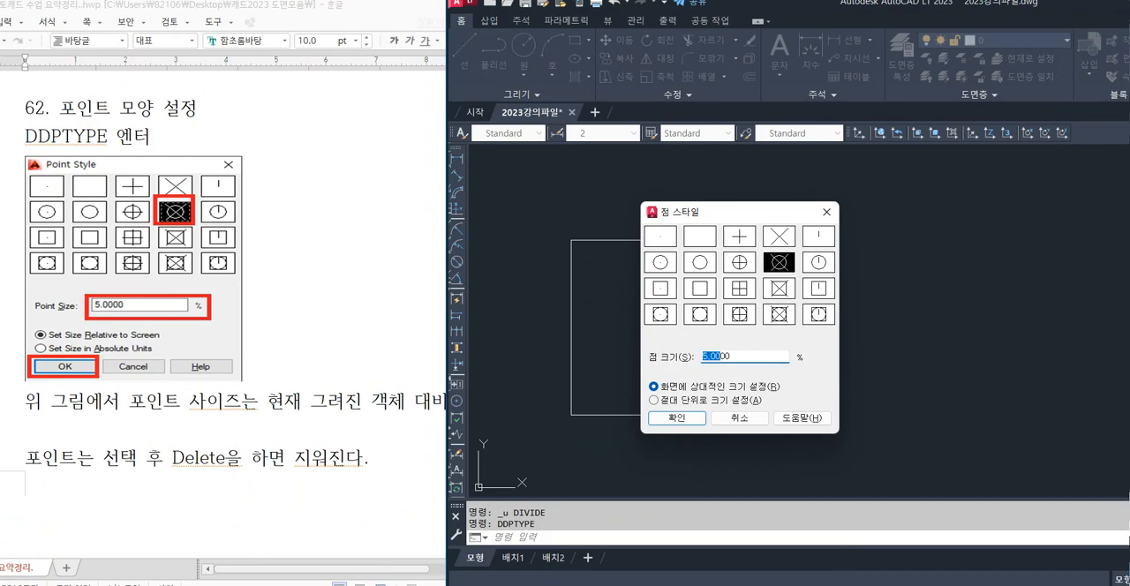
{"action": "type", "text": "3"}
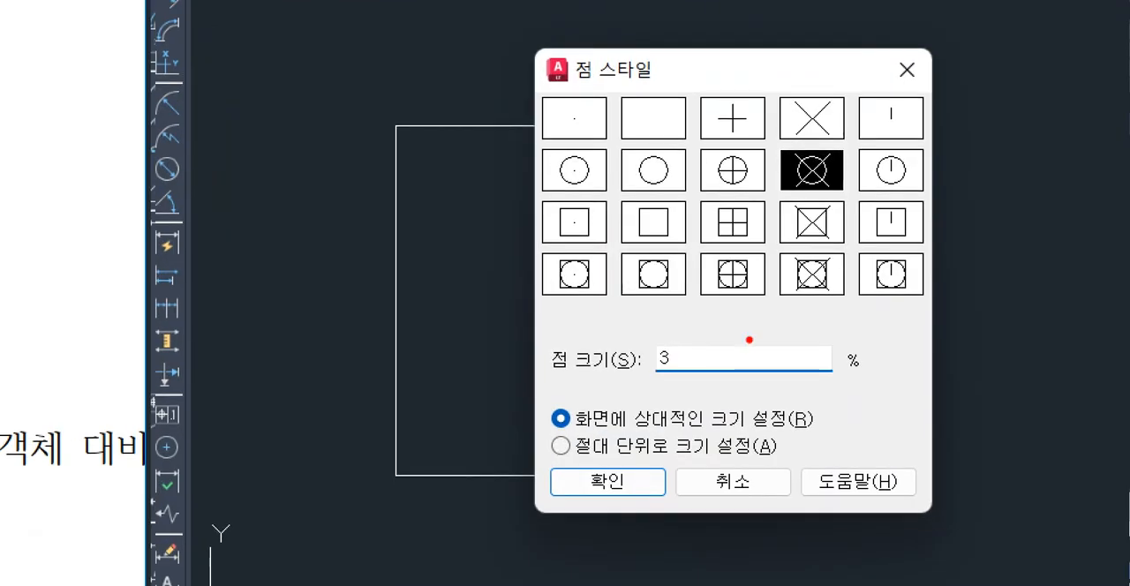
{"action": "mouse_move", "coordinate": [786, 274]}
{"action": "left_mouse_down"}
{"action": "mouse_move", "coordinate": [799, 264]}
{"action": "mouse_move", "coordinate": [784, 281]}
{"action": "left_mouse_up"}
{"action": "left_click_drag", "start_coordinate": [620, 393], "coordinate": [646, 397]}
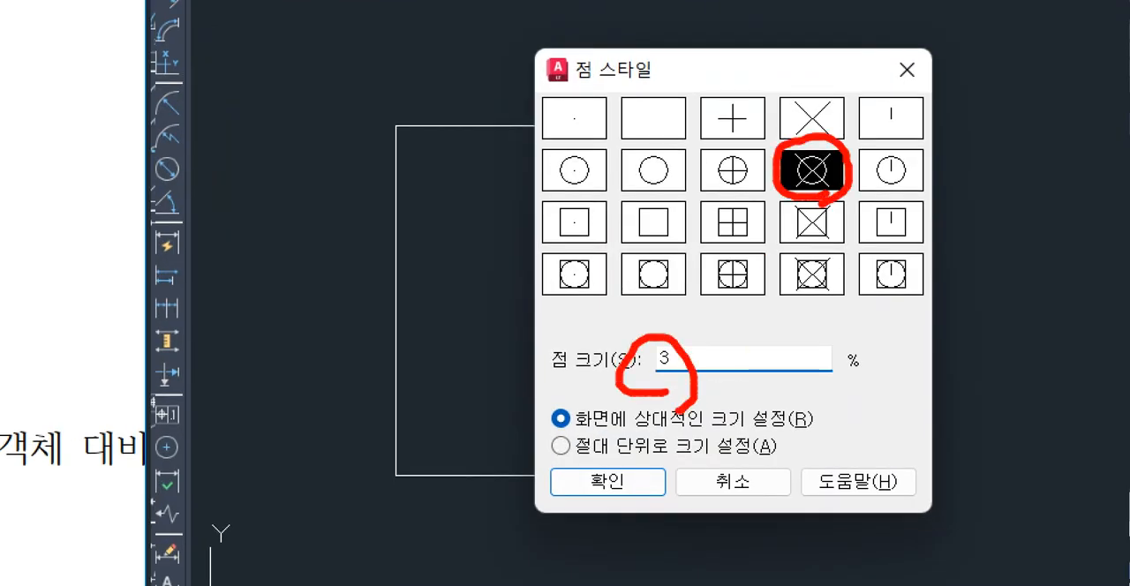
{"action": "mouse_move", "coordinate": [646, 466]}
{"action": "left_mouse_down"}
{"action": "mouse_move", "coordinate": [569, 505]}
{"action": "mouse_move", "coordinate": [622, 463]}
{"action": "left_mouse_up"}
{"action": "left_click", "coordinate": [677, 419]}
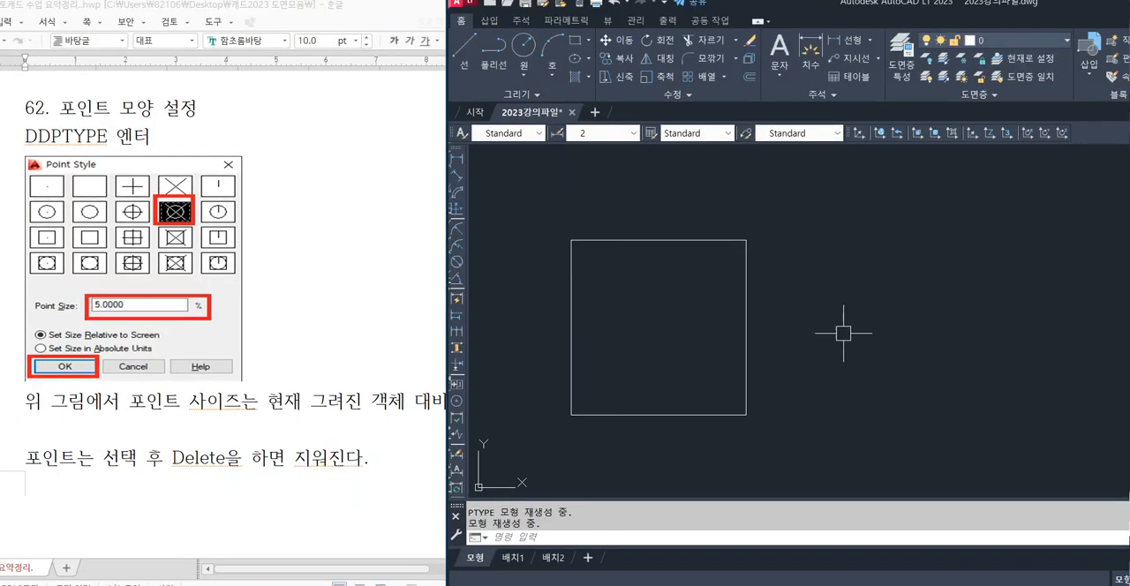
Switch to the lecture notes and review section 61 on dividing an object by segment count with Divide.
{"action": "left_click", "coordinate": [273, 382]}
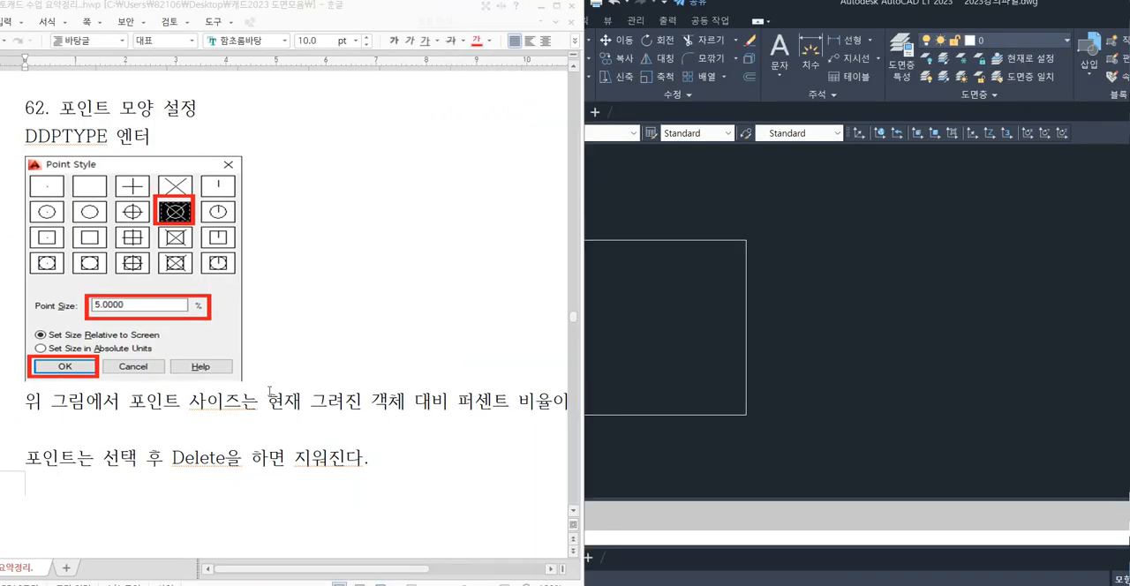
{"action": "scroll", "coordinate": [270, 381], "scroll_direction": "up", "scroll_amount": 5}
{"action": "left_click_drag", "start_coordinate": [90, 246], "coordinate": [233, 237]}
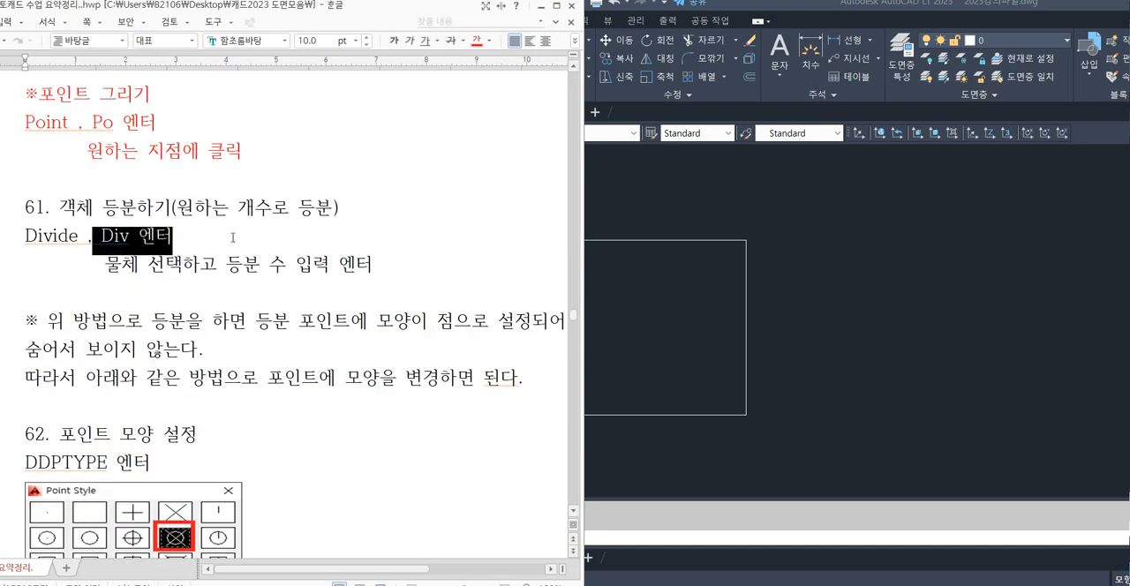
{"action": "left_click", "coordinate": [348, 261]}
Return to AutoCAD and divide the square's upper edge into 5 equal segments with the DIVIDE command.
{"action": "left_click", "coordinate": [664, 311]}
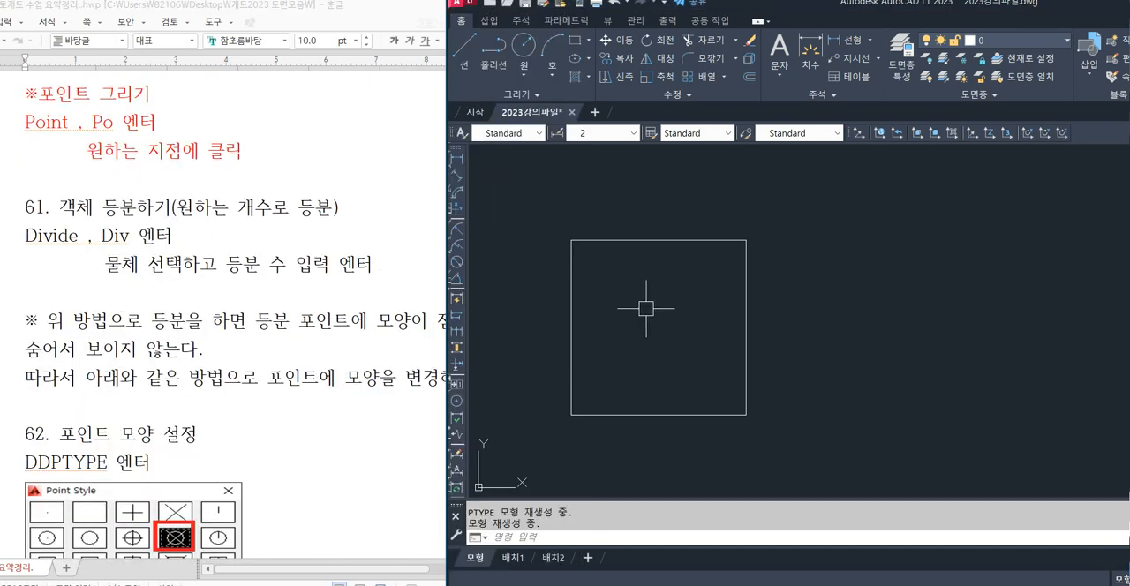
{"action": "type", "text": "div"}
{"action": "key", "text": "Return"}
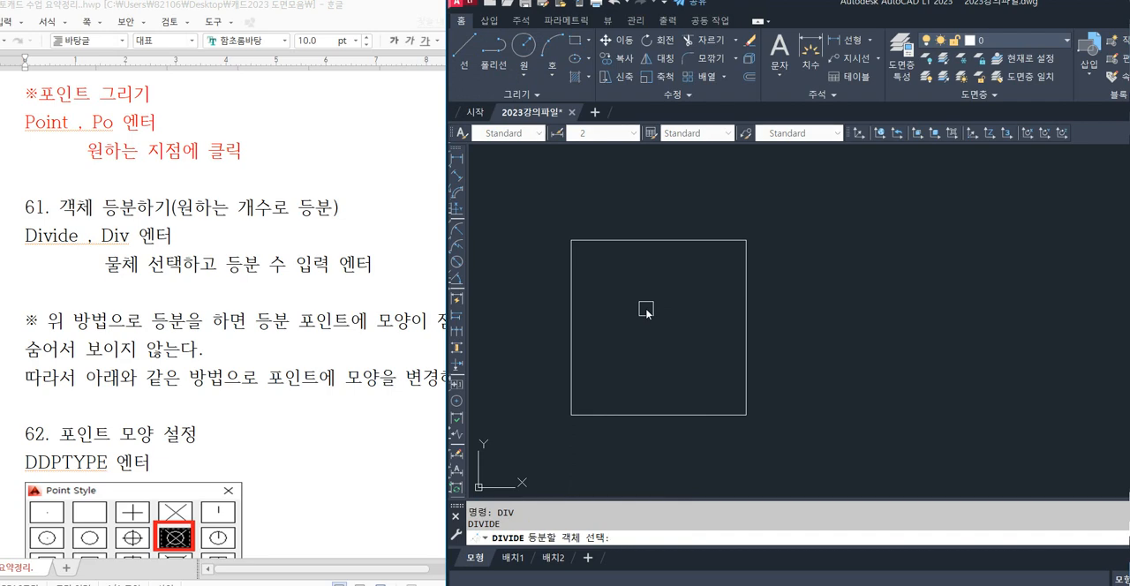
{"action": "scroll", "coordinate": [646, 279], "scroll_direction": "up", "scroll_amount": 2}
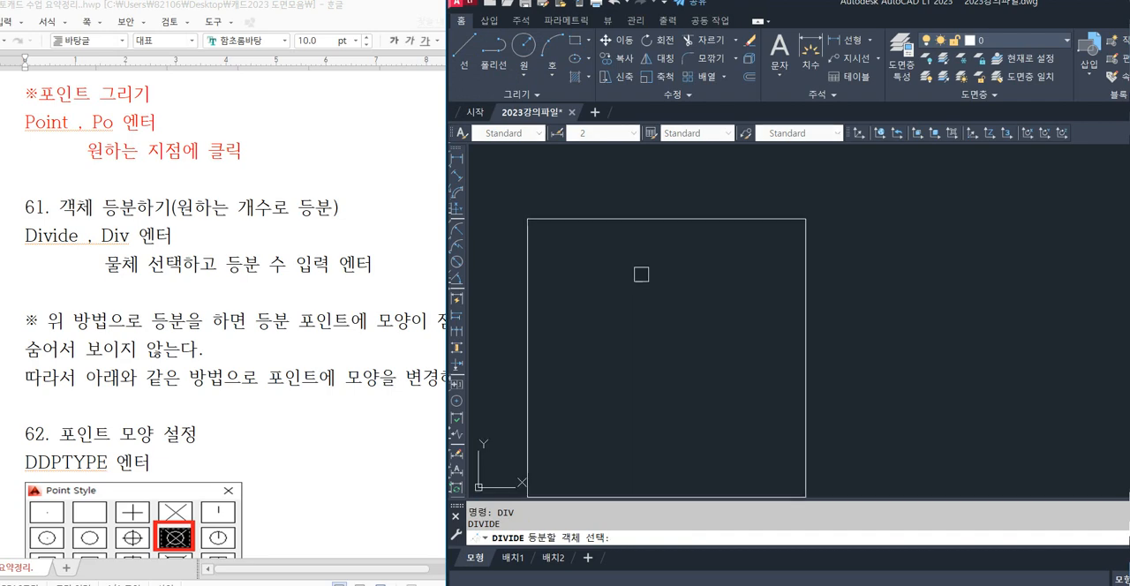
{"action": "left_click", "coordinate": [610, 217]}
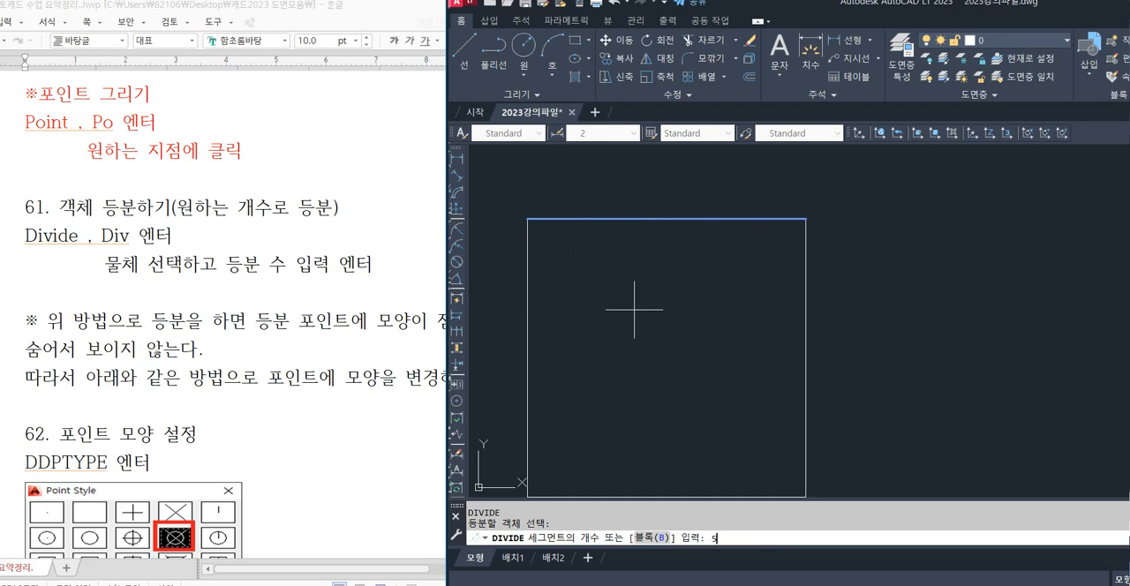
{"action": "type", "text": "5"}
{"action": "key", "text": "Return"}
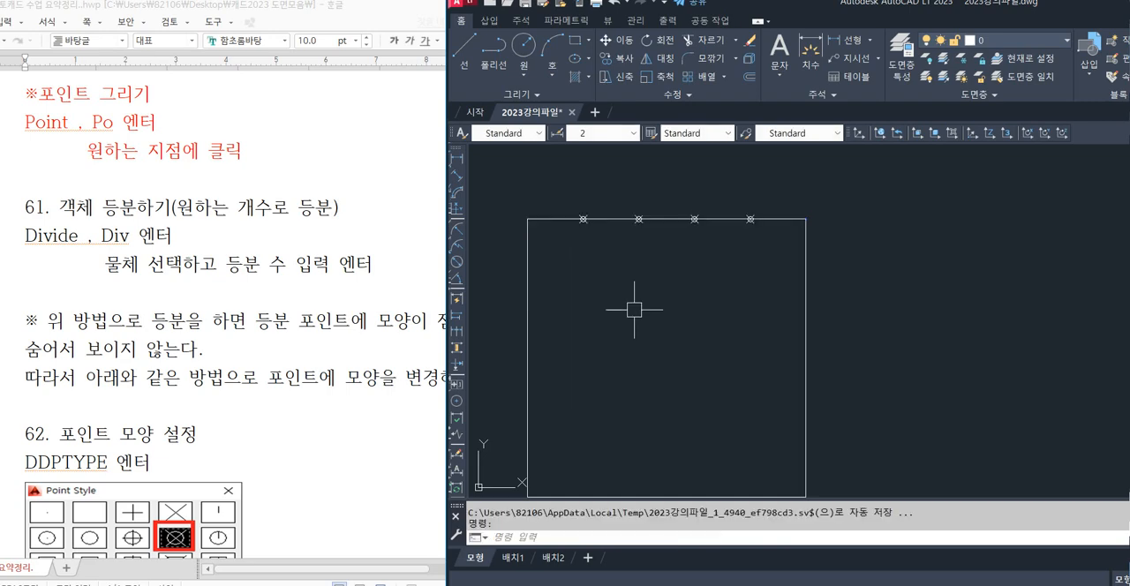
{"action": "middle_click_drag", "start_coordinate": [600, 338], "coordinate": [663, 295]}
Review section 63 on dividing by length with Measure in the lecture notes, and return to the AutoCAD drawing.
{"action": "left_click", "coordinate": [396, 373]}
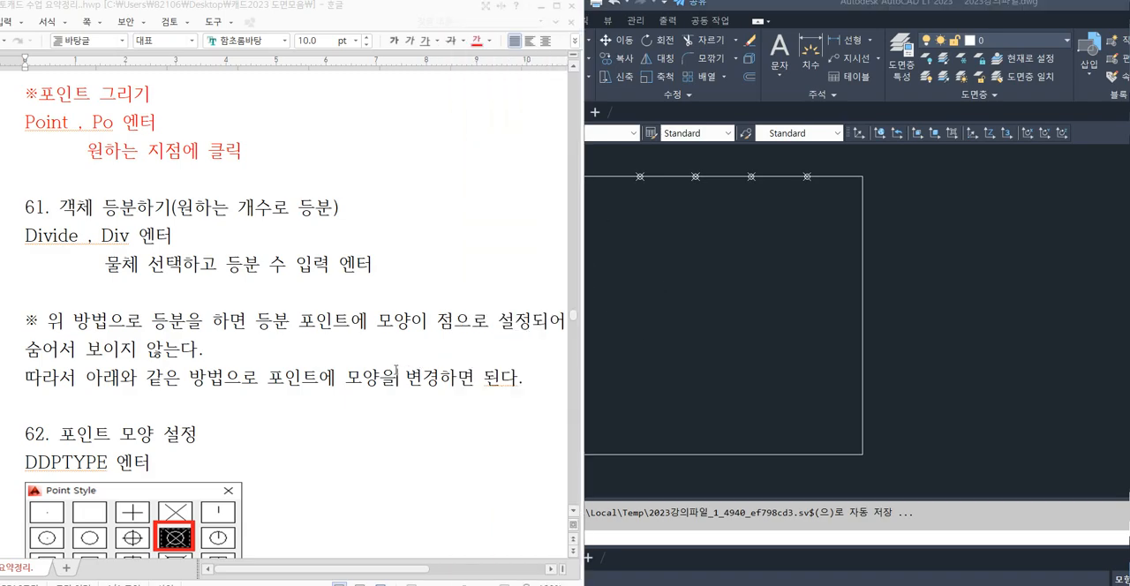
{"action": "scroll", "coordinate": [395, 370], "scroll_direction": "down", "scroll_amount": 8}
{"action": "scroll", "coordinate": [395, 370], "scroll_direction": "down", "scroll_amount": 10}
{"action": "left_click", "coordinate": [700, 328]}
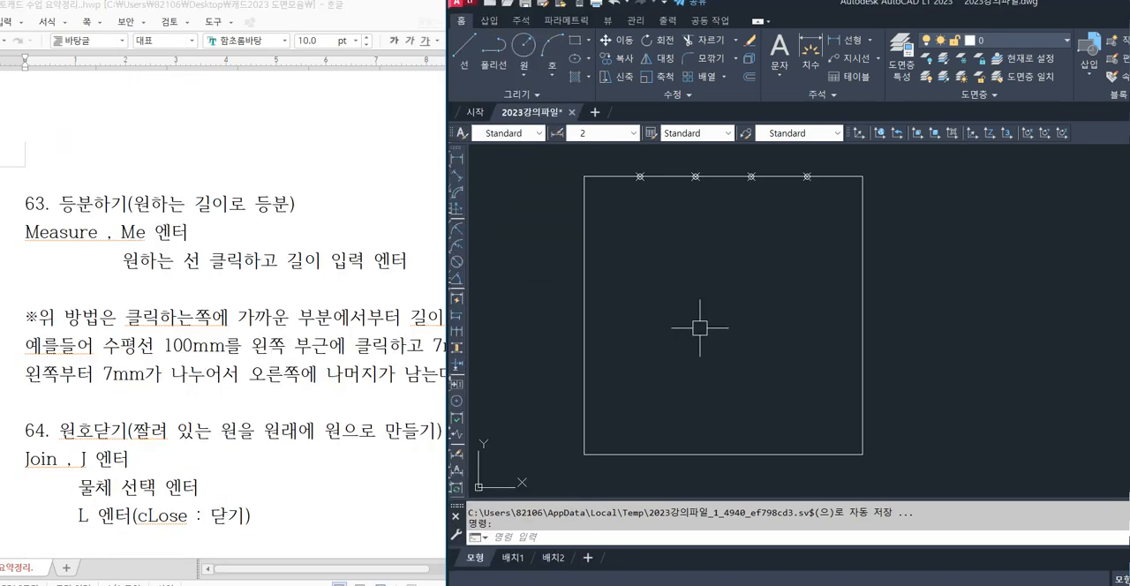
Divide the square's left edge into segments of length 20 with the MEASURE command.
{"action": "type", "text": "m"}
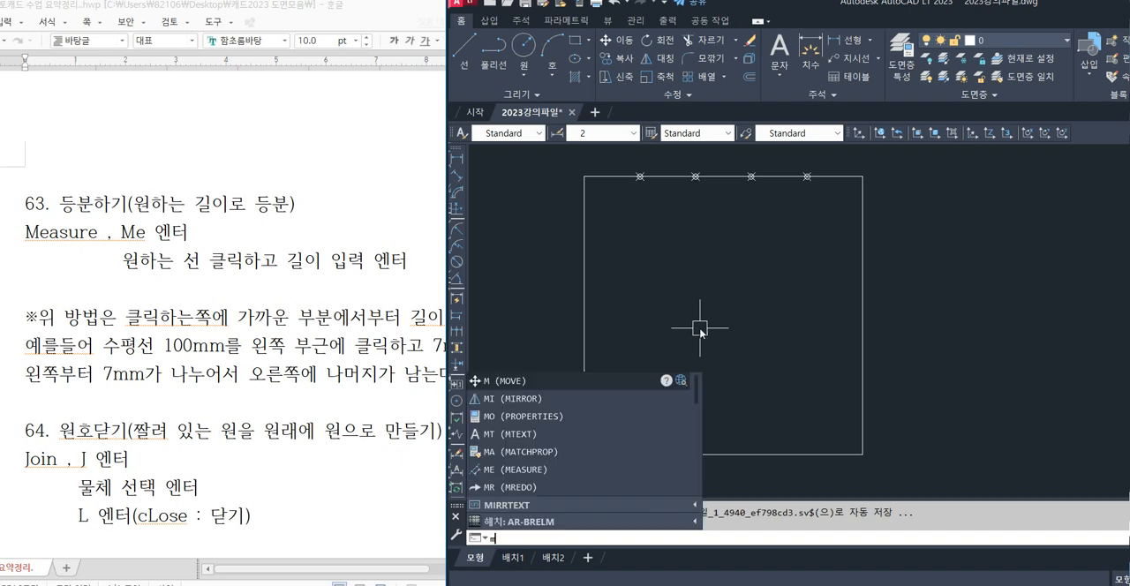
{"action": "type", "text": "e"}
{"action": "key", "text": "Return"}
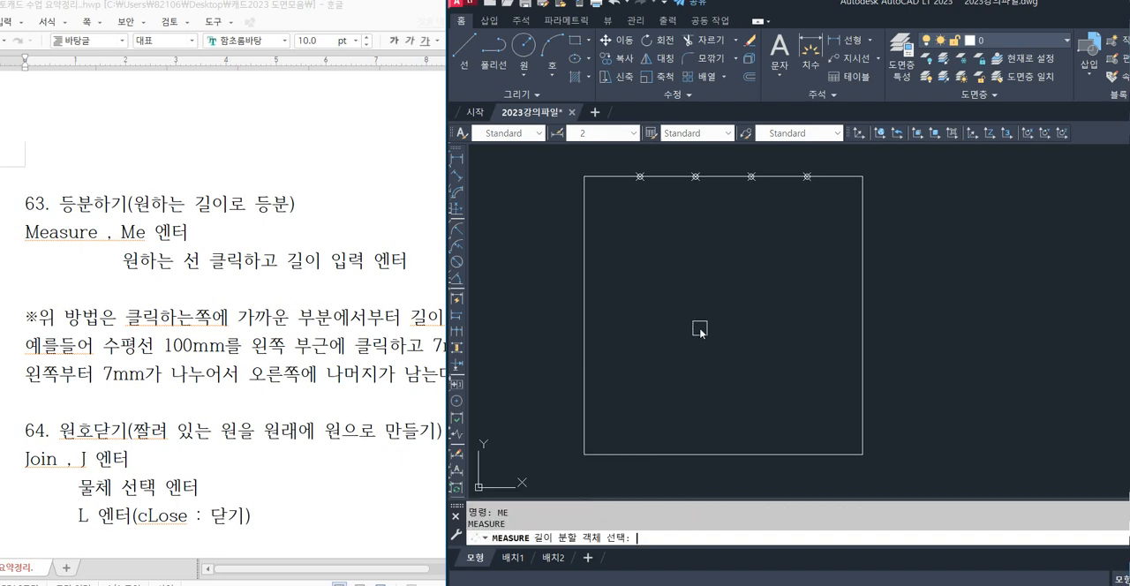
{"action": "left_click", "coordinate": [586, 235]}
{"action": "type", "text": "20"}
{"action": "key", "text": "Return"}
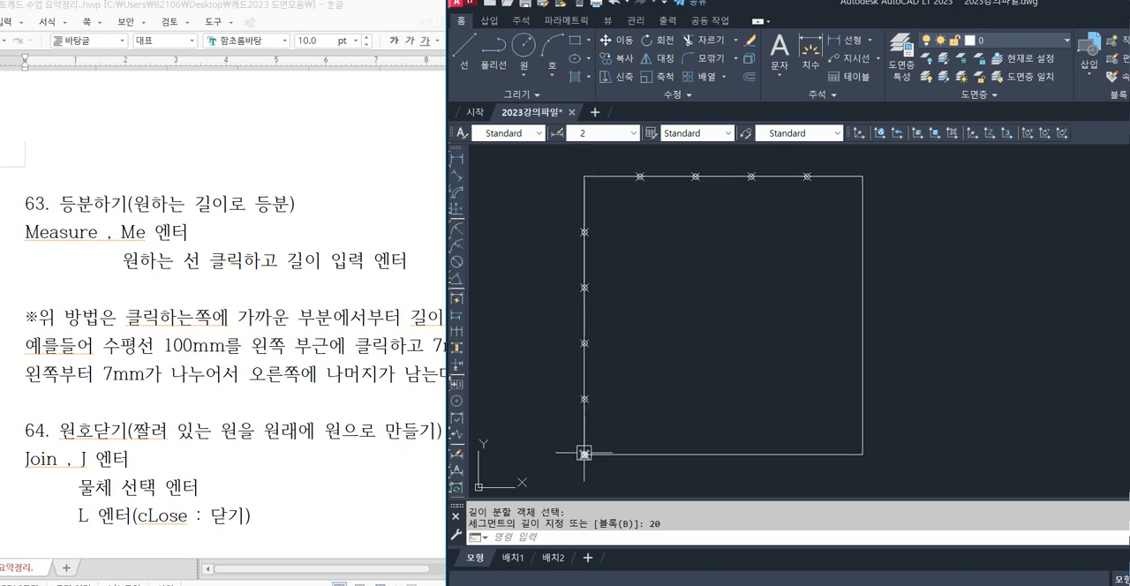
Draw several XLINE construction lines at freehand angles through one common point in the empty area beside the square.
{"action": "middle_click_drag", "start_coordinate": [739, 366], "coordinate": [712, 367]}
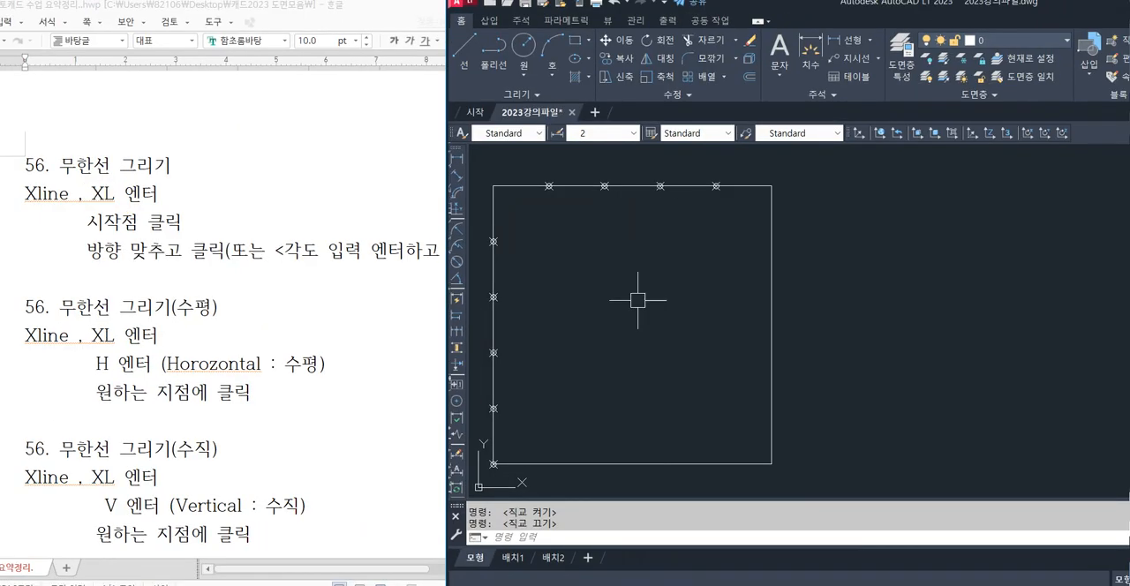
{"action": "middle_click_drag", "start_coordinate": [869, 317], "coordinate": [575, 290]}
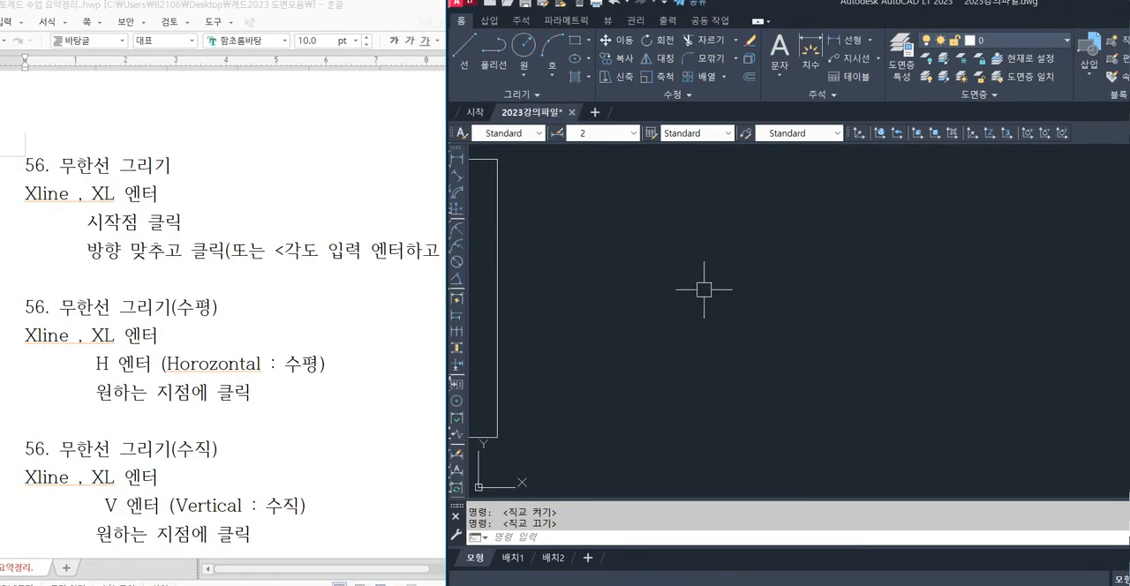
{"action": "middle_click_drag", "start_coordinate": [704, 291], "coordinate": [656, 290]}
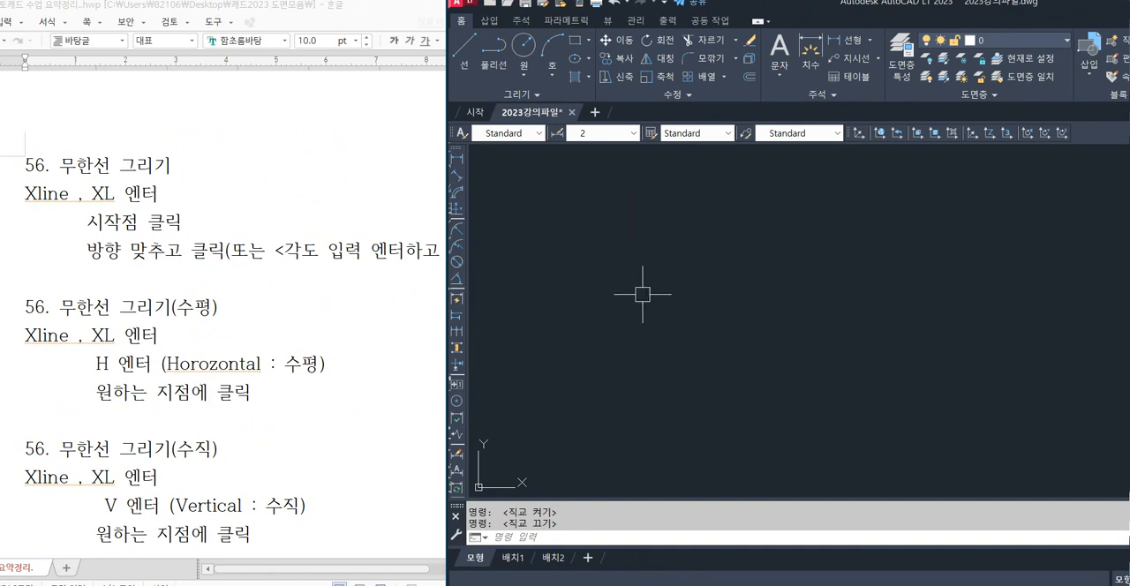
{"action": "type", "text": "XL"}
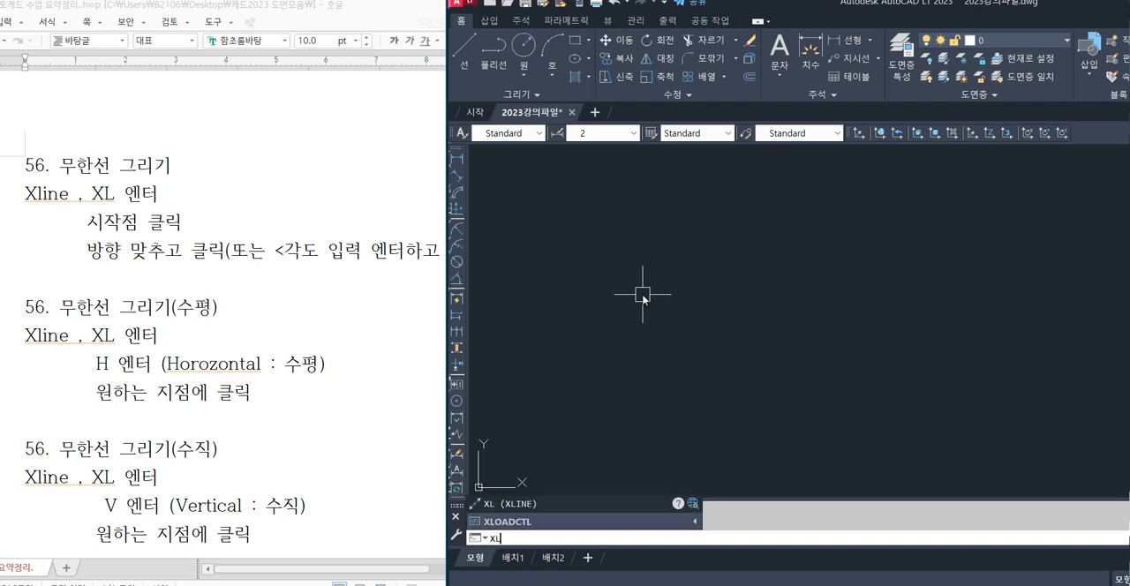
{"action": "key", "text": "Return"}
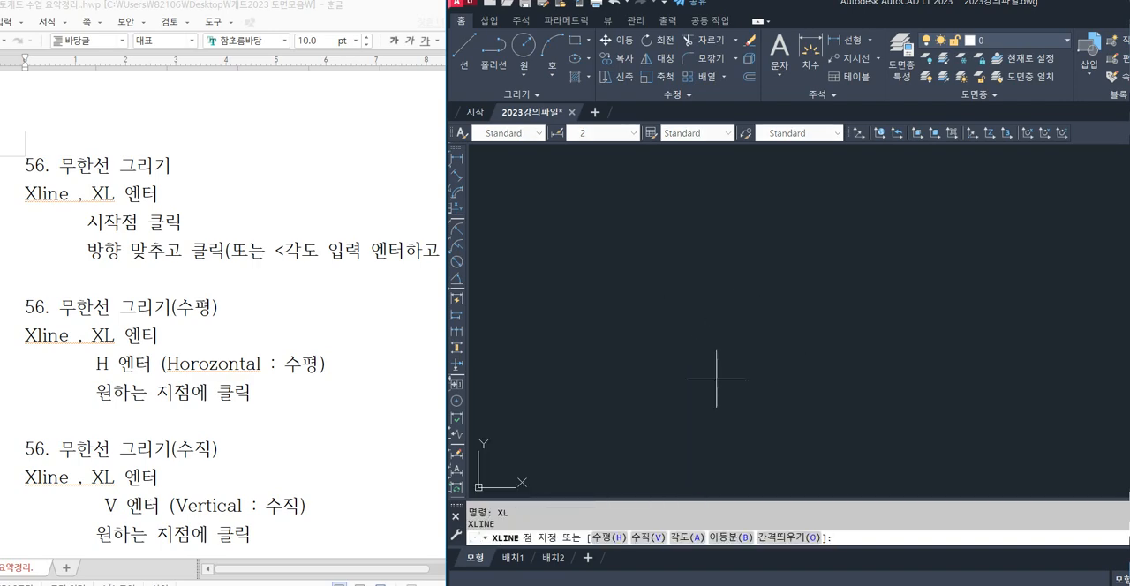
{"action": "left_click", "coordinate": [693, 335]}
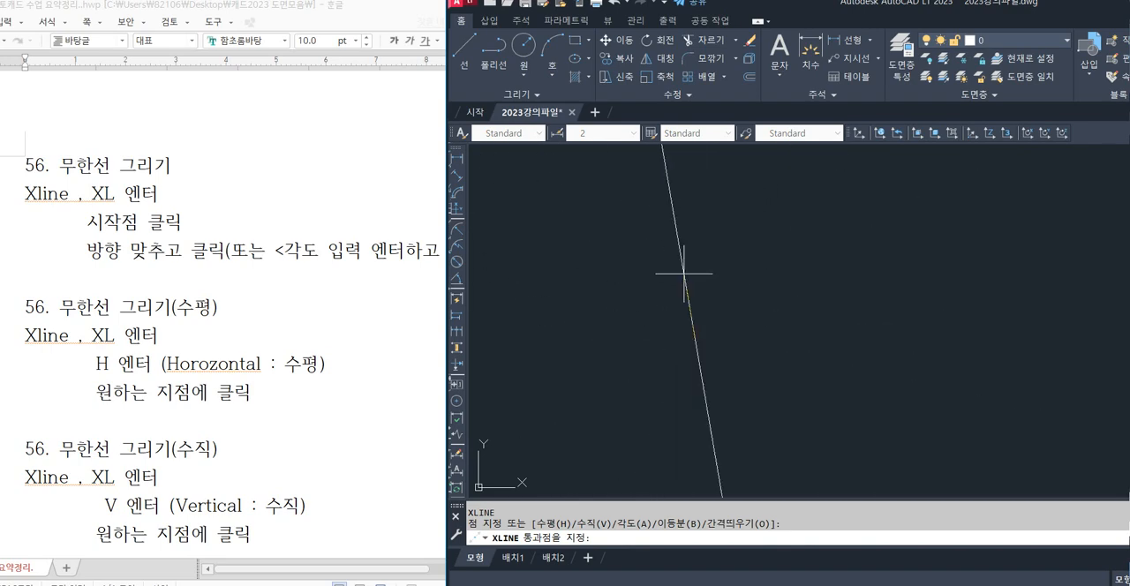
{"action": "left_click", "coordinate": [740, 281]}
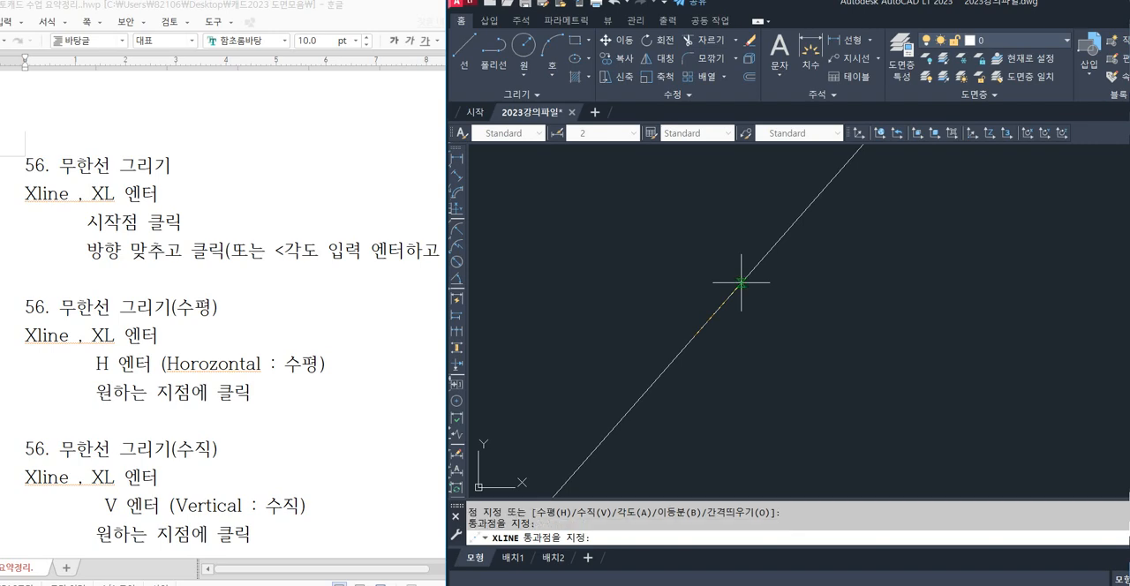
{"action": "left_click", "coordinate": [768, 331]}
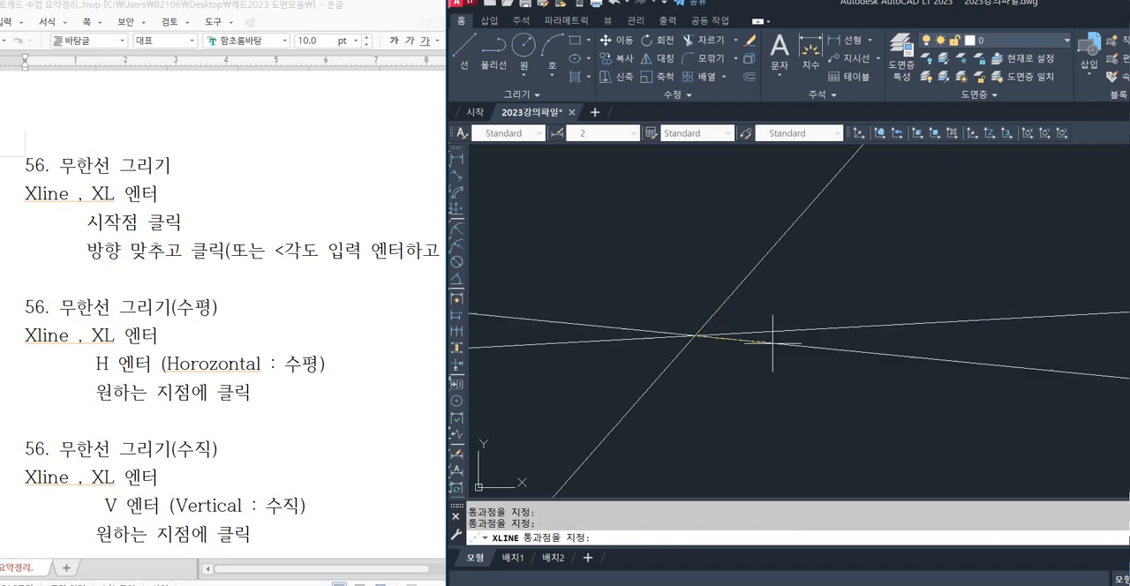
{"action": "left_click", "coordinate": [773, 365]}
{"action": "left_click", "coordinate": [756, 398]}
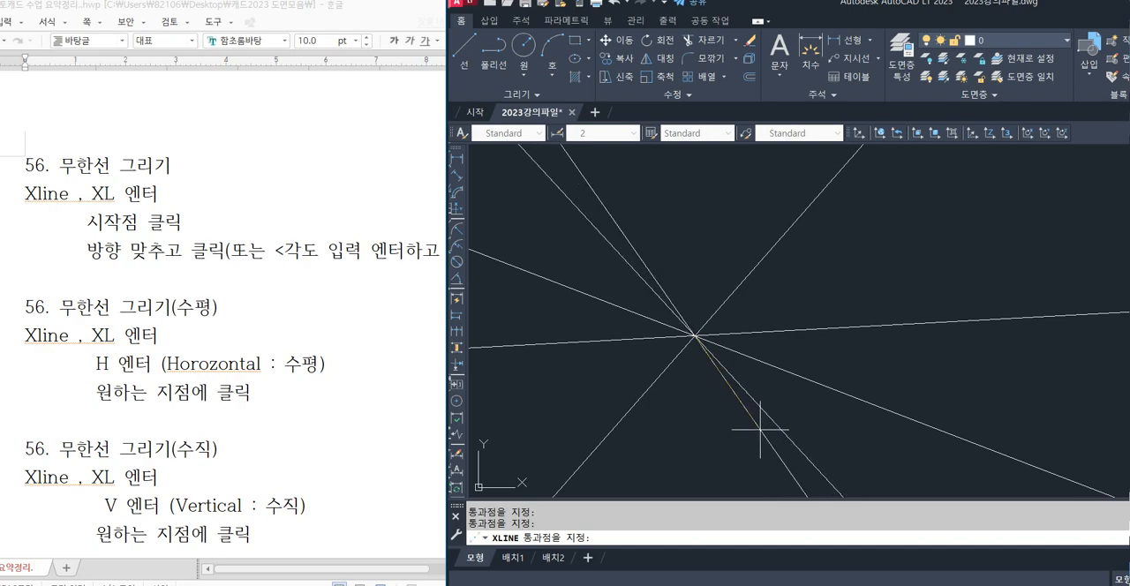
Turn on ortho mode and add a horizontal and a vertical construction line through the same common point.
{"action": "left_click_drag", "start_coordinate": [854, 11], "coordinate": [523, 11]}
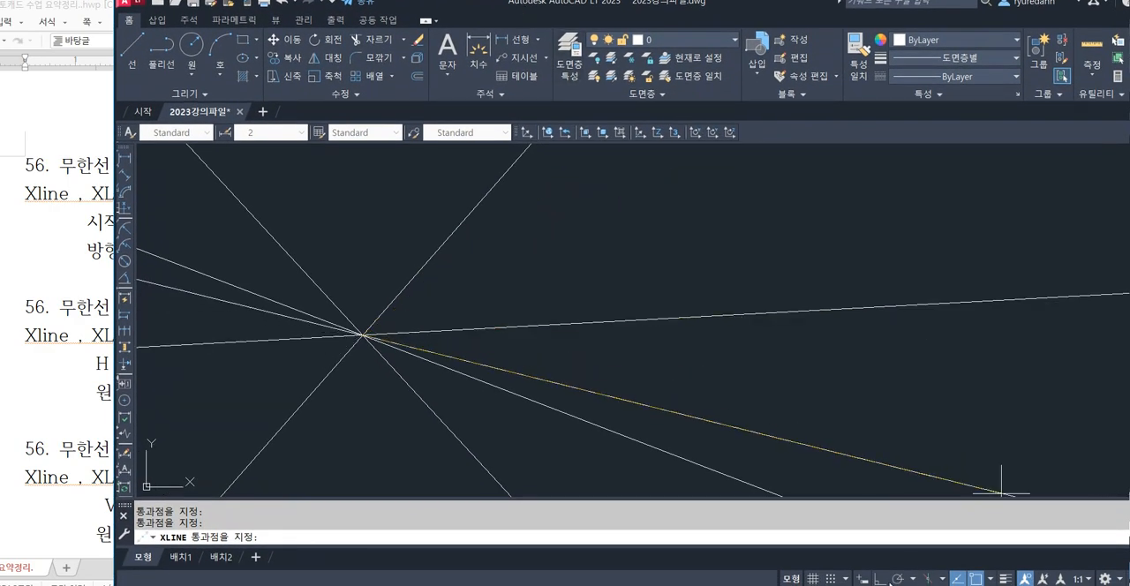
{"action": "key", "text": "F8"}
{"action": "middle_click_drag", "start_coordinate": [579, 334], "coordinate": [840, 332]}
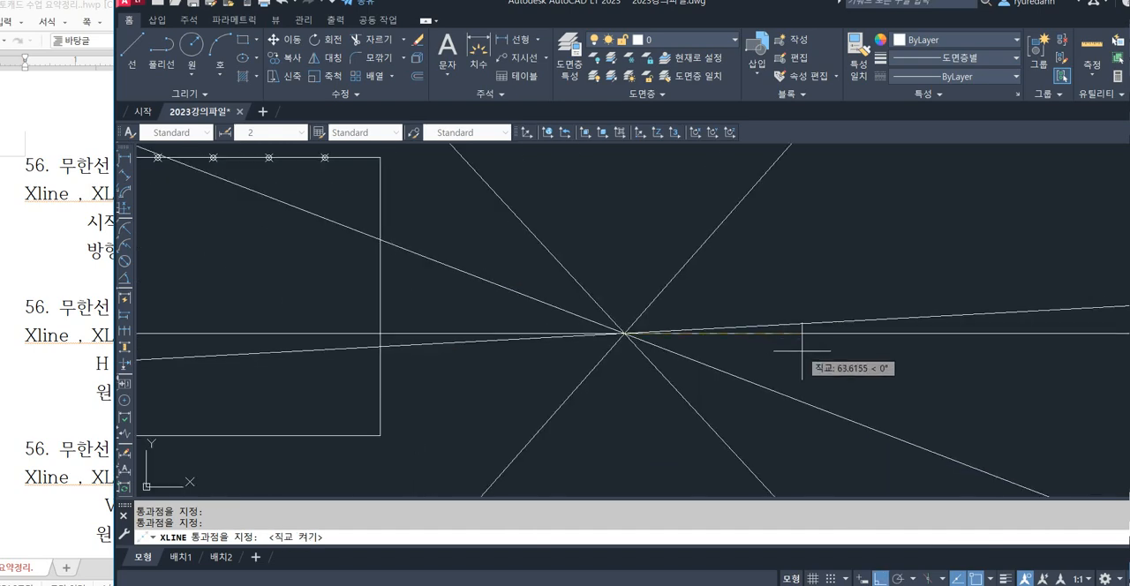
{"action": "left_click", "coordinate": [650, 192]}
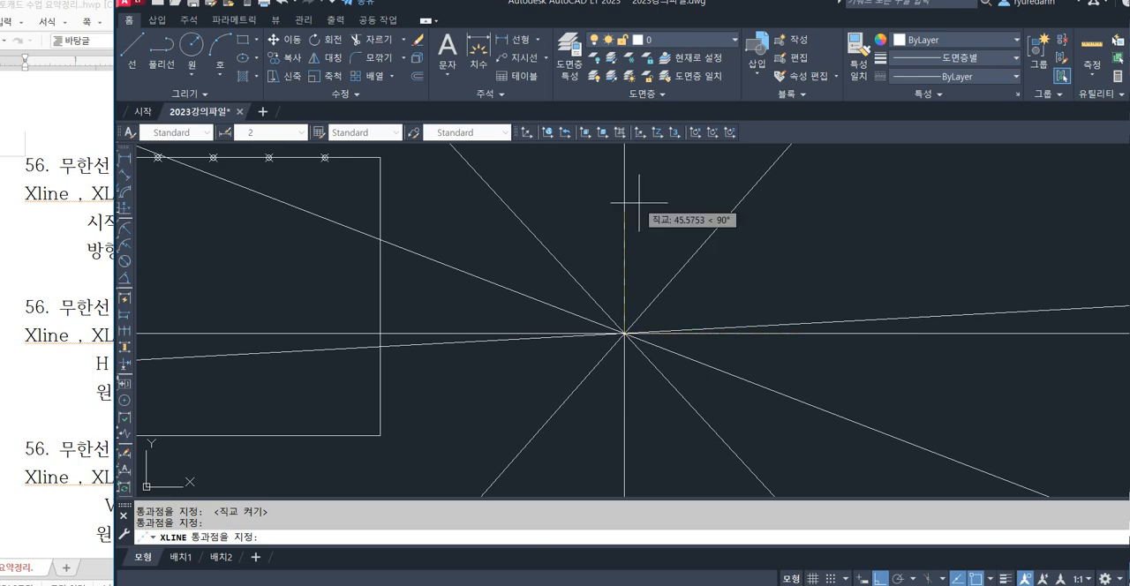
End the XLINE command and undo the whole set of construction lines.
{"action": "key", "text": "Escape"}
{"action": "key", "text": "Escape"}
{"action": "key", "text": "ctrl+z"}
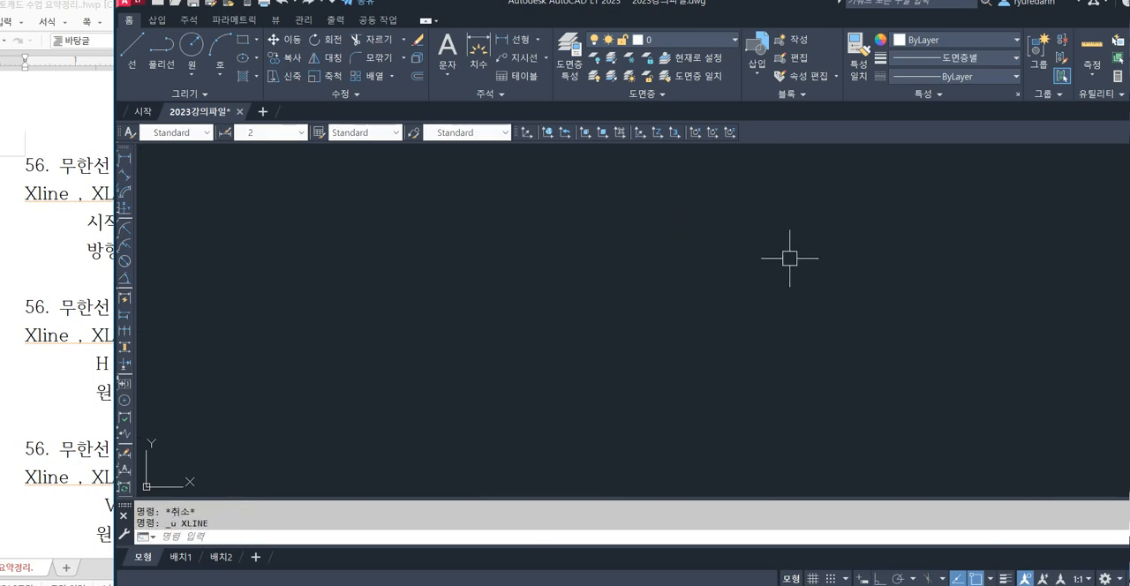
With ortho mode on, draw a horizontal and a vertical XLINE construction line through one common point.
{"action": "left_click", "coordinate": [879, 579]}
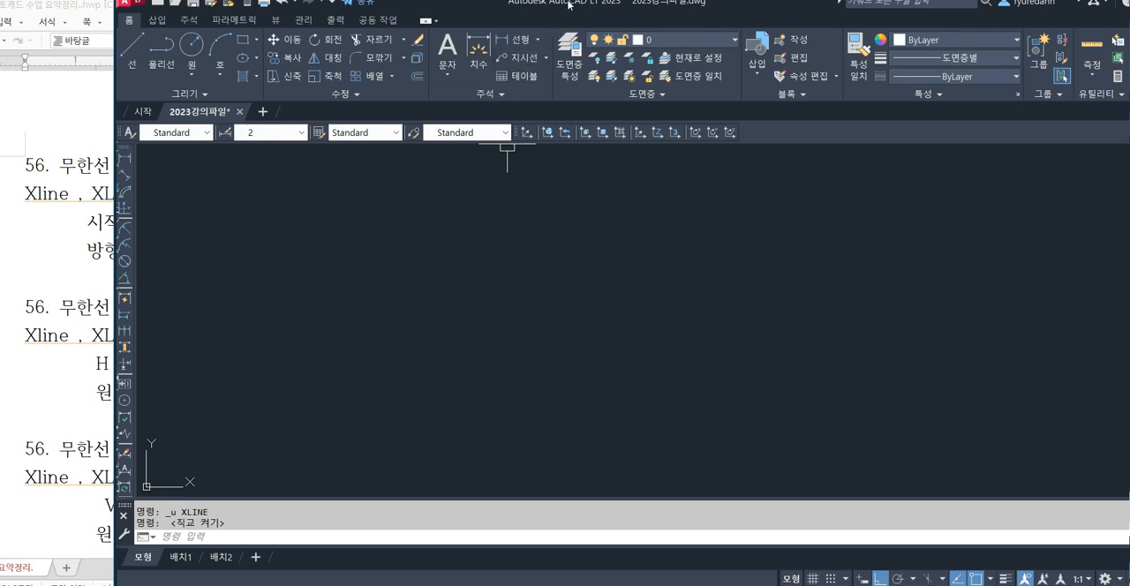
{"action": "left_click_drag", "start_coordinate": [568, 4], "coordinate": [715, 18]}
{"action": "type", "text": "XL"}
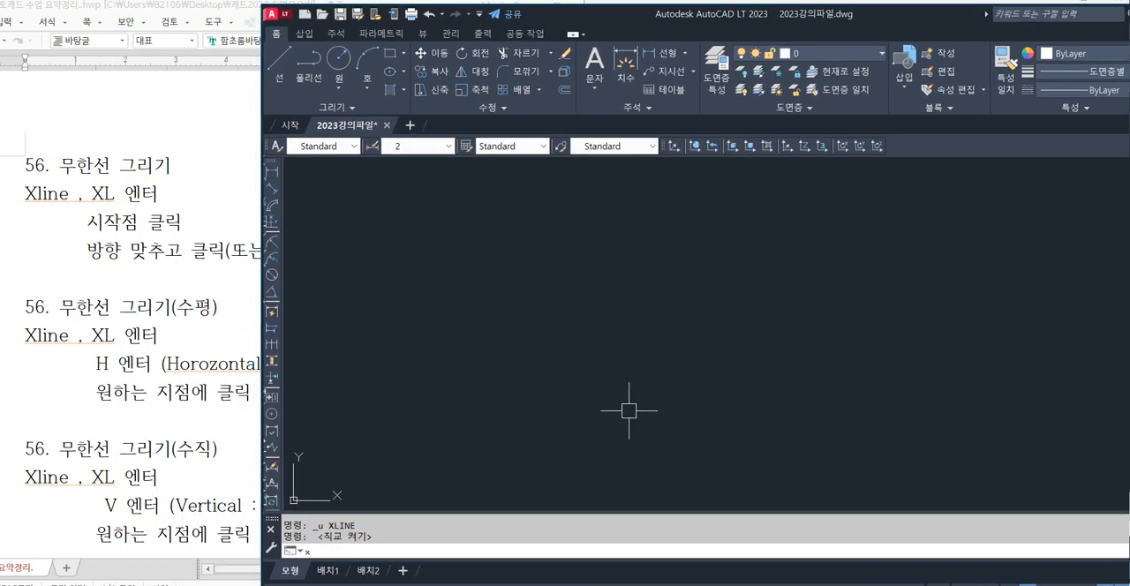
{"action": "key", "text": "Return"}
{"action": "left_click", "coordinate": [654, 361]}
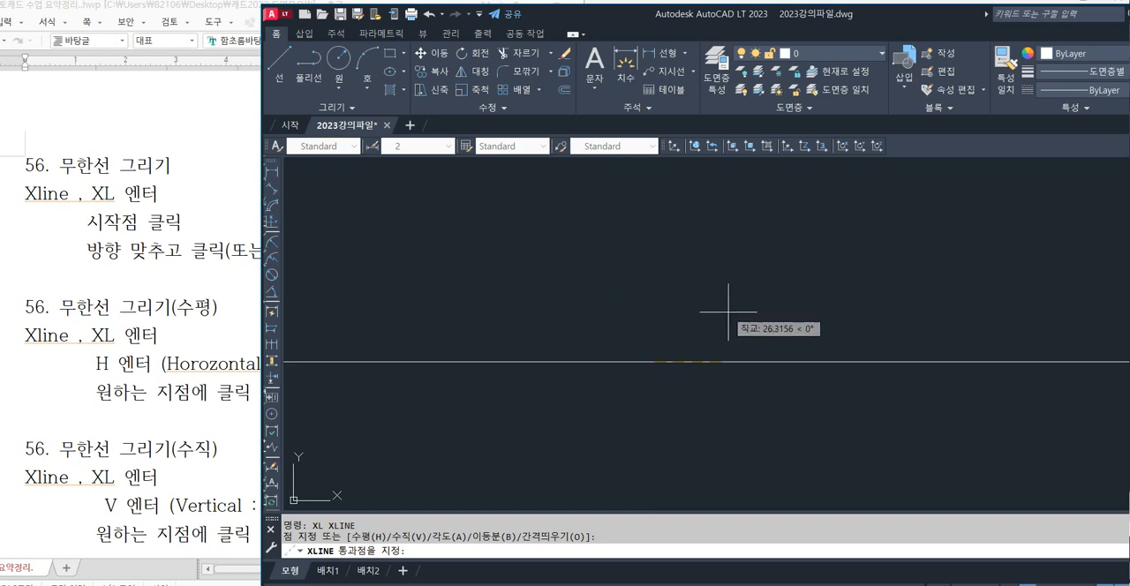
{"action": "left_click", "coordinate": [764, 358]}
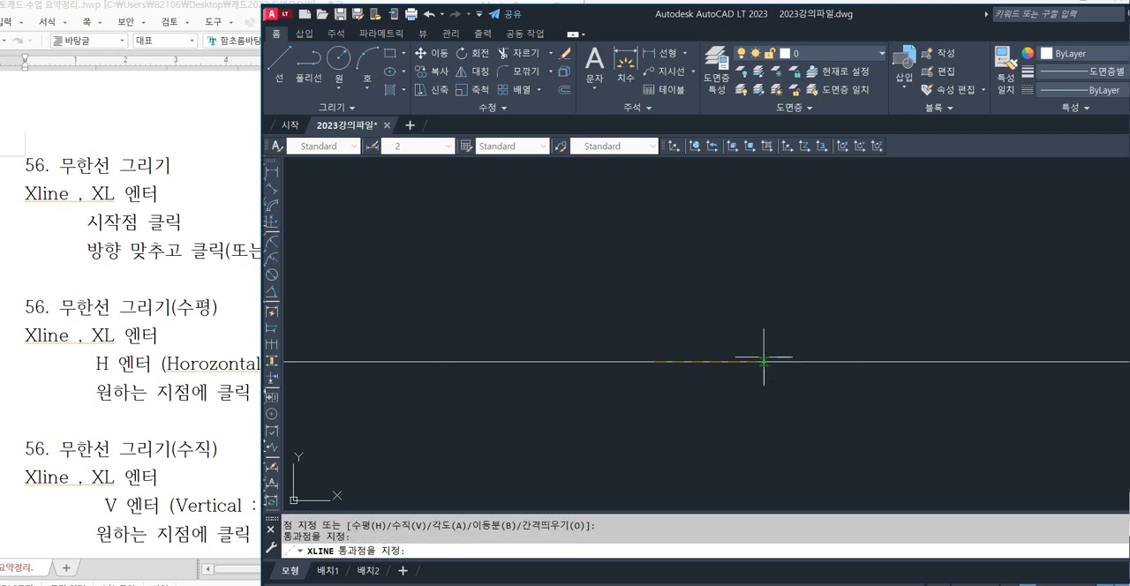
{"action": "left_click", "coordinate": [636, 240]}
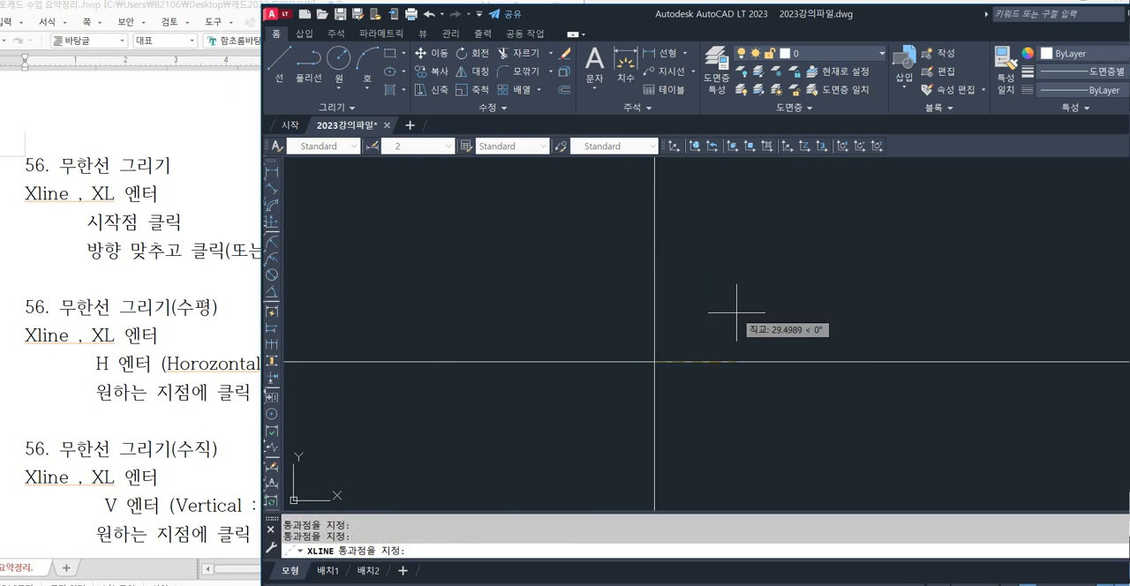
Add construction lines at 45° and 135° through the same point using angle overrides, and end the XLINE command.
{"action": "key", "text": "F8"}
{"action": "key", "text": "F8"}
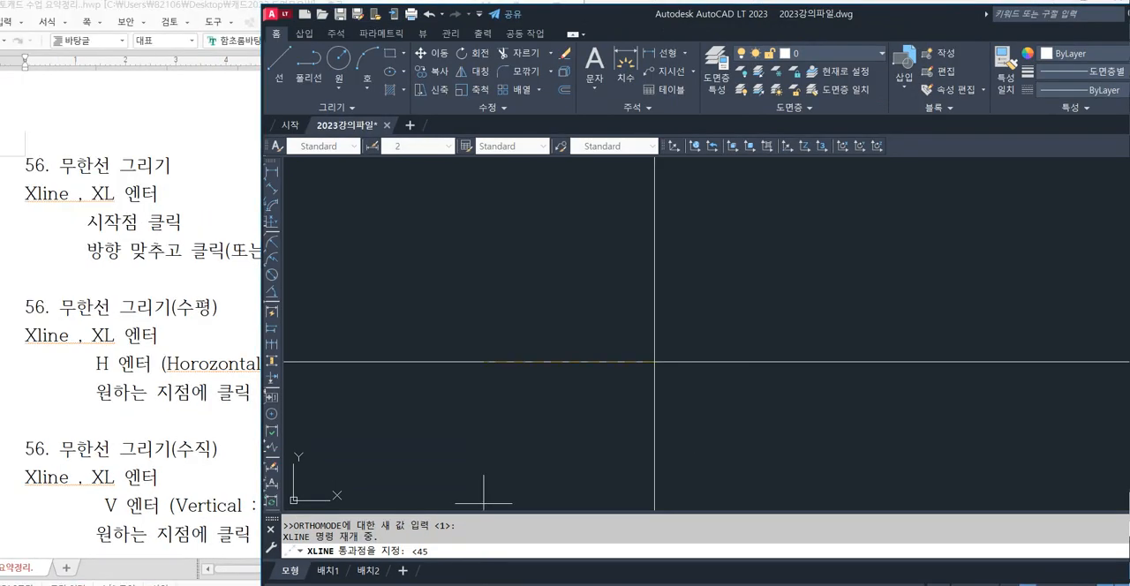
{"action": "key", "text": "Return"}
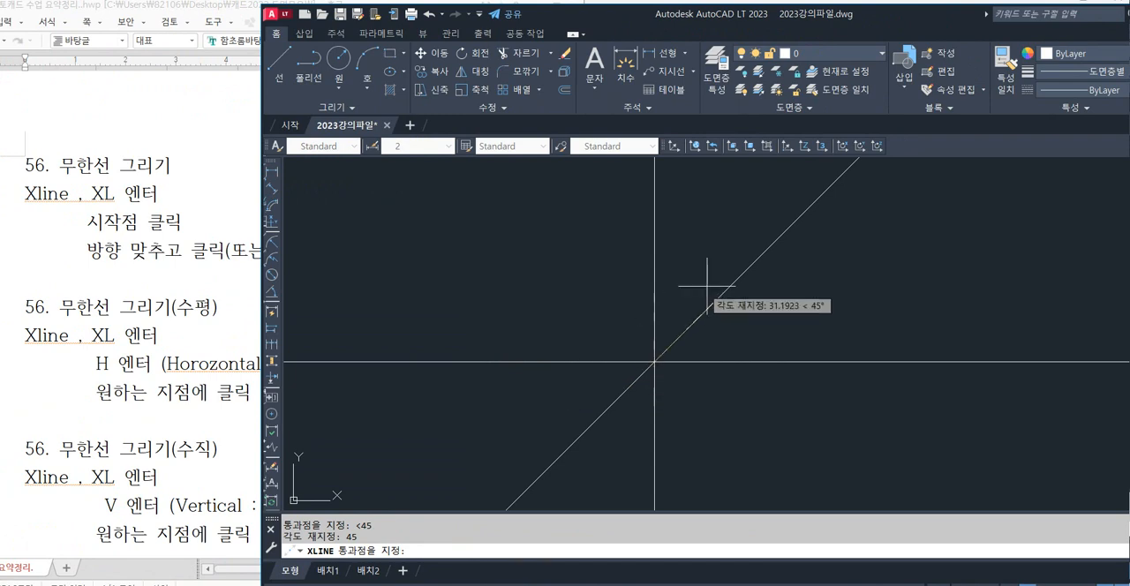
{"action": "left_click", "coordinate": [775, 226]}
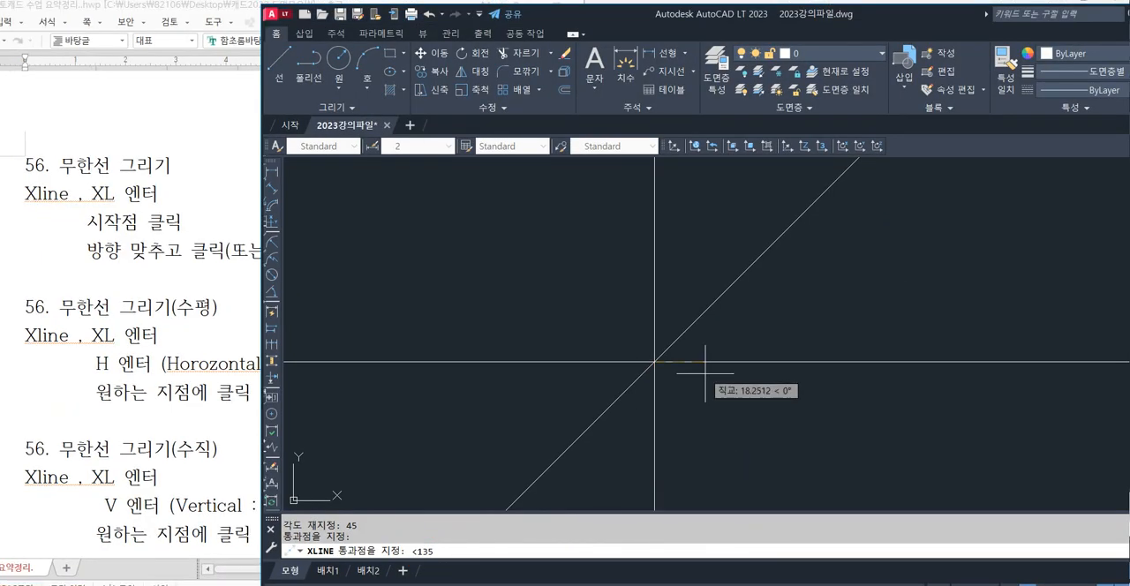
{"action": "key", "text": "Return"}
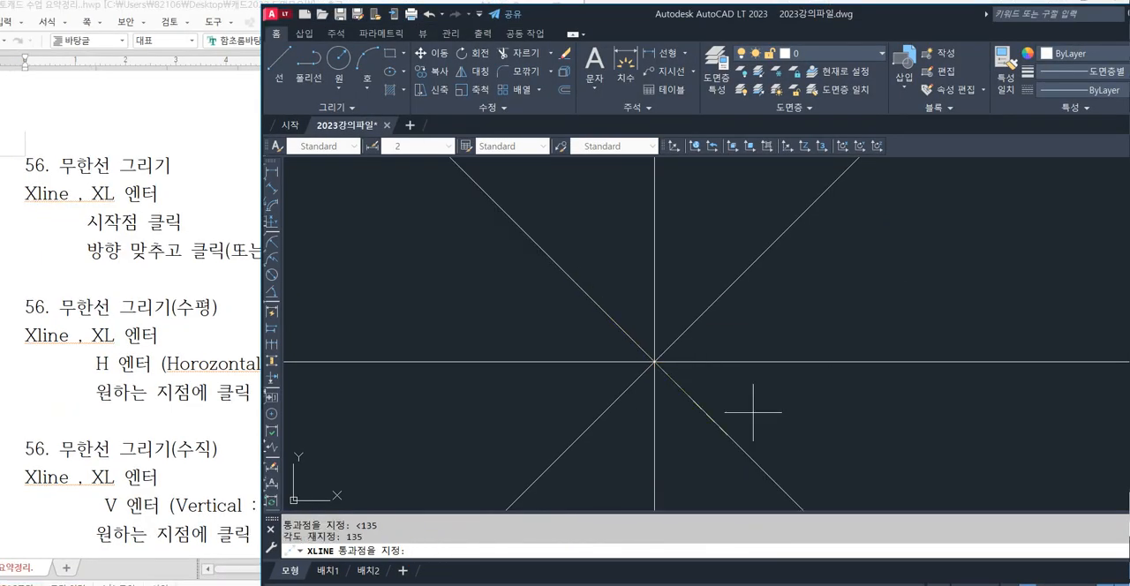
{"action": "left_click", "coordinate": [496, 219]}
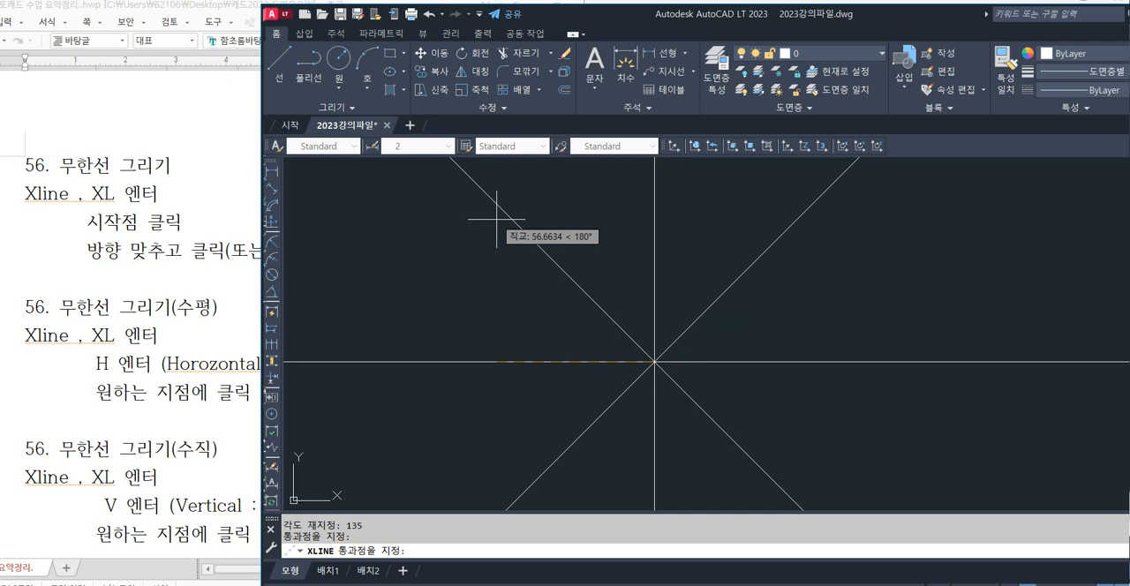
{"action": "key", "text": "Escape"}
{"action": "key", "text": "Escape"}
{"action": "scroll", "coordinate": [707, 301], "scroll_direction": "down", "scroll_amount": 4}
{"action": "middle_click_drag", "start_coordinate": [638, 325], "coordinate": [684, 331]}
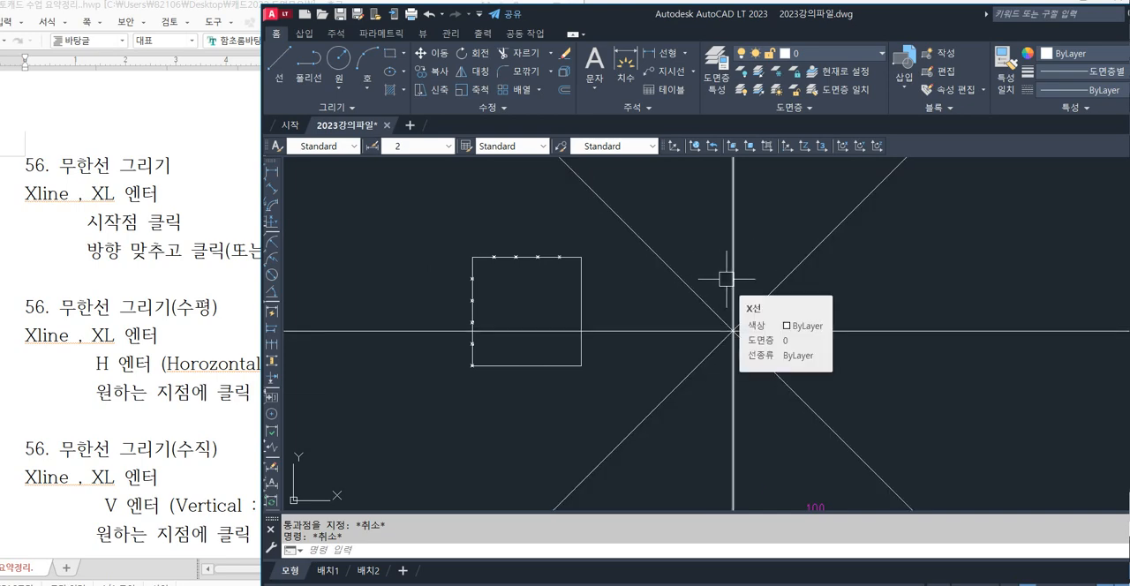
Switch to the lecture notes and review section 56 on drawing horizontal construction lines with Xline.
{"action": "left_click", "coordinate": [142, 273]}
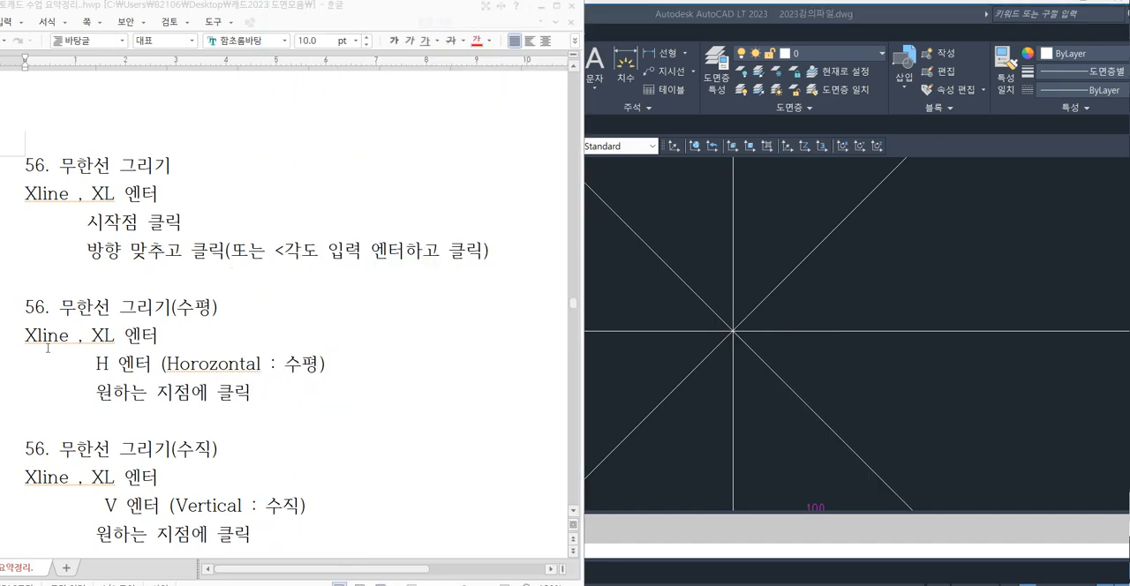
{"action": "left_click", "coordinate": [99, 285]}
{"action": "scroll", "coordinate": [88, 284], "scroll_direction": "down", "scroll_amount": 1}
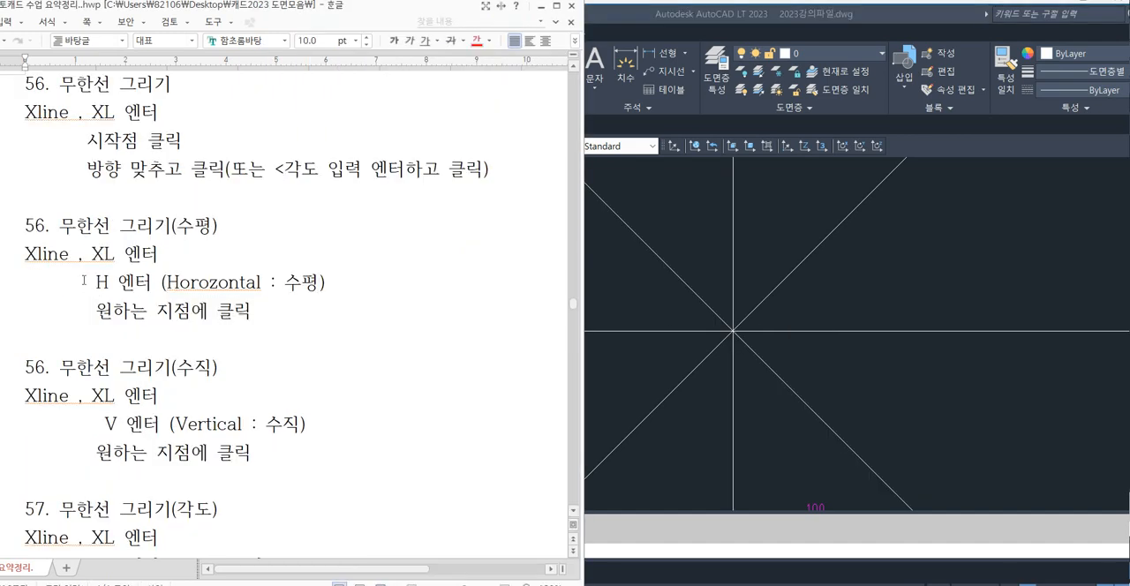
{"action": "left_click_drag", "start_coordinate": [22, 226], "coordinate": [309, 340]}
{"action": "left_click", "coordinate": [263, 373]}
Return to AutoCAD and undo the construction lines drawn beside the square.
{"action": "left_click", "coordinate": [694, 316]}
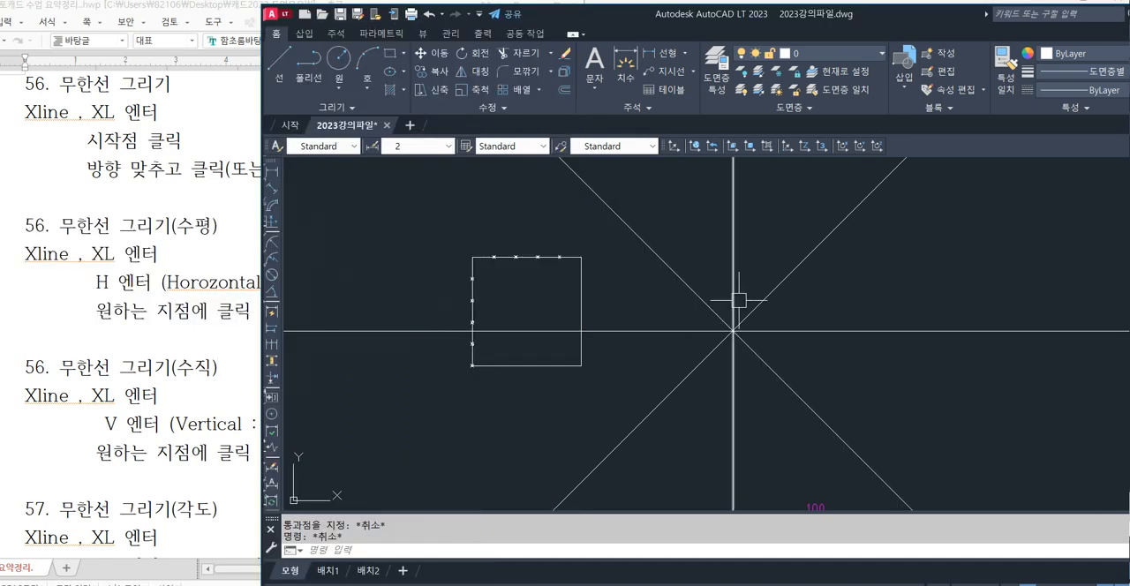
{"action": "key", "text": "ctrl+z"}
{"action": "key", "text": "ctrl+z"}
{"action": "key", "text": "ctrl+z"}
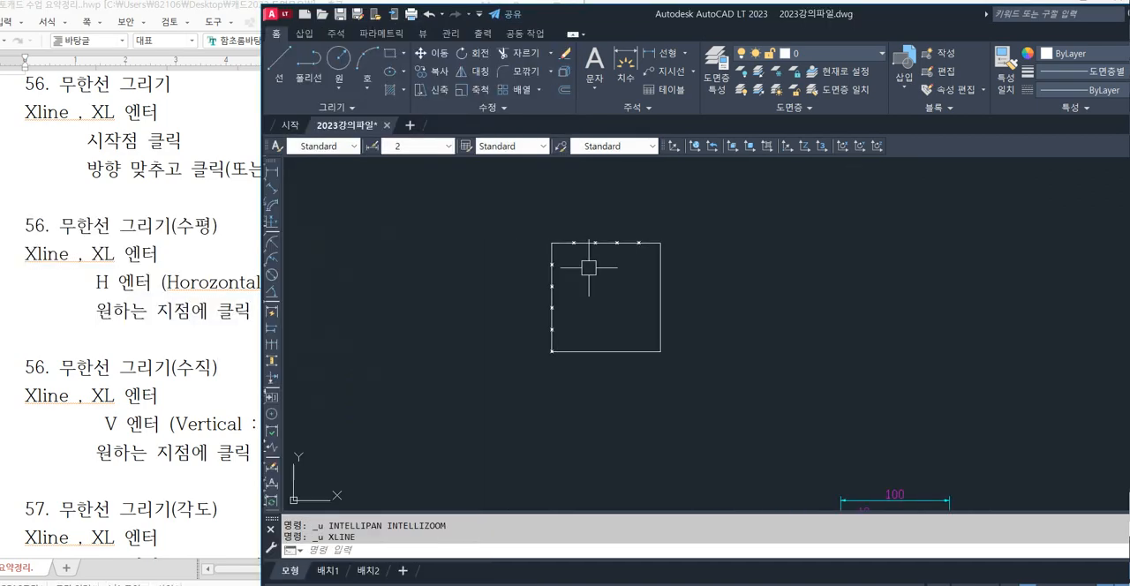
Draw horizontal XLINE construction lines through the four upper division points on the square's left edge.
{"action": "scroll", "coordinate": [588, 267], "scroll_direction": "up", "scroll_amount": 4}
{"action": "middle_click_drag", "start_coordinate": [656, 277], "coordinate": [479, 285]}
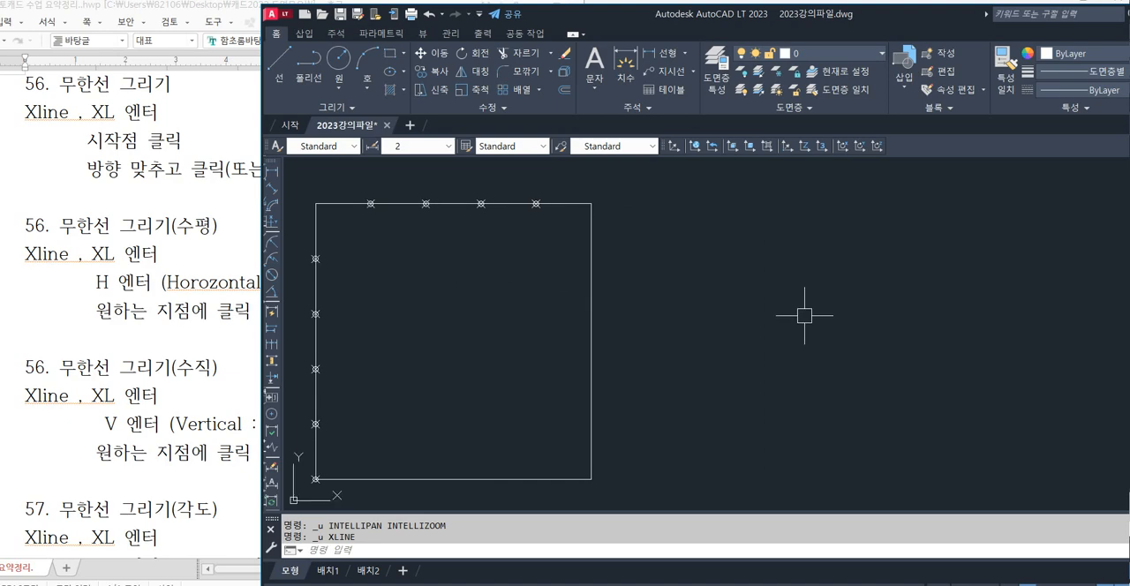
{"action": "key", "text": "Return"}
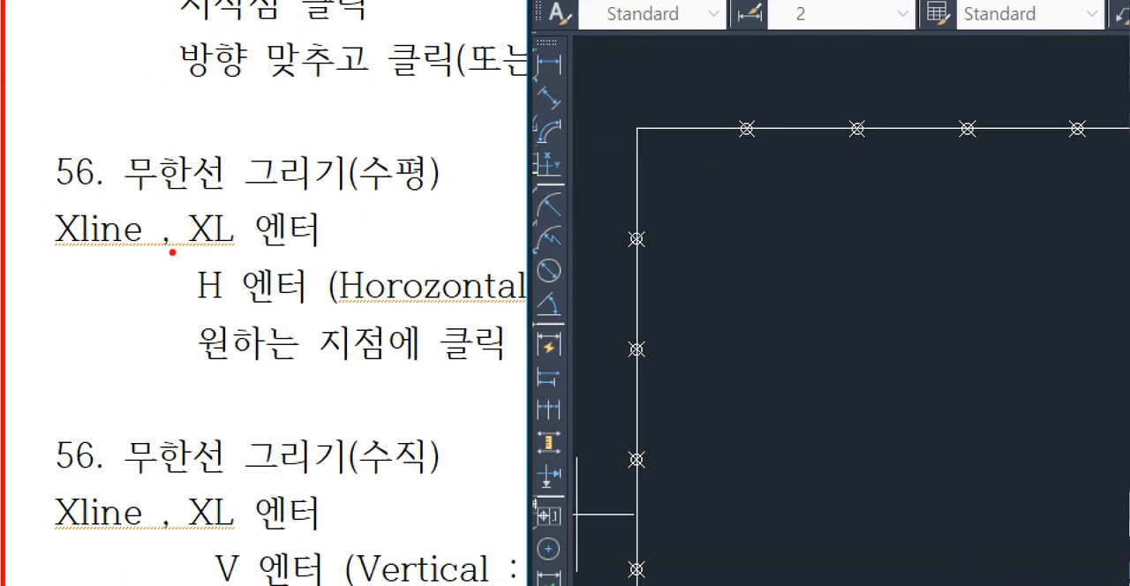
{"action": "mouse_move", "coordinate": [172, 252]}
{"action": "left_mouse_down"}
{"action": "mouse_move", "coordinate": [315, 313]}
{"action": "mouse_move", "coordinate": [325, 329]}
{"action": "mouse_move", "coordinate": [529, 313]}
{"action": "left_mouse_up"}
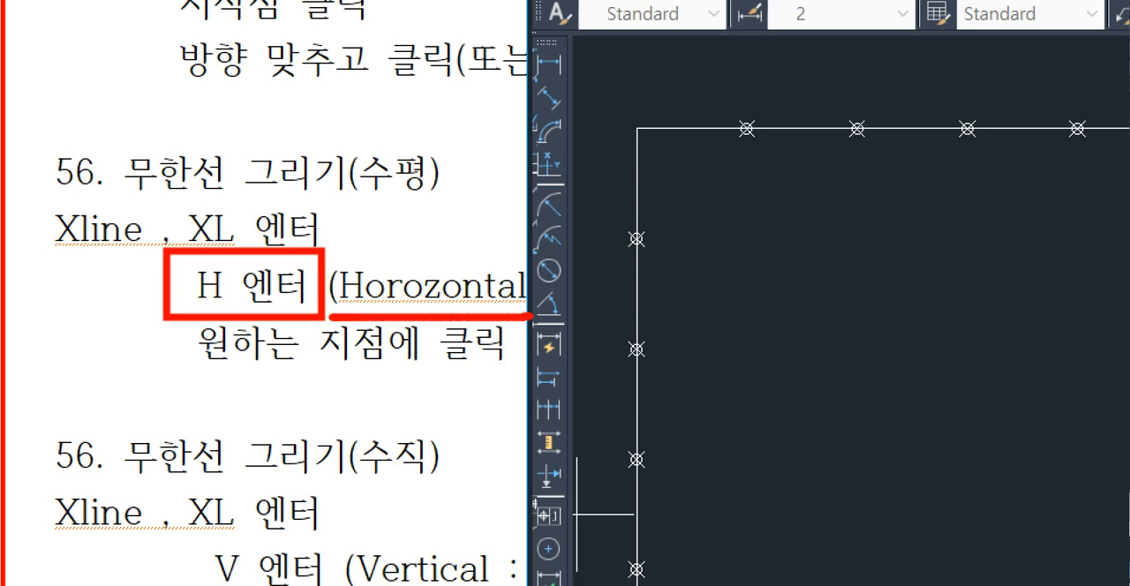
{"action": "mouse_move", "coordinate": [424, 256]}
{"action": "left_mouse_down"}
{"action": "mouse_move", "coordinate": [340, 119]}
{"action": "mouse_move", "coordinate": [428, 248]}
{"action": "left_mouse_up"}
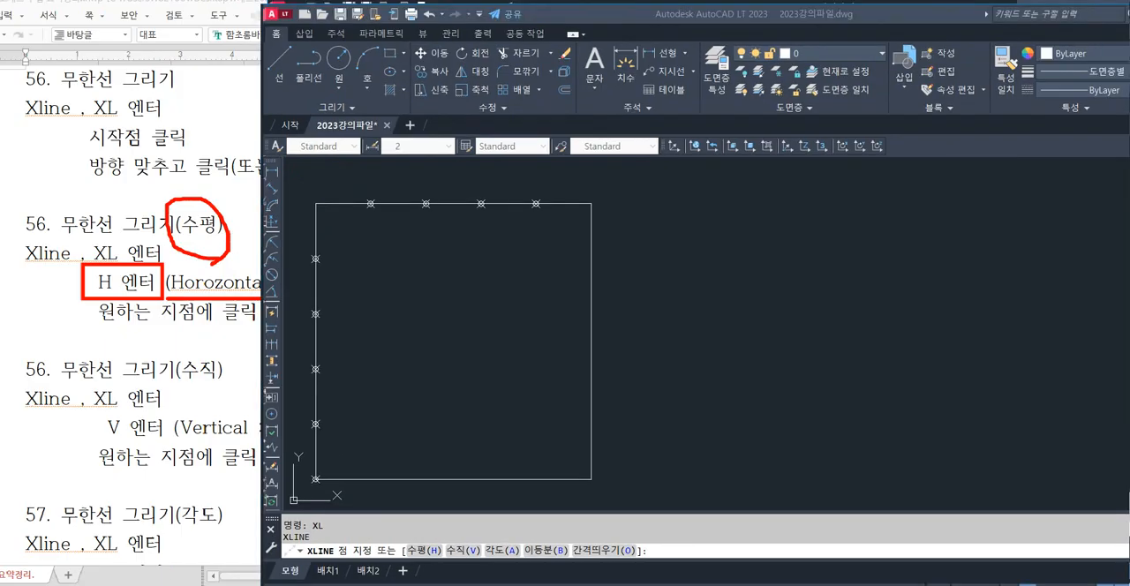
{"action": "type", "text": "h"}
{"action": "key", "text": "Return"}
{"action": "scroll", "coordinate": [732, 353], "scroll_direction": "down", "scroll_amount": 2}
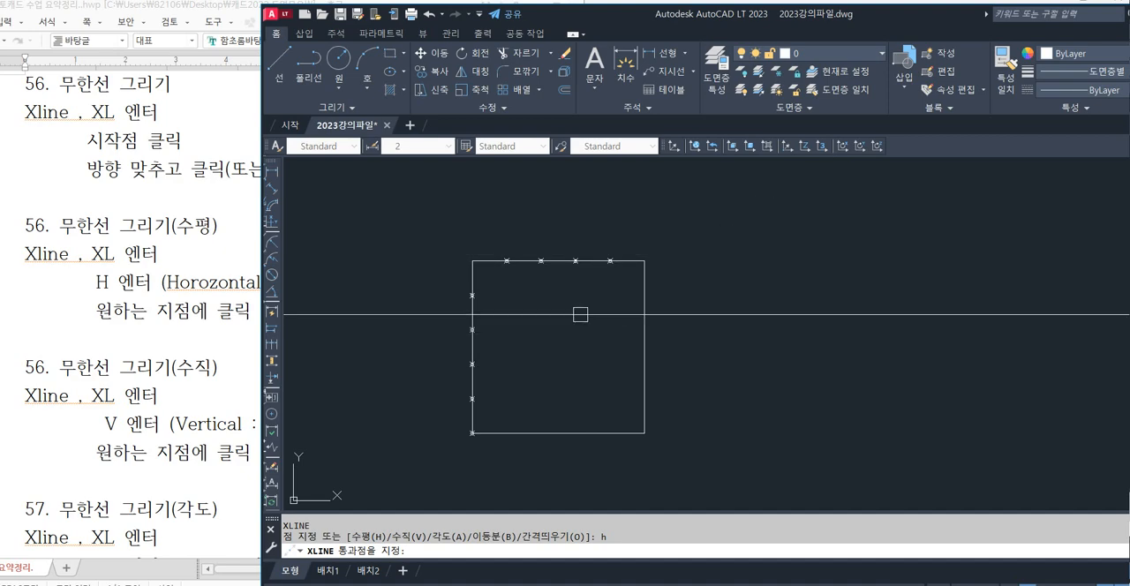
{"action": "scroll", "coordinate": [527, 325], "scroll_direction": "up", "scroll_amount": 2}
{"action": "middle_click_drag", "start_coordinate": [512, 331], "coordinate": [541, 292]}
{"action": "left_click", "coordinate": [470, 240]}
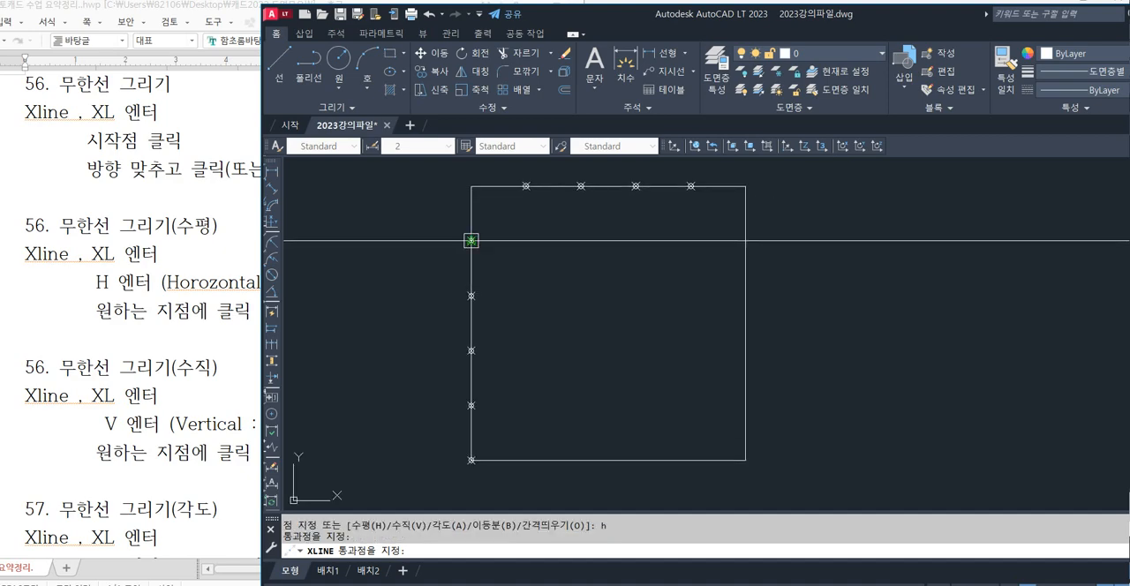
{"action": "left_click", "coordinate": [470, 295]}
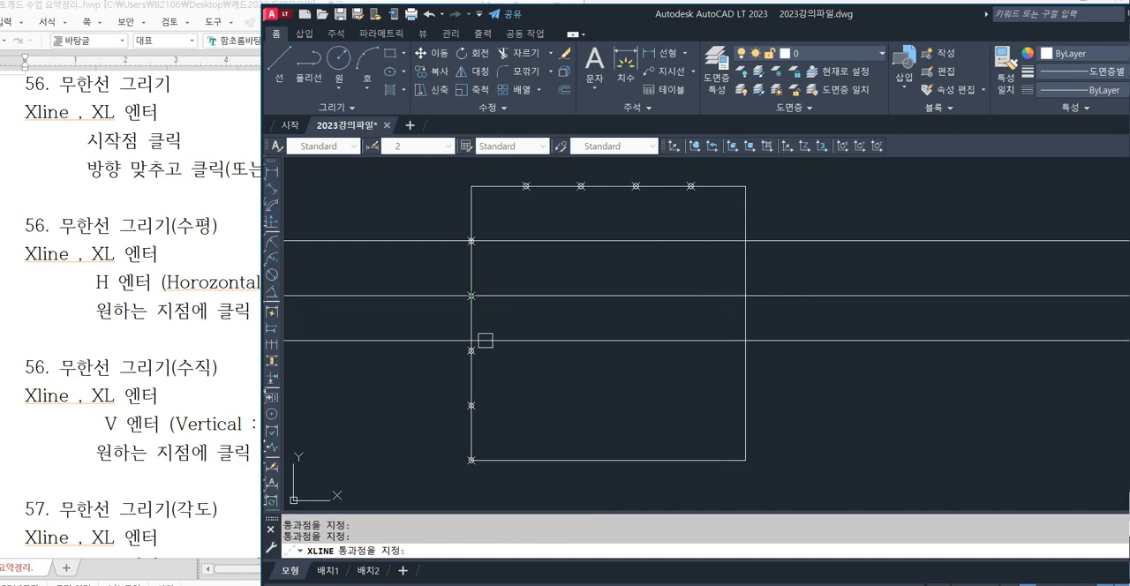
{"action": "left_click", "coordinate": [471, 350]}
{"action": "left_click", "coordinate": [470, 405]}
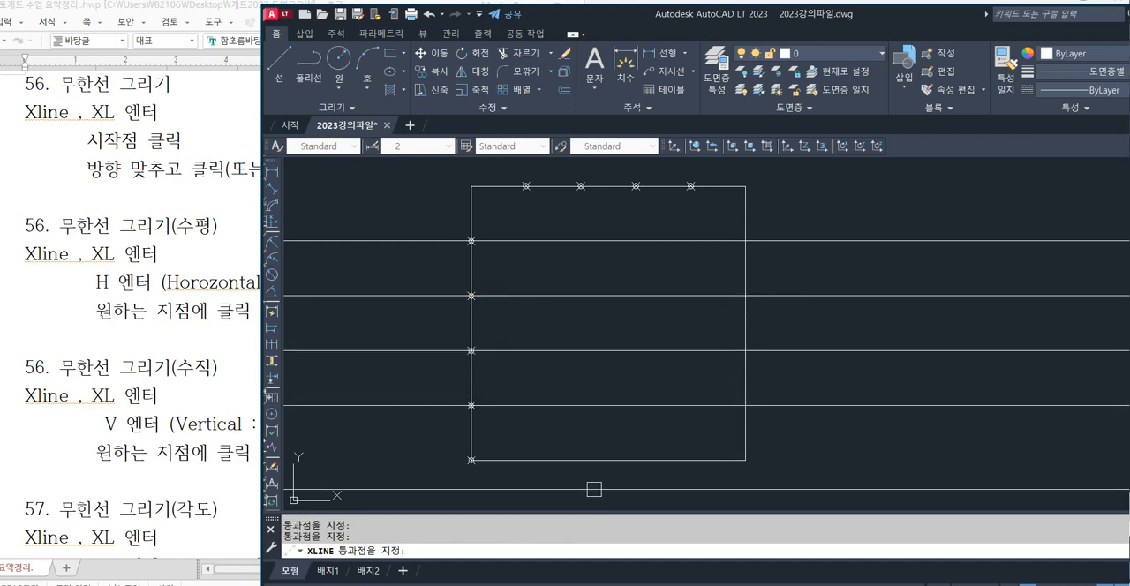
{"action": "key", "text": "Escape"}
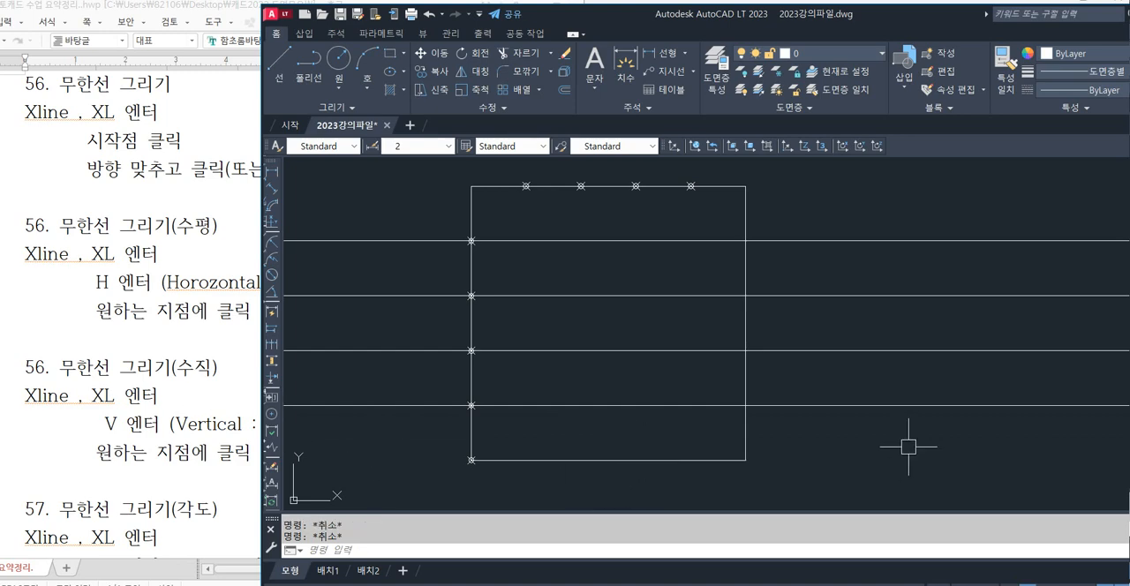
Draw vertical XLINE construction lines through the four division points on the square's top edge.
{"action": "type", "text": "xl"}
{"action": "key", "text": "Return"}
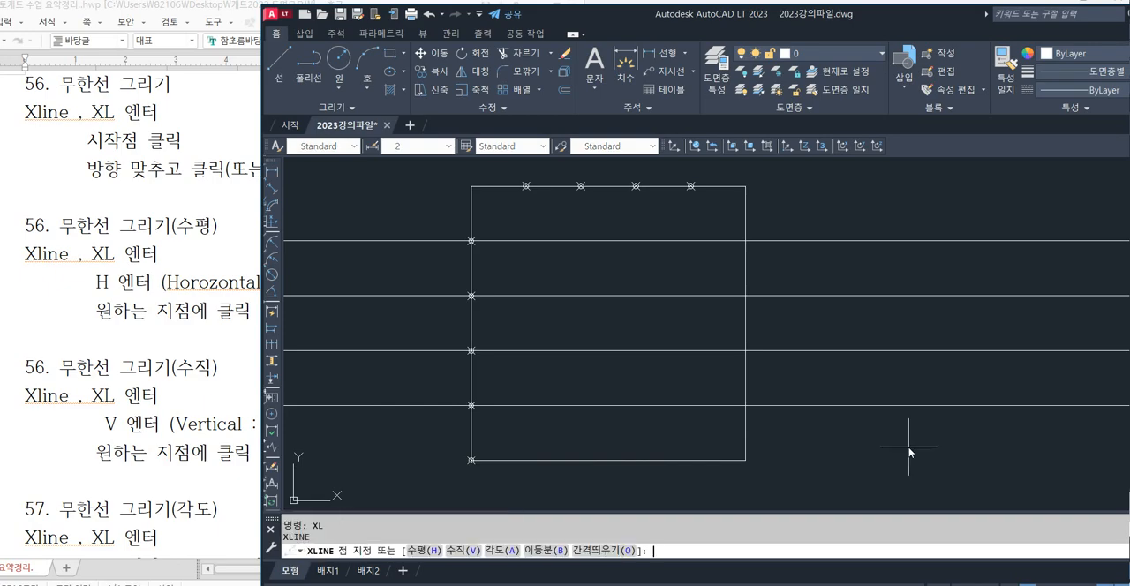
{"action": "type", "text": "v"}
{"action": "key", "text": "Return"}
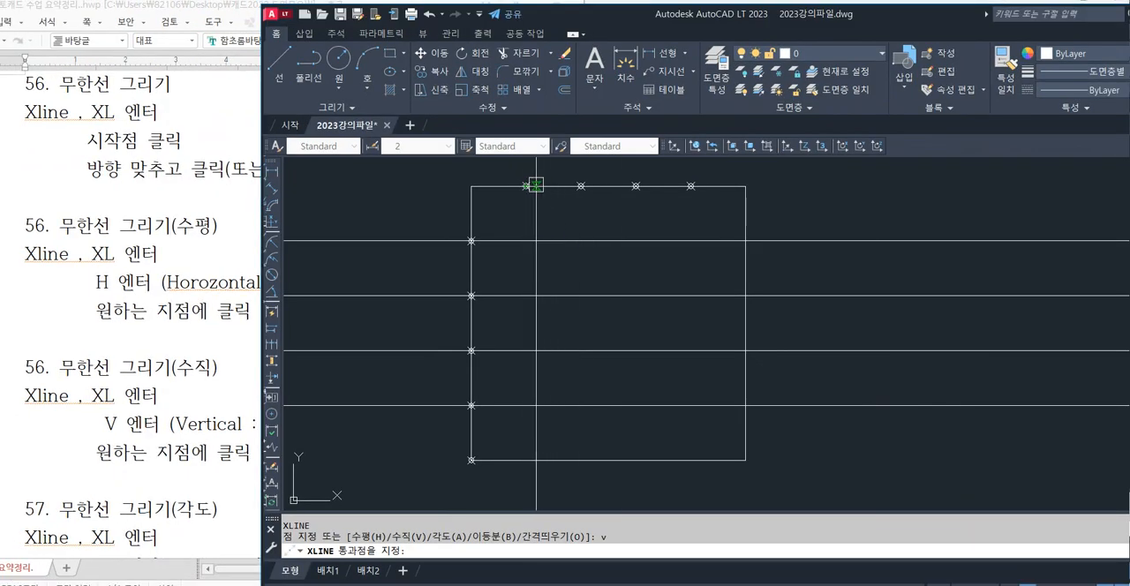
{"action": "left_click", "coordinate": [526, 186]}
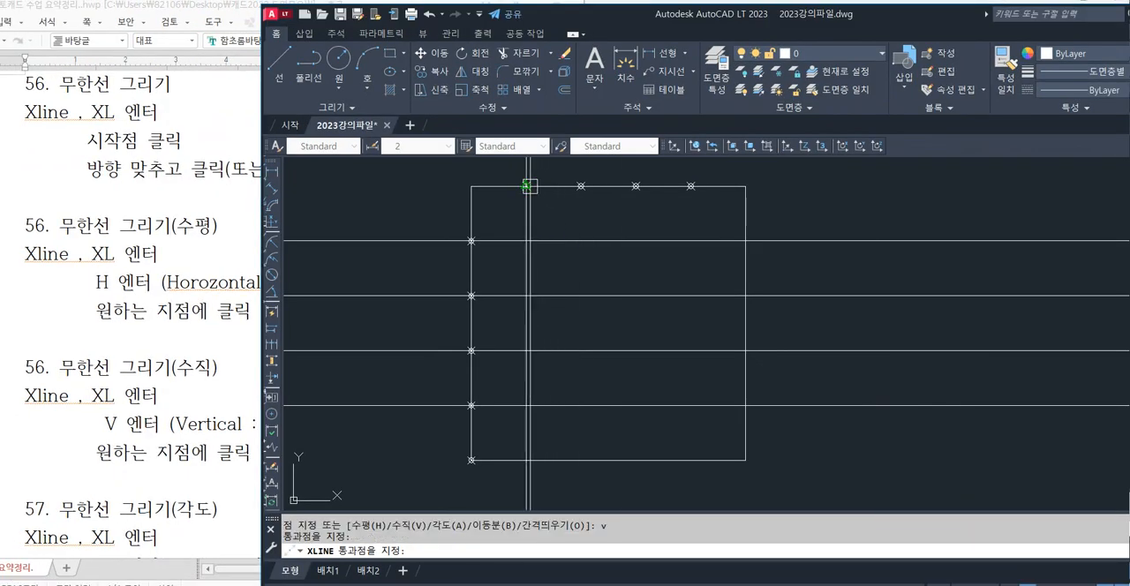
{"action": "left_click", "coordinate": [580, 186]}
{"action": "left_click", "coordinate": [635, 187]}
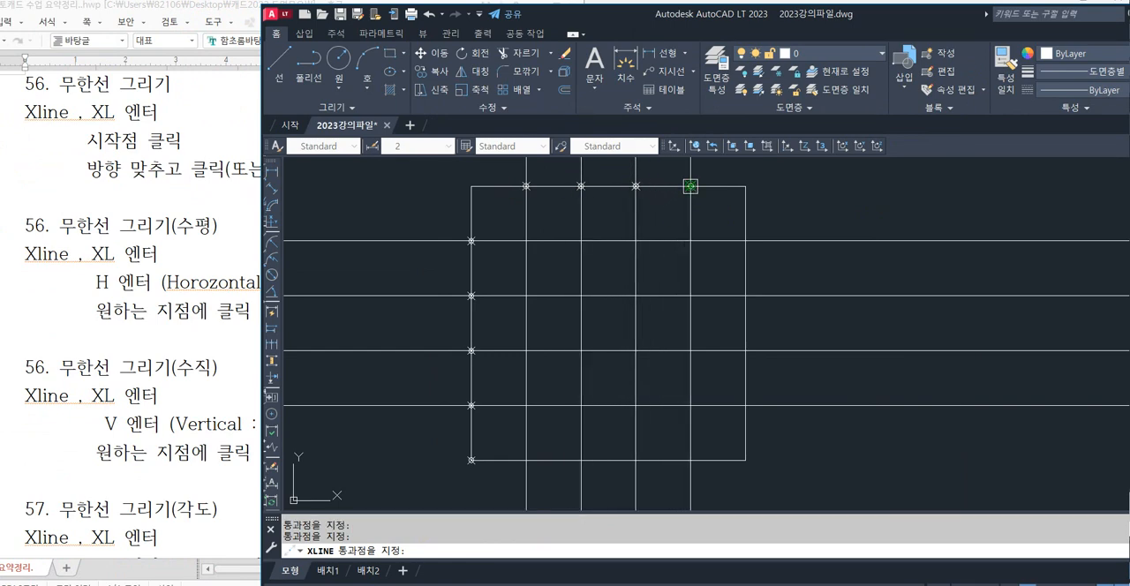
{"action": "left_click", "coordinate": [690, 186]}
{"action": "key", "text": "Escape"}
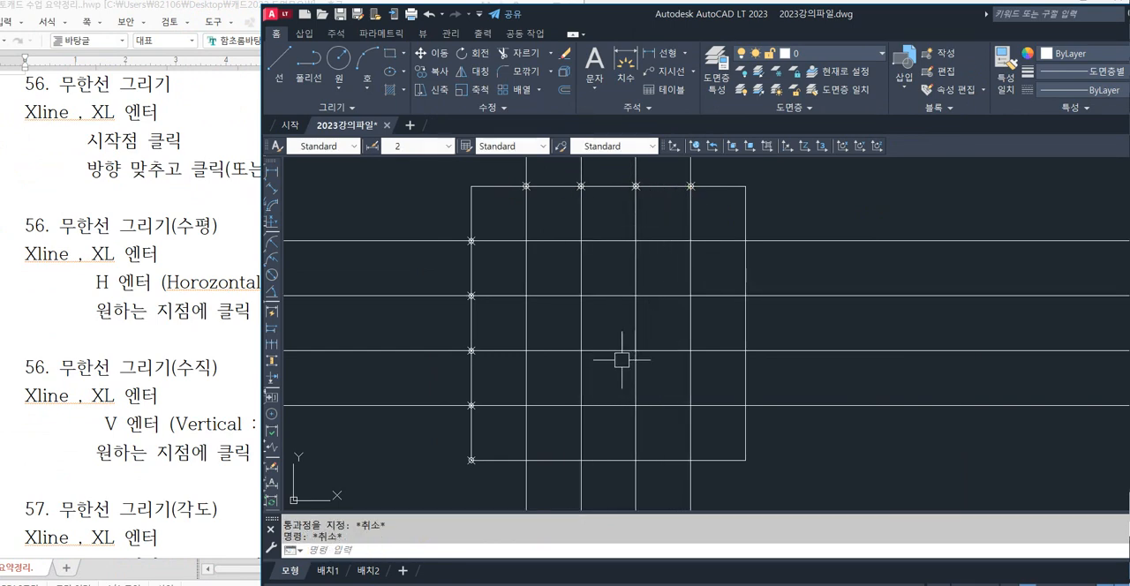
Undo the horizontal and vertical construction lines drawn across the square.
{"action": "scroll", "coordinate": [542, 323], "scroll_direction": "down", "scroll_amount": 2}
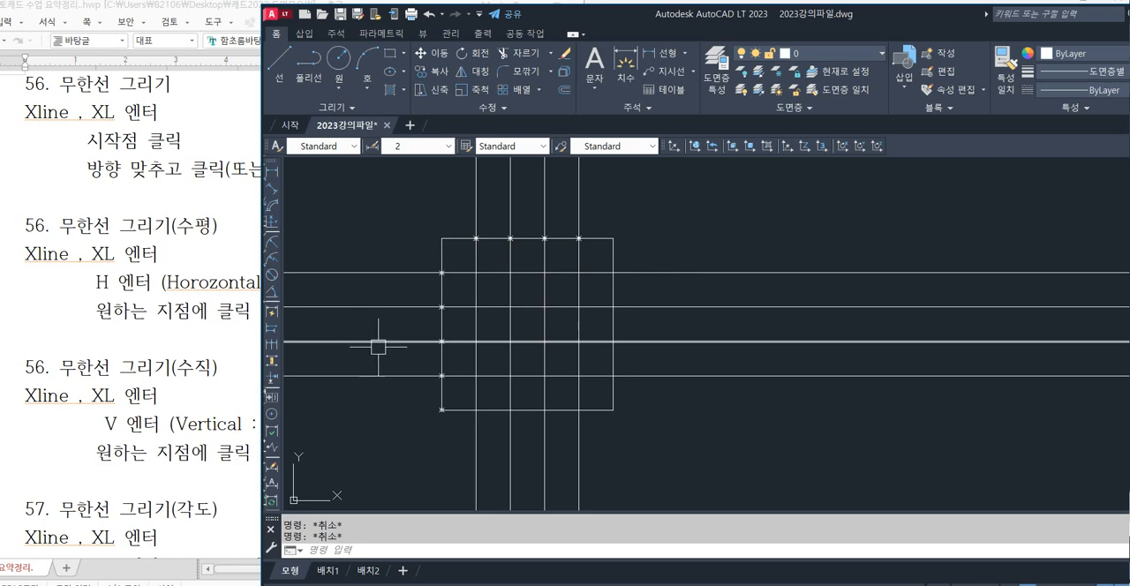
{"action": "key", "text": "ctrl+z"}
{"action": "key", "text": "ctrl+z"}
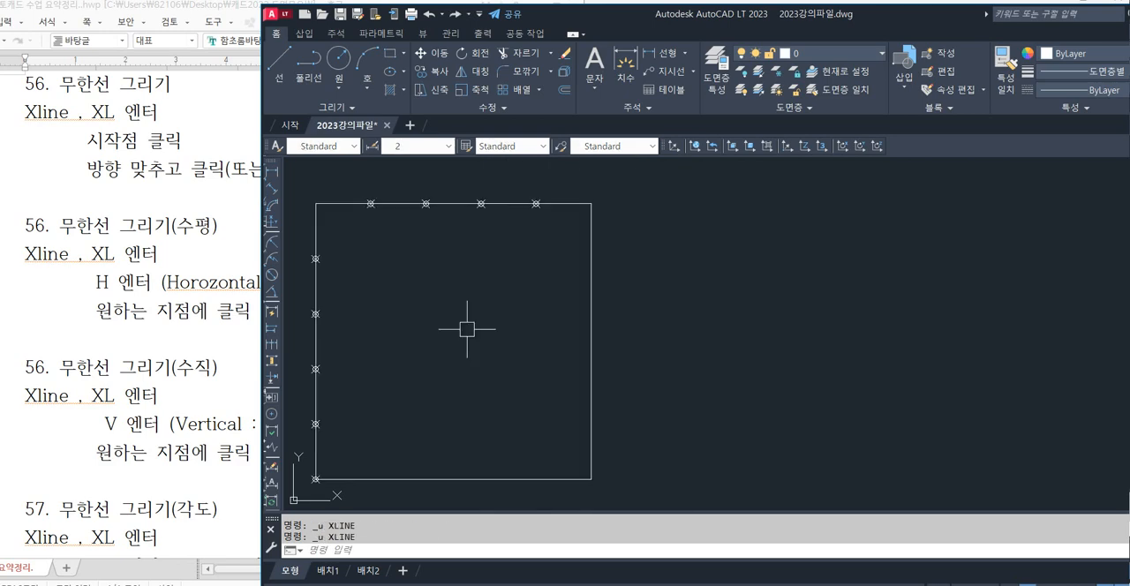
Draw horizontal XLINE construction lines through the first, third and fourth division points from the top of the square's left edge.
{"action": "middle_click_drag", "start_coordinate": [428, 336], "coordinate": [626, 318]}
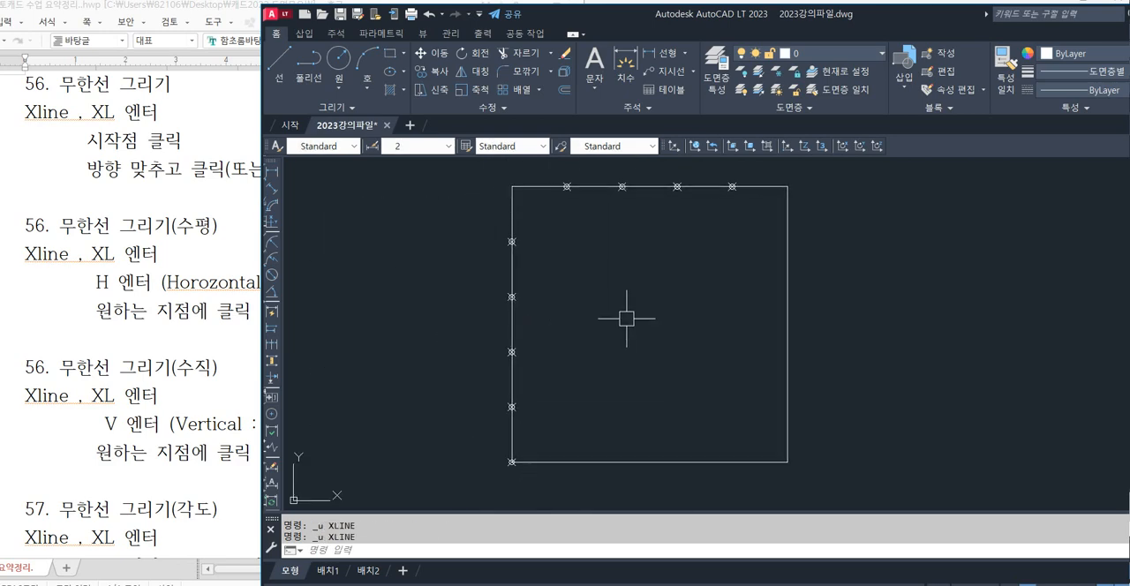
{"action": "key", "text": "Return"}
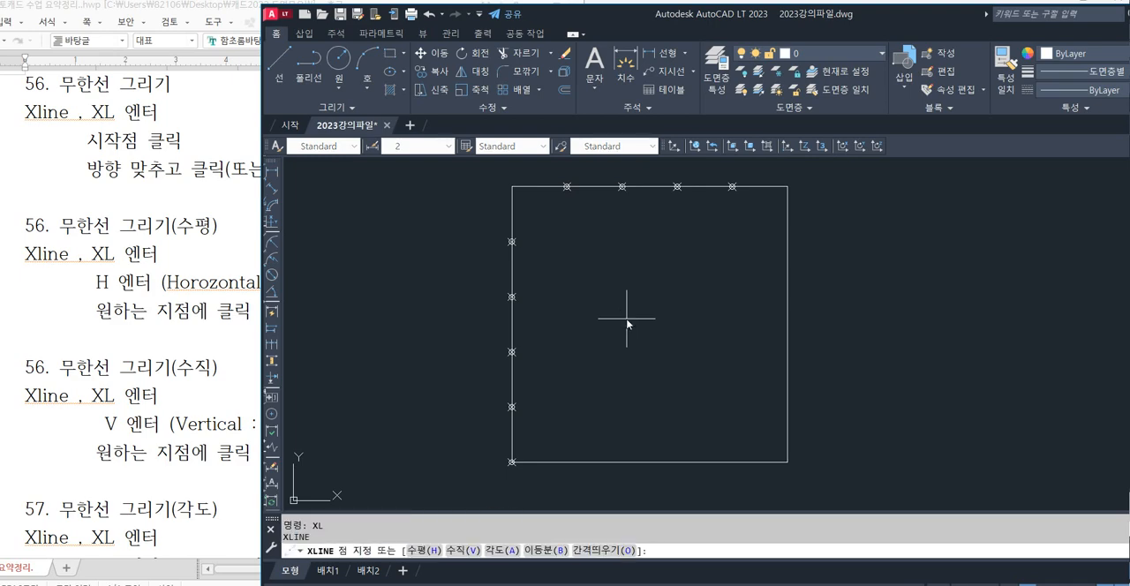
{"action": "key", "text": "Return"}
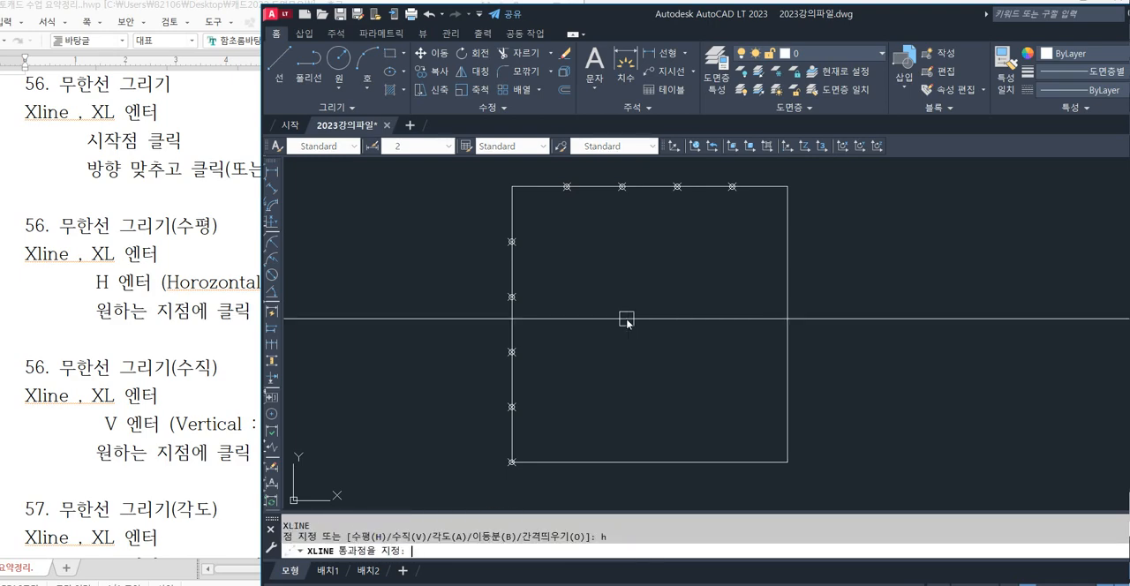
{"action": "left_click", "coordinate": [511, 241]}
{"action": "left_click", "coordinate": [511, 351]}
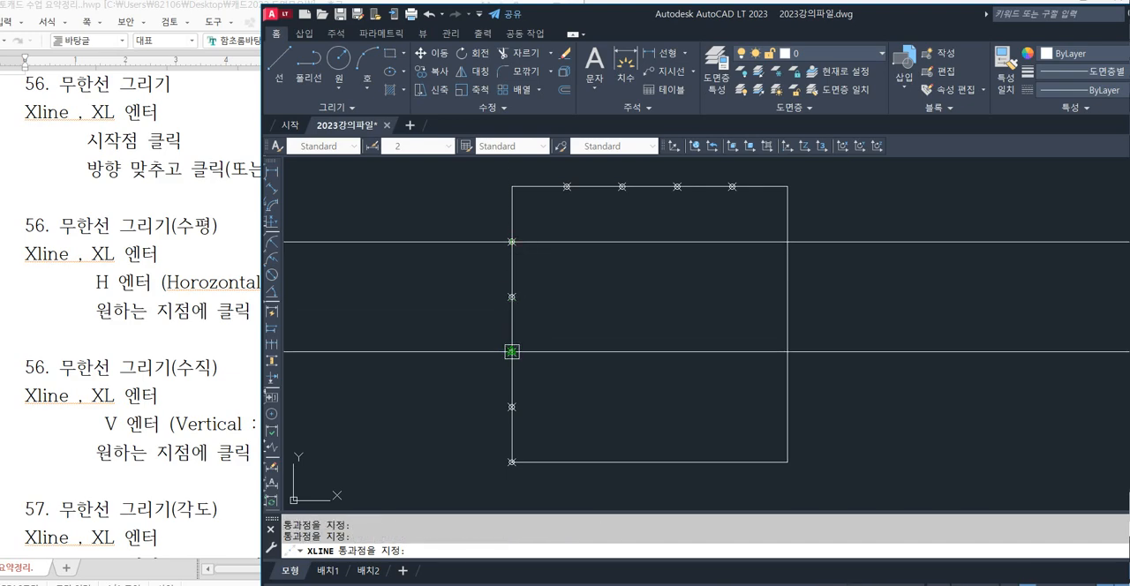
{"action": "left_click", "coordinate": [511, 407]}
{"action": "key", "text": "Escape"}
{"action": "key", "text": "Escape"}
Draw vertical XLINE construction lines through the first, second and fourth division points from the left on the square's top edge.
{"action": "middle_click_drag", "start_coordinate": [666, 305], "coordinate": [645, 326]}
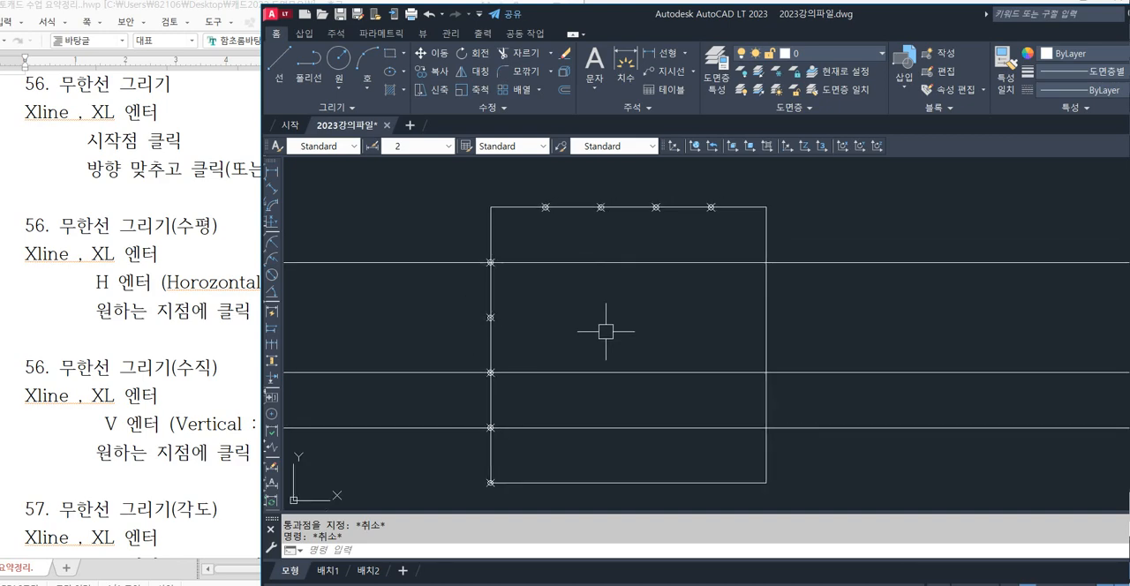
{"action": "type", "text": "xl"}
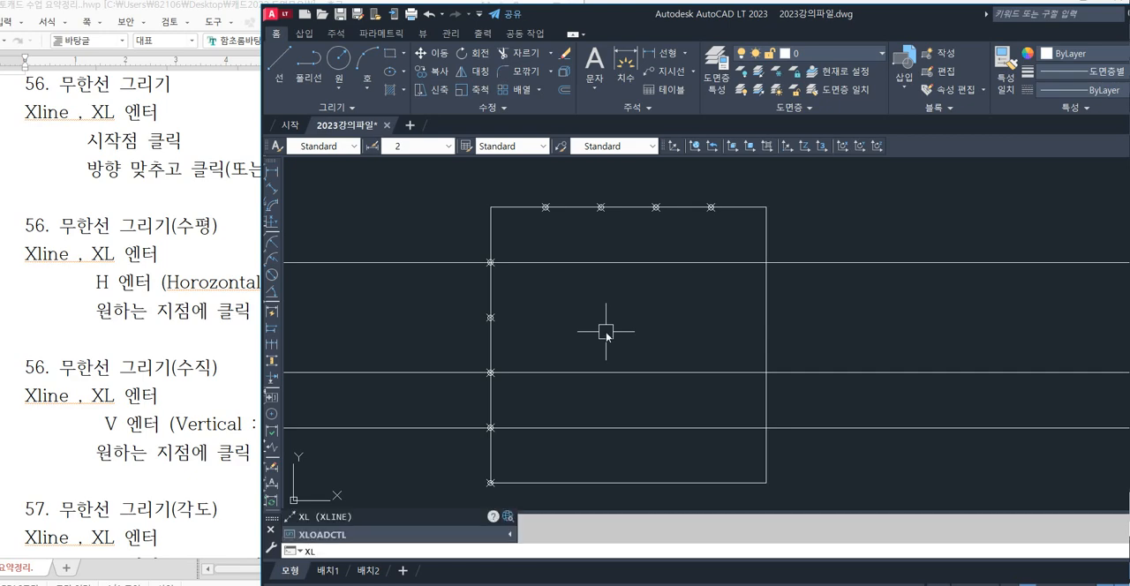
{"action": "key", "text": "Return"}
{"action": "key", "text": "Return"}
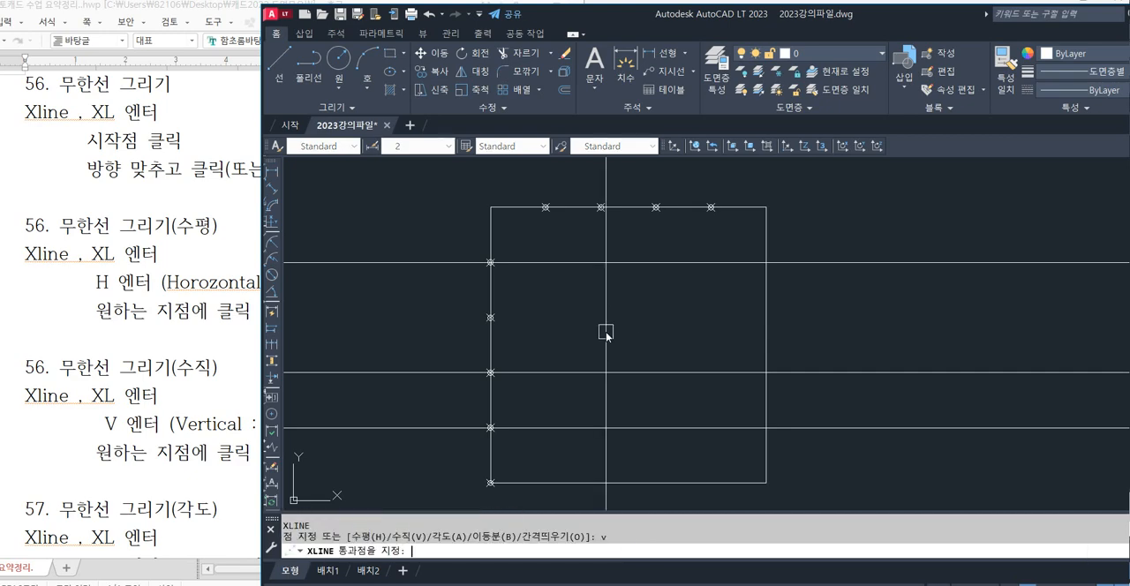
{"action": "left_click", "coordinate": [544, 208]}
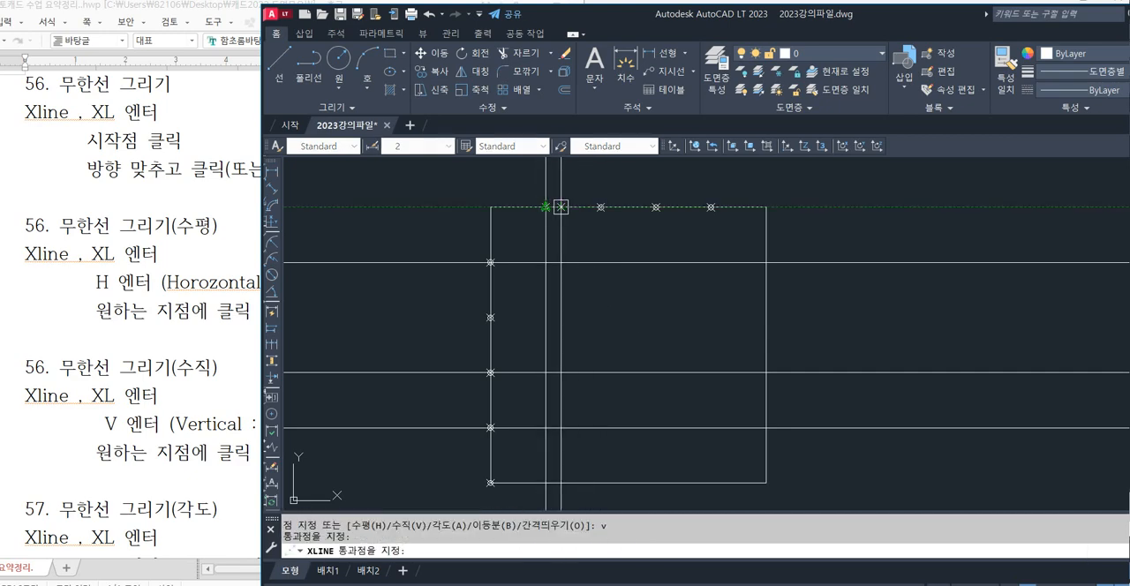
{"action": "left_click", "coordinate": [600, 208]}
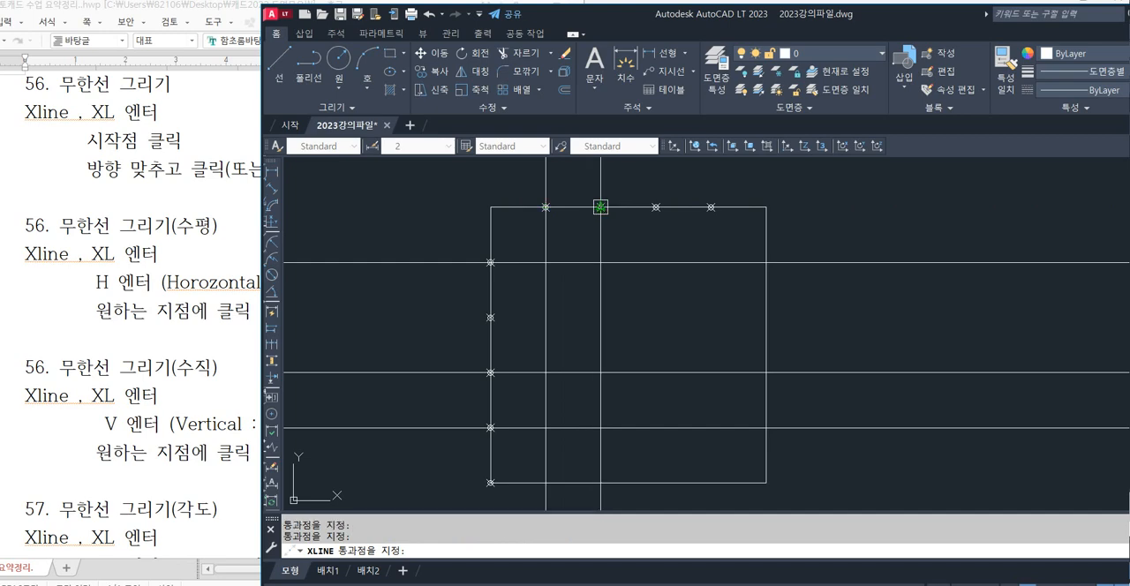
{"action": "left_click", "coordinate": [710, 207]}
{"action": "key", "text": "Escape"}
{"action": "key", "text": "Escape"}
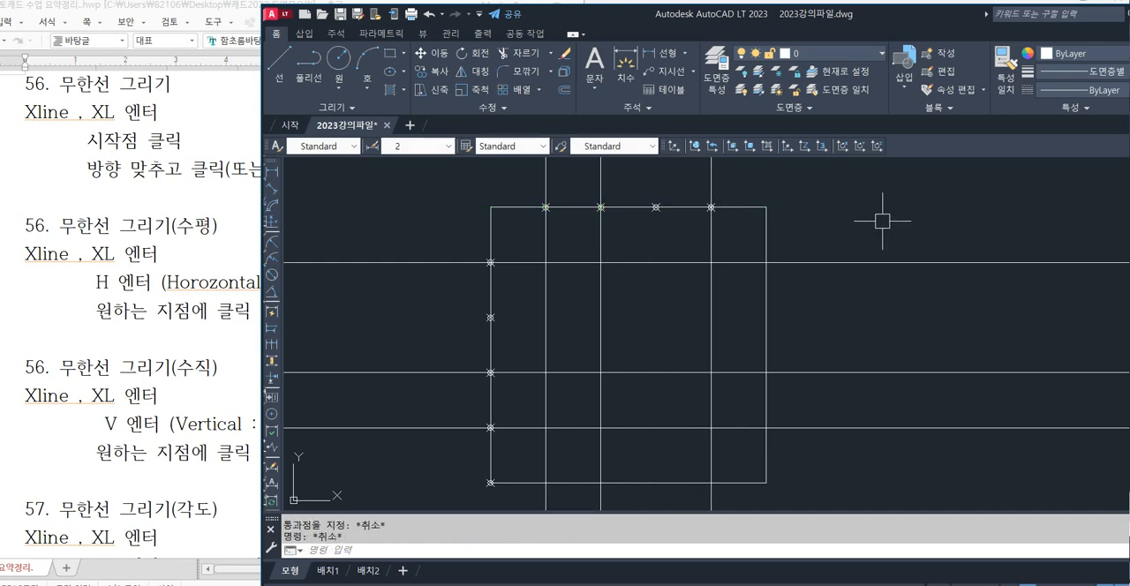
{"action": "scroll", "coordinate": [893, 216], "scroll_direction": "down", "scroll_amount": 1}
{"action": "middle_click_drag", "start_coordinate": [822, 234], "coordinate": [781, 233]}
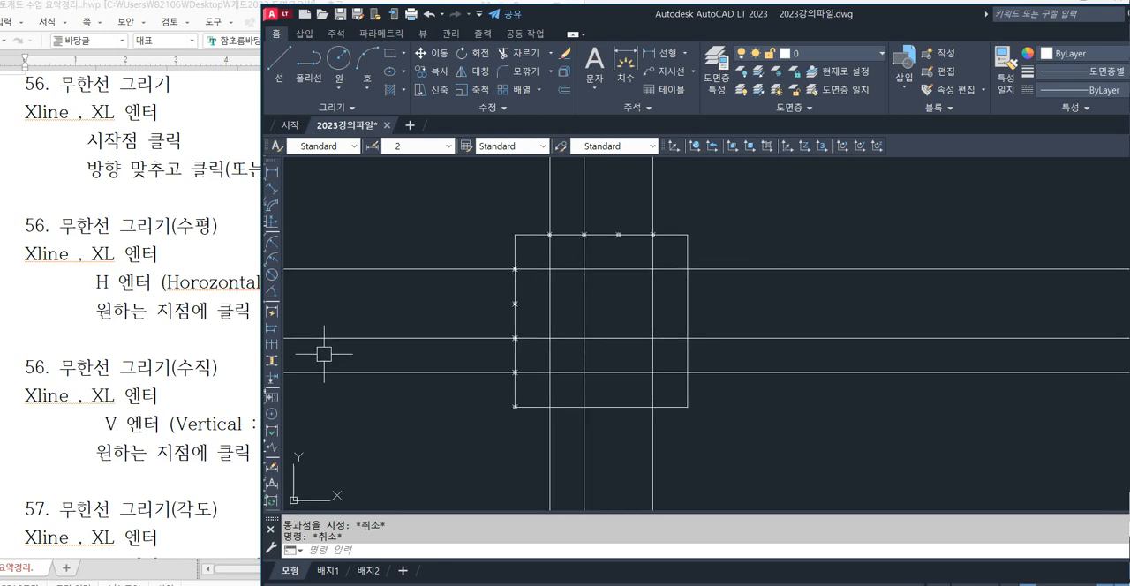
{"action": "left_click", "coordinate": [218, 383]}
{"action": "left_click", "coordinate": [792, 258]}
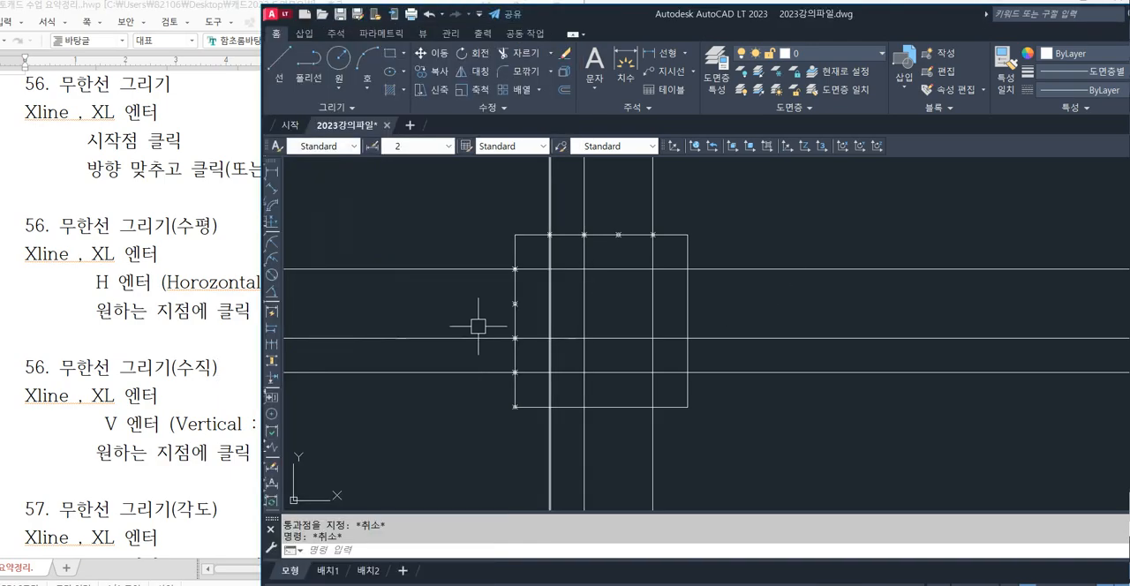
Switch to the lecture notes in Hangul and search the whole document for 라운딩.
{"action": "left_click", "coordinate": [190, 402]}
{"action": "scroll", "coordinate": [190, 403], "scroll_direction": "down", "scroll_amount": 15}
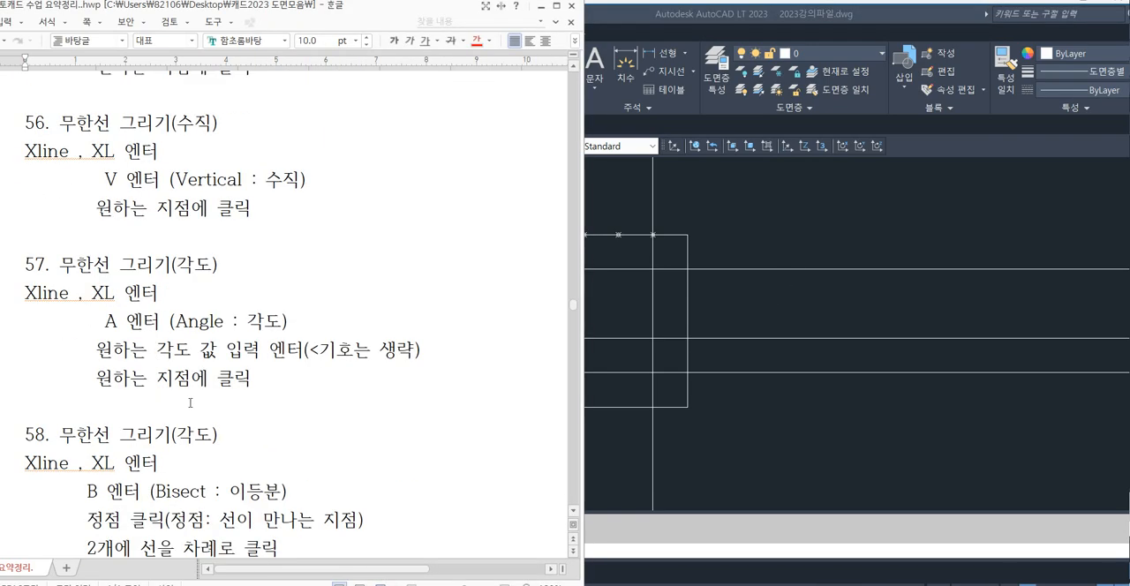
{"action": "scroll", "coordinate": [186, 403], "scroll_direction": "down", "scroll_amount": 2}
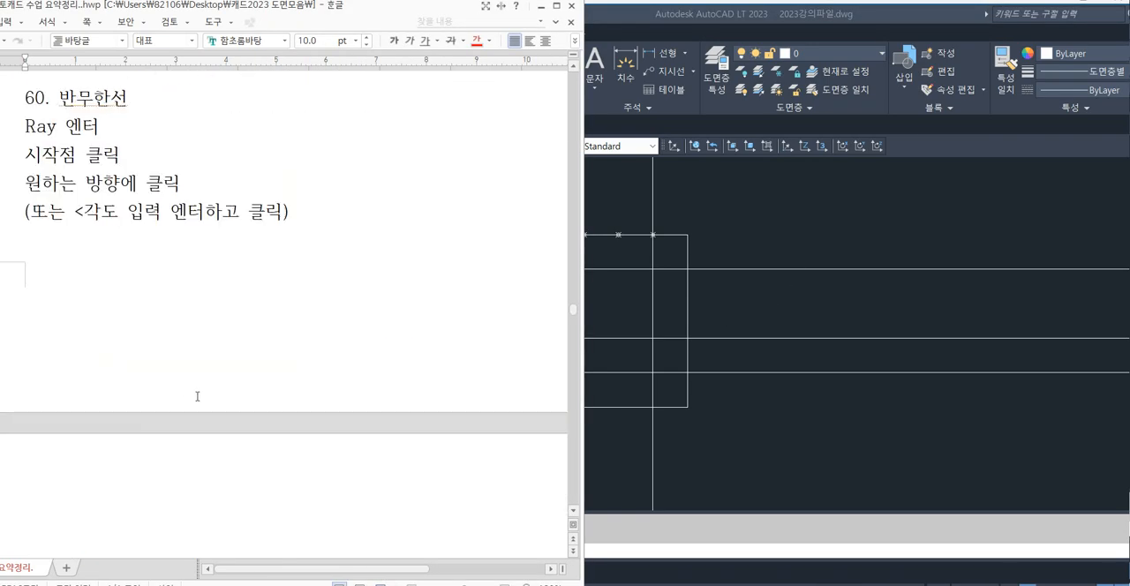
{"action": "key", "text": "ctrl+f"}
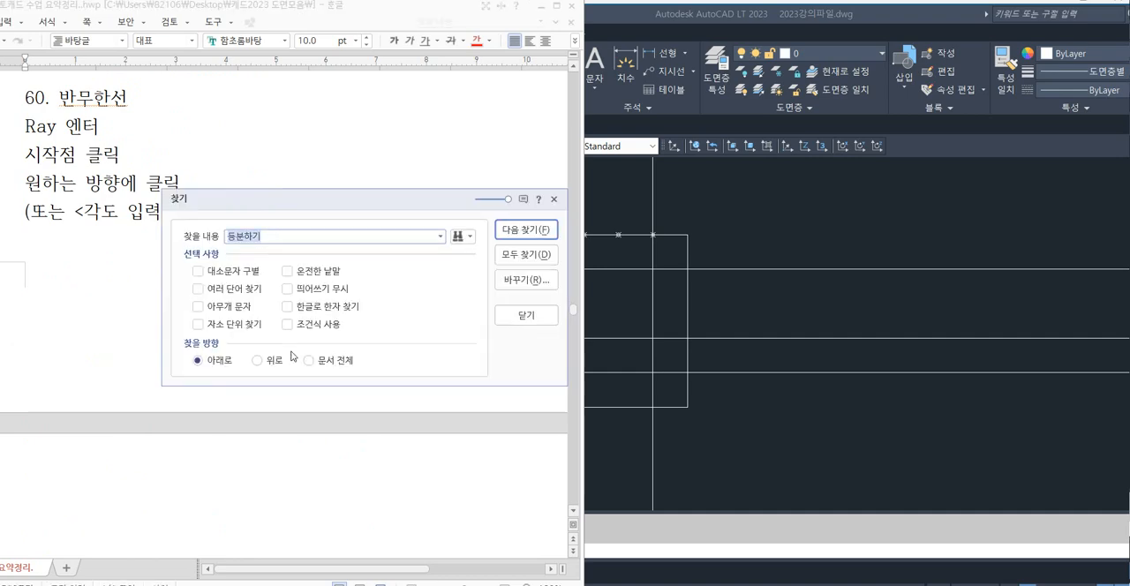
{"action": "type", "text": "라운딩"}
{"action": "key", "text": "Return"}
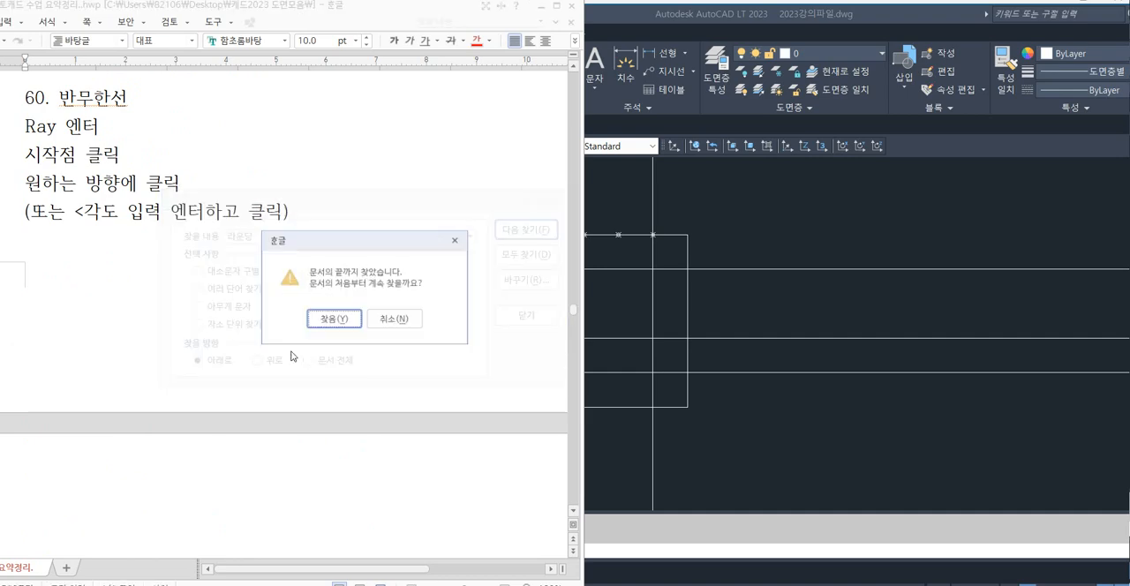
{"action": "key", "text": "Return"}
{"action": "key", "text": "Return"}
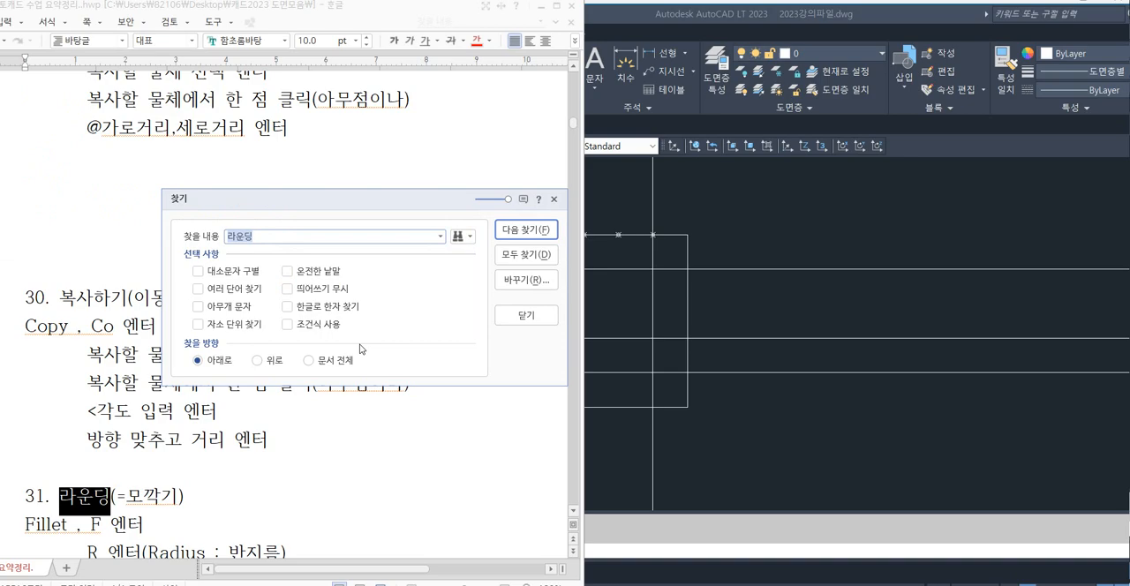
{"action": "left_click", "coordinate": [526, 315]}
Go through the fillet notes to section 35 on tidying lines quickly with Fillet.
{"action": "left_click", "coordinate": [313, 382]}
{"action": "scroll", "coordinate": [197, 300], "scroll_direction": "down", "scroll_amount": 4}
{"action": "scroll", "coordinate": [198, 300], "scroll_direction": "down", "scroll_amount": 9}
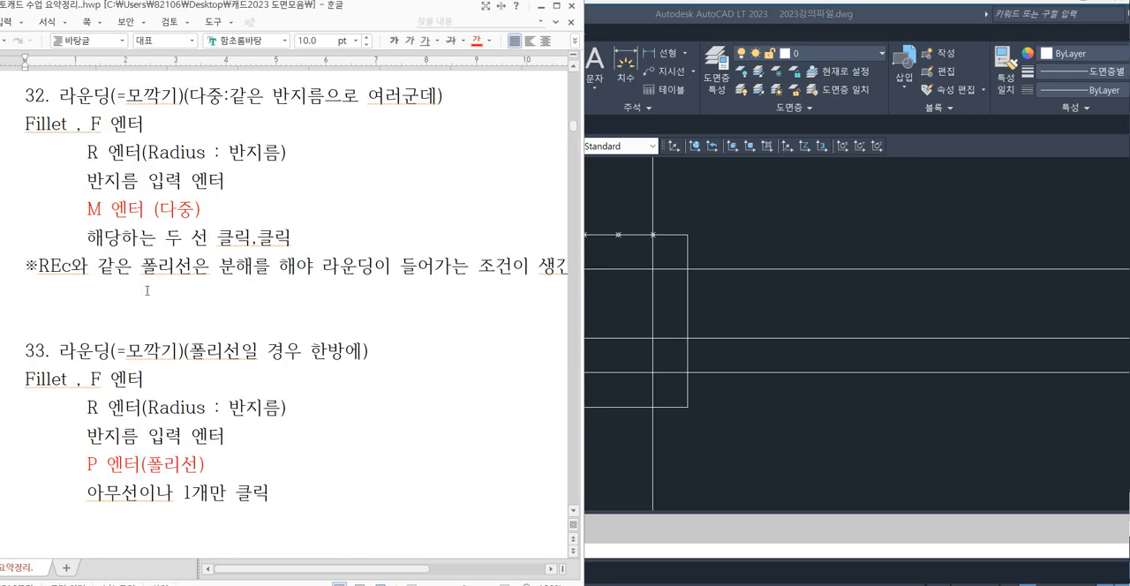
{"action": "scroll", "coordinate": [146, 291], "scroll_direction": "down", "scroll_amount": 3}
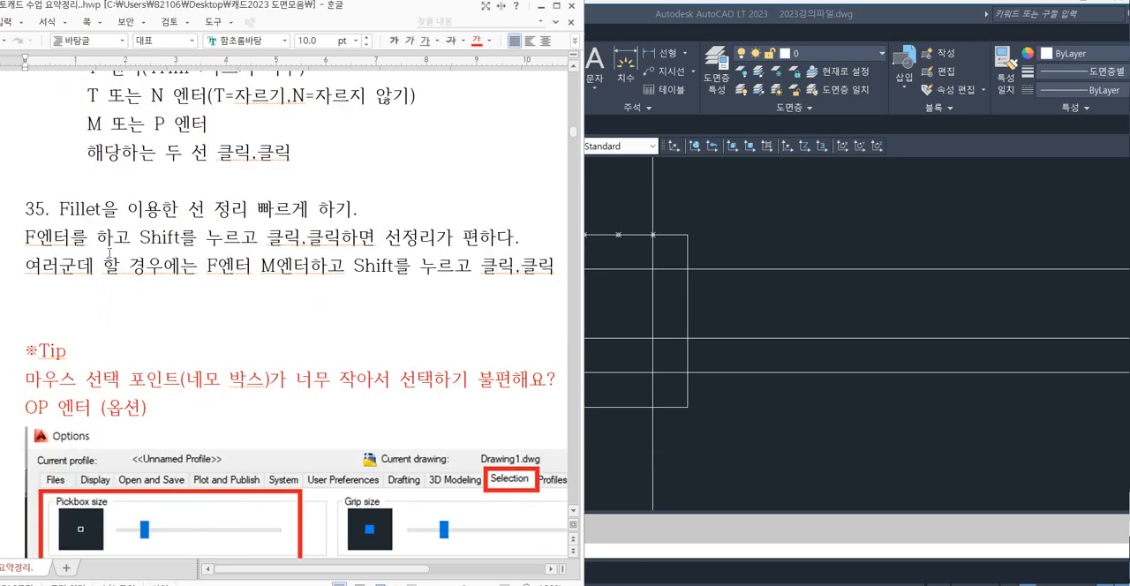
Read section 35's instructions for tidying lines with Fillet, including its Multiple option, and switch back to AutoCAD.
{"action": "left_click_drag", "start_coordinate": [56, 209], "coordinate": [360, 210]}
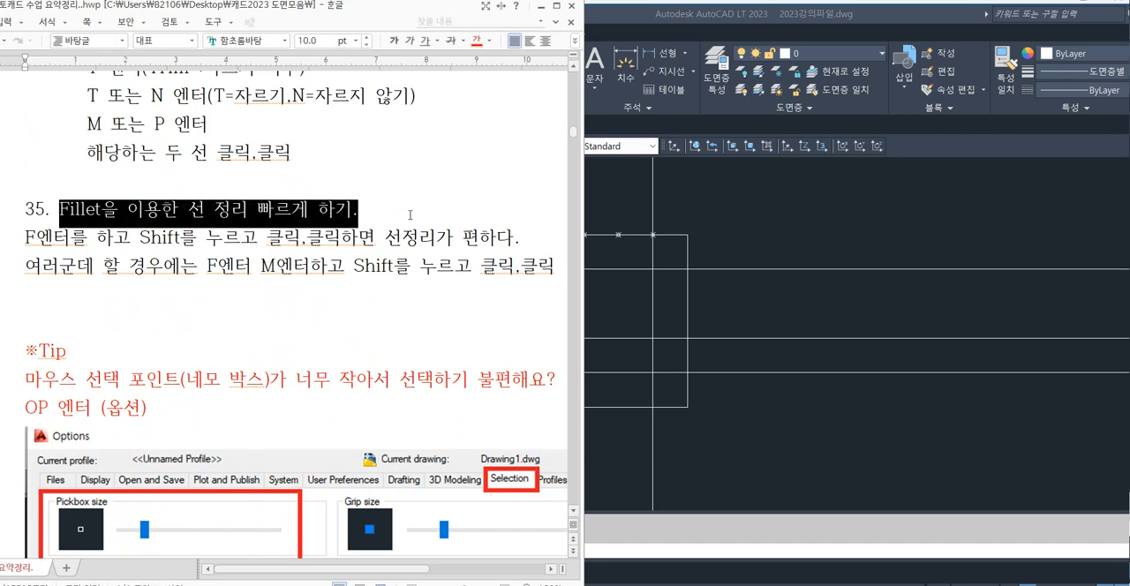
{"action": "left_click", "coordinate": [360, 210]}
{"action": "left_click_drag", "start_coordinate": [26, 238], "coordinate": [132, 240]}
{"action": "left_click", "coordinate": [209, 269]}
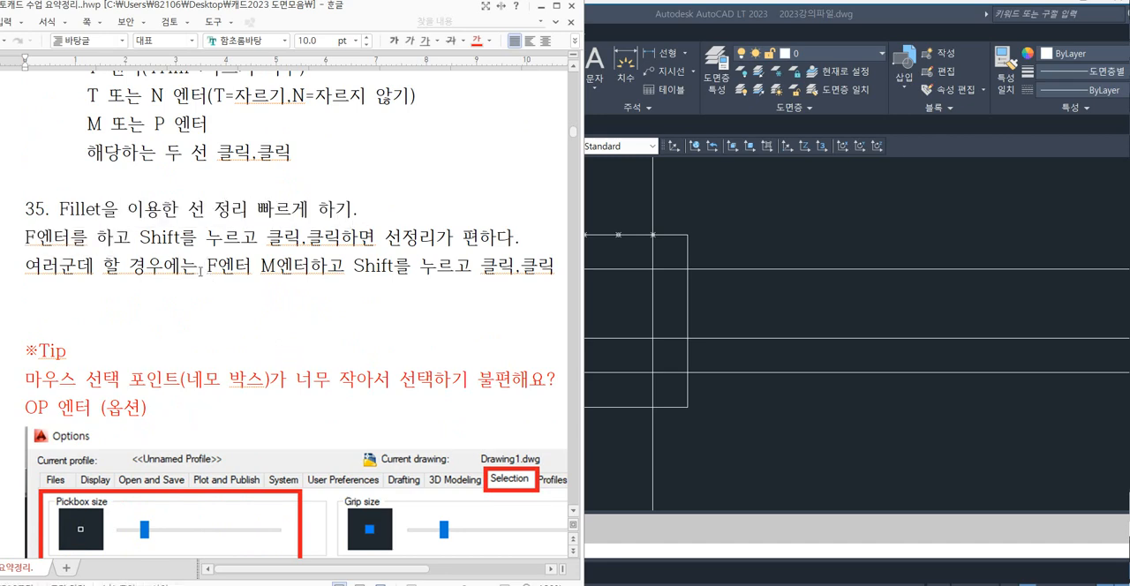
{"action": "left_click_drag", "start_coordinate": [201, 271], "coordinate": [552, 265]}
{"action": "left_click", "coordinate": [477, 300]}
{"action": "left_click", "coordinate": [840, 234]}
{"action": "scroll", "coordinate": [612, 311], "scroll_direction": "up", "scroll_amount": 1}
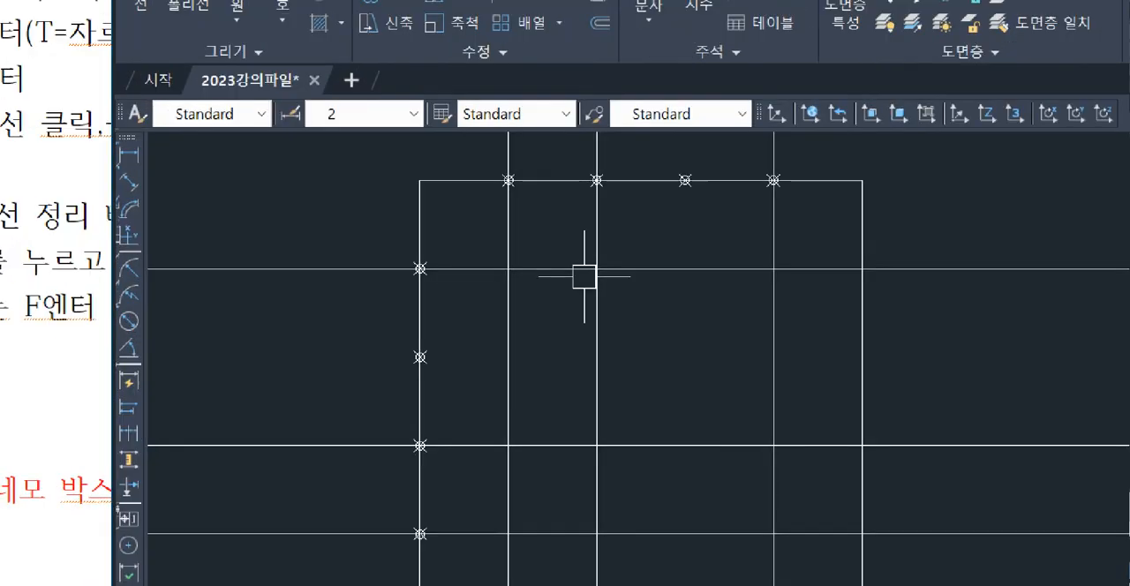
{"action": "mouse_move", "coordinate": [516, 177]}
{"action": "left_mouse_down"}
{"action": "mouse_move", "coordinate": [517, 277]}
{"action": "mouse_move", "coordinate": [404, 292]}
{"action": "left_mouse_up"}
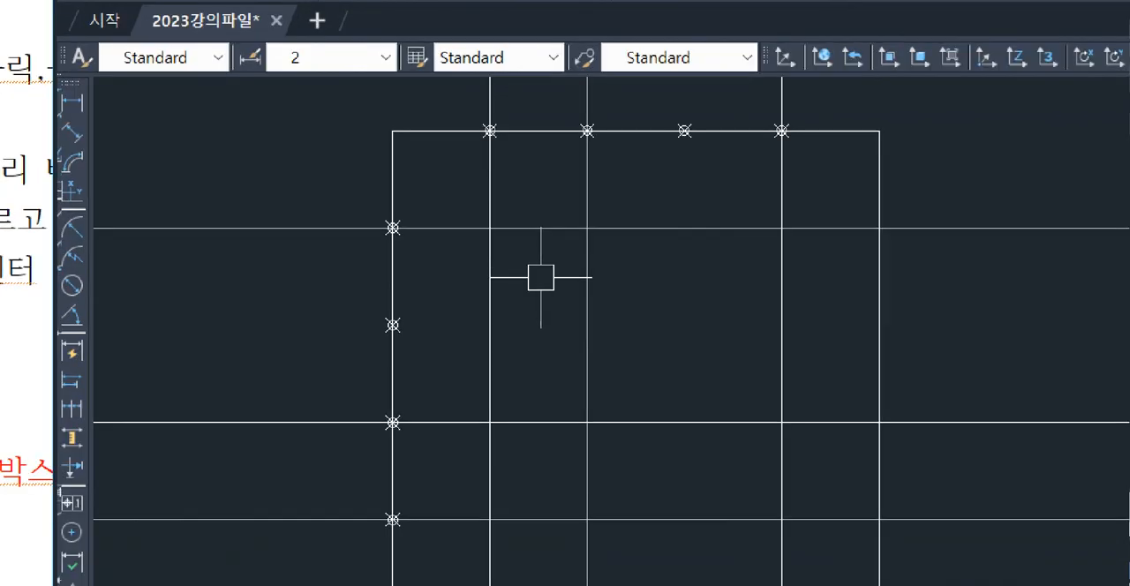
{"action": "mouse_move", "coordinate": [589, 129]}
{"action": "left_mouse_down"}
{"action": "mouse_move", "coordinate": [587, 245]}
{"action": "mouse_move", "coordinate": [355, 241]}
{"action": "left_mouse_up"}
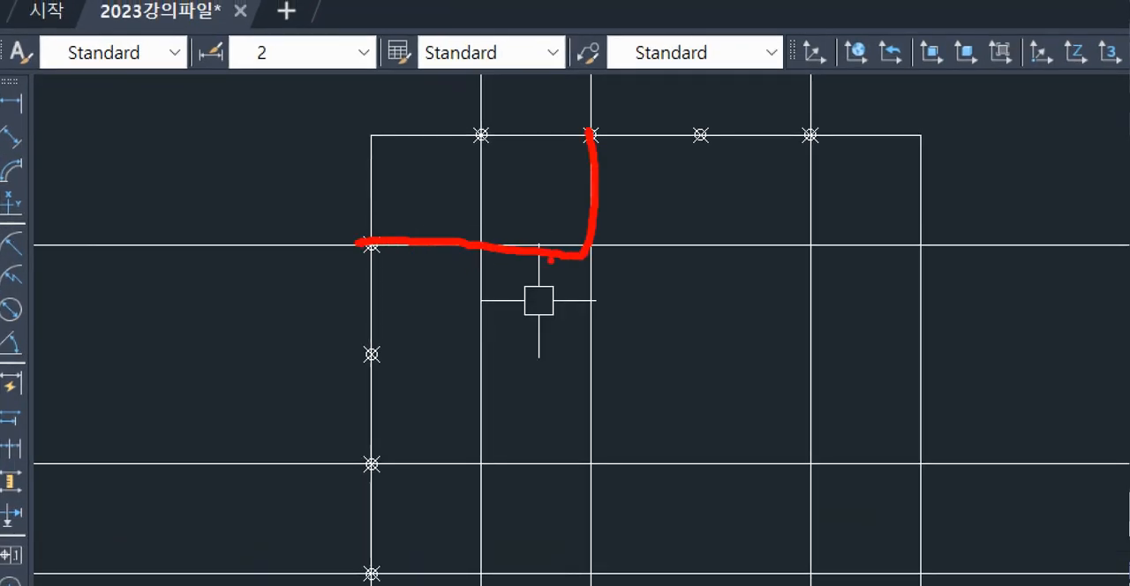
{"action": "left_click_drag", "start_coordinate": [677, 220], "coordinate": [651, 271]}
{"action": "left_click_drag", "start_coordinate": [601, 313], "coordinate": [553, 344]}
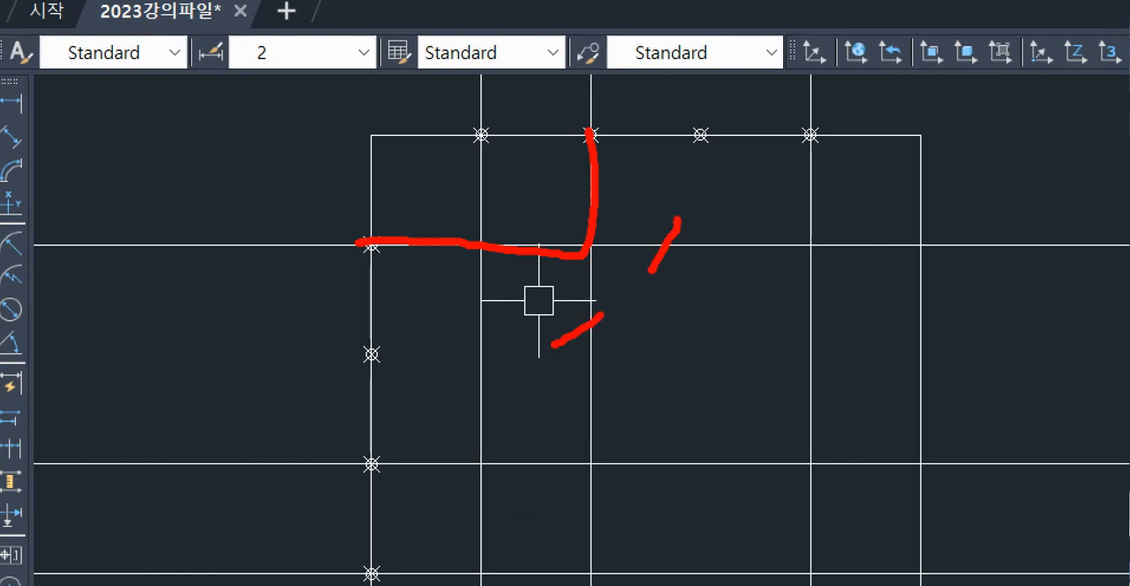
{"action": "key", "text": "Escape"}
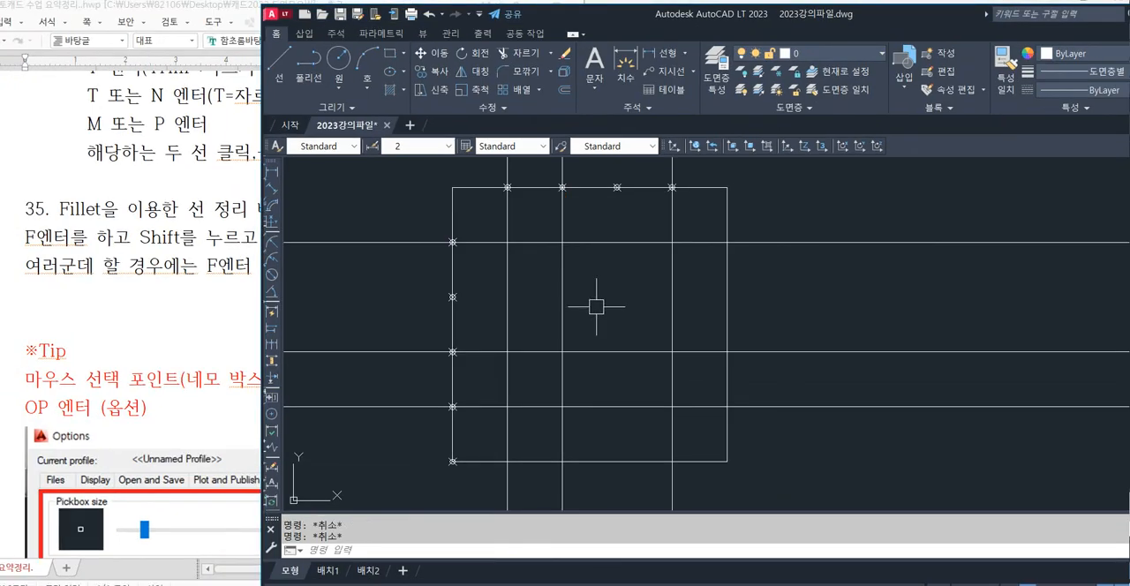
Try a sharp Fillet corner in Multiple mode, keeping the upper horizontal line's right part and the second vertical line's lower part, and undo it.
{"action": "type", "text": "f"}
{"action": "key", "text": "Return"}
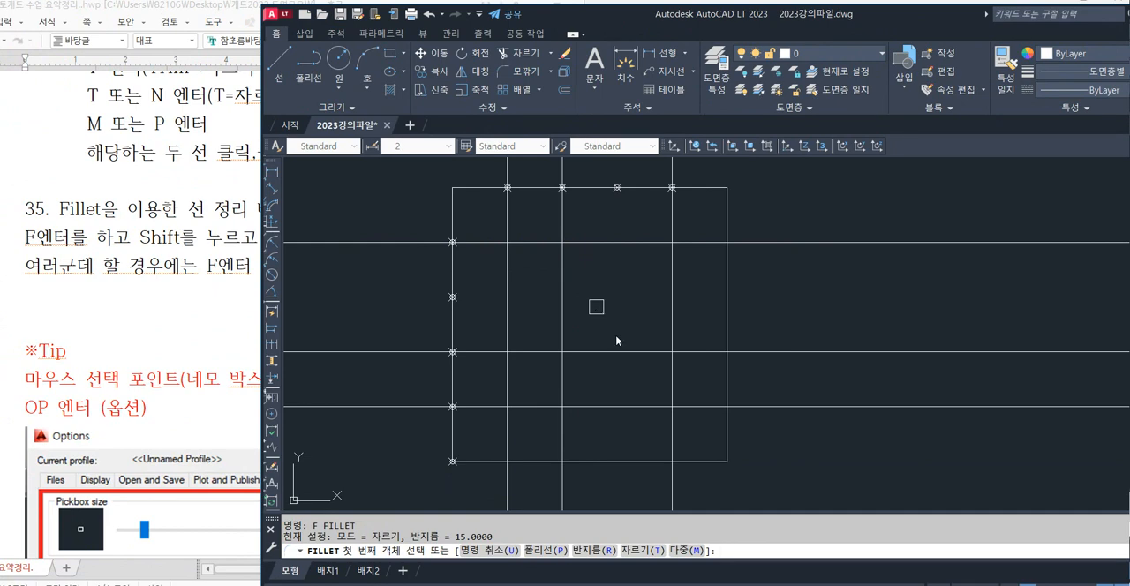
{"action": "left_click", "coordinate": [687, 551]}
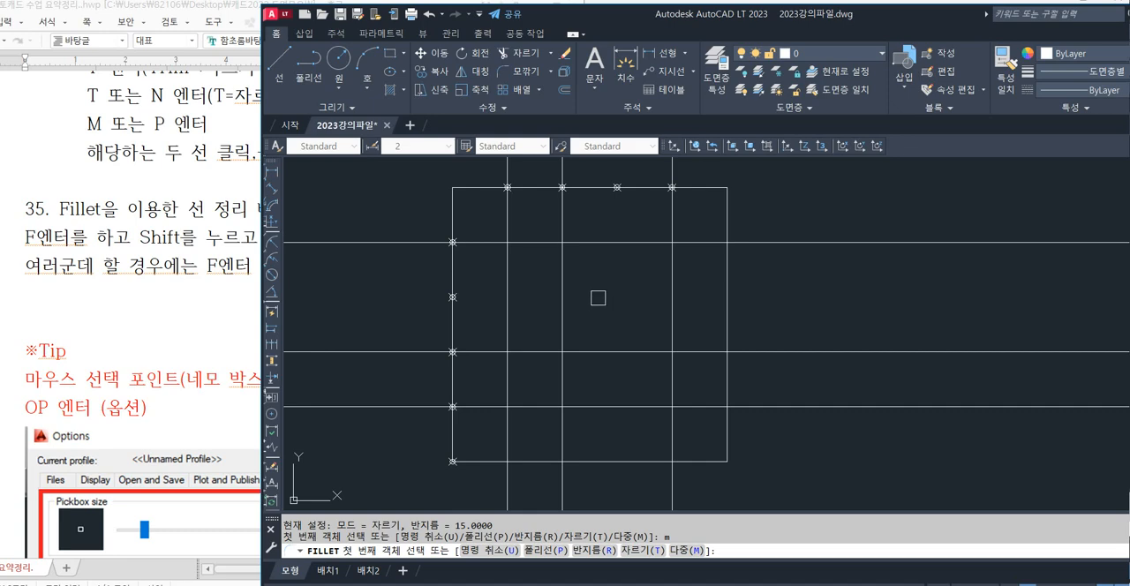
{"action": "left_click", "coordinate": [591, 244]}
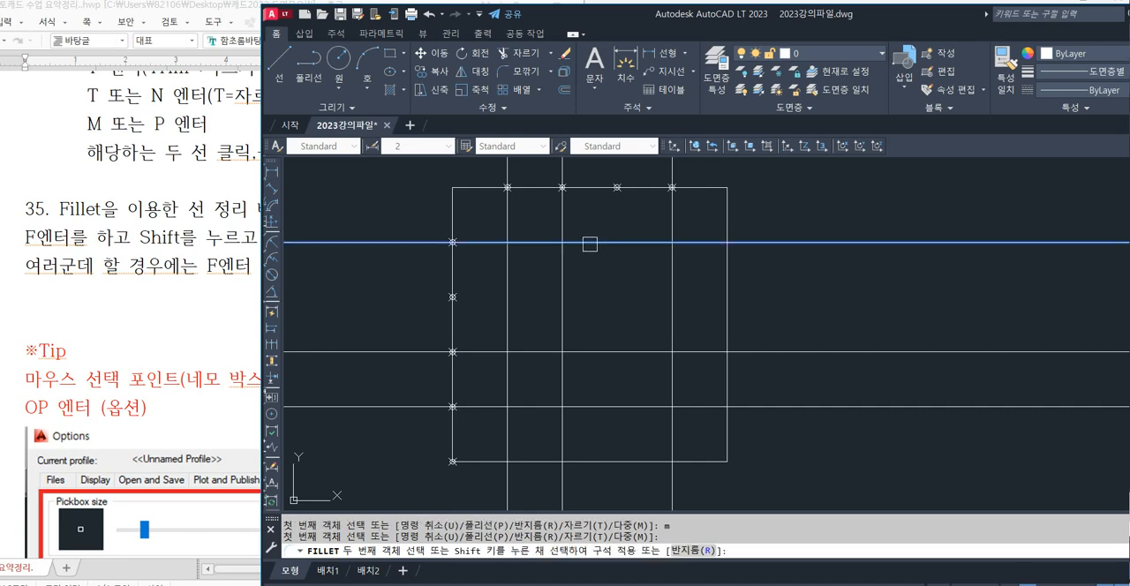
{"action": "left_click", "coordinate": [566, 263]}
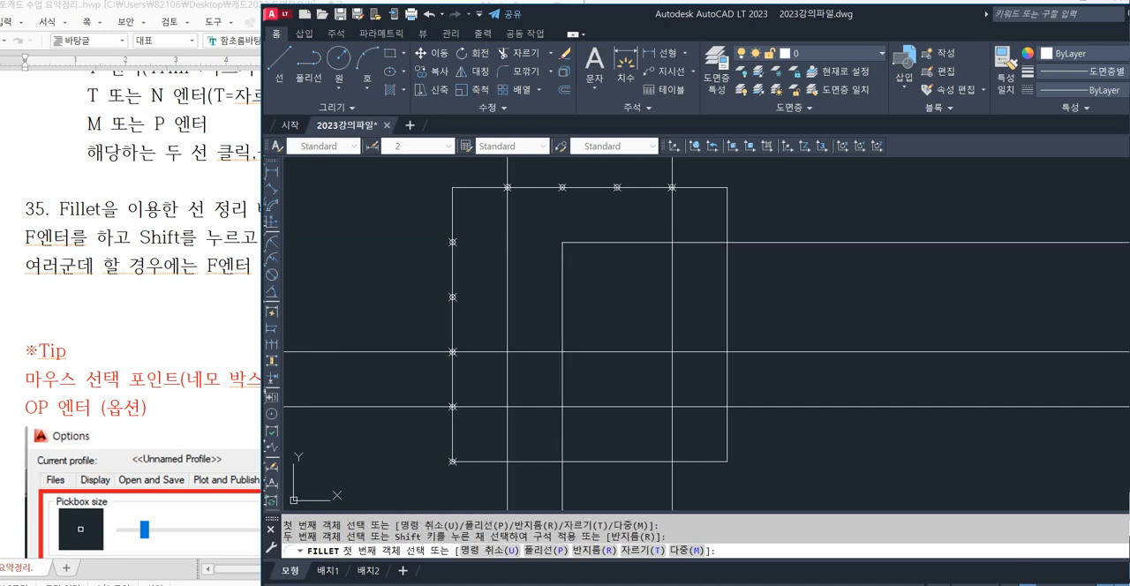
{"action": "key", "text": "ctrl+z"}
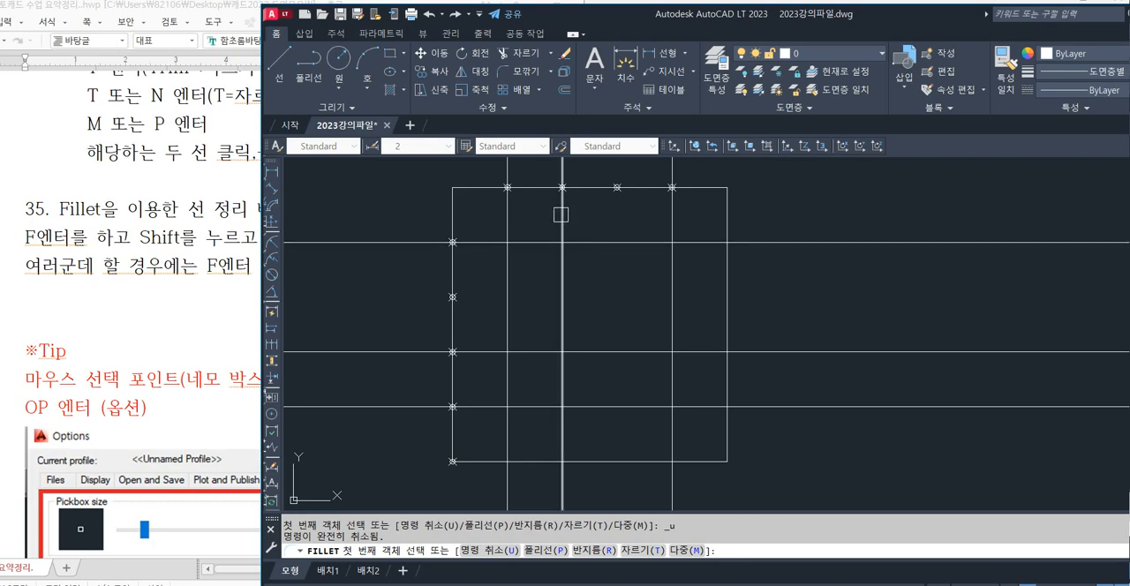
Fillet sharp corners between the second vertical and upper horizontal lines, and between the first vertical and middle horizontal lines.
{"action": "left_click", "coordinate": [560, 215]}
{"action": "left_click", "coordinate": [537, 234]}
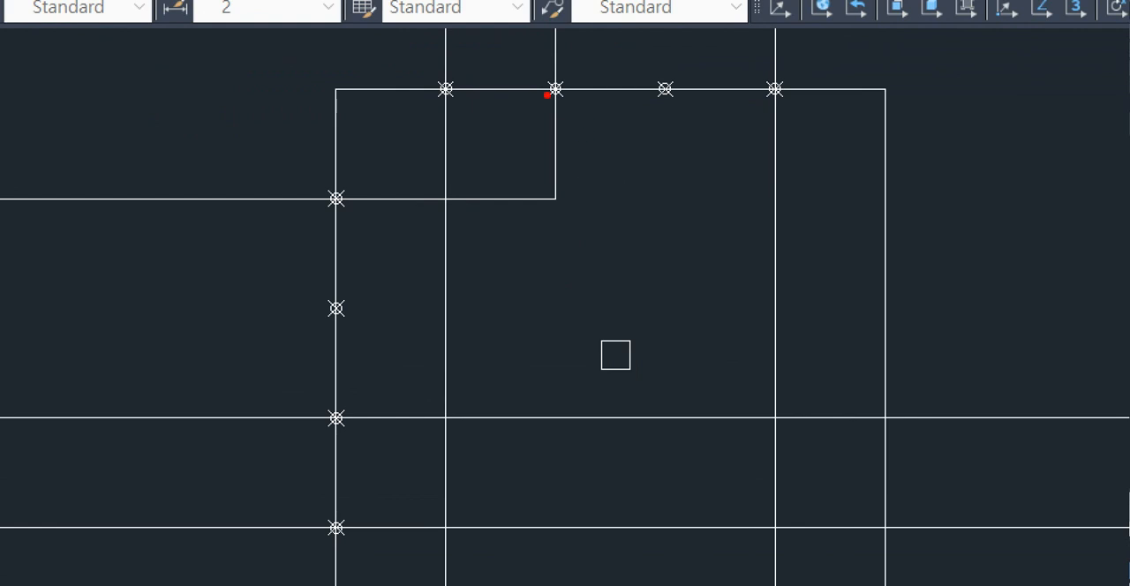
{"action": "left_click_drag", "start_coordinate": [547, 94], "coordinate": [384, 207]}
{"action": "left_click_drag", "start_coordinate": [684, 161], "coordinate": [634, 233]}
{"action": "left_click_drag", "start_coordinate": [578, 306], "coordinate": [489, 368]}
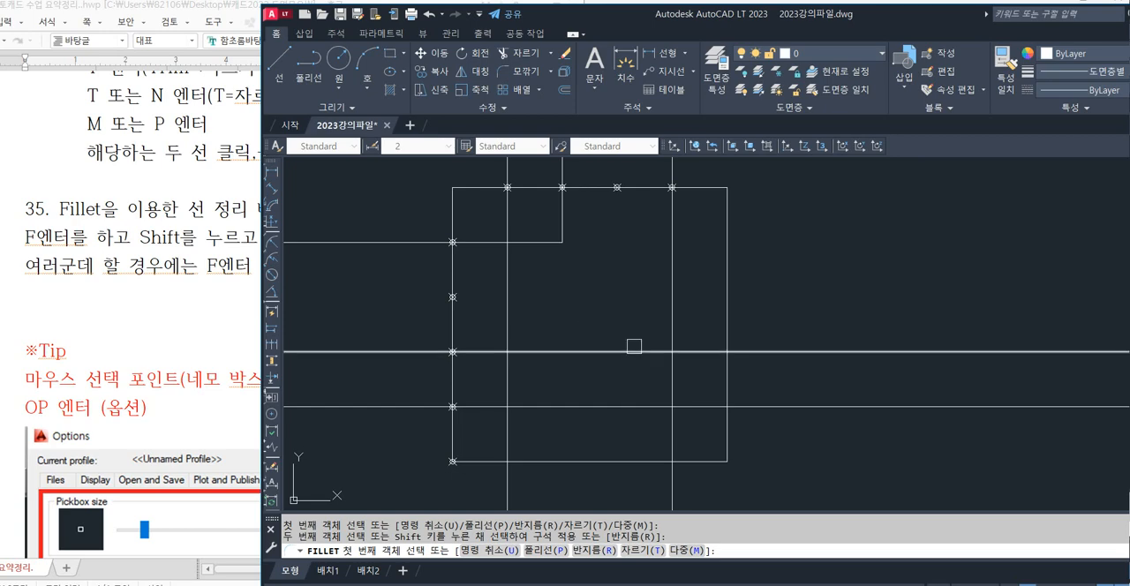
{"action": "left_click", "coordinate": [509, 381]}
{"action": "left_click", "coordinate": [550, 355]}
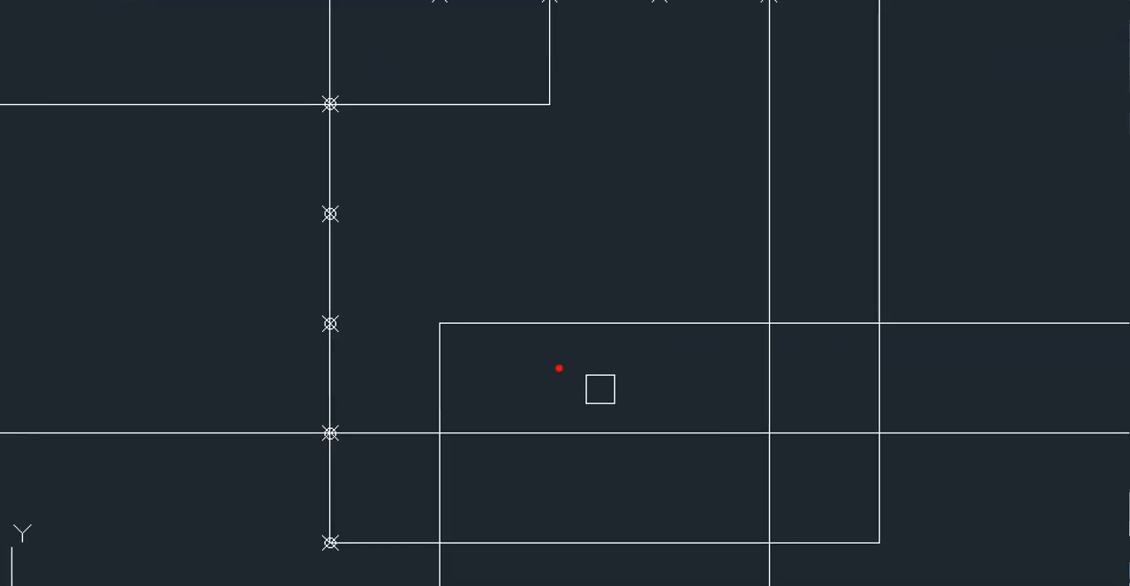
End Fillet and undo its corner joins on the construction lines.
{"action": "mouse_move", "coordinate": [579, 352]}
{"action": "left_mouse_down"}
{"action": "mouse_move", "coordinate": [561, 351]}
{"action": "mouse_move", "coordinate": [509, 419]}
{"action": "left_mouse_up"}
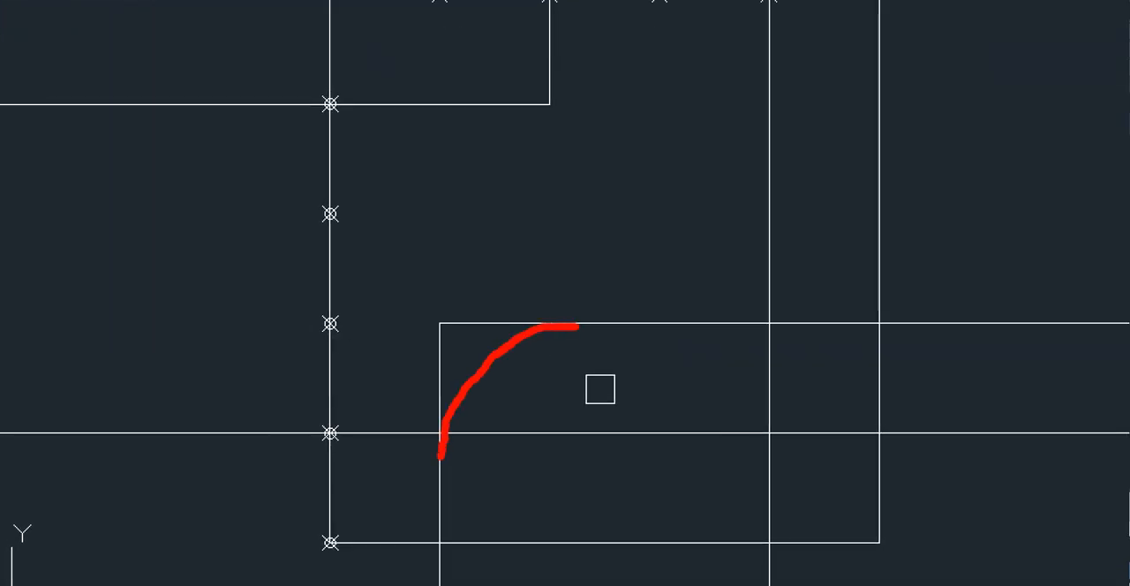
{"action": "left_click_drag", "start_coordinate": [439, 457], "coordinate": [433, 497]}
{"action": "left_click_drag", "start_coordinate": [449, 204], "coordinate": [411, 253]}
{"action": "left_click_drag", "start_coordinate": [397, 300], "coordinate": [374, 356]}
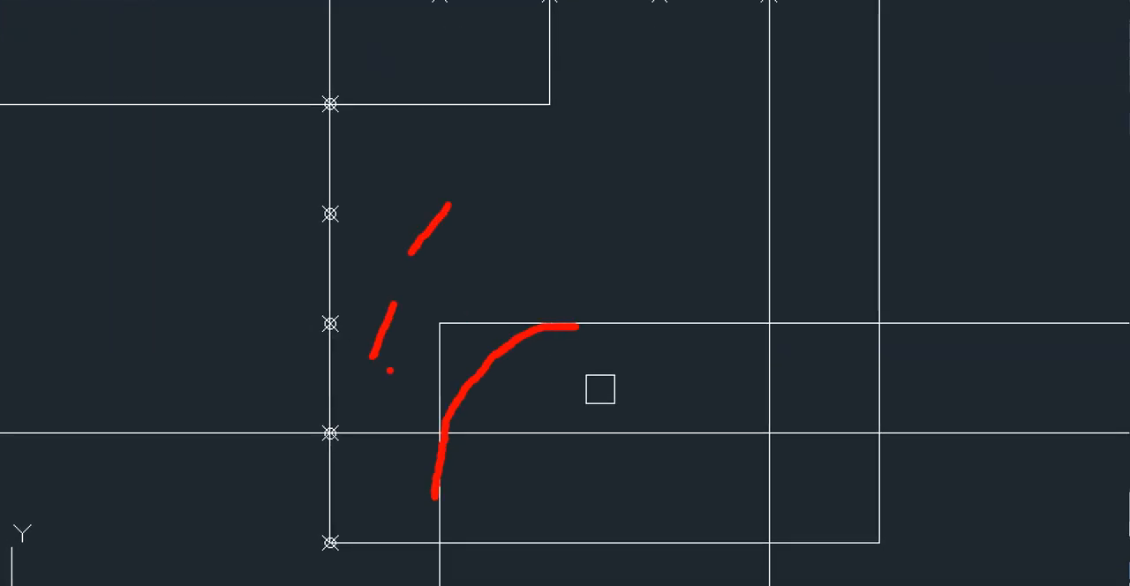
{"action": "key", "text": "Escape"}
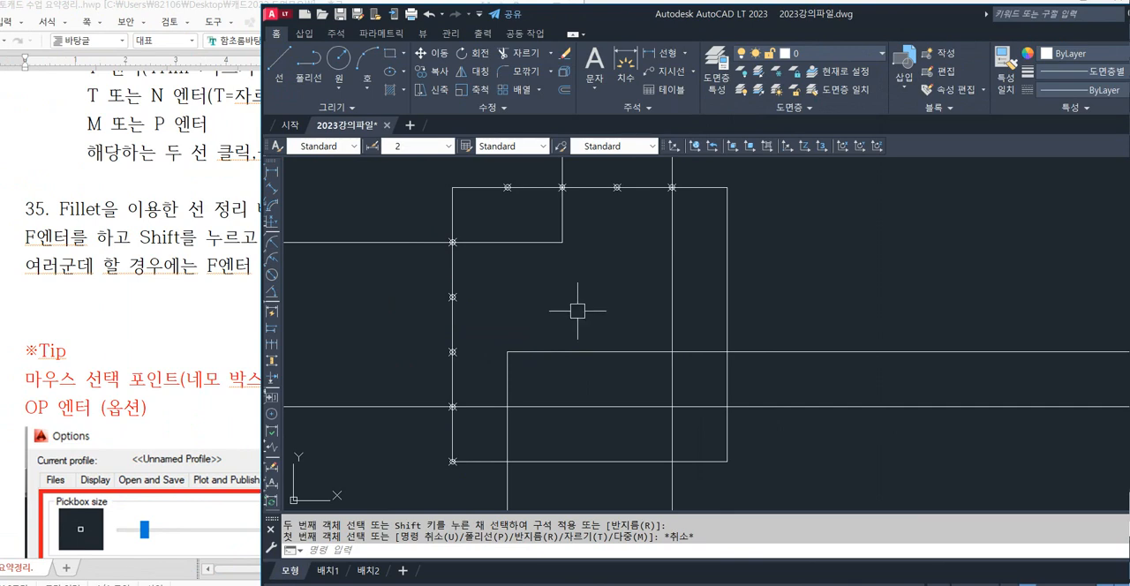
{"action": "key", "text": "ctrl+z"}
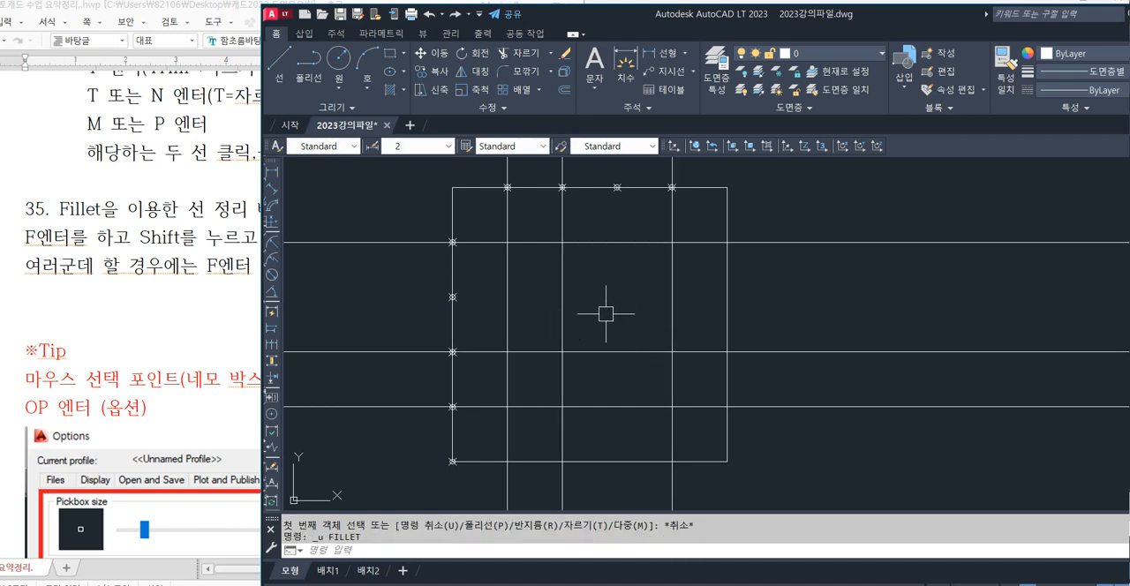
Trim the horizontal lines between the first two verticals, the second vertical's upper piece and the first vertical between the upper and middle horizontals.
{"action": "type", "text": "tr"}
{"action": "key", "text": "Return"}
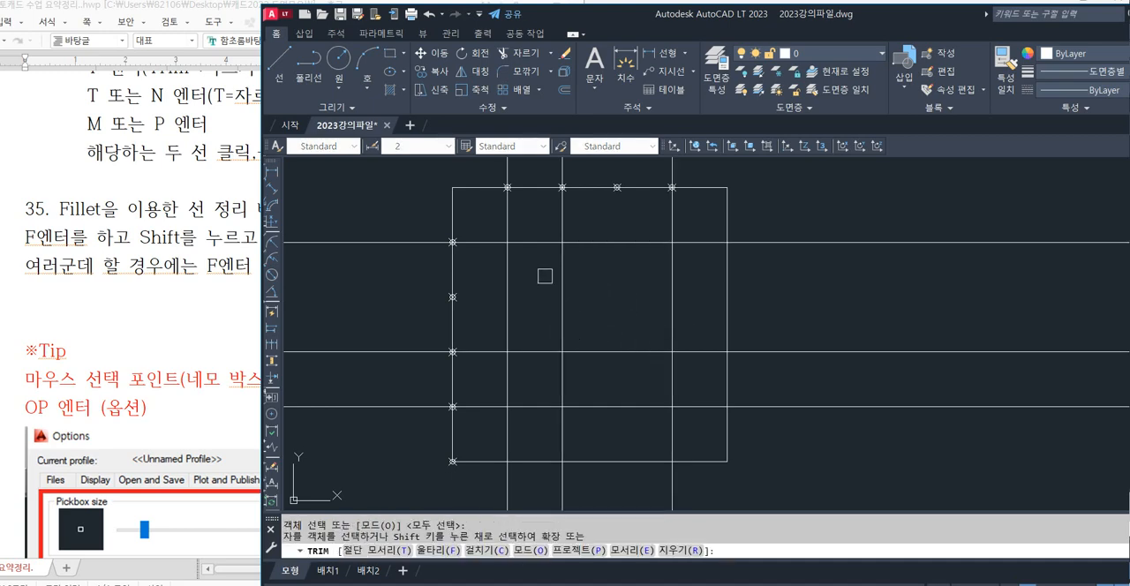
{"action": "left_click", "coordinate": [538, 241]}
{"action": "left_click", "coordinate": [560, 225]}
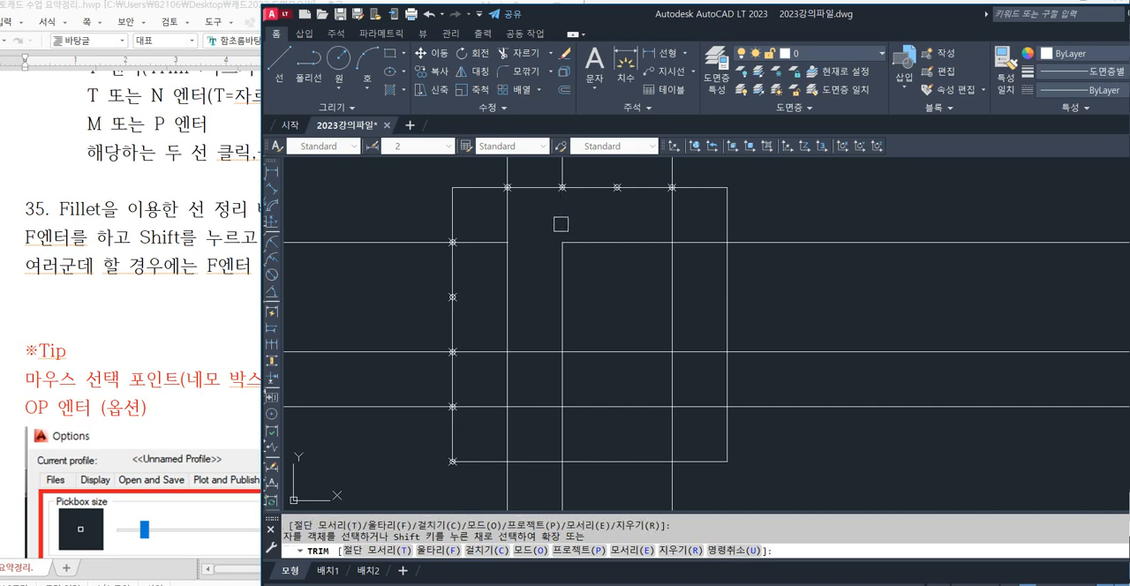
{"action": "left_click", "coordinate": [507, 280]}
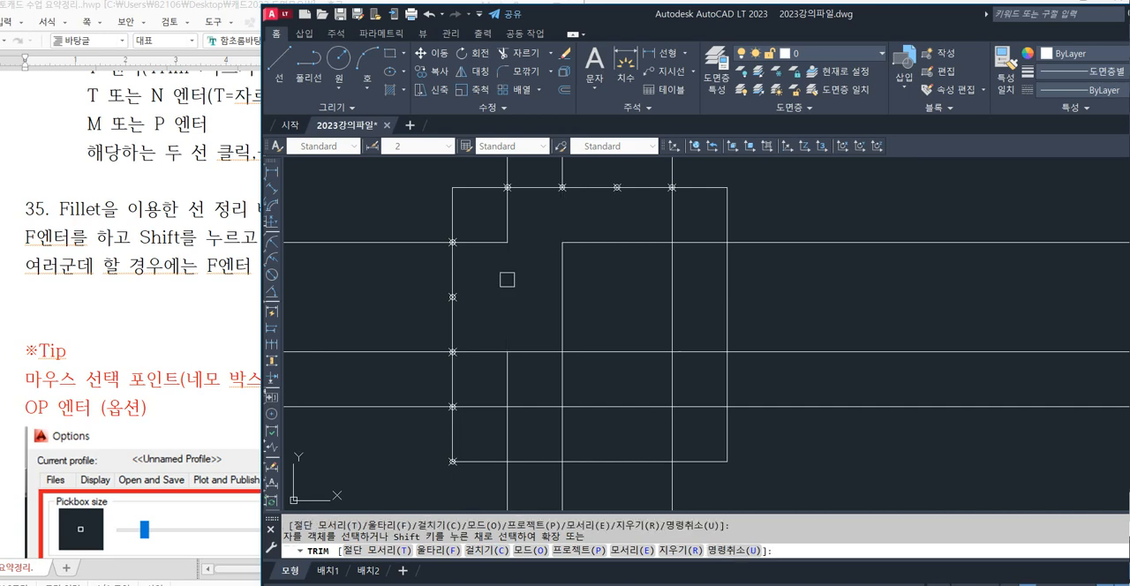
{"action": "left_click", "coordinate": [536, 351]}
{"action": "left_click", "coordinate": [543, 406]}
Trim the construction line ends extending beyond all four sides of the square using crossing selections.
{"action": "left_click", "coordinate": [860, 197]}
{"action": "left_click", "coordinate": [766, 455]}
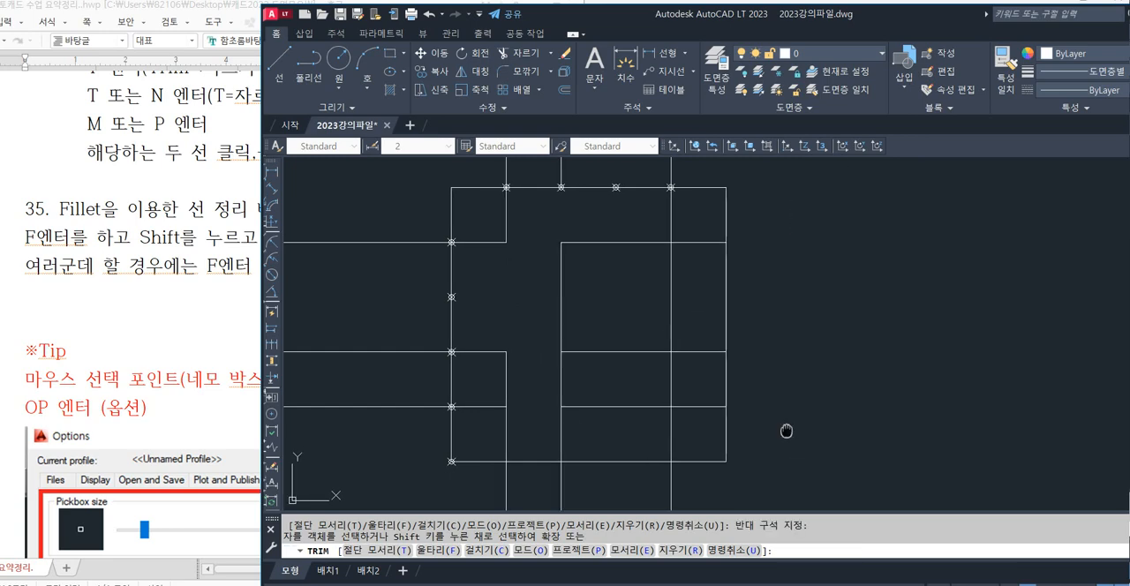
{"action": "middle_click_drag", "start_coordinate": [787, 430], "coordinate": [802, 296]}
{"action": "left_click", "coordinate": [791, 377]}
{"action": "left_click", "coordinate": [422, 410]}
{"action": "middle_click_drag", "start_coordinate": [417, 307], "coordinate": [504, 467]}
{"action": "left_click", "coordinate": [503, 471]}
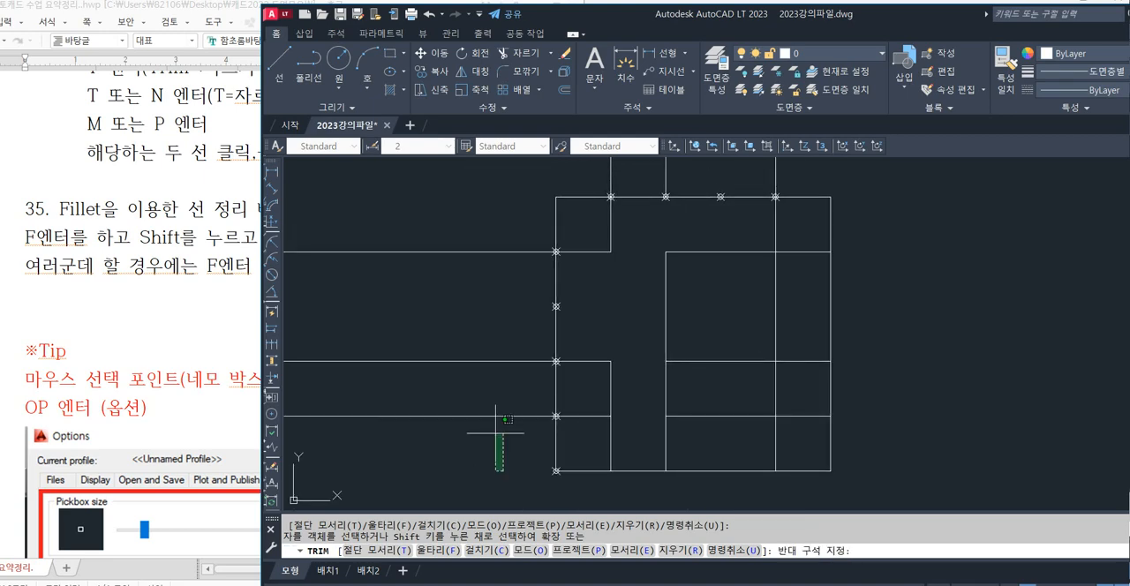
{"action": "left_click", "coordinate": [469, 206]}
{"action": "middle_click_drag", "start_coordinate": [655, 265], "coordinate": [550, 310]}
{"action": "left_click", "coordinate": [763, 193]}
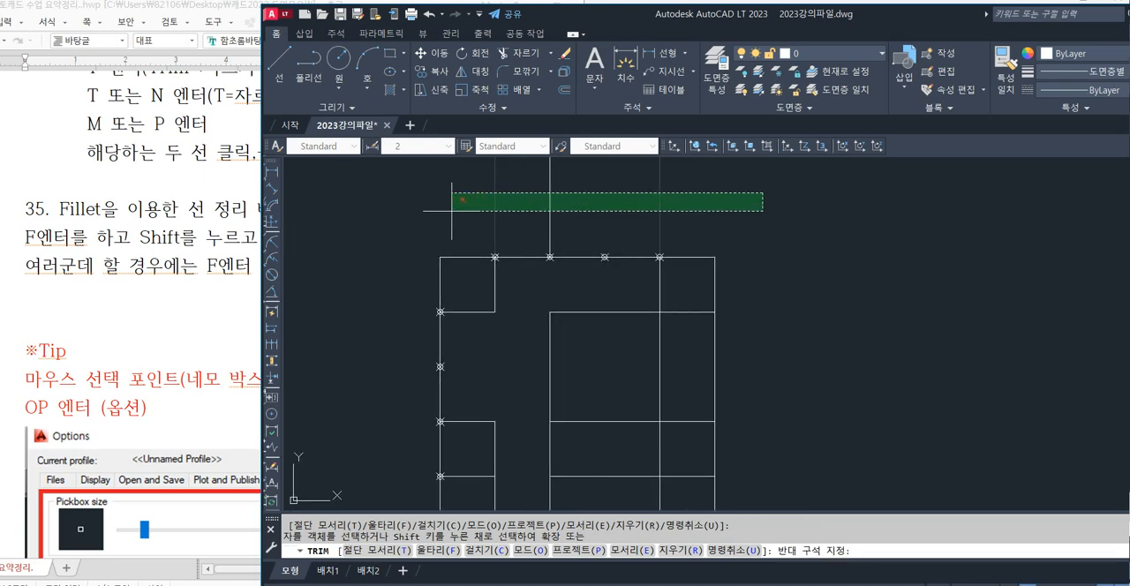
{"action": "left_click", "coordinate": [452, 211]}
{"action": "mouse_move", "coordinate": [613, 371]}
{"action": "middle_mouse_down"}
{"action": "mouse_move", "coordinate": [583, 317]}
{"action": "mouse_move", "coordinate": [610, 354]}
{"action": "middle_mouse_up"}
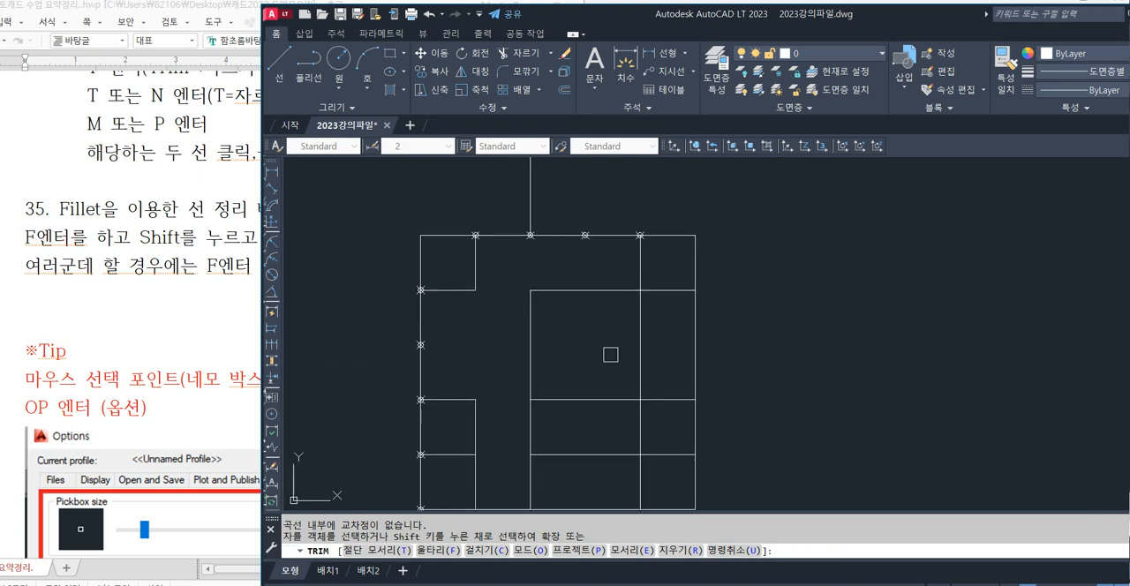
{"action": "key", "text": "Return"}
Delete the leftover vertical line piece above the square's top edge.
{"action": "left_click", "coordinate": [530, 201]}
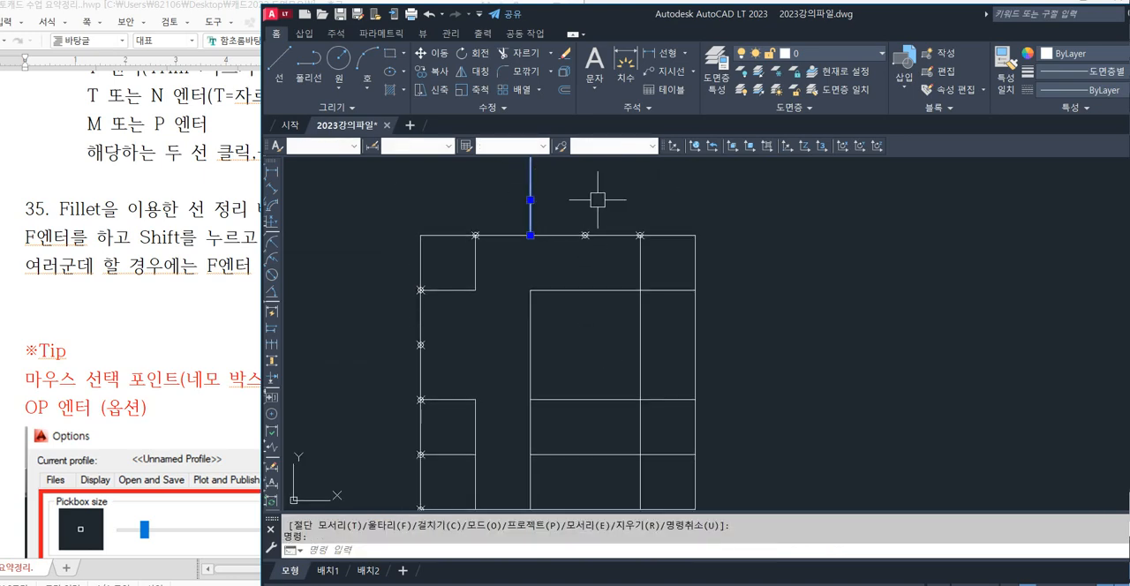
{"action": "key", "text": "Delete"}
{"action": "mouse_move", "coordinate": [820, 308]}
{"action": "middle_mouse_down"}
{"action": "mouse_move", "coordinate": [806, 290]}
{"action": "mouse_move", "coordinate": [827, 290]}
{"action": "middle_mouse_up"}
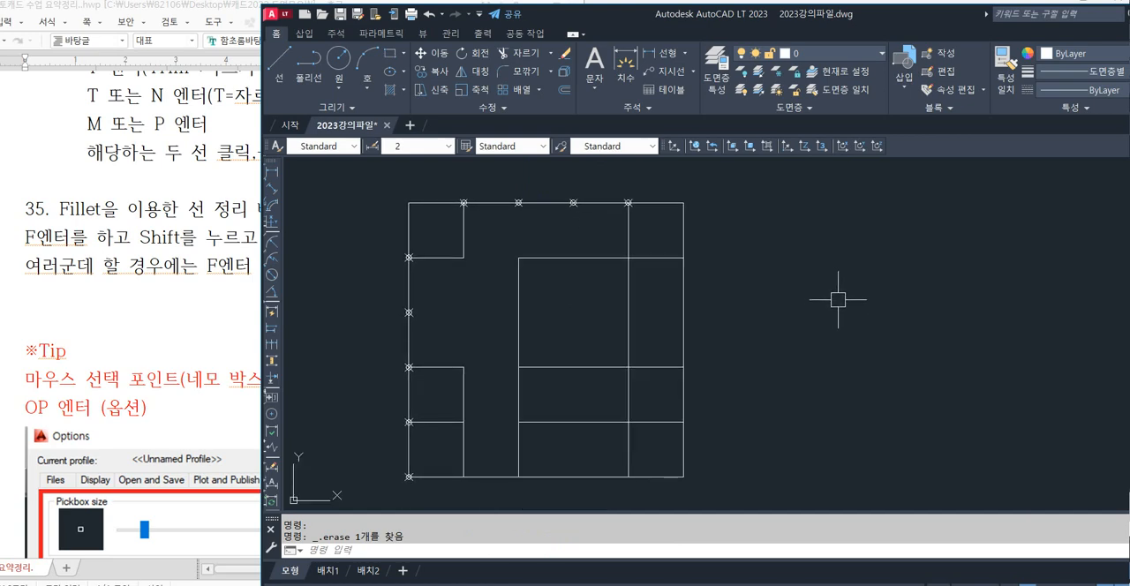
Trim the last vertical between the upper and lowest horizontals, the upper horizontal's right end, and the second vertical between the two lower horizontals.
{"action": "type", "text": "tr"}
{"action": "key", "text": "Return"}
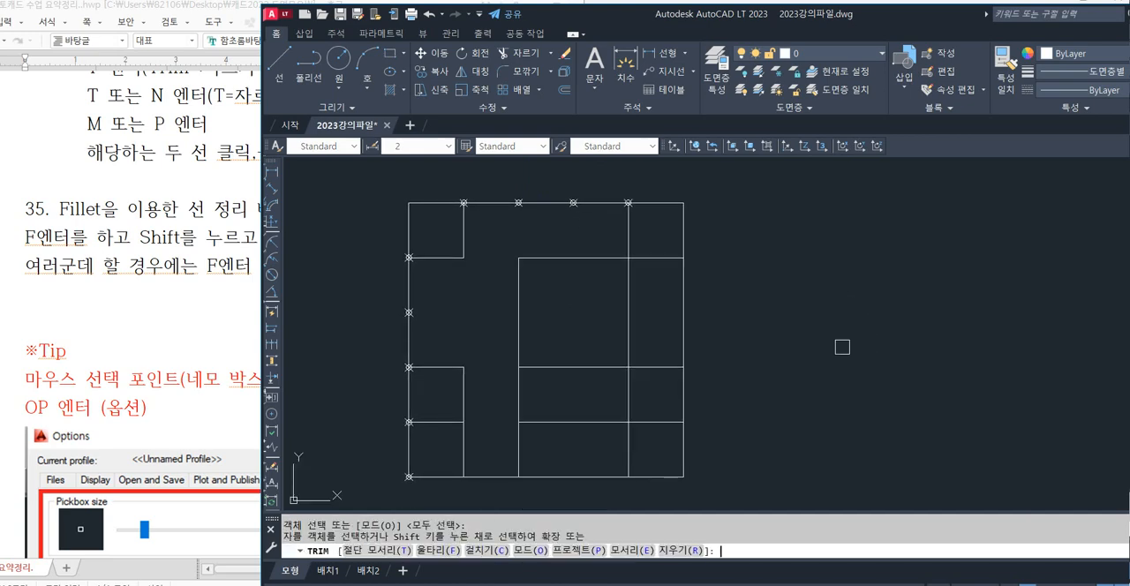
{"action": "left_click", "coordinate": [629, 388]}
{"action": "left_click", "coordinate": [632, 331]}
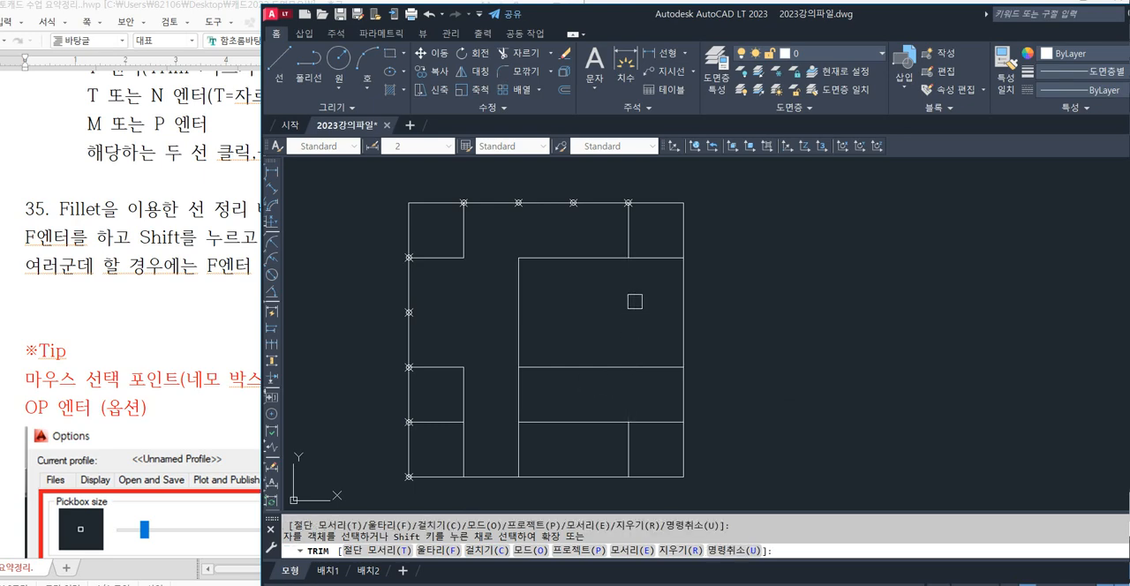
{"action": "left_click", "coordinate": [649, 258]}
{"action": "left_click", "coordinate": [520, 388]}
{"action": "key", "text": "Return"}
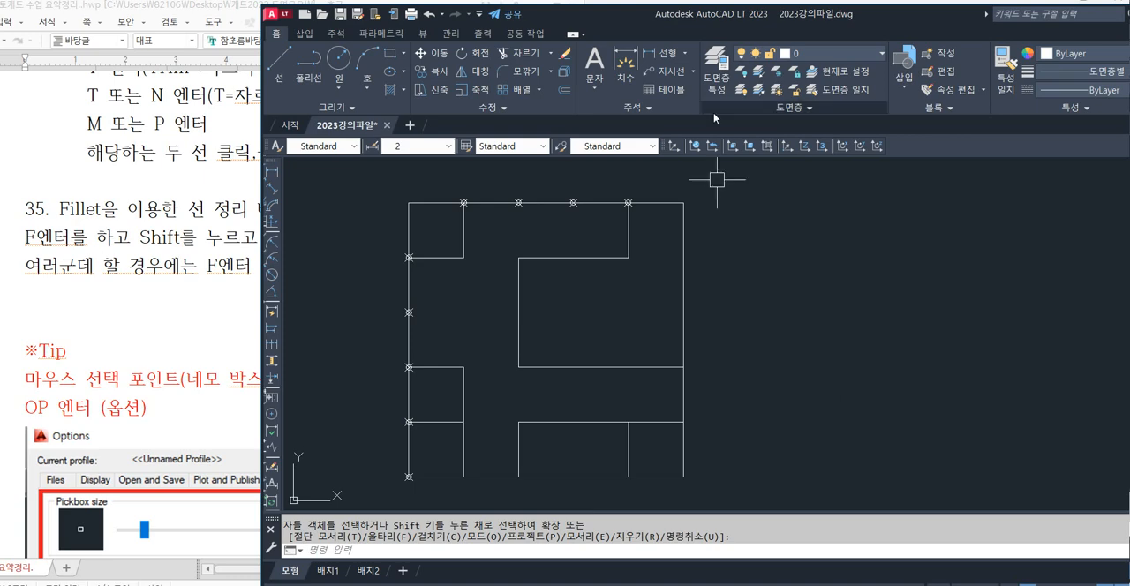
Insert 남을부위 before 클릭,클릭 in the last line of section 35 in the Hangul notes, and return to AutoCAD.
{"action": "left_click", "coordinate": [210, 264]}
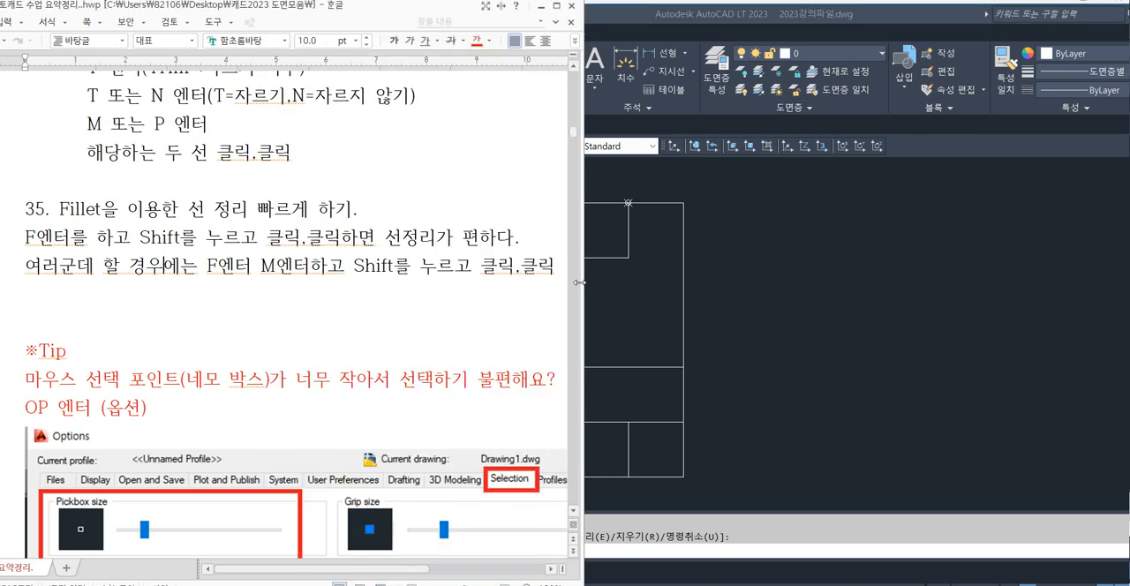
{"action": "left_click_drag", "start_coordinate": [577, 288], "coordinate": [822, 288]}
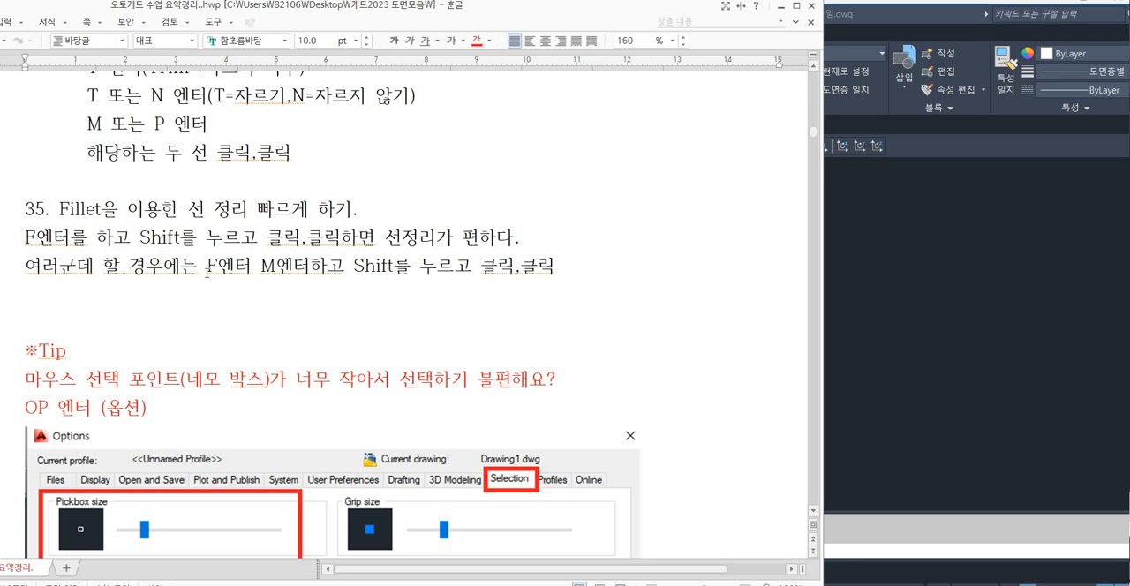
{"action": "left_click_drag", "start_coordinate": [203, 264], "coordinate": [394, 265]}
{"action": "left_click", "coordinate": [466, 269]}
{"action": "type", "text": "남을부위"}
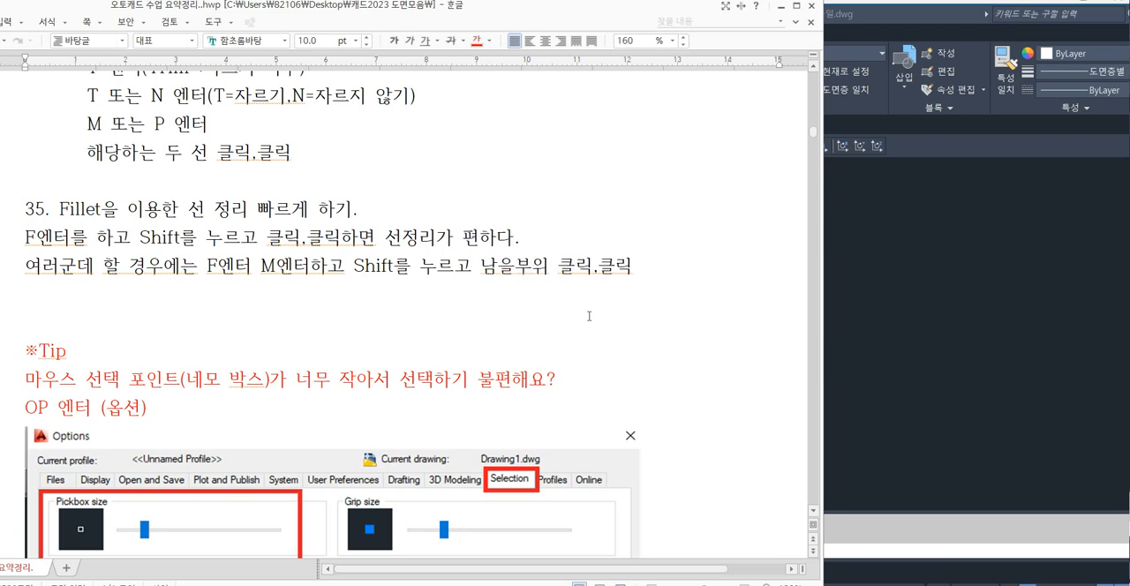
{"action": "left_click", "coordinate": [909, 320]}
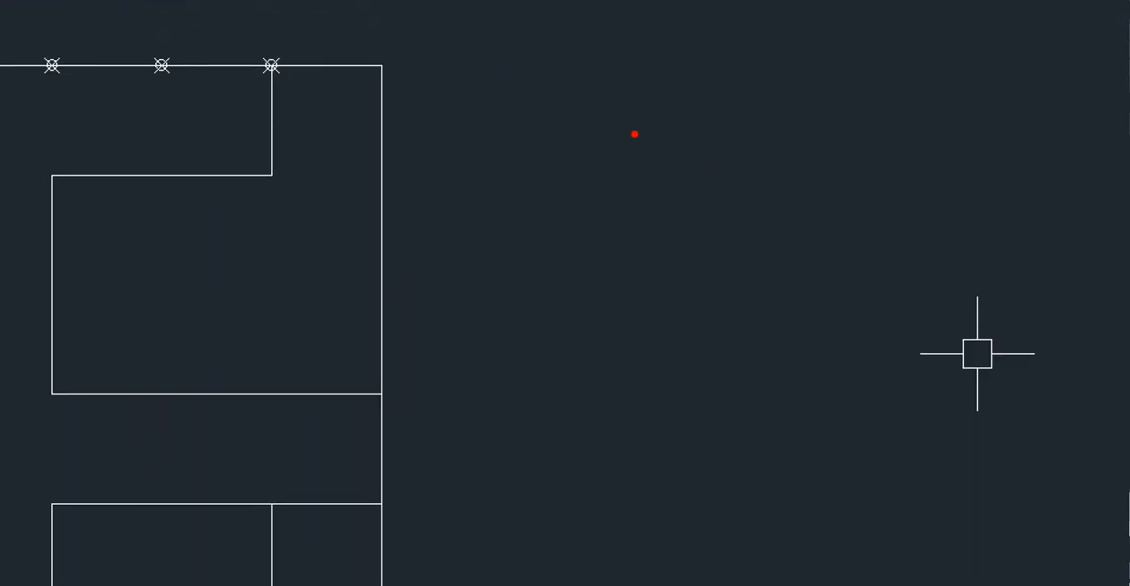
{"action": "left_click_drag", "start_coordinate": [632, 126], "coordinate": [631, 409]}
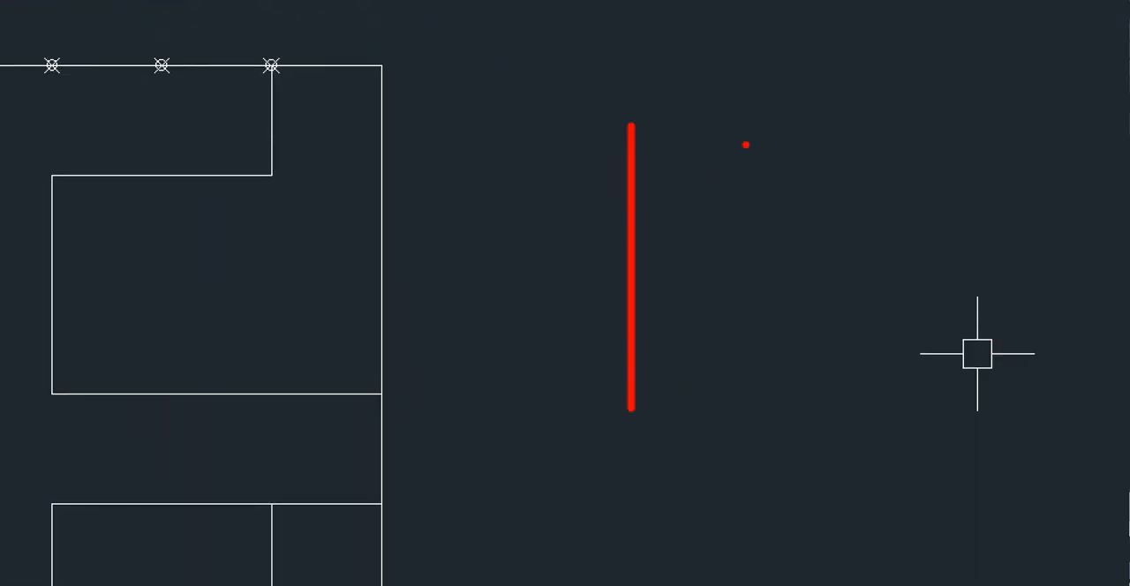
{"action": "left_click_drag", "start_coordinate": [761, 94], "coordinate": [761, 399]}
{"action": "left_click_drag", "start_coordinate": [553, 207], "coordinate": [930, 207]}
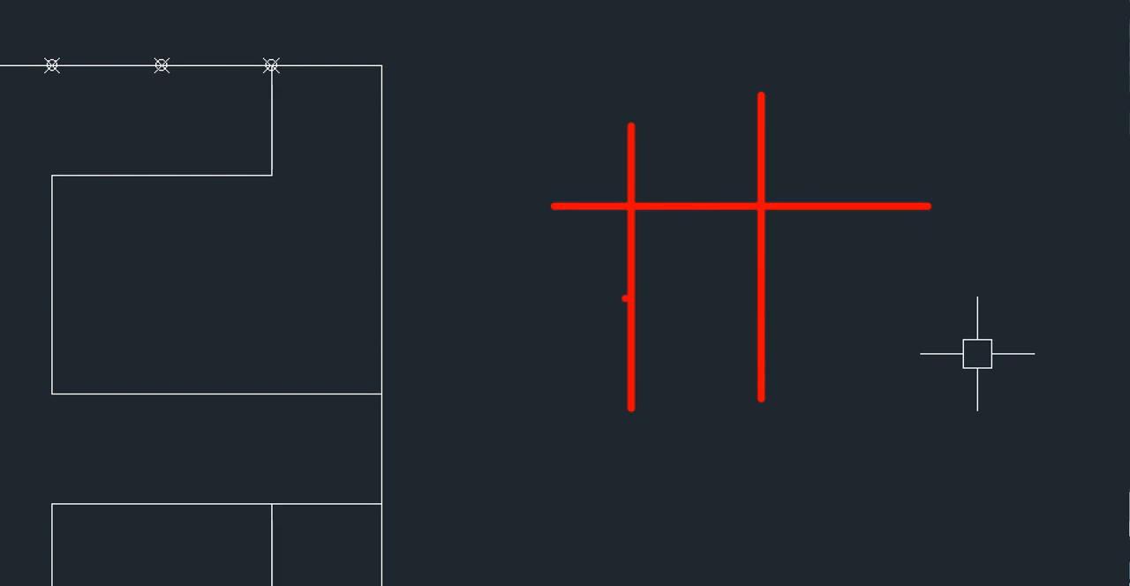
{"action": "left_click_drag", "start_coordinate": [507, 313], "coordinate": [924, 313]}
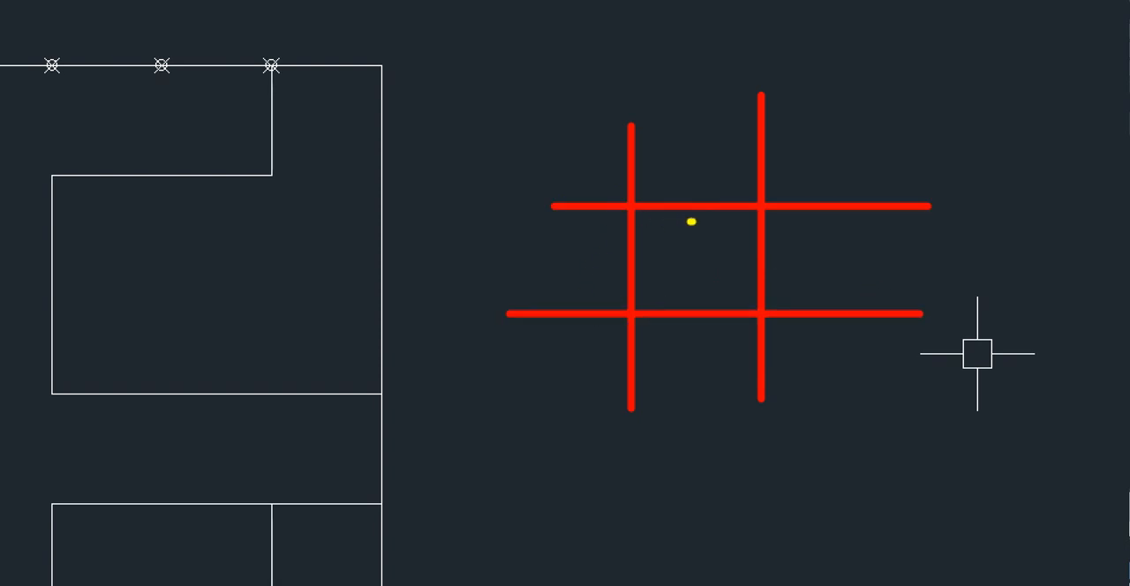
{"action": "mouse_move", "coordinate": [691, 222]}
{"action": "left_mouse_down"}
{"action": "mouse_move", "coordinate": [699, 210]}
{"action": "mouse_move", "coordinate": [687, 227]}
{"action": "left_mouse_up"}
{"action": "mouse_move", "coordinate": [629, 265]}
{"action": "left_mouse_down"}
{"action": "mouse_move", "coordinate": [650, 255]}
{"action": "mouse_move", "coordinate": [636, 285]}
{"action": "left_mouse_up"}
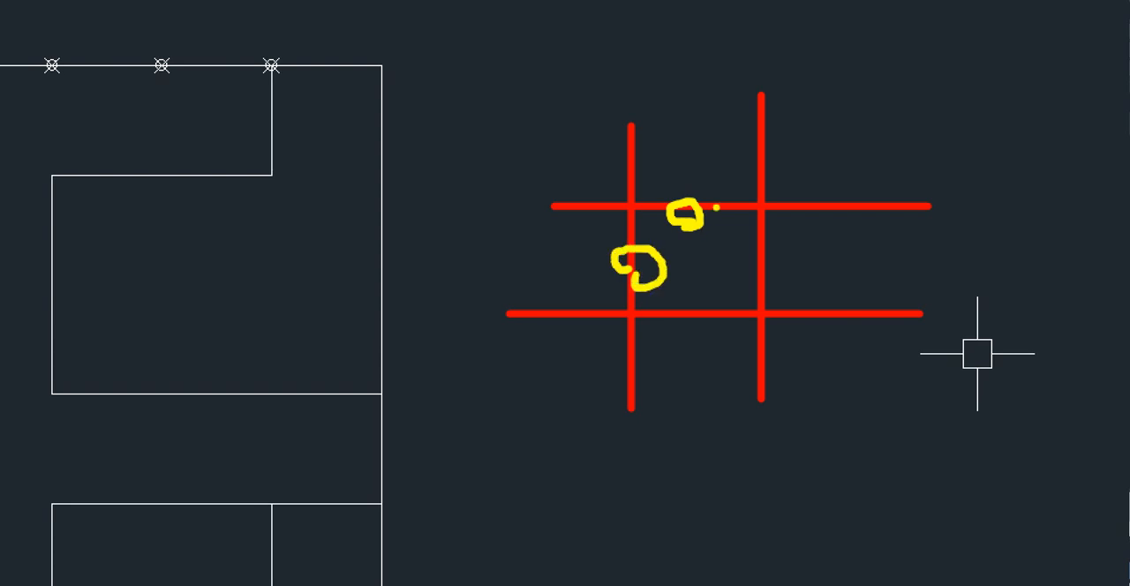
{"action": "mouse_move", "coordinate": [716, 208]}
{"action": "left_mouse_down"}
{"action": "mouse_move", "coordinate": [629, 231]}
{"action": "mouse_move", "coordinate": [633, 282]}
{"action": "left_mouse_up"}
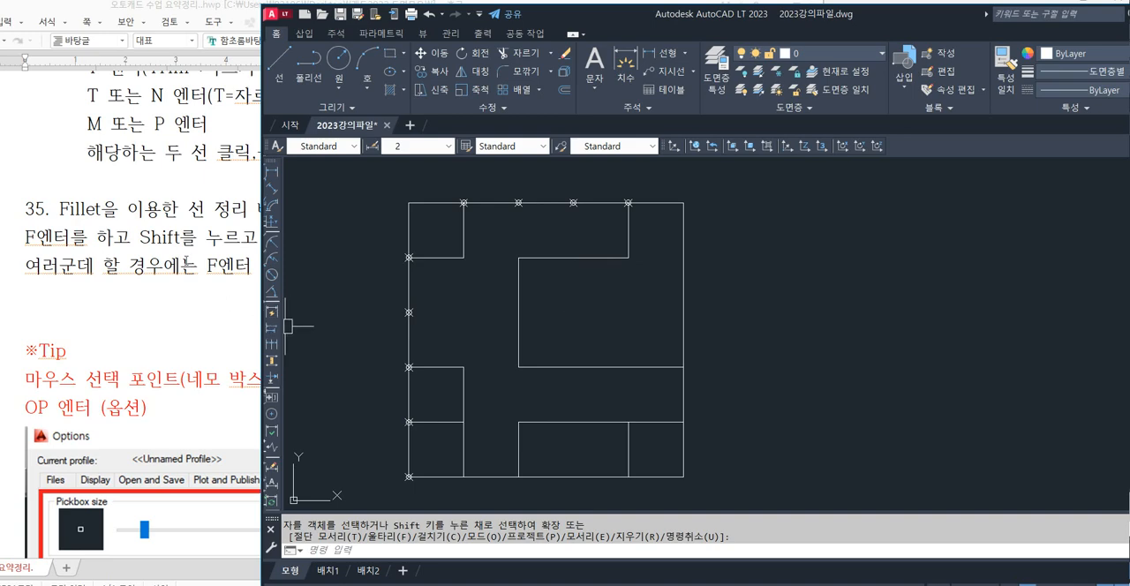
Search the Hangul notes for 무한선, review the angled and bisecting construction line sections 57 and 58, and return to AutoCAD.
{"action": "left_click", "coordinate": [186, 258]}
{"action": "key", "text": "ctrl+f"}
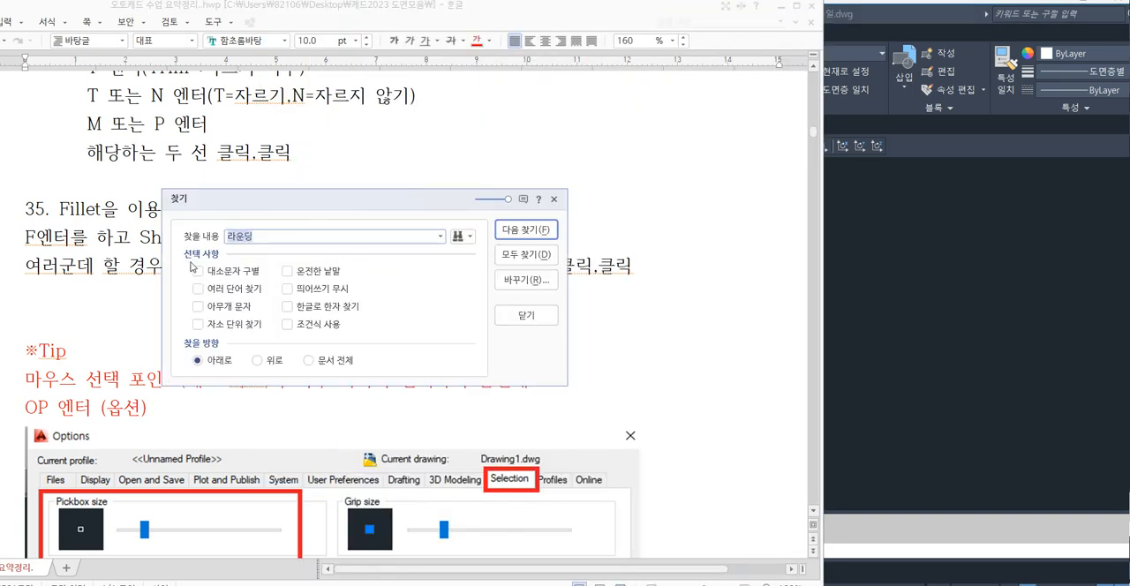
{"action": "type", "text": "무한선"}
{"action": "key", "text": "Return"}
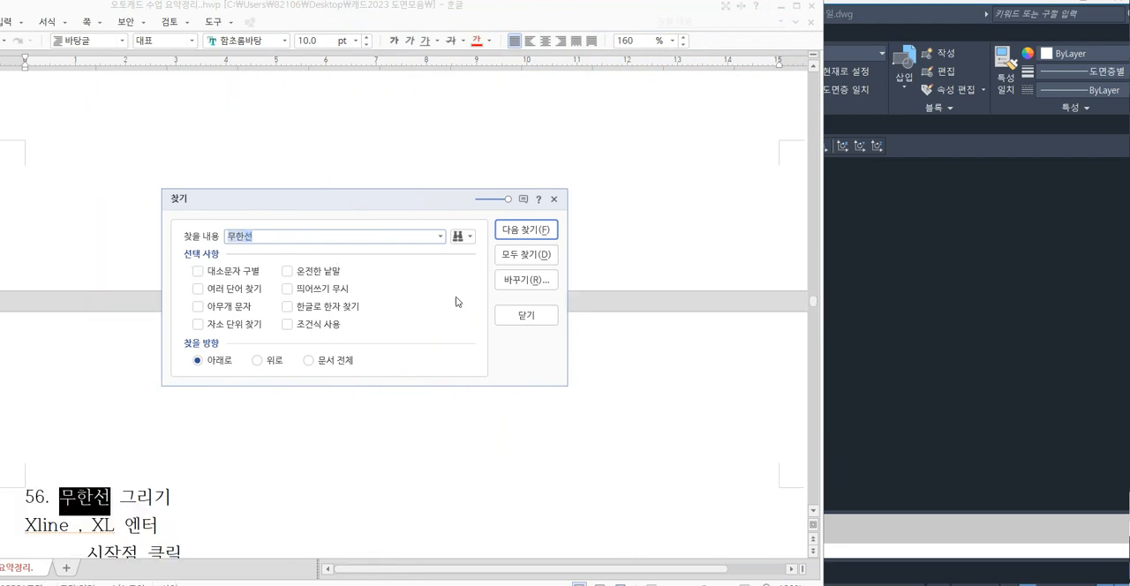
{"action": "left_click", "coordinate": [526, 315]}
{"action": "scroll", "coordinate": [397, 330], "scroll_direction": "down", "scroll_amount": 6}
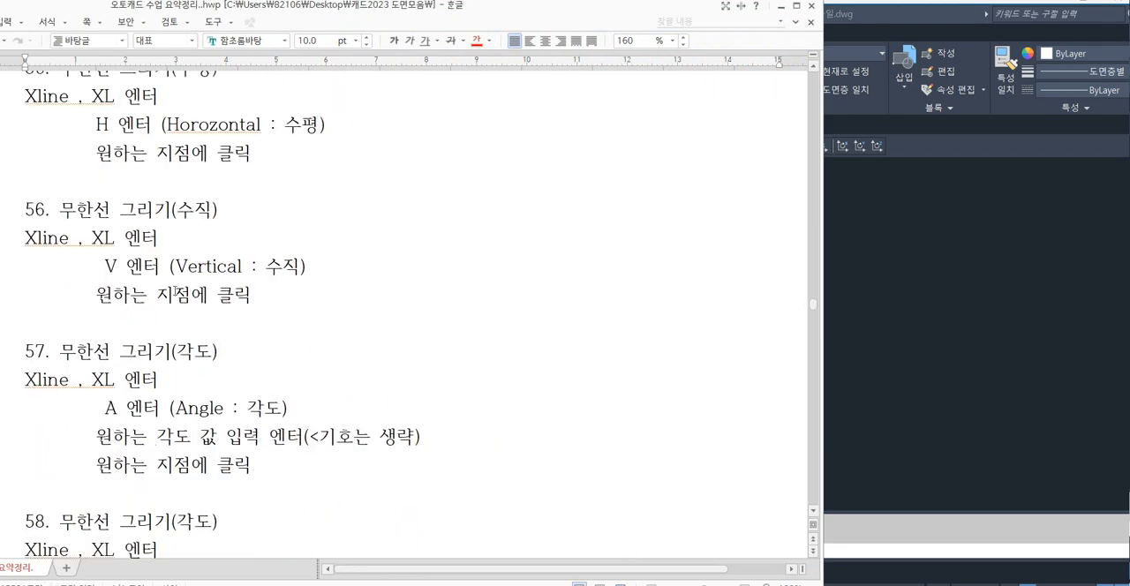
{"action": "scroll", "coordinate": [63, 210], "scroll_direction": "down", "scroll_amount": 2}
{"action": "left_click_drag", "start_coordinate": [61, 192], "coordinate": [293, 281]}
{"action": "left_click_drag", "start_coordinate": [360, 286], "coordinate": [370, 286]}
{"action": "left_click", "coordinate": [890, 355]}
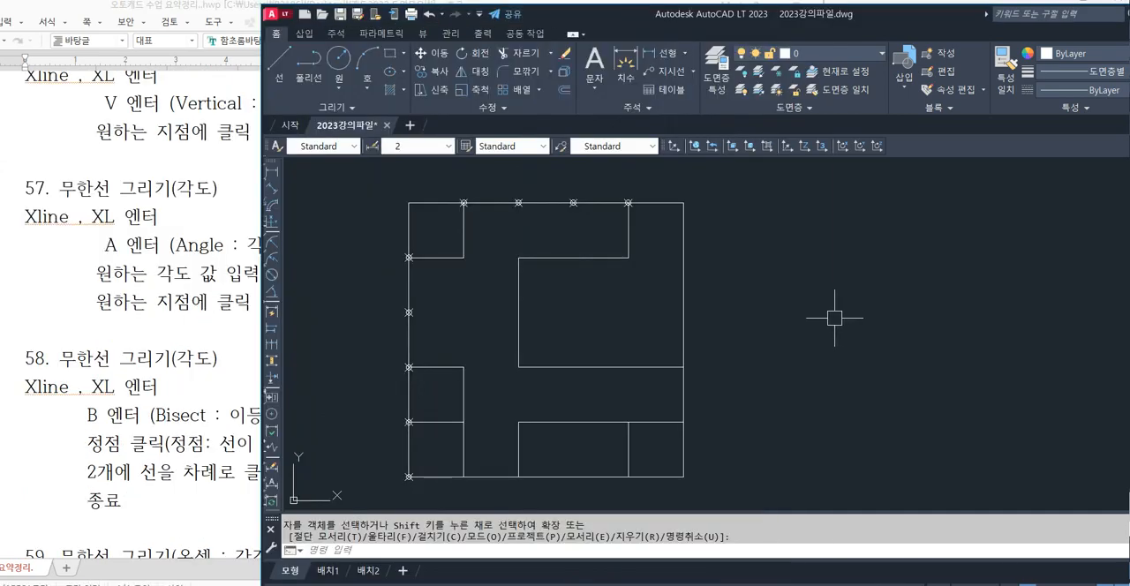
Try XLINE at a 45° angle through three inner line corners and the square's lower-right corner, and undo the construction lines.
{"action": "type", "text": "XL"}
{"action": "key", "text": "Return"}
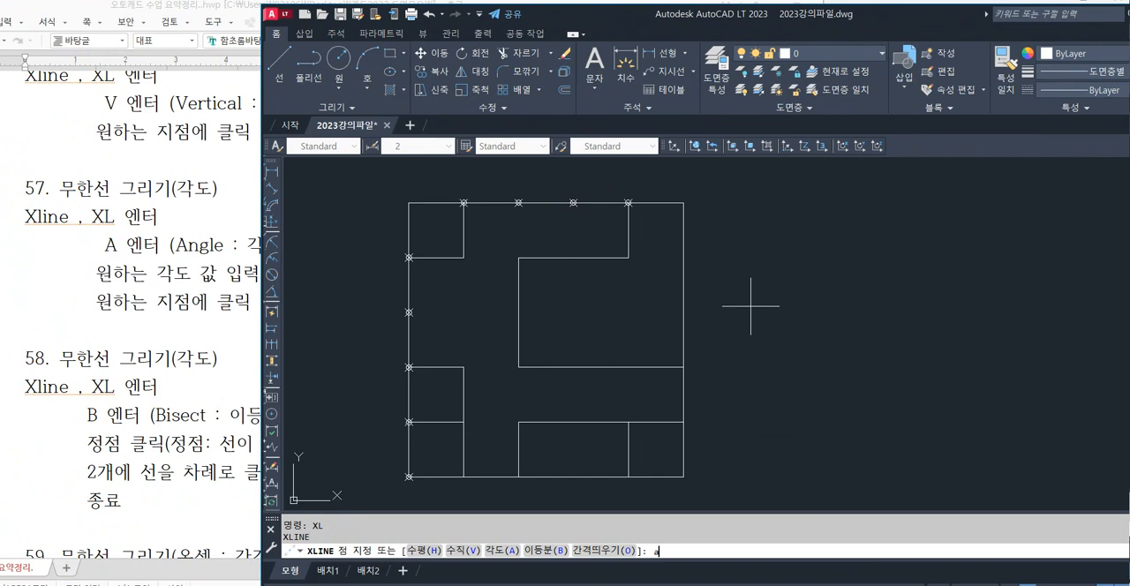
{"action": "key", "text": "Return"}
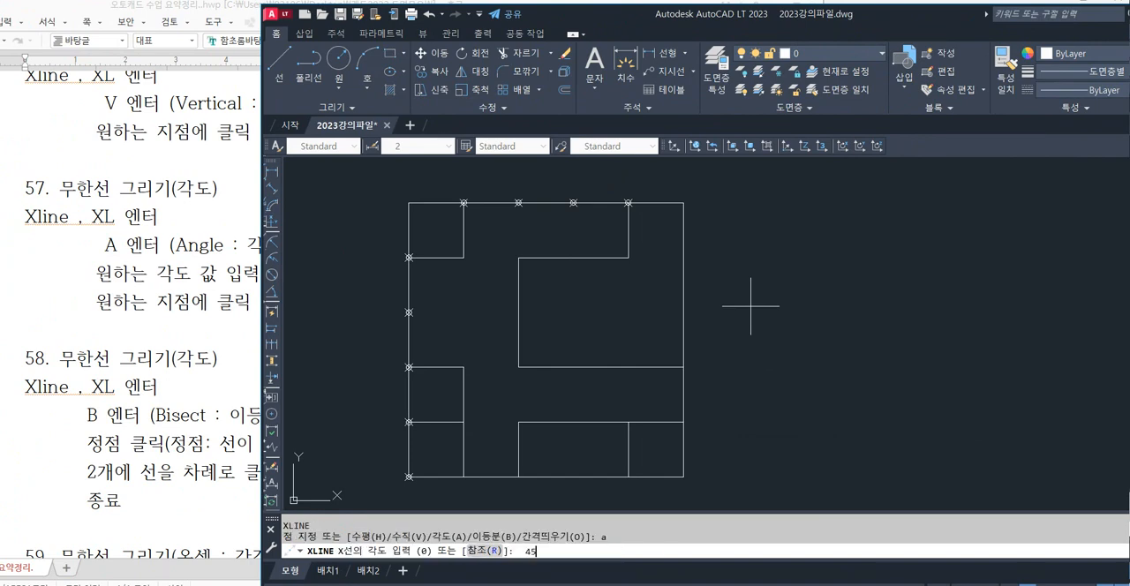
{"action": "key", "text": "Return"}
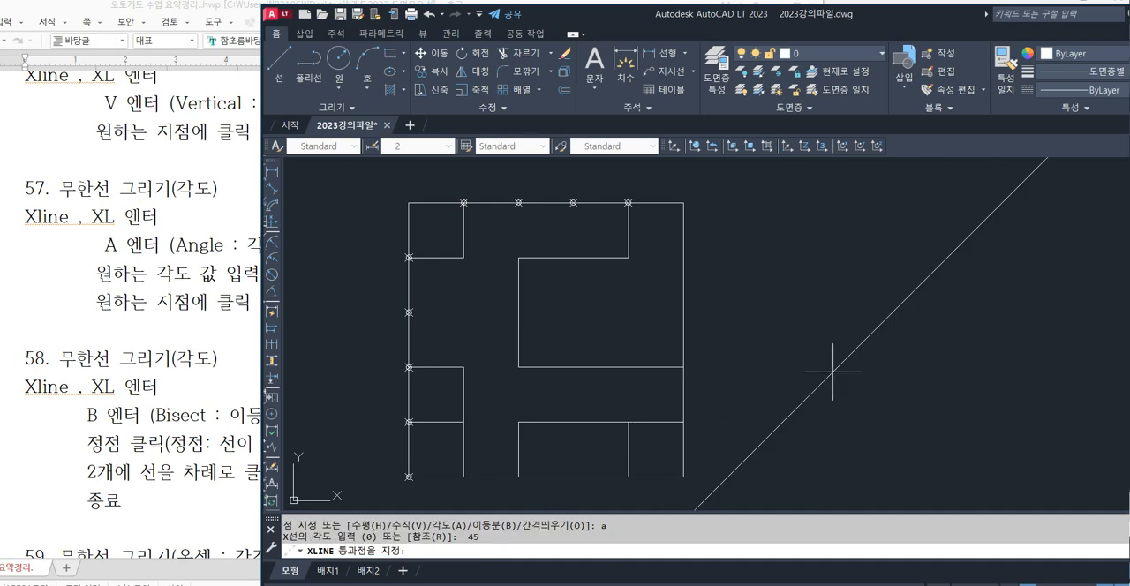
{"action": "left_click", "coordinate": [519, 258]}
{"action": "left_click", "coordinate": [518, 422]}
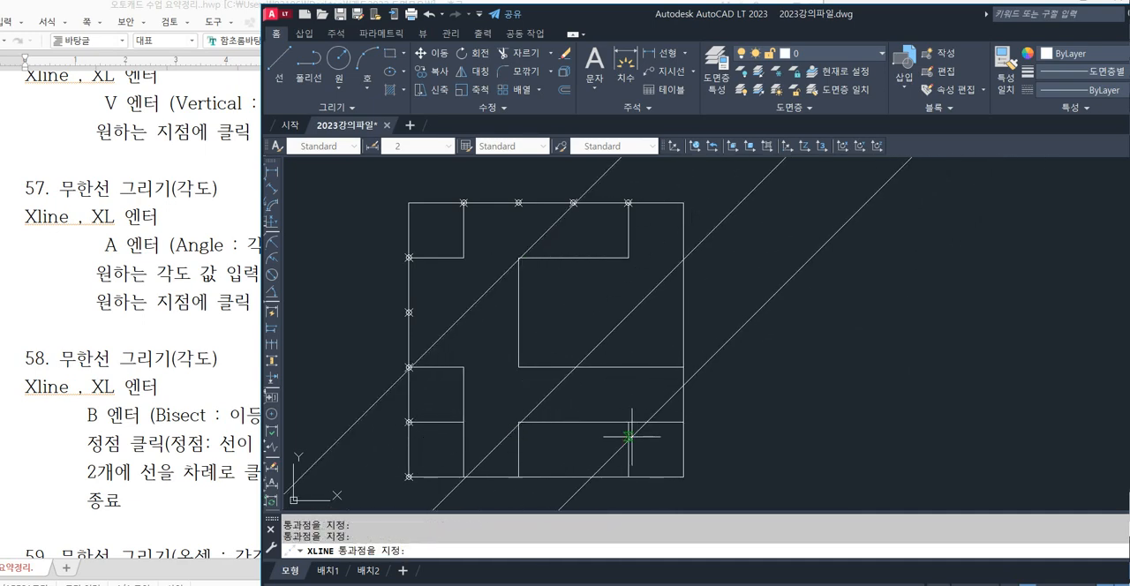
{"action": "left_click", "coordinate": [628, 422]}
{"action": "left_click", "coordinate": [683, 477]}
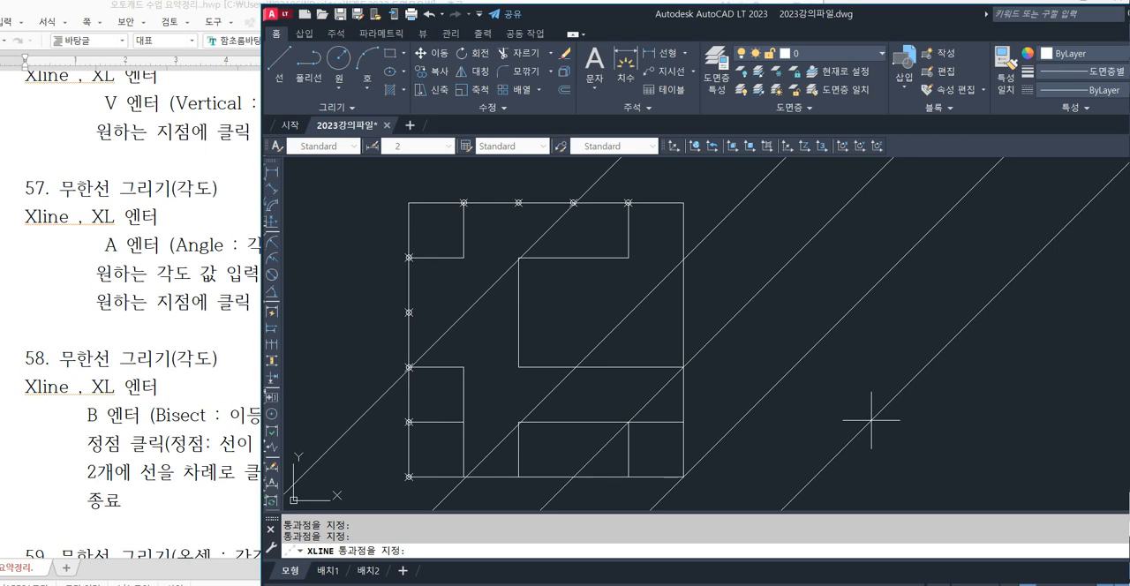
{"action": "key", "text": "Escape"}
{"action": "key", "text": "Escape"}
{"action": "key", "text": "Escape"}
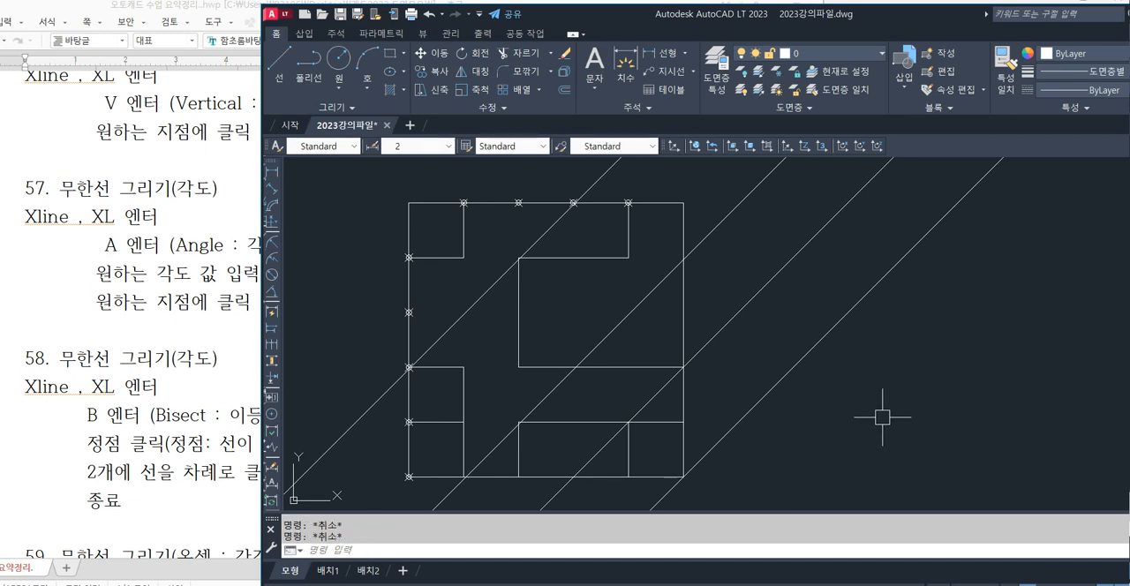
{"action": "key", "text": "ctrl+z"}
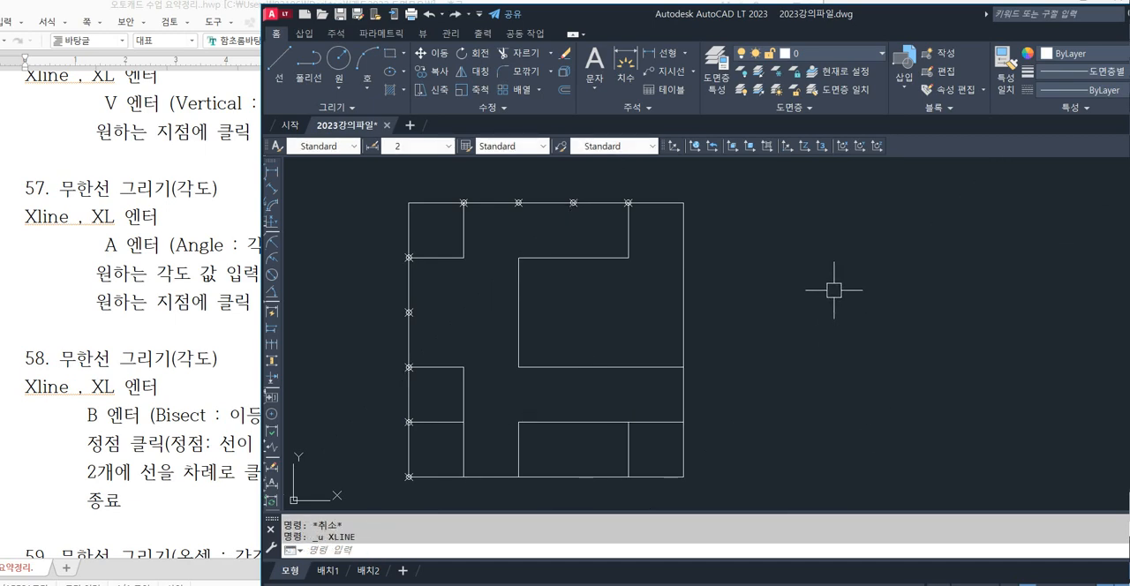
Draw four 45° construction lines with XLINE's Angle option through the inner corners of the upper-left, lower-left and lower-right line groups.
{"action": "type", "text": "xl"}
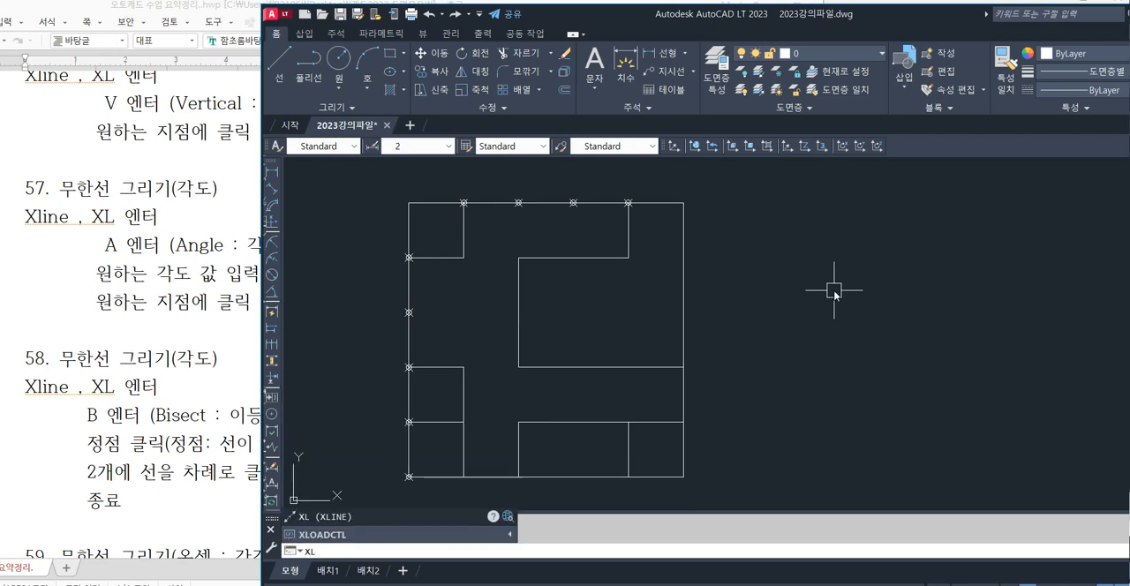
{"action": "key", "text": "Return"}
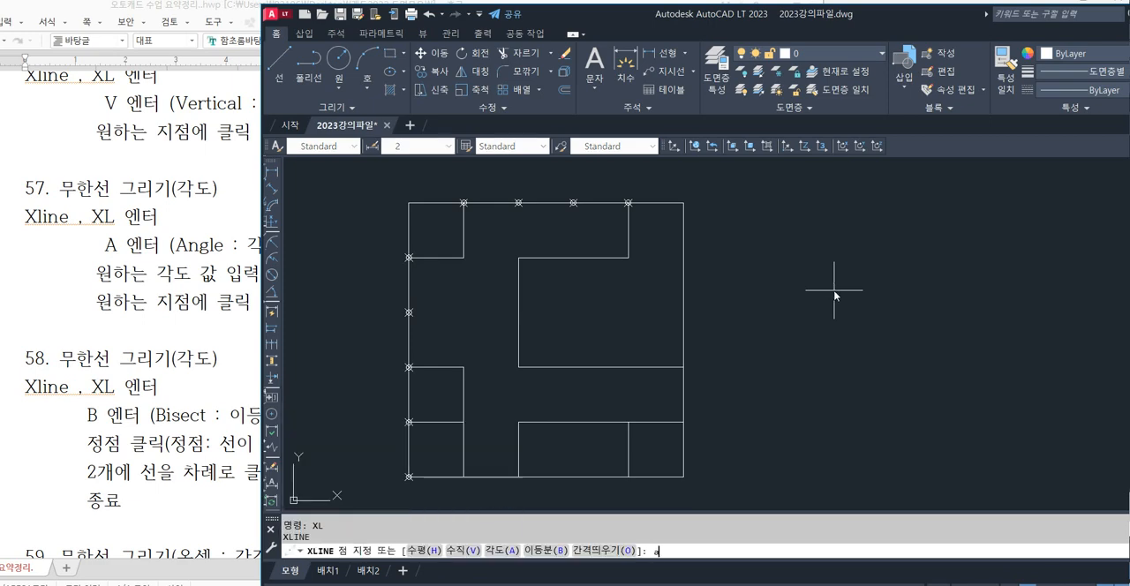
{"action": "key", "text": "Return"}
{"action": "key", "text": "Return"}
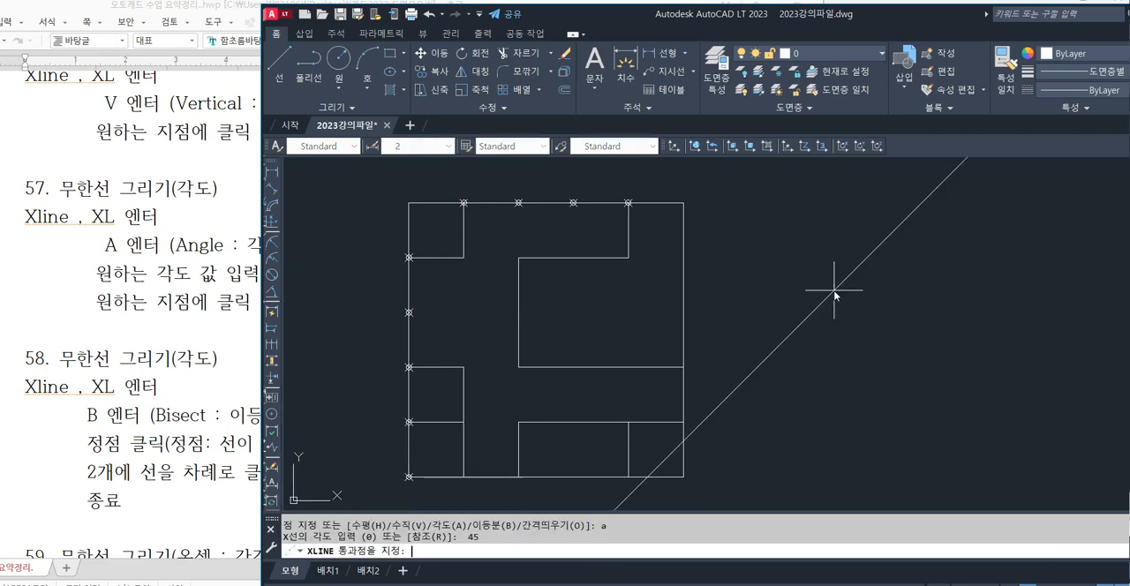
{"action": "left_click", "coordinate": [464, 257]}
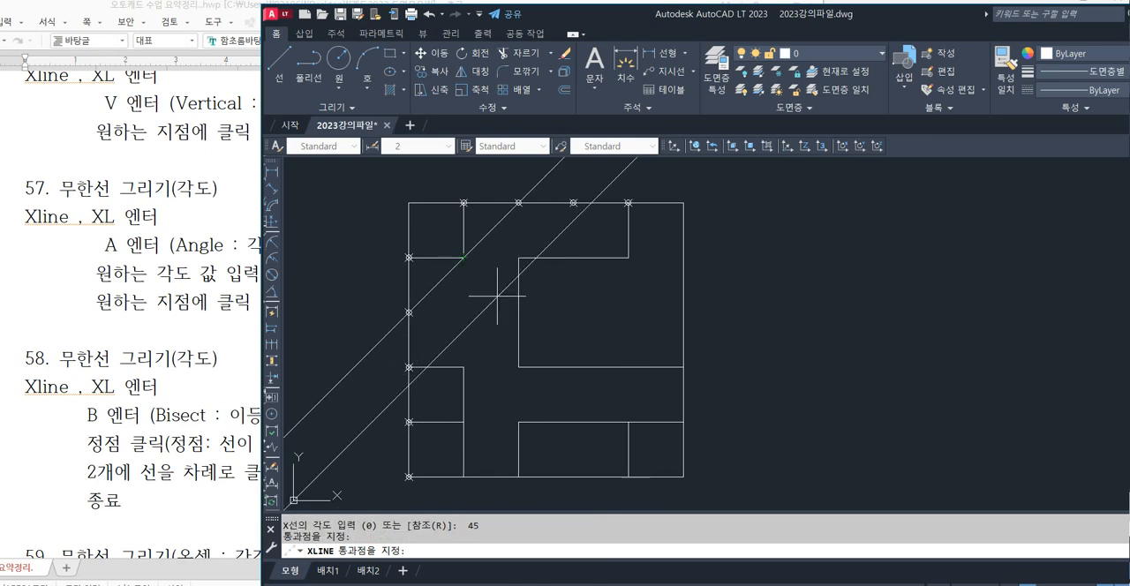
{"action": "left_click", "coordinate": [463, 367]}
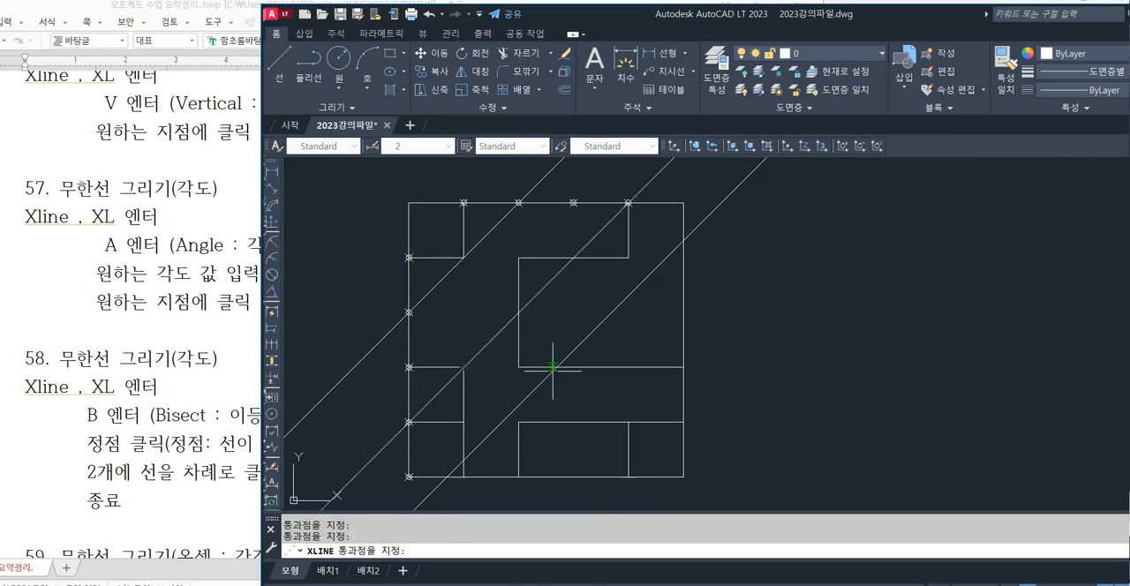
{"action": "left_click", "coordinate": [519, 422]}
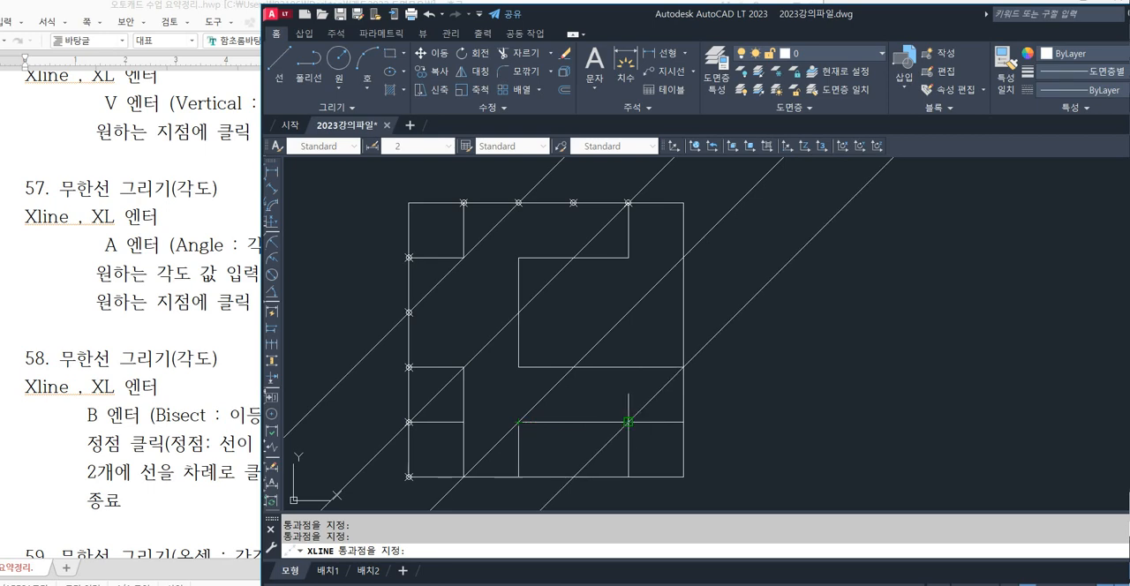
{"action": "left_click", "coordinate": [629, 422]}
{"action": "key", "text": "Escape"}
{"action": "key", "text": "F8"}
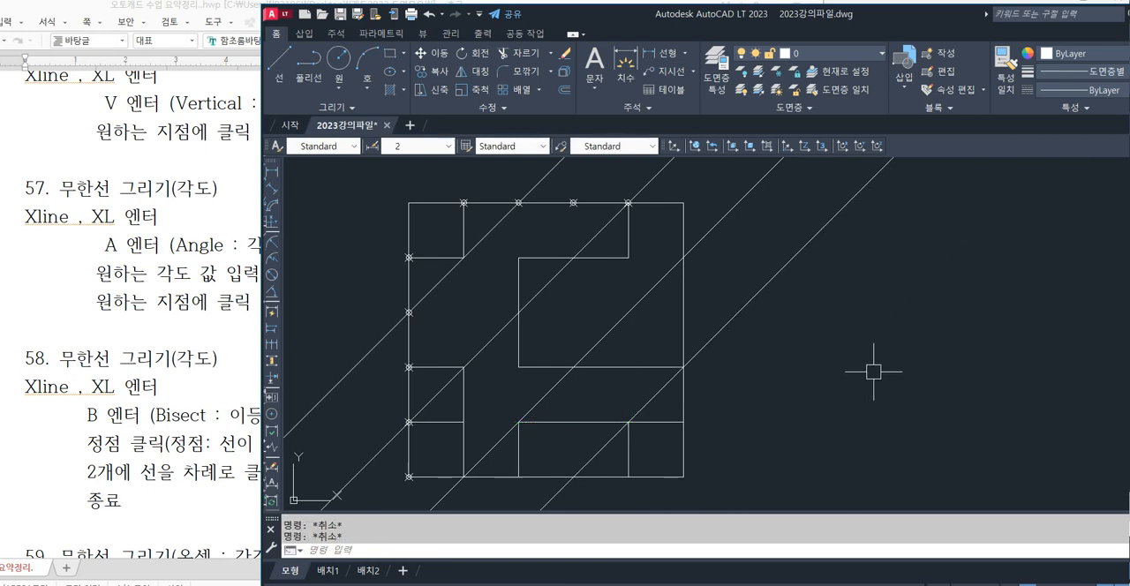
{"action": "key", "text": "F8"}
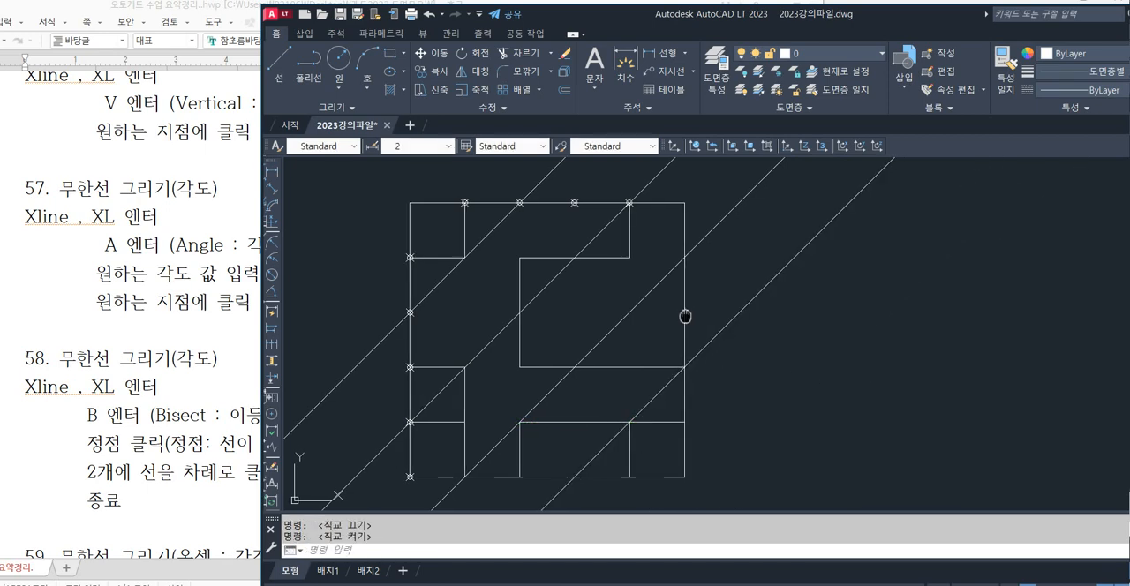
{"action": "middle_click_drag", "start_coordinate": [686, 316], "coordinate": [706, 298]}
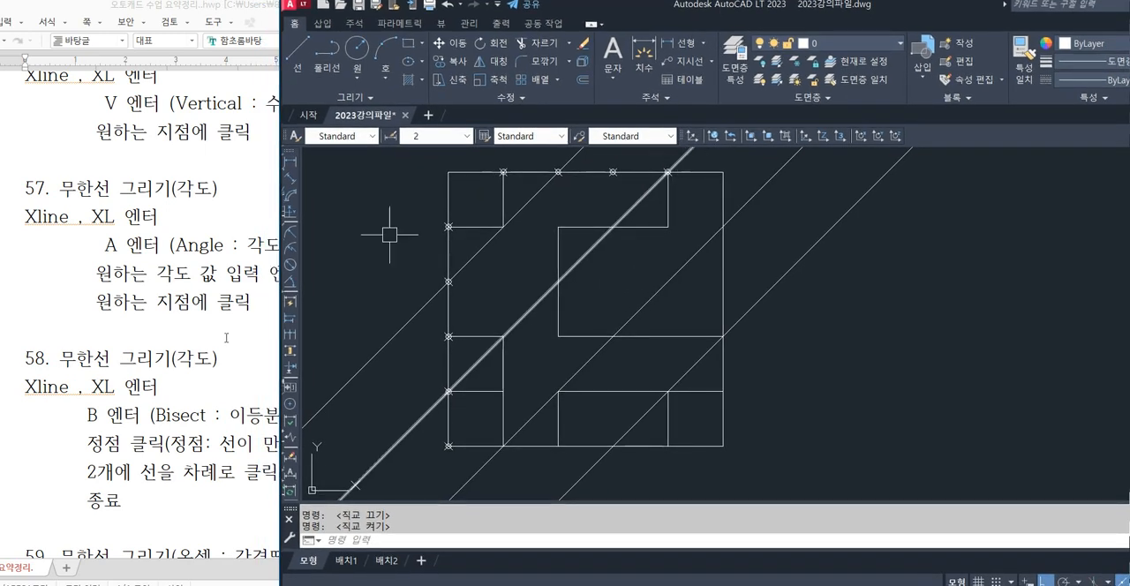
Change the section 58 heading in the Hangul notes to 무한선 그리기(이등분) and return to AutoCAD.
{"action": "left_click", "coordinate": [125, 387]}
{"action": "left_click_drag", "start_coordinate": [177, 358], "coordinate": [212, 358]}
{"action": "type", "text": "이등부"}
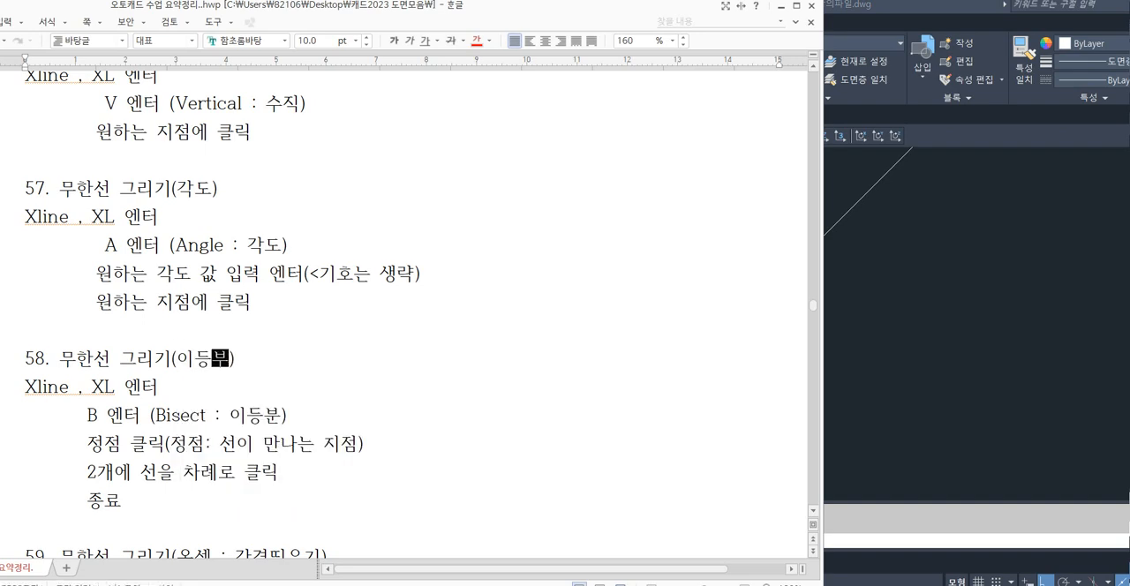
{"action": "left_click", "coordinate": [920, 324]}
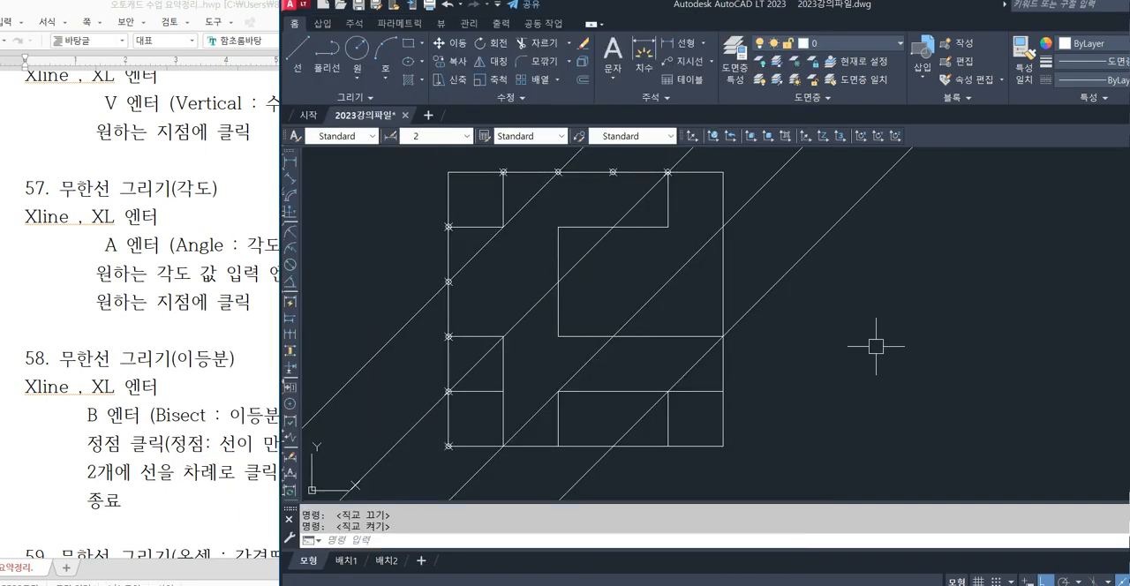
Draw a horizontal line in the empty area right of the square and, with ortho off, a line sloping up from its left end.
{"action": "middle_click_drag", "start_coordinate": [821, 346], "coordinate": [786, 335]}
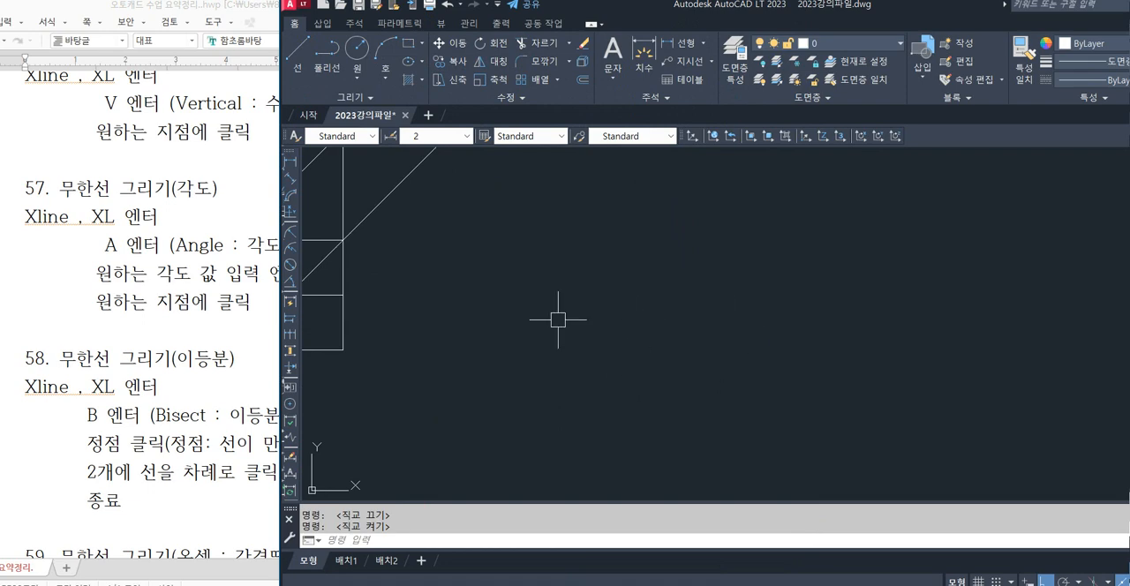
{"action": "left_click_drag", "start_coordinate": [707, 12], "coordinate": [742, 13]}
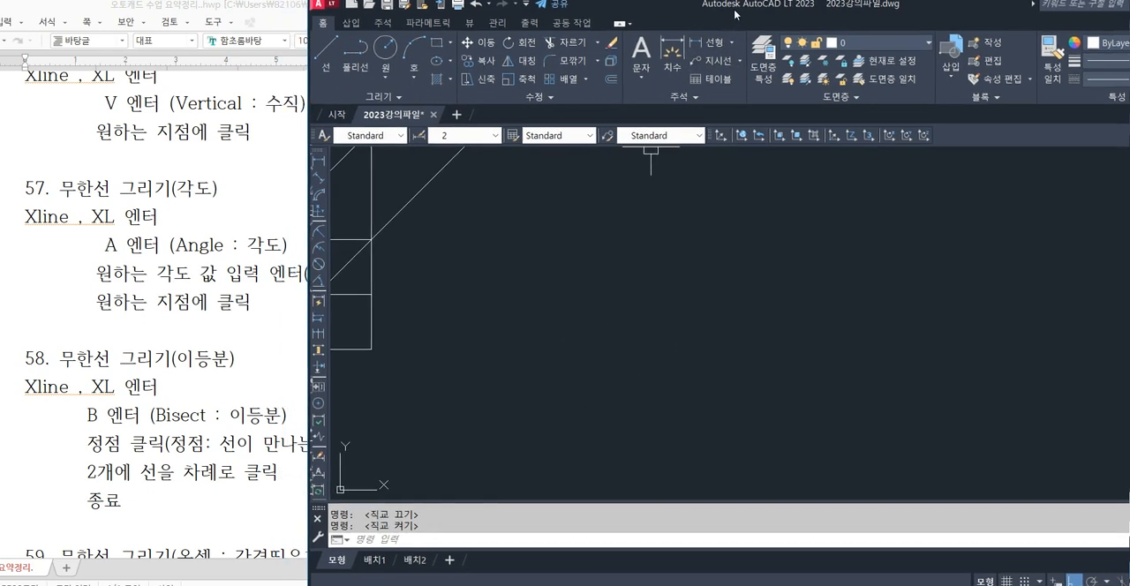
{"action": "left_click", "coordinate": [744, 286]}
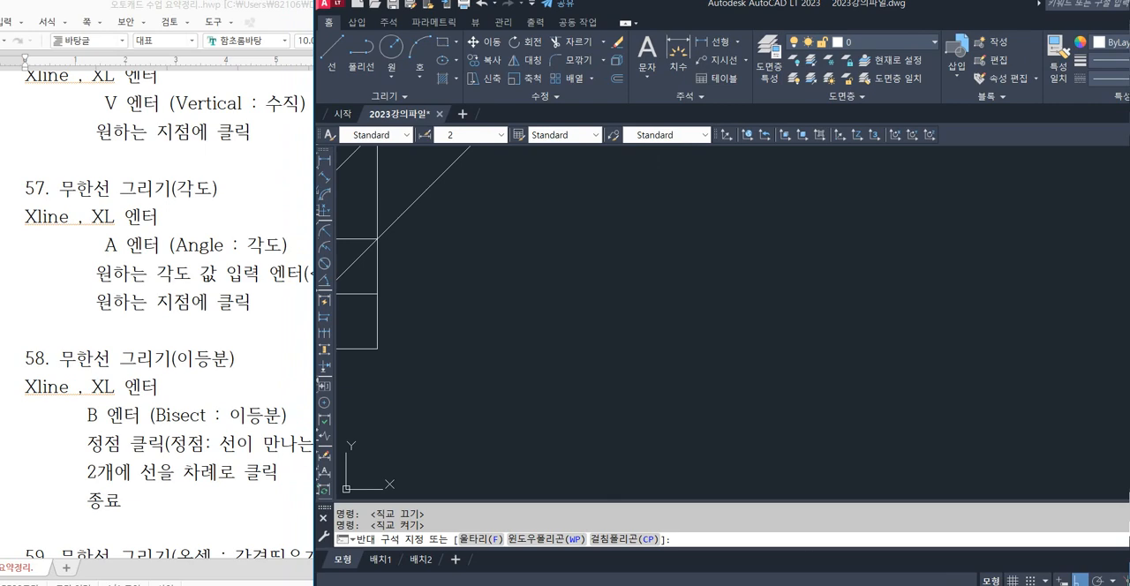
{"action": "key", "text": "Escape"}
{"action": "type", "text": "l"}
{"action": "key", "text": "Return"}
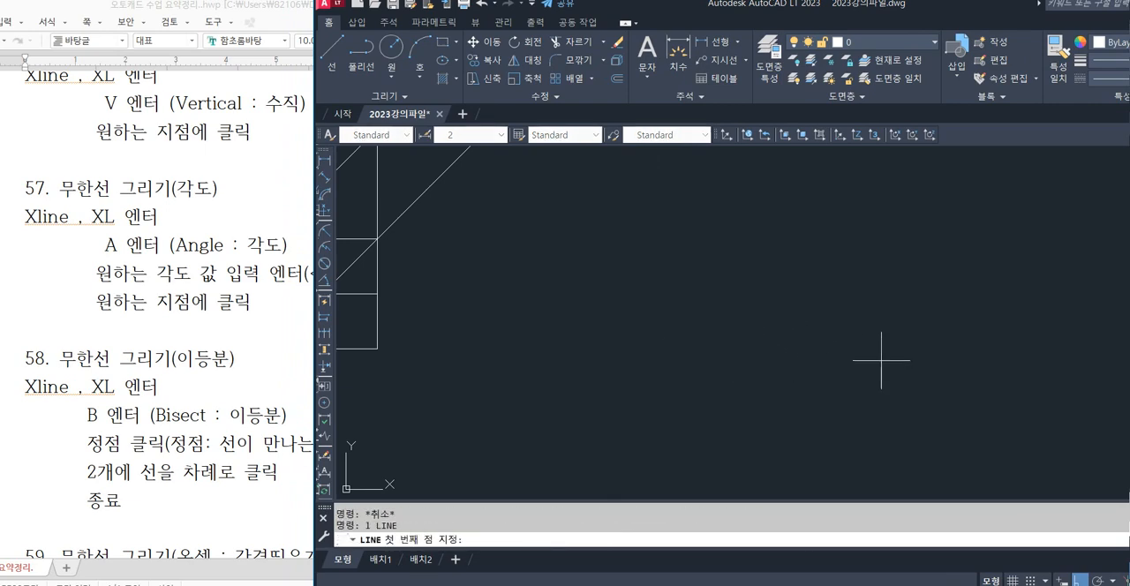
{"action": "left_click", "coordinate": [880, 360]}
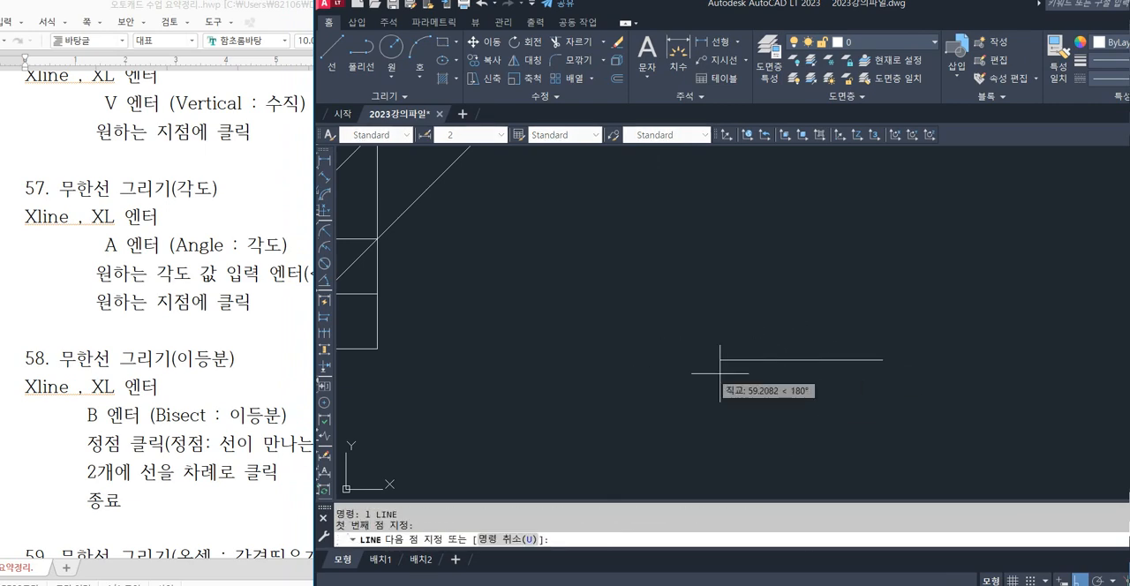
{"action": "left_click", "coordinate": [638, 375]}
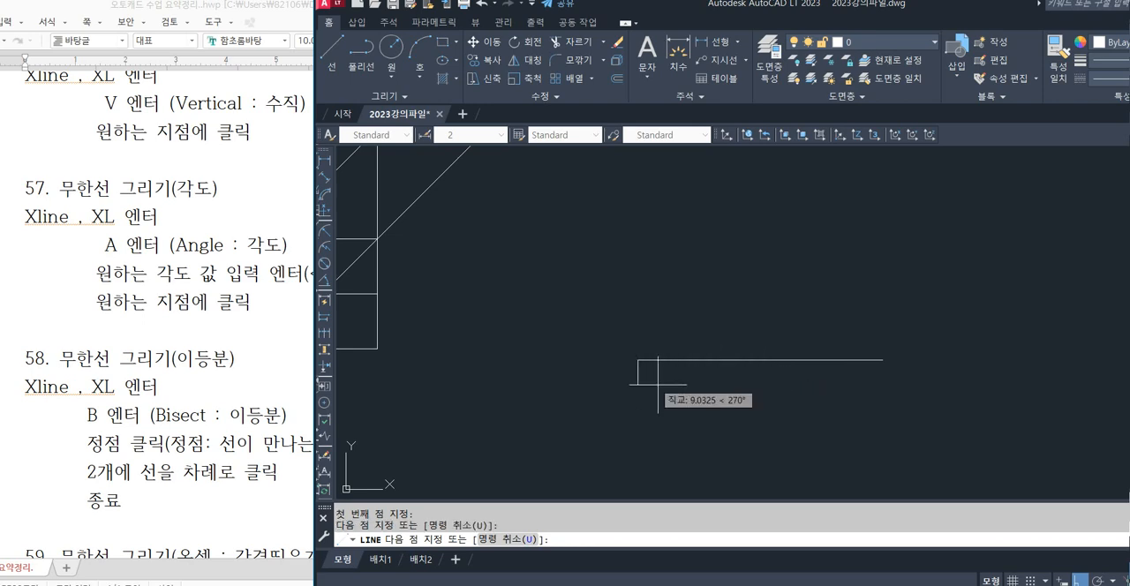
{"action": "left_click", "coordinate": [1080, 580]}
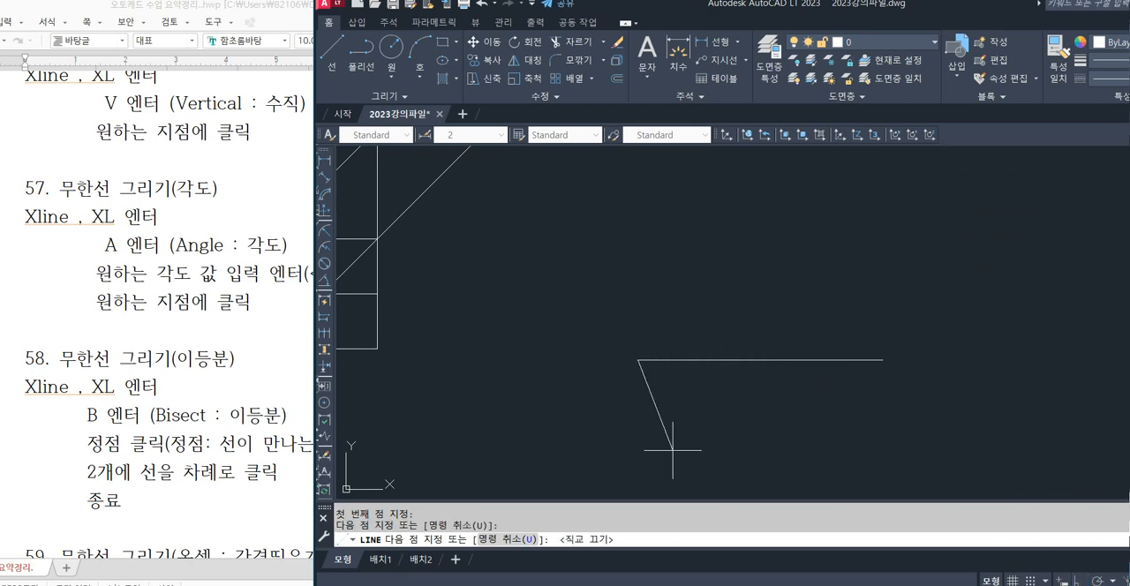
{"action": "left_click", "coordinate": [841, 208]}
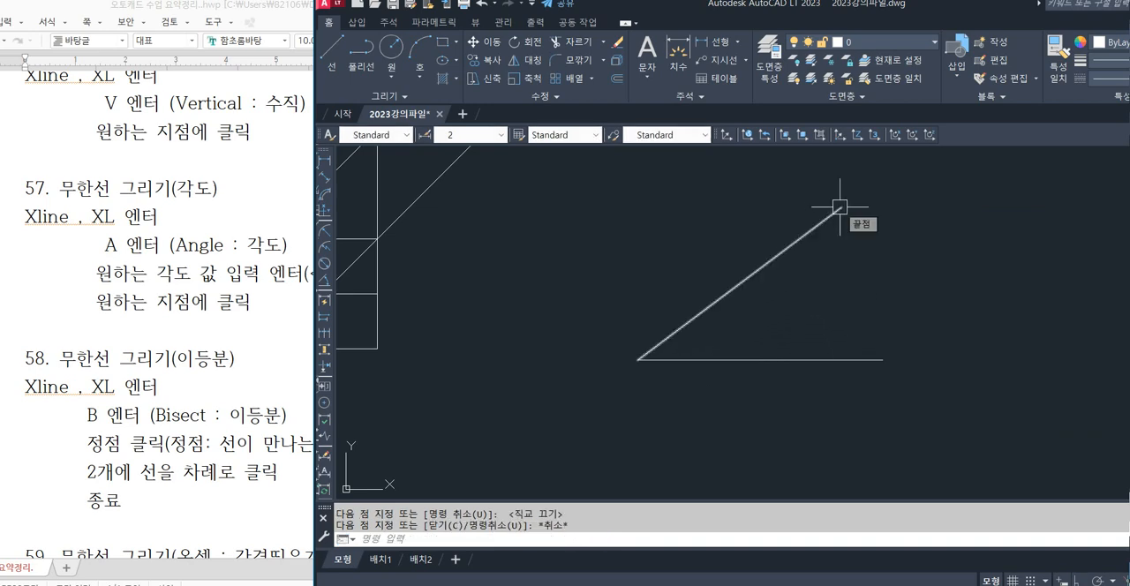
{"action": "key", "text": "Escape"}
{"action": "mouse_move", "coordinate": [895, 239]}
{"action": "middle_mouse_down"}
{"action": "mouse_move", "coordinate": [797, 260]}
{"action": "mouse_move", "coordinate": [702, 261]}
{"action": "middle_mouse_up"}
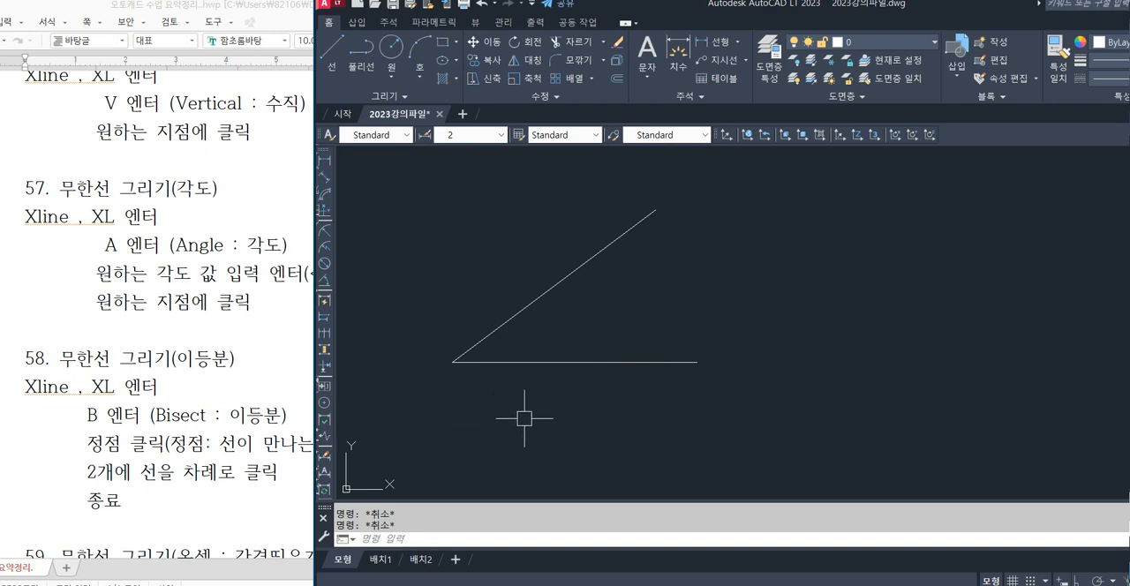
{"action": "type", "text": "XL"}
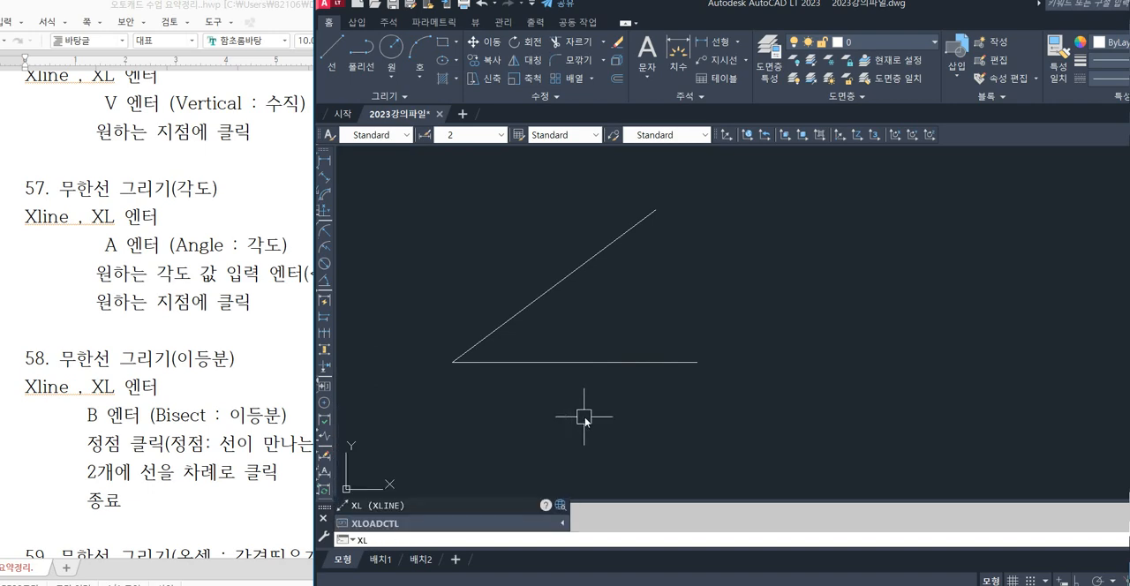
{"action": "key", "text": "Return"}
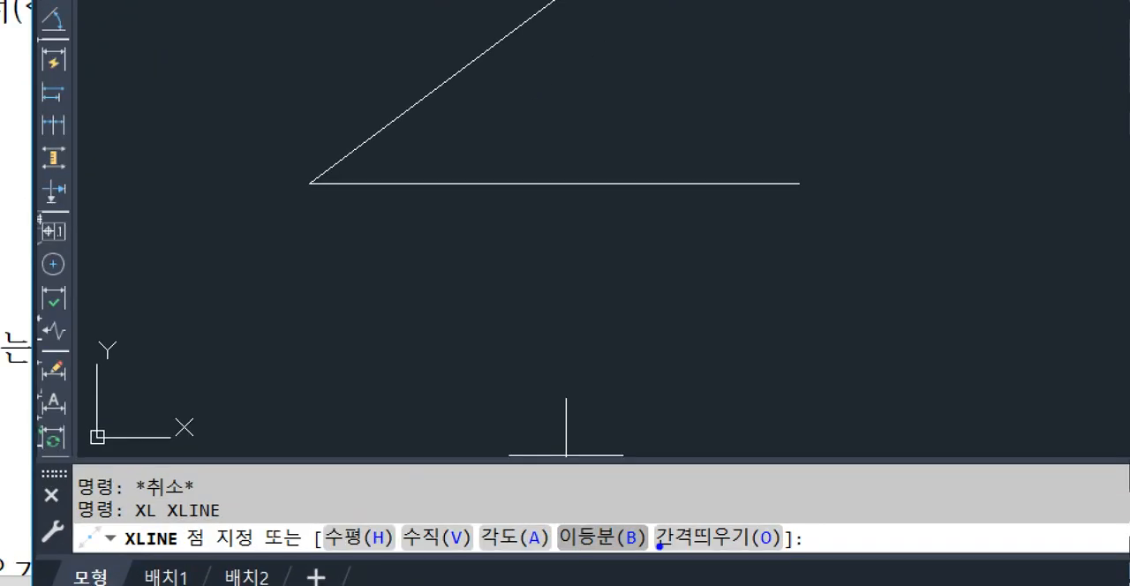
{"action": "mouse_move", "coordinate": [624, 545]}
{"action": "left_mouse_down"}
{"action": "mouse_move", "coordinate": [577, 539]}
{"action": "mouse_move", "coordinate": [619, 532]}
{"action": "left_mouse_up"}
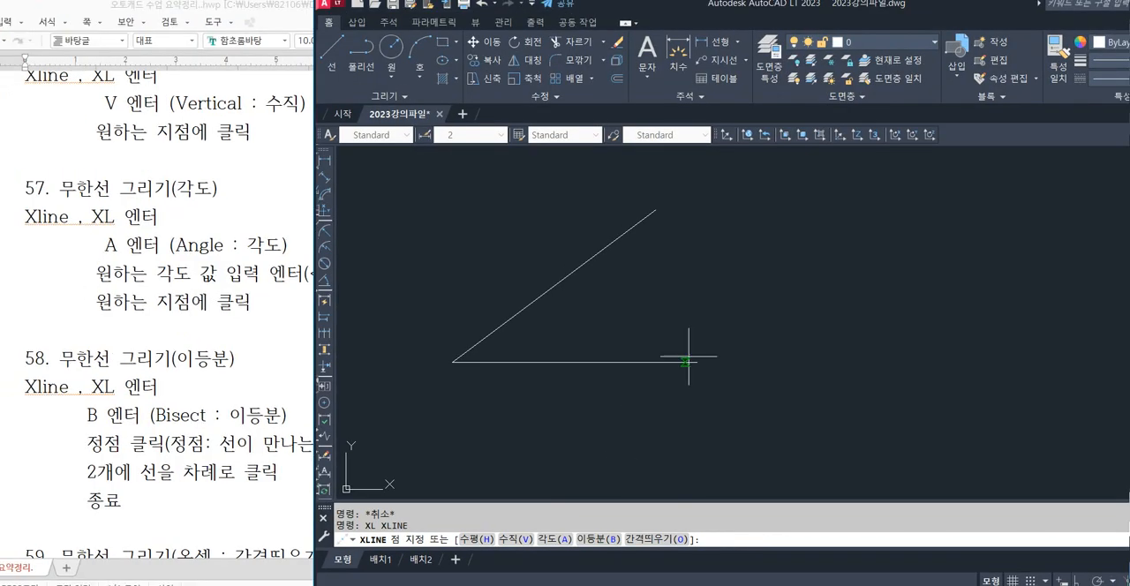
{"action": "type", "text": "b"}
{"action": "key", "text": "Return"}
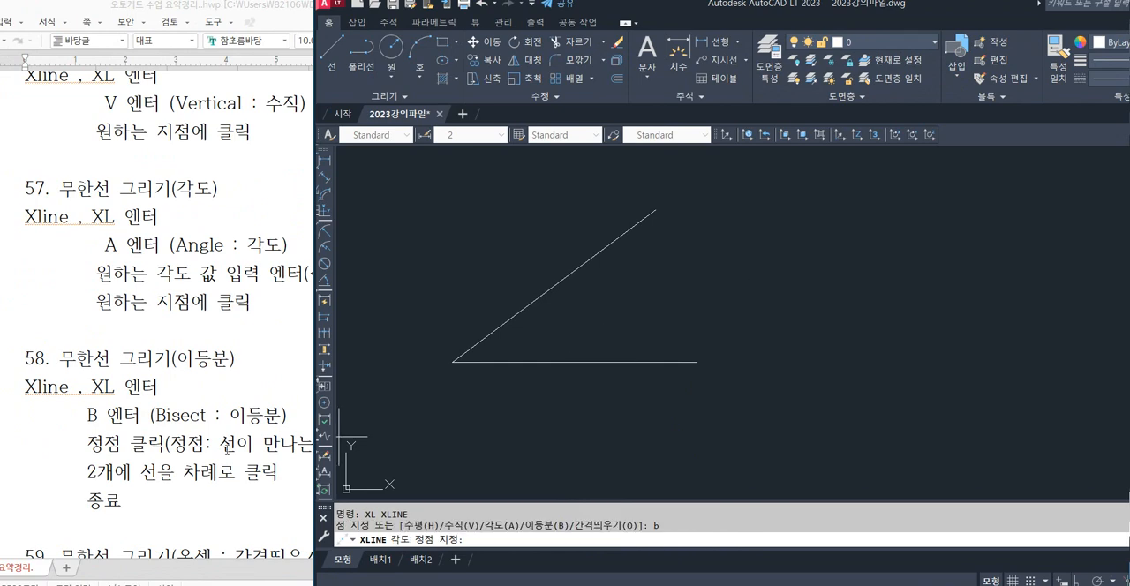
{"action": "left_click_drag", "start_coordinate": [71, 443], "coordinate": [365, 444]}
{"action": "left_click", "coordinate": [234, 447]}
{"action": "left_click", "coordinate": [423, 460]}
{"action": "left_click", "coordinate": [838, 427]}
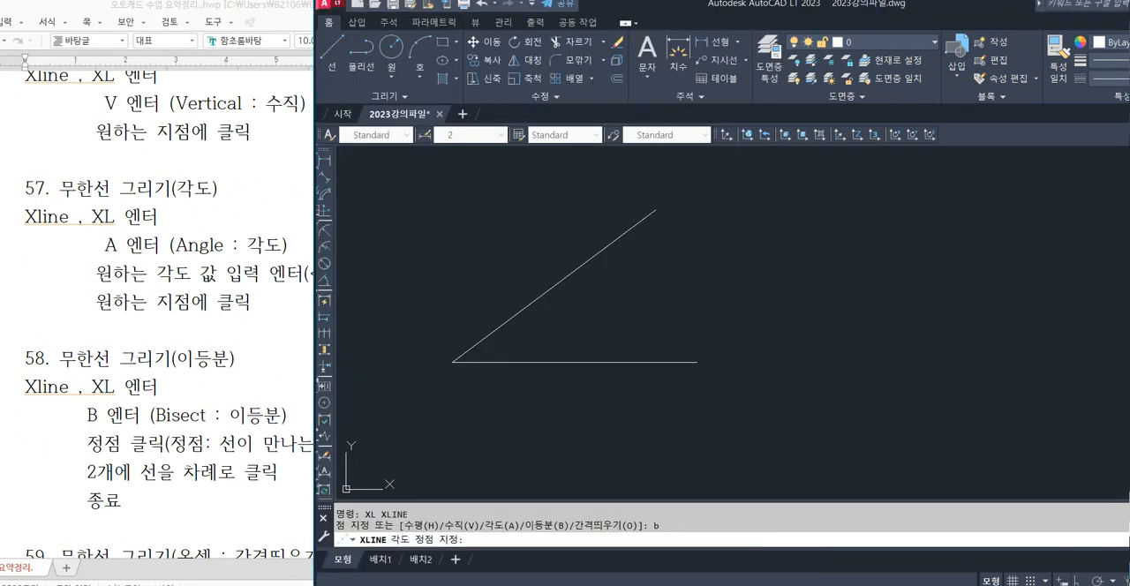
{"action": "key", "text": "ctrl+2"}
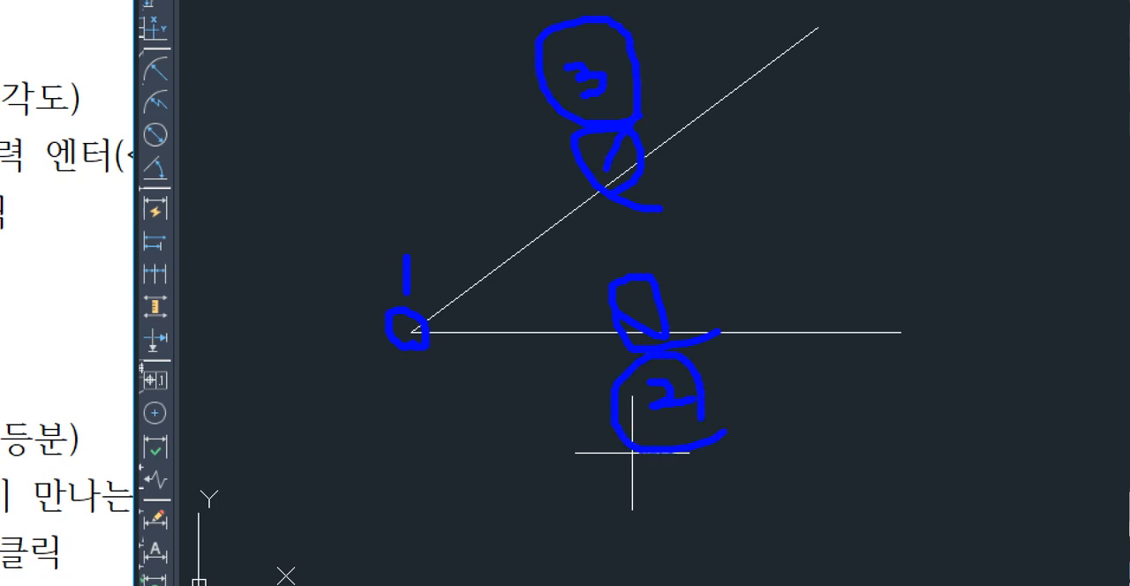
{"action": "mouse_move", "coordinate": [424, 349]}
{"action": "left_mouse_down"}
{"action": "mouse_move", "coordinate": [360, 256]}
{"action": "mouse_move", "coordinate": [441, 353]}
{"action": "left_mouse_up"}
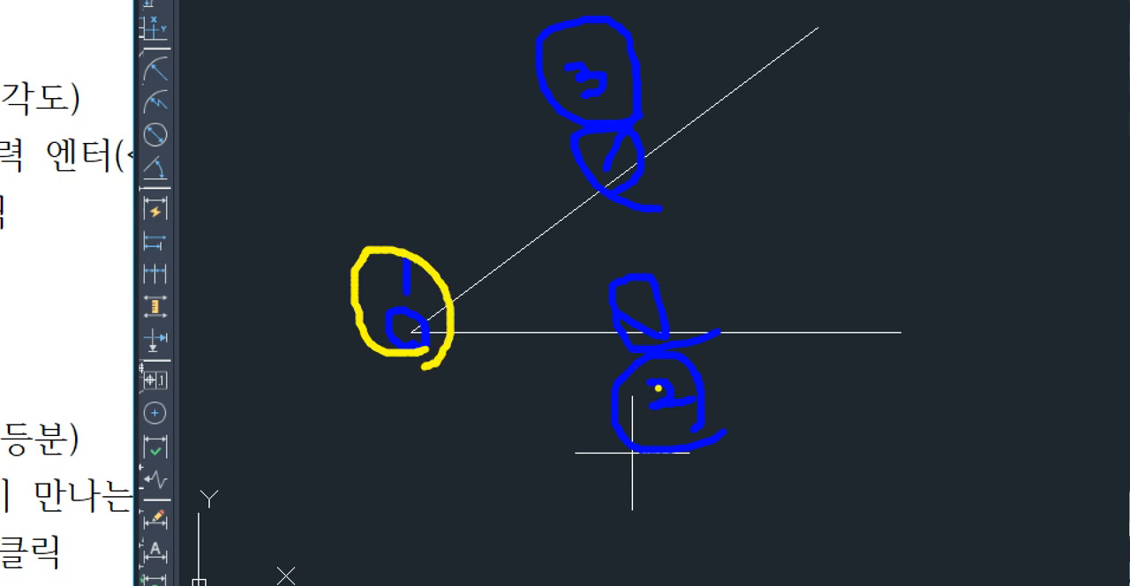
{"action": "left_click_drag", "start_coordinate": [657, 387], "coordinate": [692, 404]}
{"action": "left_click_drag", "start_coordinate": [603, 82], "coordinate": [588, 101]}
{"action": "left_click", "coordinate": [615, 139]}
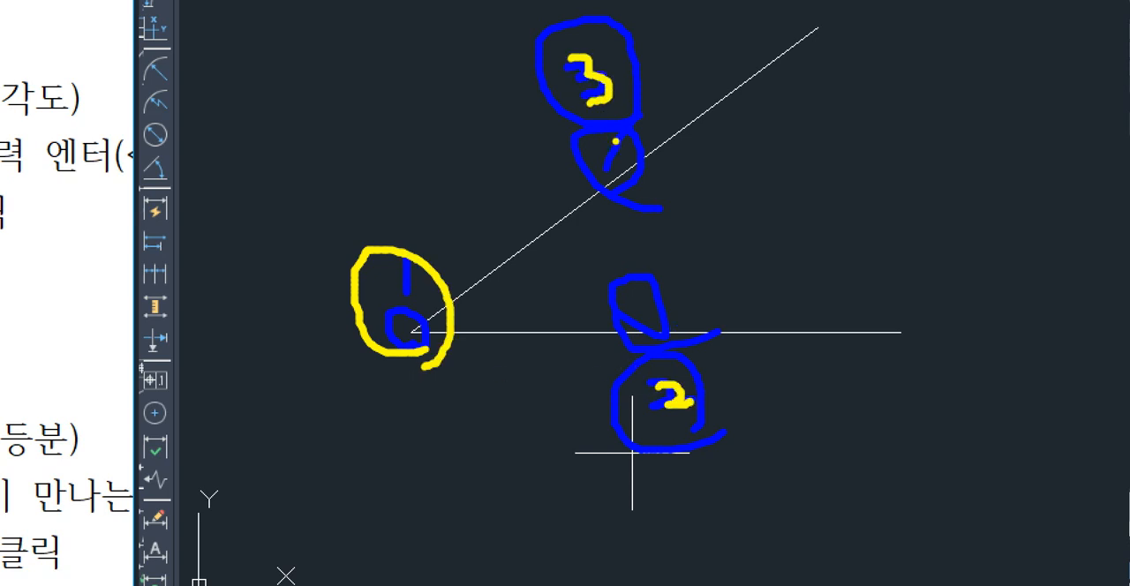
{"action": "key", "text": "Escape"}
{"action": "key", "text": "Escape"}
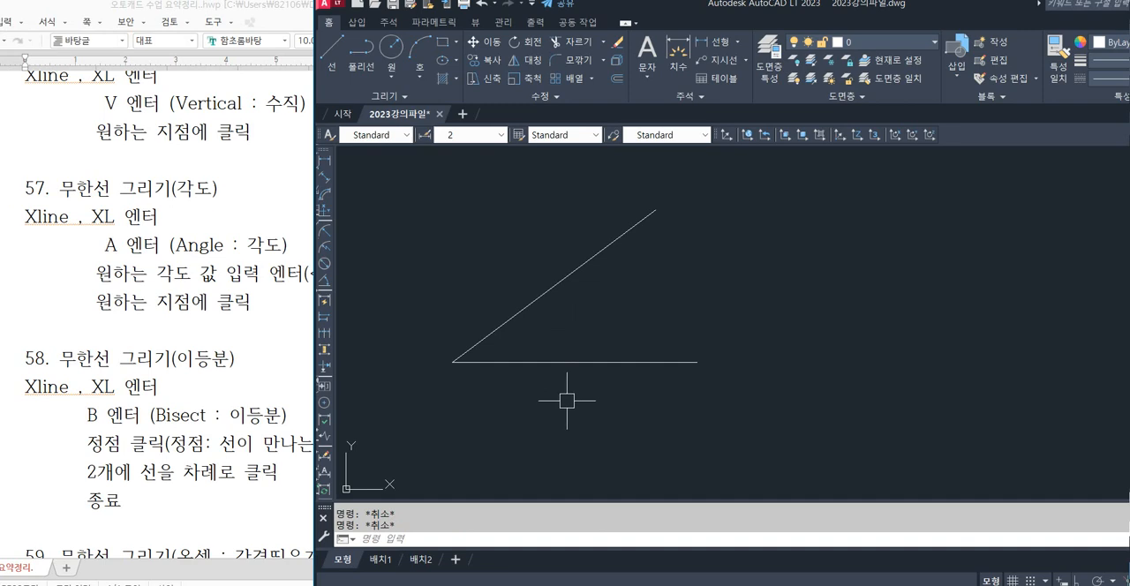
Draw a construction line with XLINE's Bisect option through the shared vertex, halving the angle between the horizontal and sloping lines.
{"action": "type", "text": "xl"}
{"action": "key", "text": "Return"}
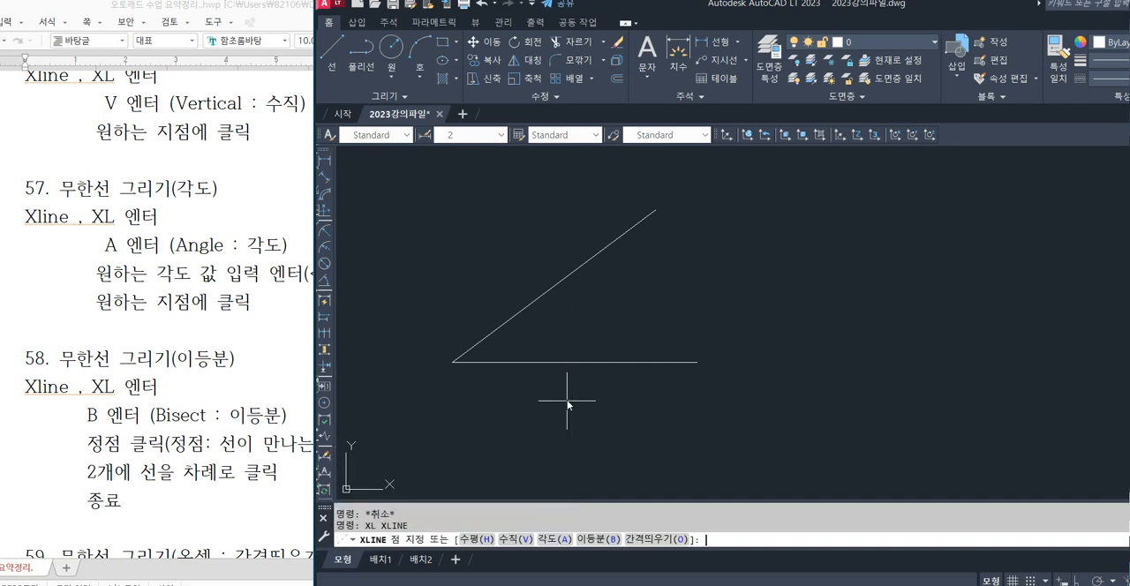
{"action": "type", "text": "b"}
{"action": "key", "text": "Return"}
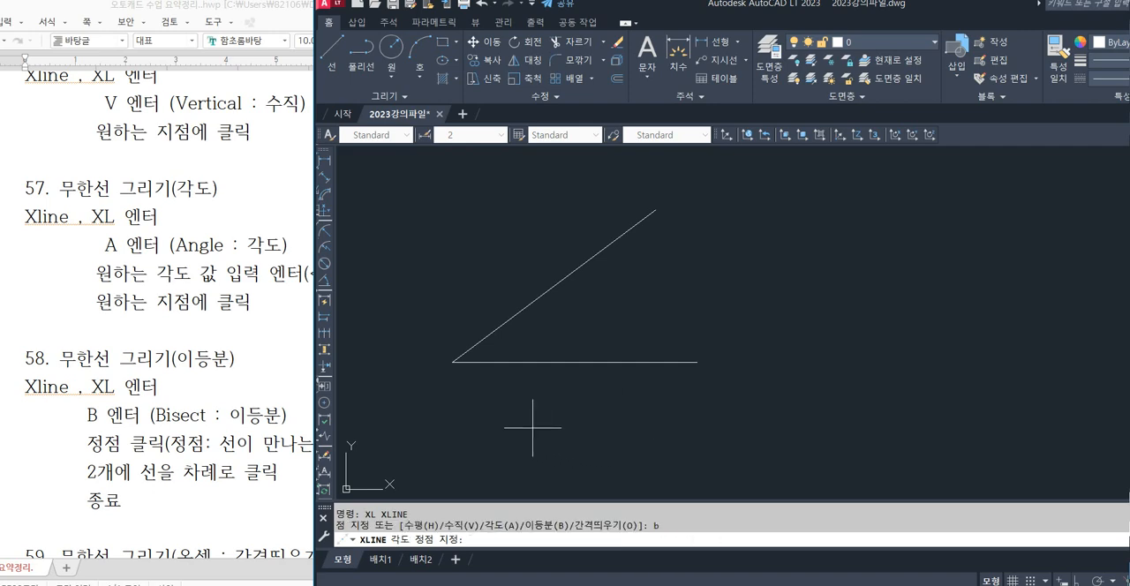
{"action": "left_click", "coordinate": [452, 362]}
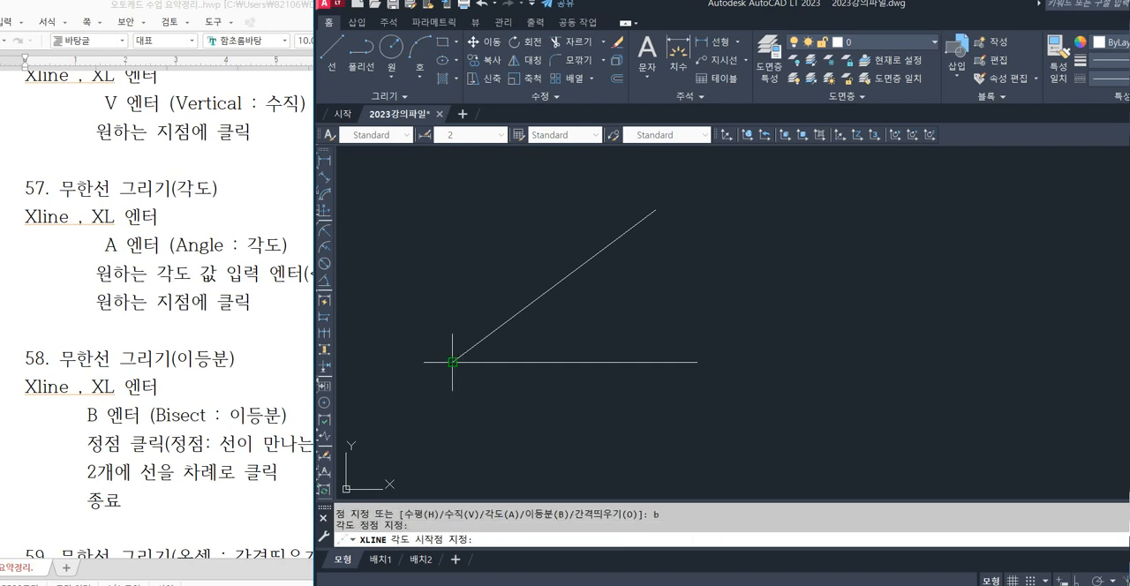
{"action": "left_click", "coordinate": [593, 362]}
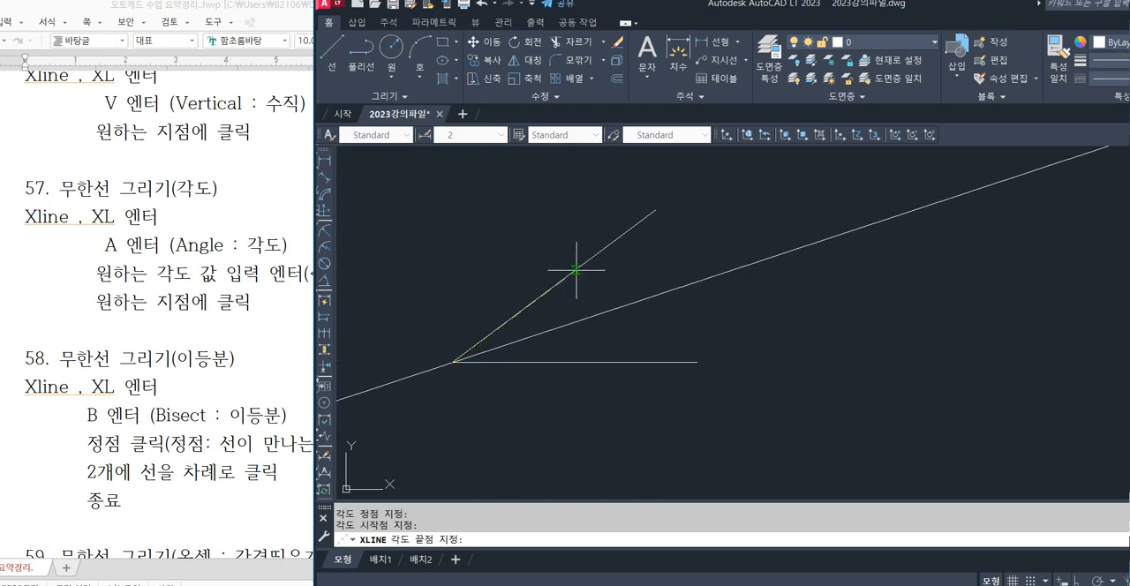
{"action": "key", "text": "Escape"}
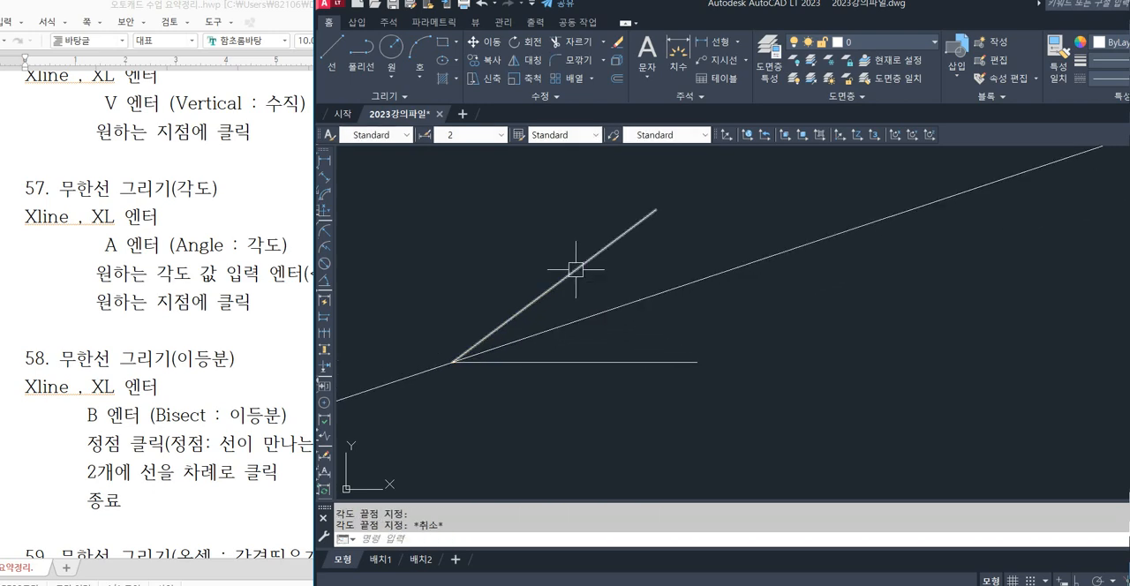
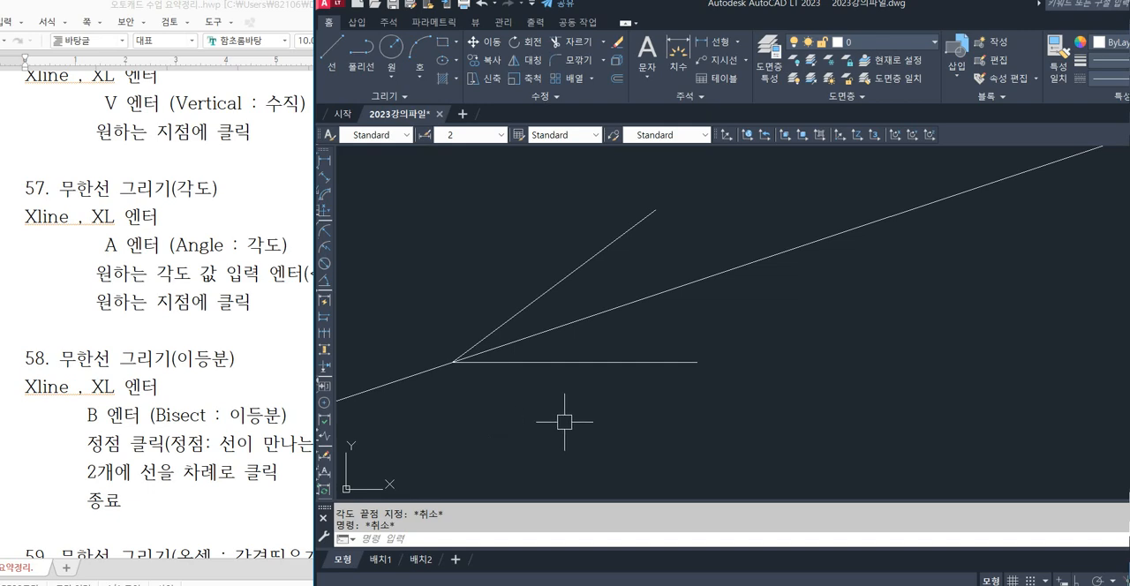
Erase the construction line that bisects the angle between the horizontal and sloping lines.
{"action": "left_click", "coordinate": [831, 272]}
{"action": "left_click", "coordinate": [781, 214]}
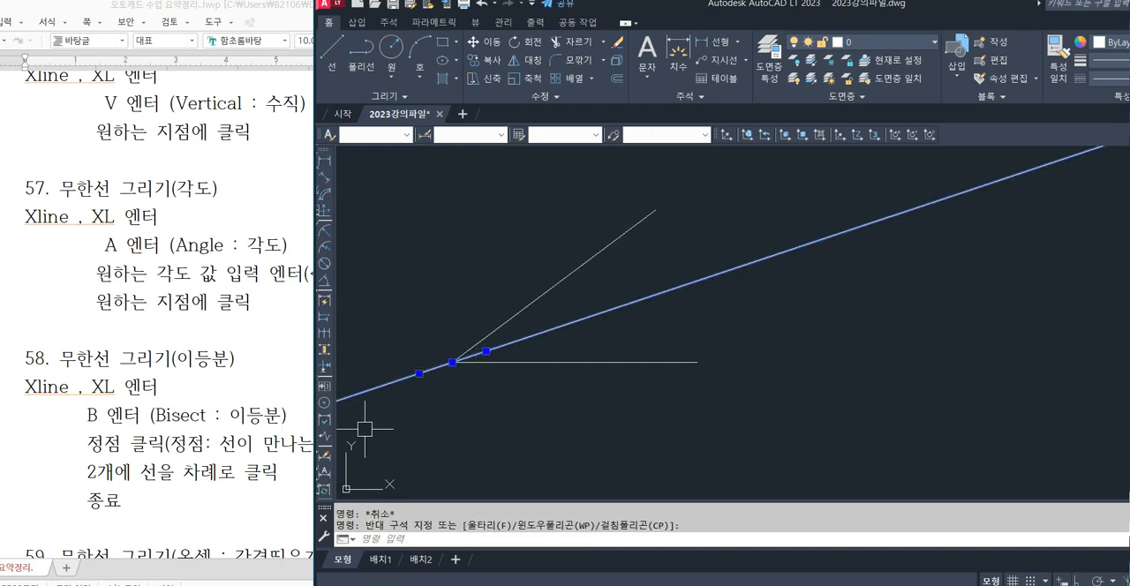
{"action": "key", "text": "Delete"}
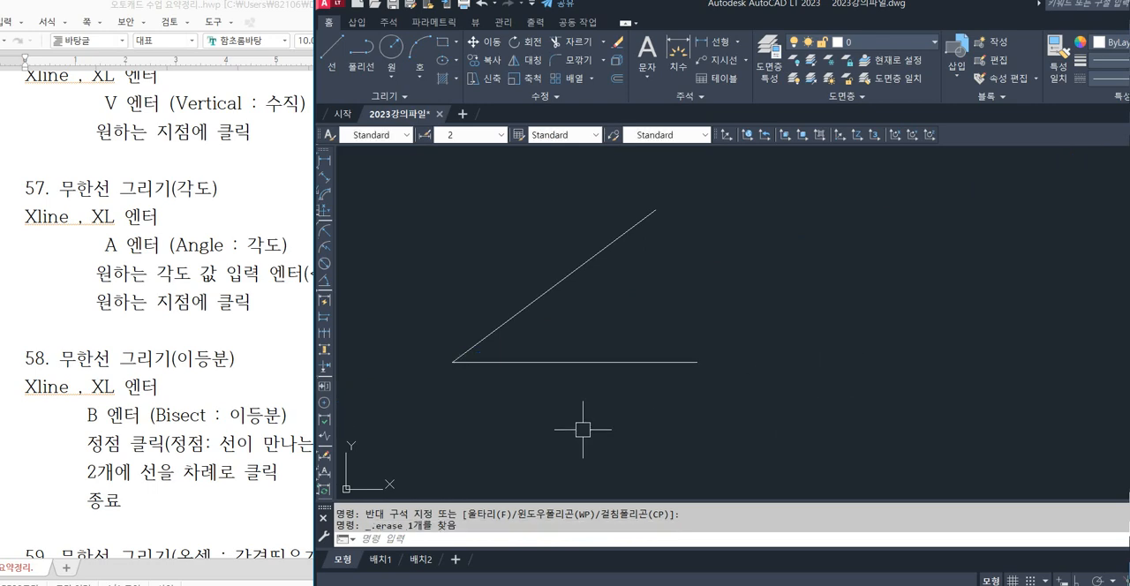
Draw a circle of radius 30 centred on the shared vertex of the two lines.
{"action": "scroll", "coordinate": [425, 359], "scroll_direction": "up", "scroll_amount": 2}
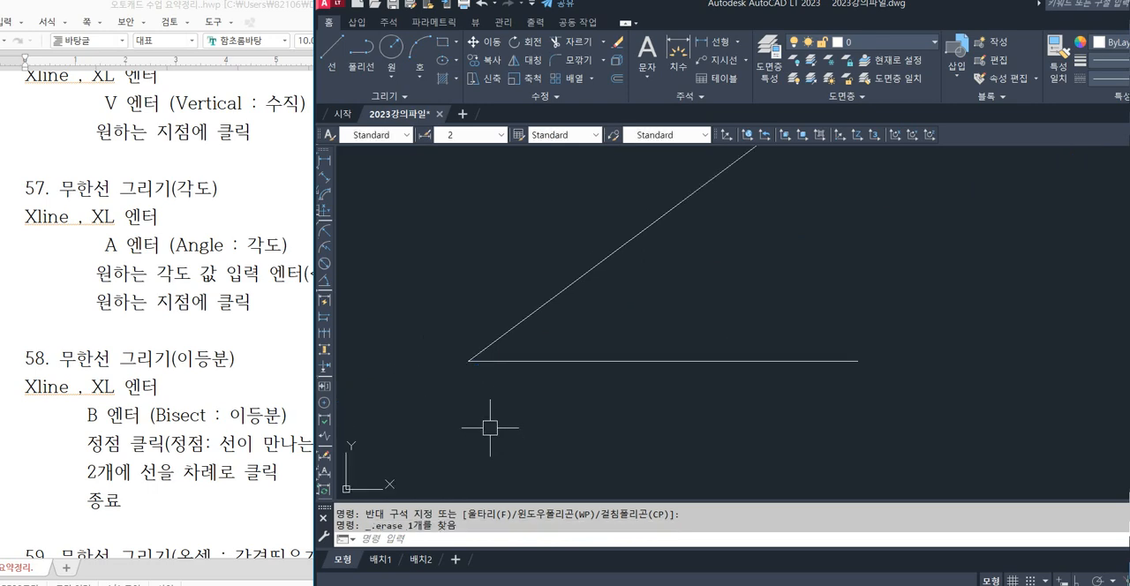
{"action": "key", "text": "Return"}
{"action": "key", "text": "Escape"}
{"action": "type", "text": "c"}
{"action": "key", "text": "Return"}
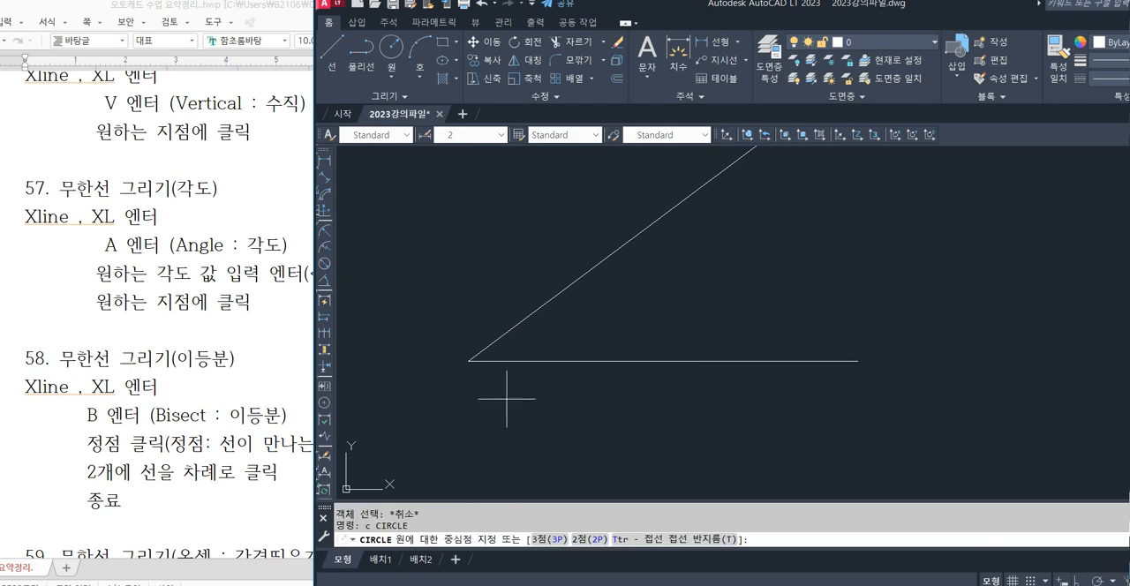
{"action": "left_click", "coordinate": [468, 361]}
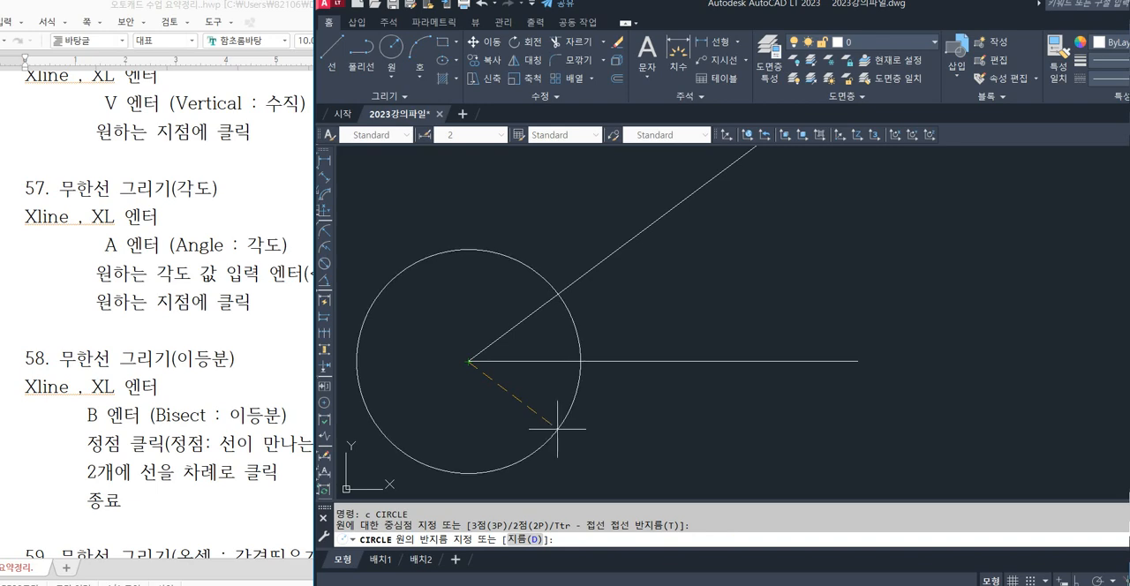
{"action": "type", "text": "30"}
{"action": "key", "text": "Return"}
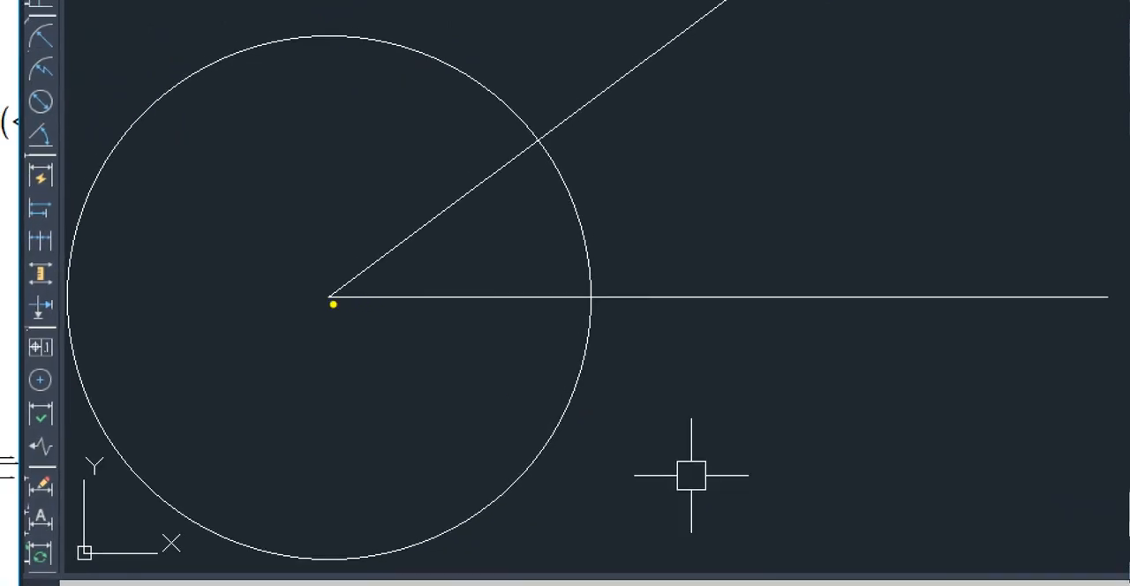
{"action": "left_click_drag", "start_coordinate": [333, 305], "coordinate": [326, 294]}
{"action": "left_click_drag", "start_coordinate": [596, 306], "coordinate": [574, 292]}
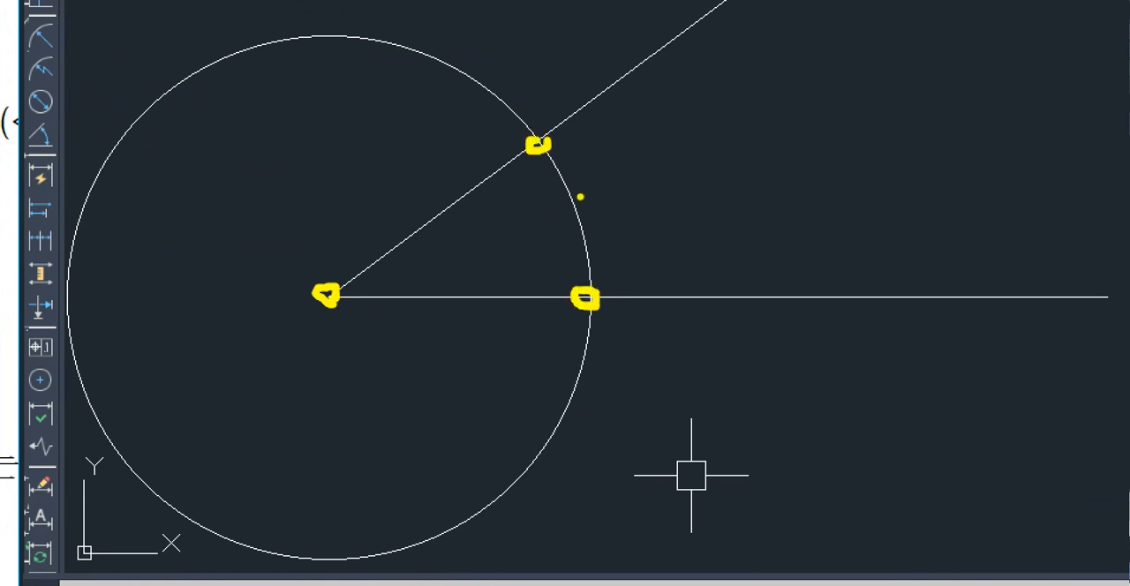
{"action": "mouse_move", "coordinate": [591, 282]}
{"action": "left_mouse_down"}
{"action": "mouse_move", "coordinate": [580, 313]}
{"action": "mouse_move", "coordinate": [608, 300]}
{"action": "left_mouse_up"}
{"action": "mouse_move", "coordinate": [560, 144]}
{"action": "left_mouse_down"}
{"action": "mouse_move", "coordinate": [519, 148]}
{"action": "mouse_move", "coordinate": [540, 133]}
{"action": "left_mouse_up"}
{"action": "key", "text": "Escape"}
{"action": "key", "text": "Escape"}
{"action": "key", "text": "Escape"}
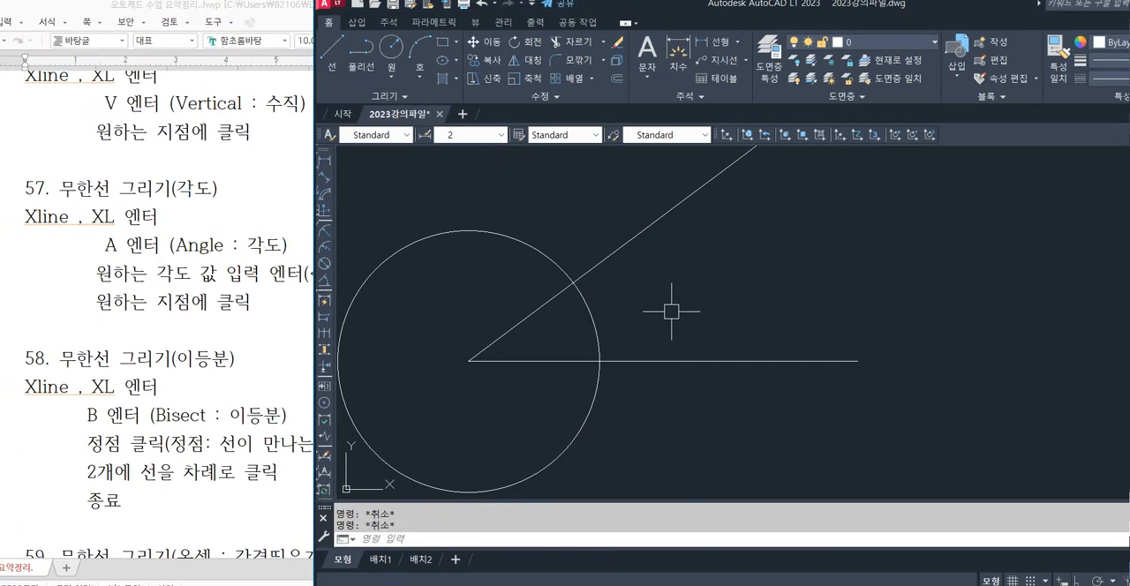
Draw two circles of radius 30 centred where the first circle crosses the horizontal line and the sloping line.
{"action": "type", "text": "c"}
{"action": "key", "text": "Return"}
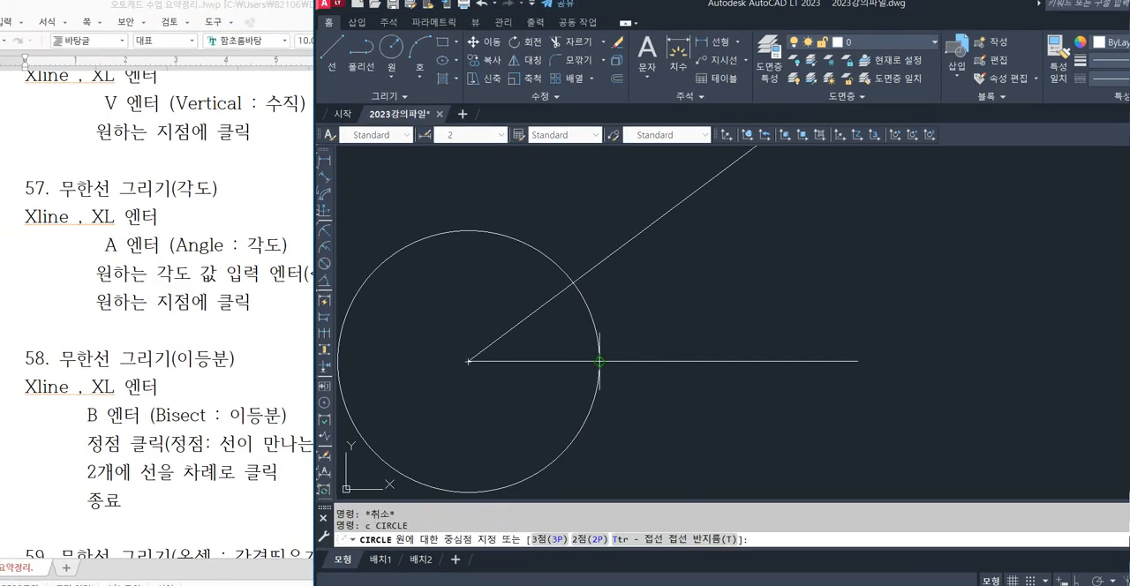
{"action": "left_click", "coordinate": [599, 361]}
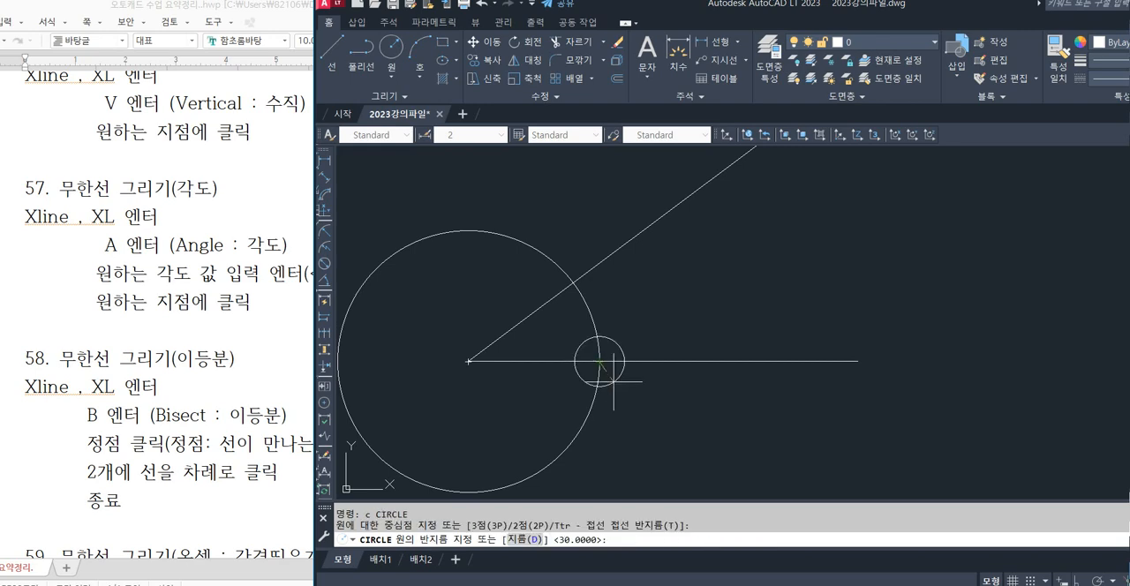
{"action": "key", "text": "Return"}
{"action": "key", "text": "Return"}
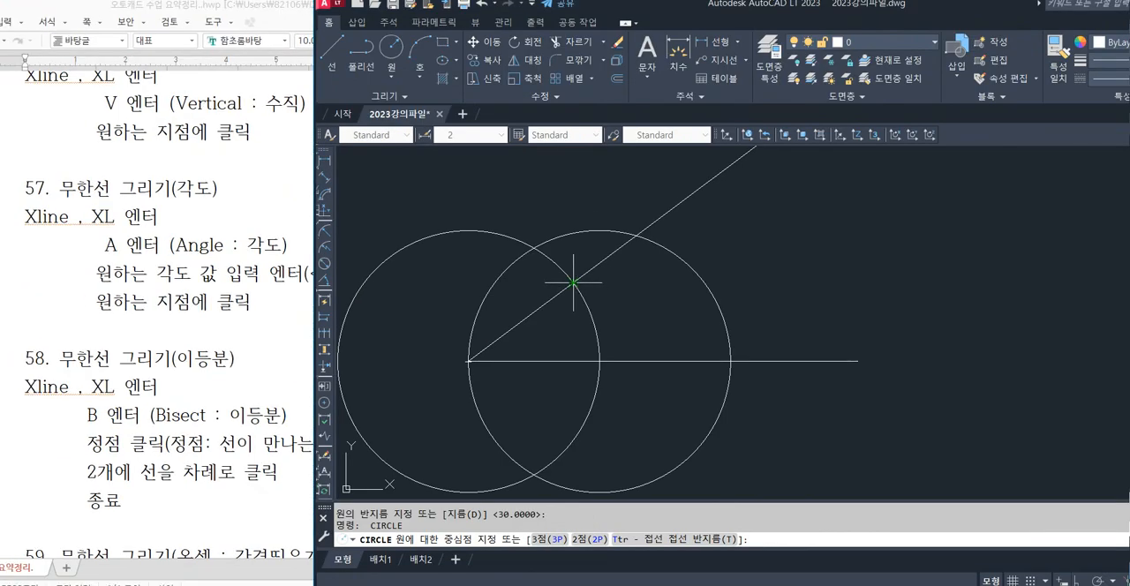
{"action": "left_click", "coordinate": [575, 283]}
{"action": "key", "text": "Return"}
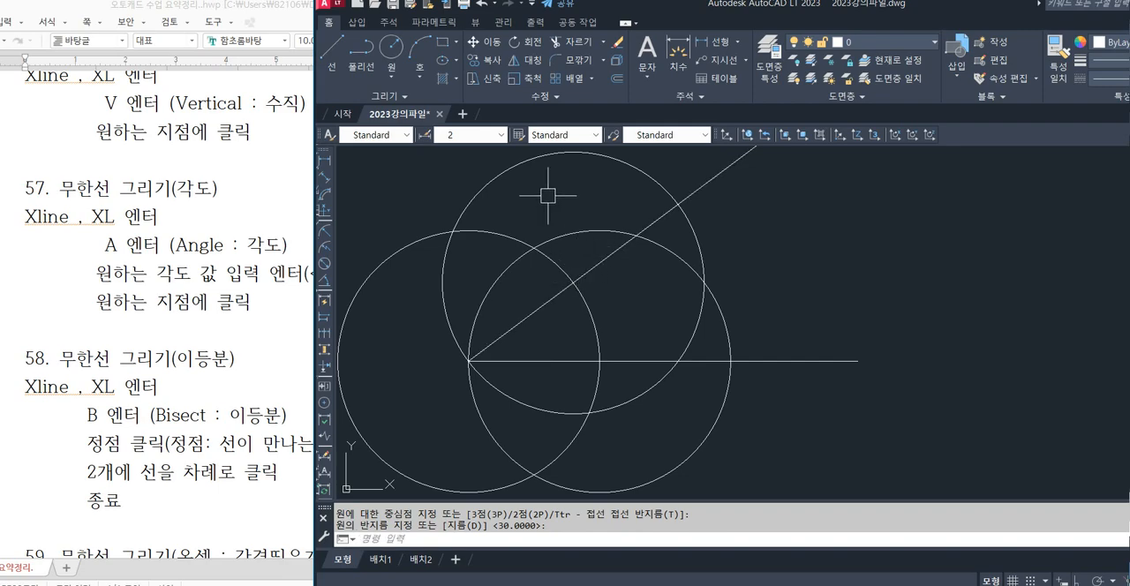
Draw a line from the outer intersection of the two newer circles to the shared vertex, bisecting the angle.
{"action": "left_click", "coordinate": [519, 168]}
{"action": "left_click", "coordinate": [553, 233]}
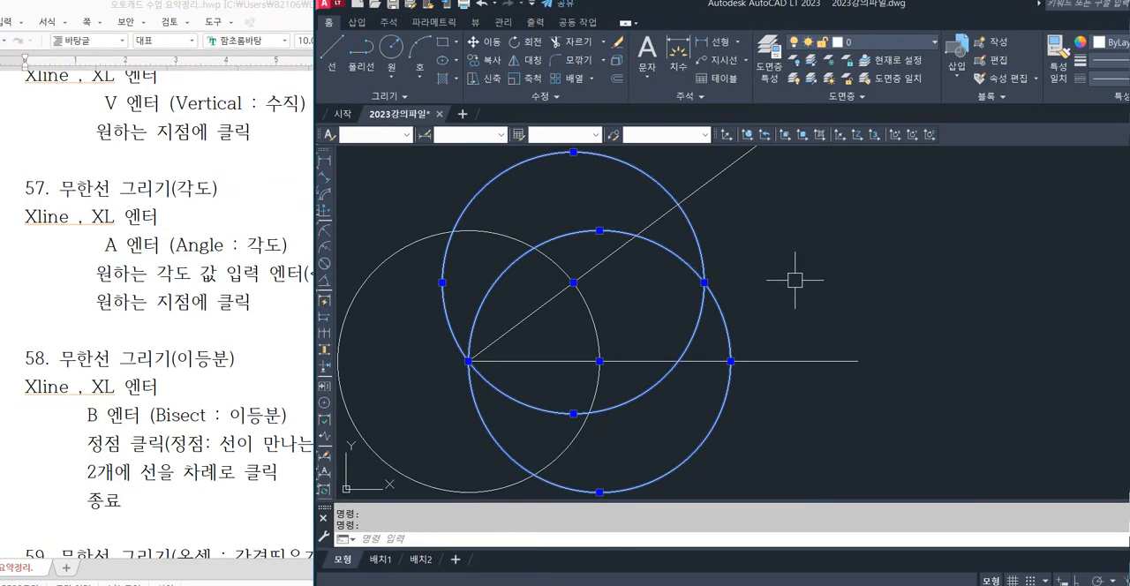
{"action": "key", "text": "Escape"}
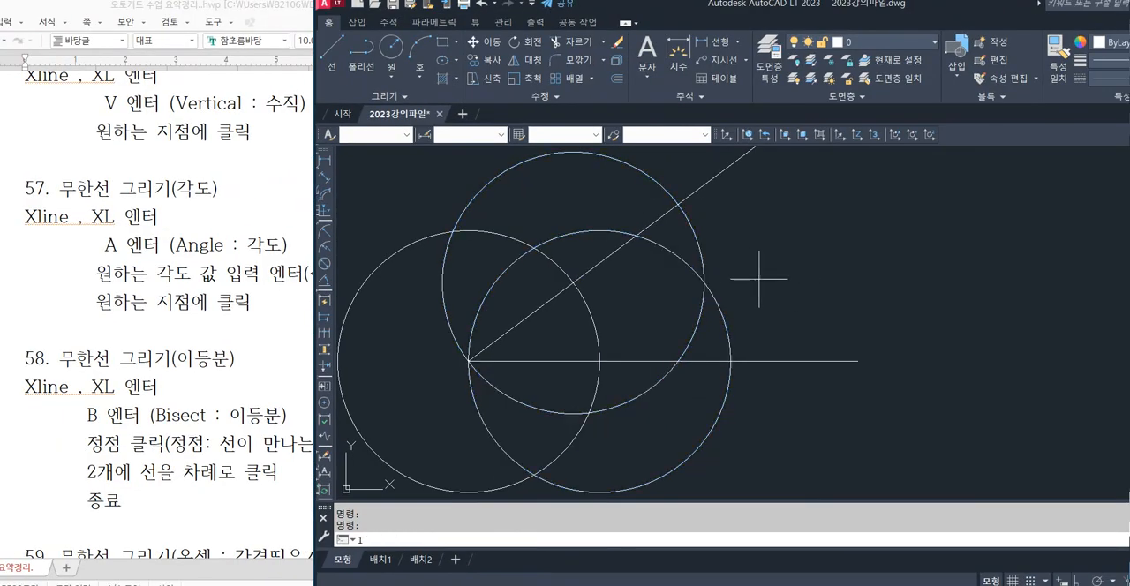
{"action": "type", "text": "l"}
{"action": "key", "text": "Return"}
{"action": "left_click", "coordinate": [704, 282]}
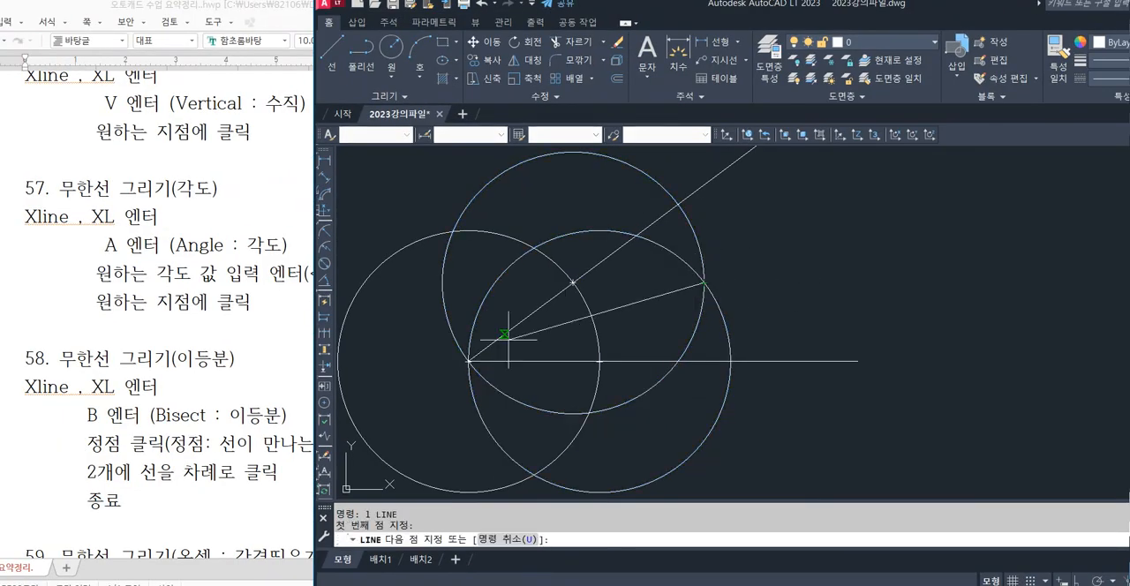
{"action": "left_click", "coordinate": [468, 360]}
{"action": "key", "text": "Return"}
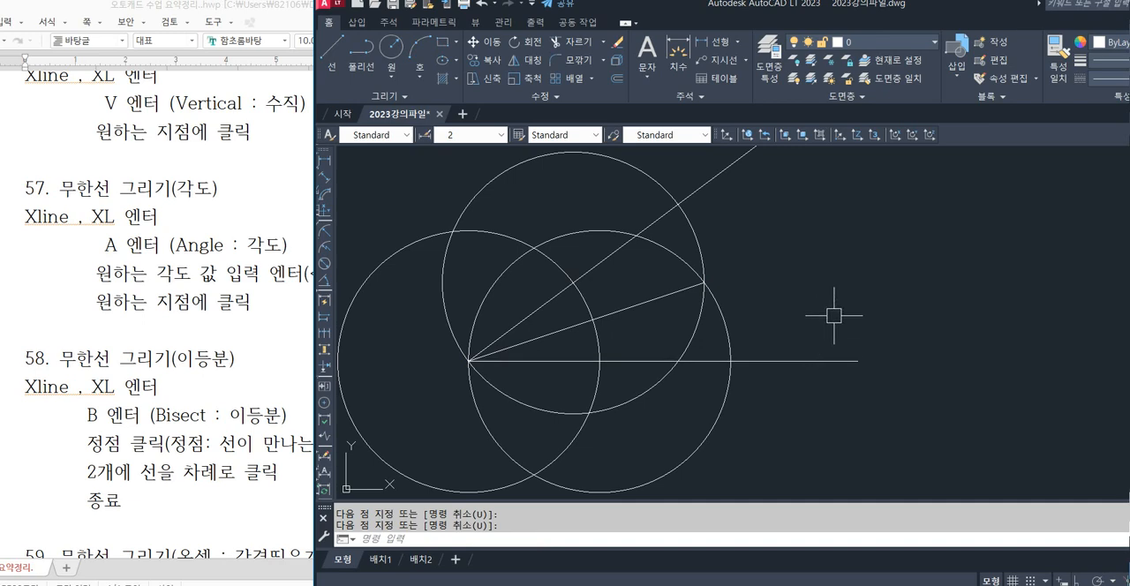
Erase the three radius 30 circles and the bisecting line, keeping the two original angle lines.
{"action": "left_click", "coordinate": [768, 302]}
{"action": "left_click", "coordinate": [676, 278]}
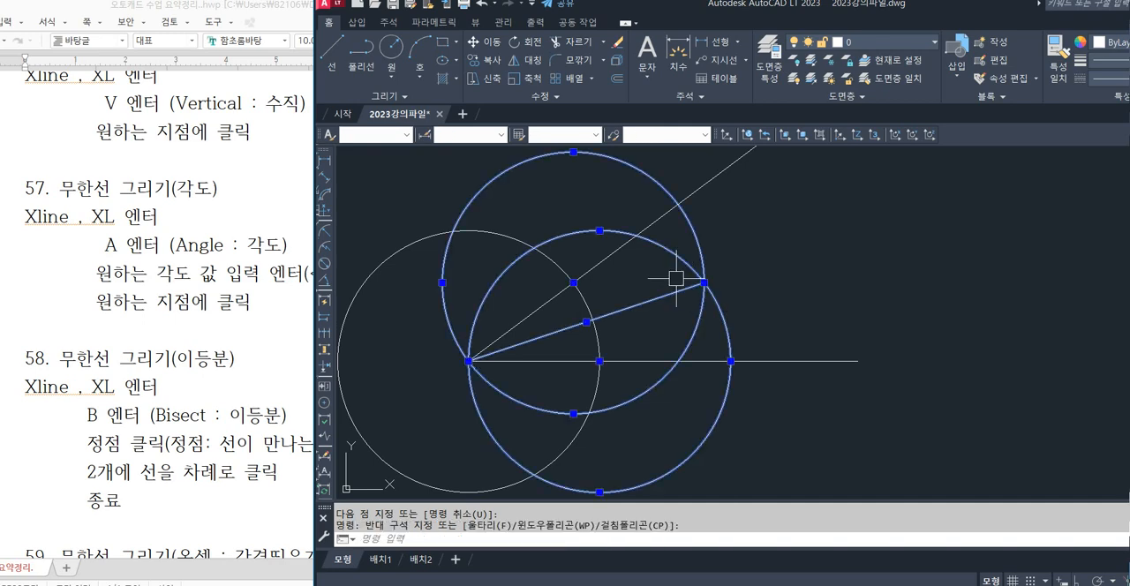
{"action": "left_click", "coordinate": [587, 415]}
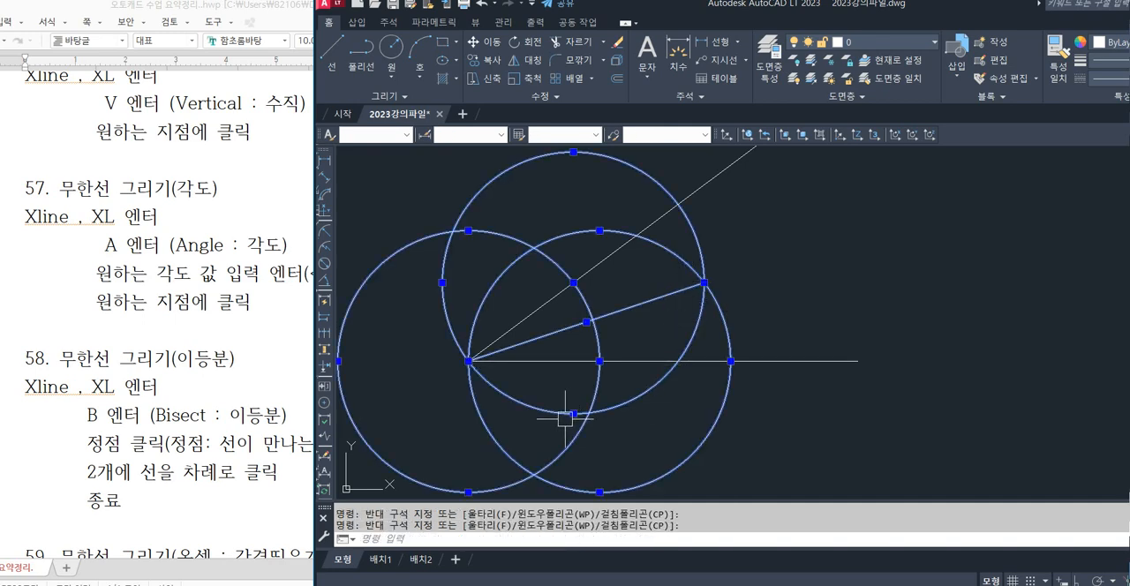
{"action": "key", "text": "Delete"}
Draw a circle of radius 10 centred on the shared vertex of the two lines.
{"action": "type", "text": "c"}
{"action": "key", "text": "Return"}
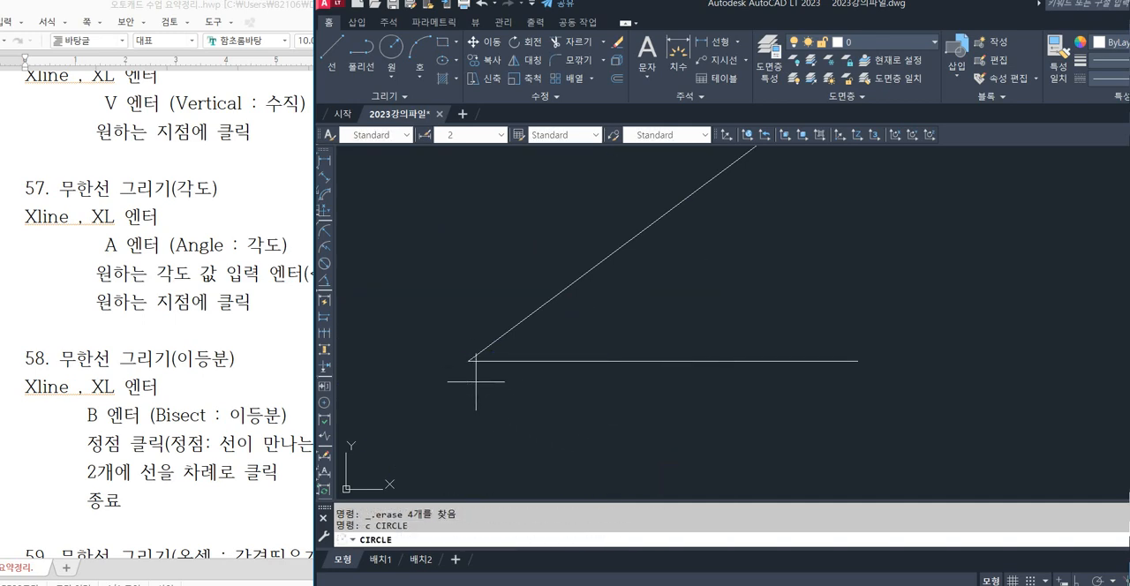
{"action": "left_click", "coordinate": [469, 361]}
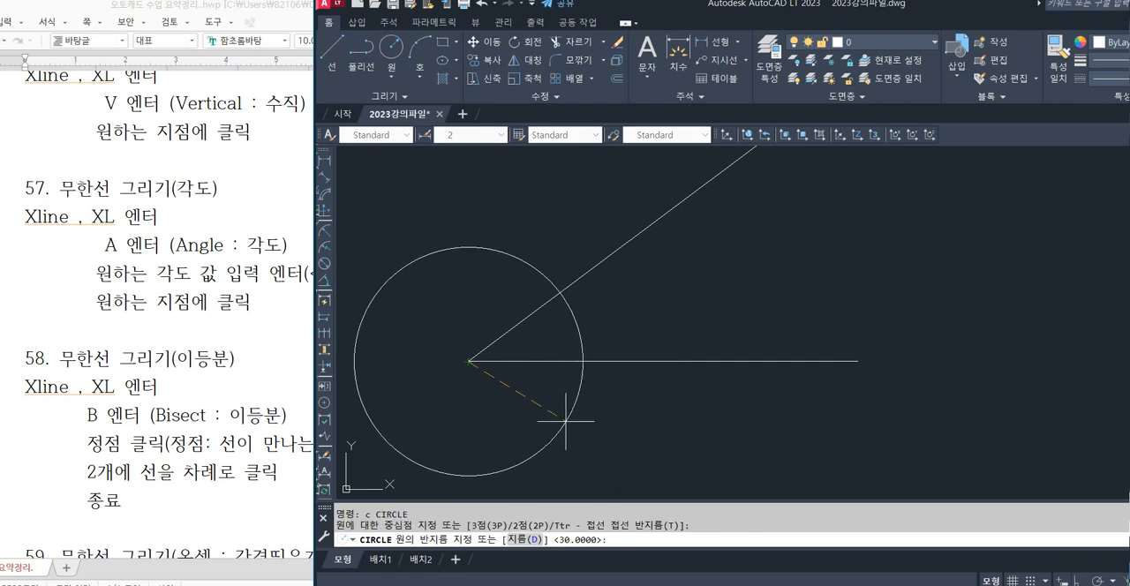
{"action": "type", "text": "10"}
{"action": "key", "text": "Return"}
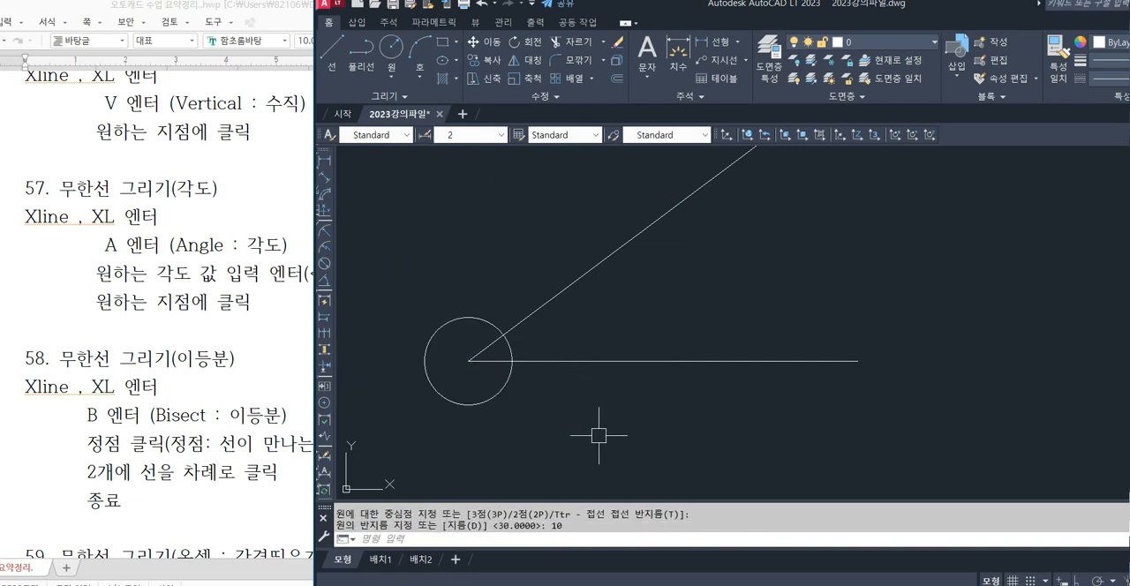
Draw two more circles of radius 10 centred where the vertex circle crosses the horizontal line and the sloping line.
{"action": "scroll", "coordinate": [447, 363], "scroll_direction": "up", "scroll_amount": 2}
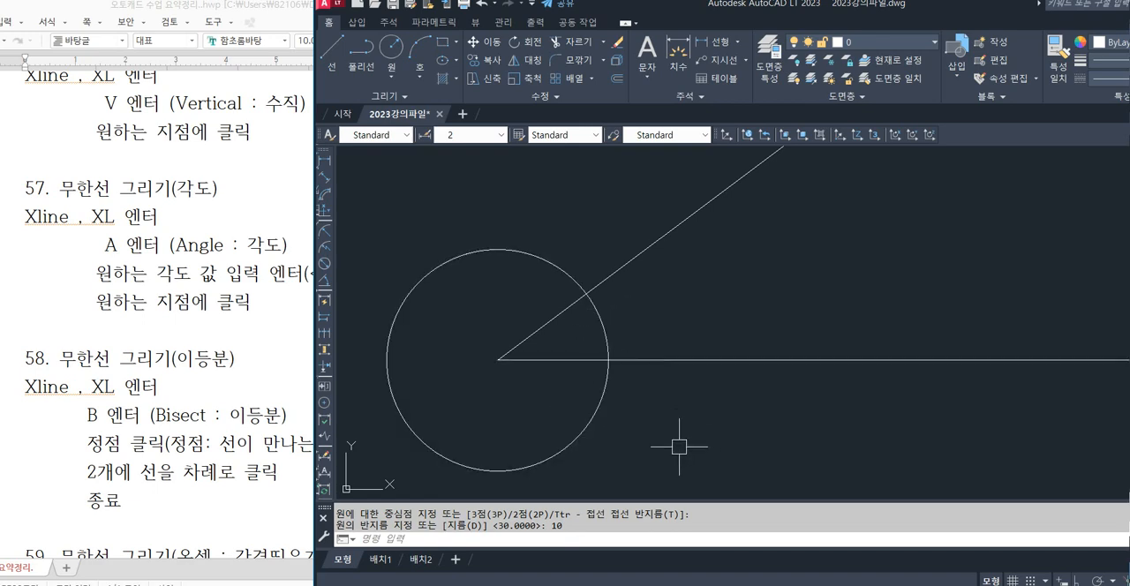
{"action": "type", "text": "c"}
{"action": "key", "text": "Return"}
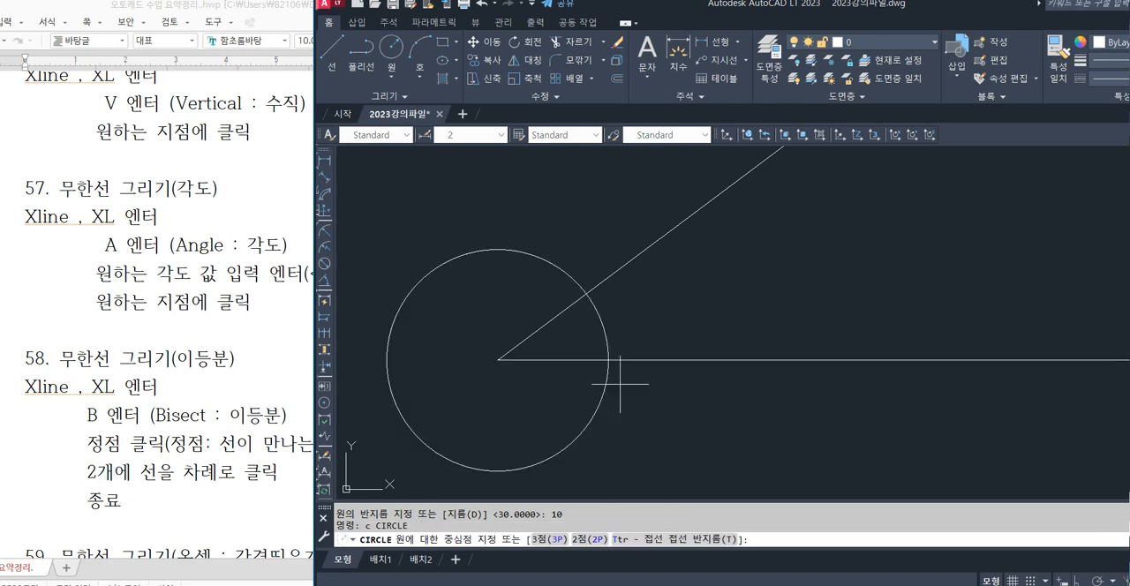
{"action": "left_click", "coordinate": [608, 360]}
{"action": "key", "text": "Return"}
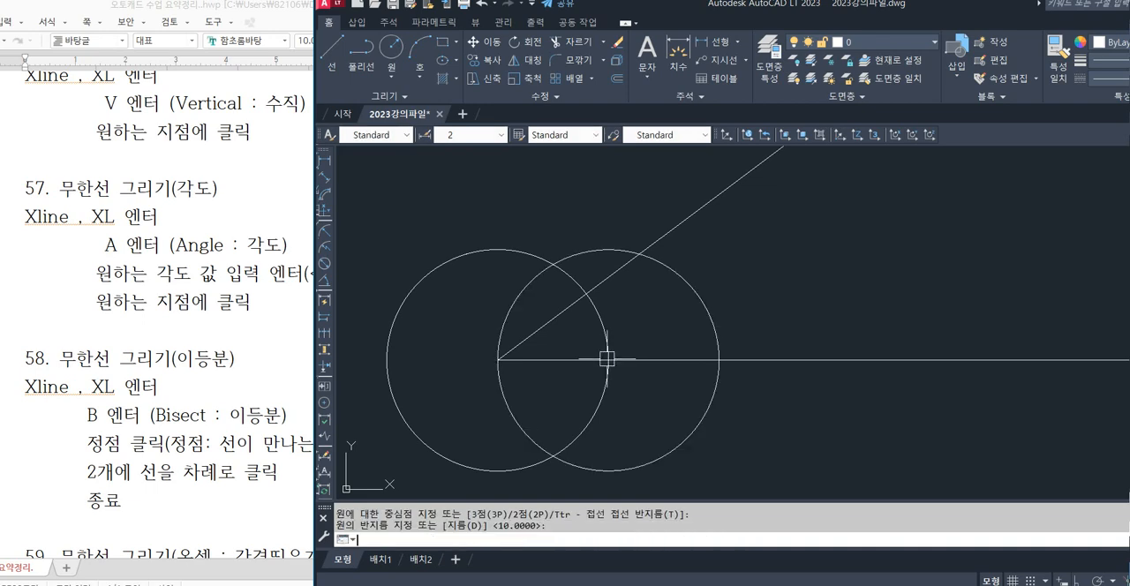
{"action": "key", "text": "Return"}
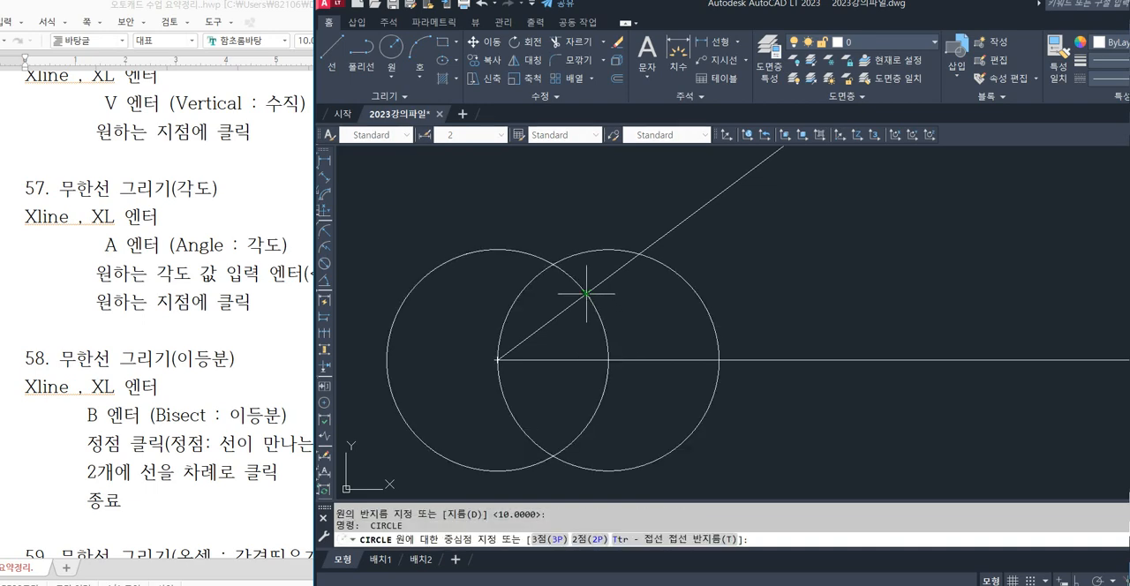
{"action": "left_click", "coordinate": [586, 293]}
{"action": "key", "text": "Return"}
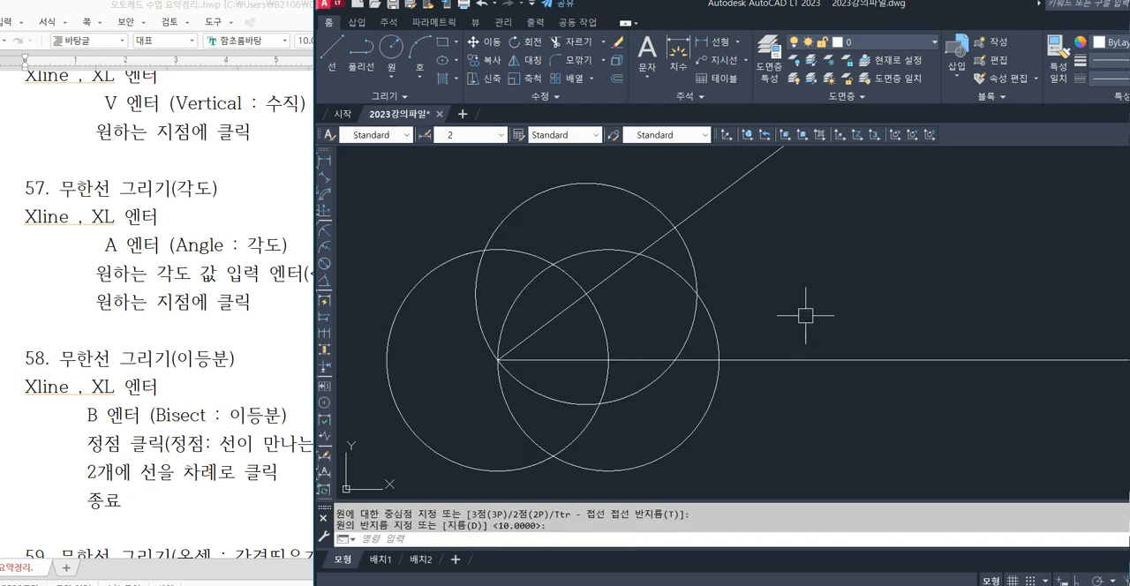
Draw the bisecting line from the outer intersection of the two newer radius 10 circles to the vertex.
{"action": "type", "text": "l"}
{"action": "key", "text": "Return"}
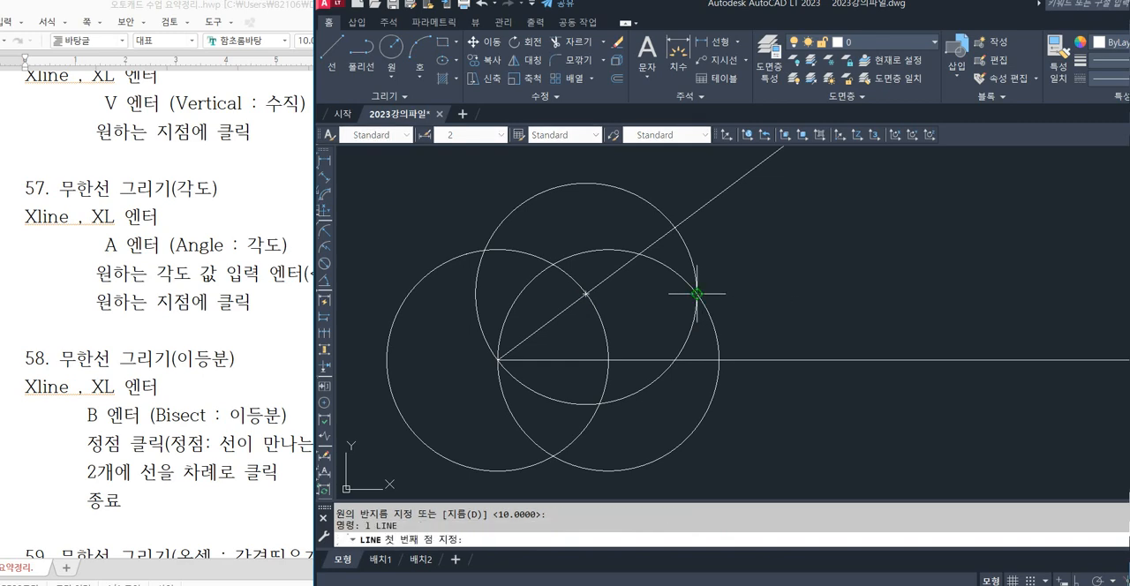
{"action": "left_click", "coordinate": [697, 293]}
{"action": "left_click", "coordinate": [499, 360]}
{"action": "key", "text": "Return"}
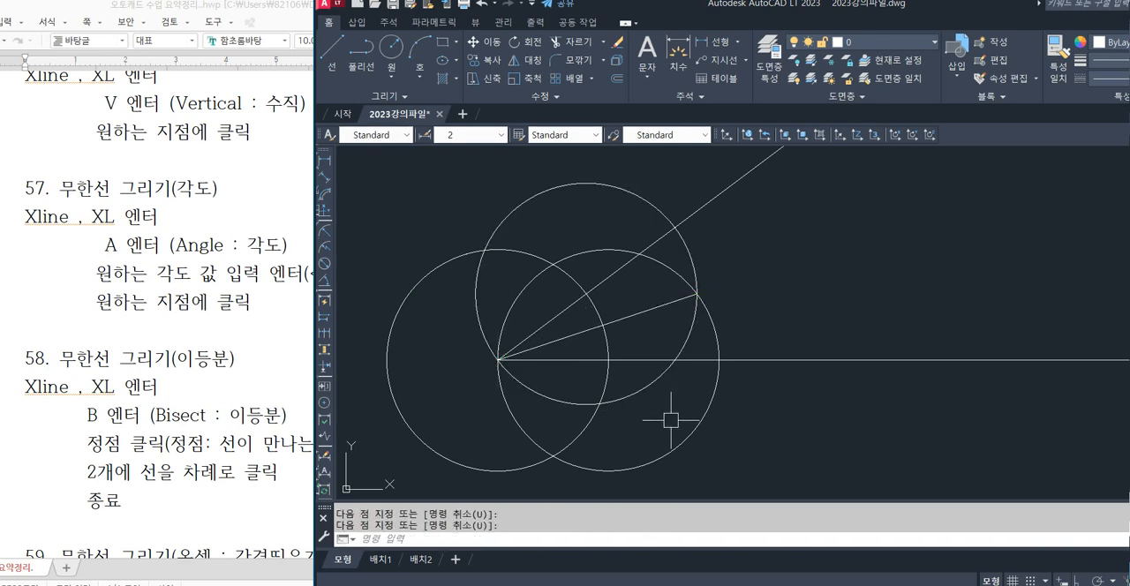
Erase the three radius 10 circles together with their bisecting line.
{"action": "left_click", "coordinate": [709, 472]}
{"action": "left_click", "coordinate": [549, 393]}
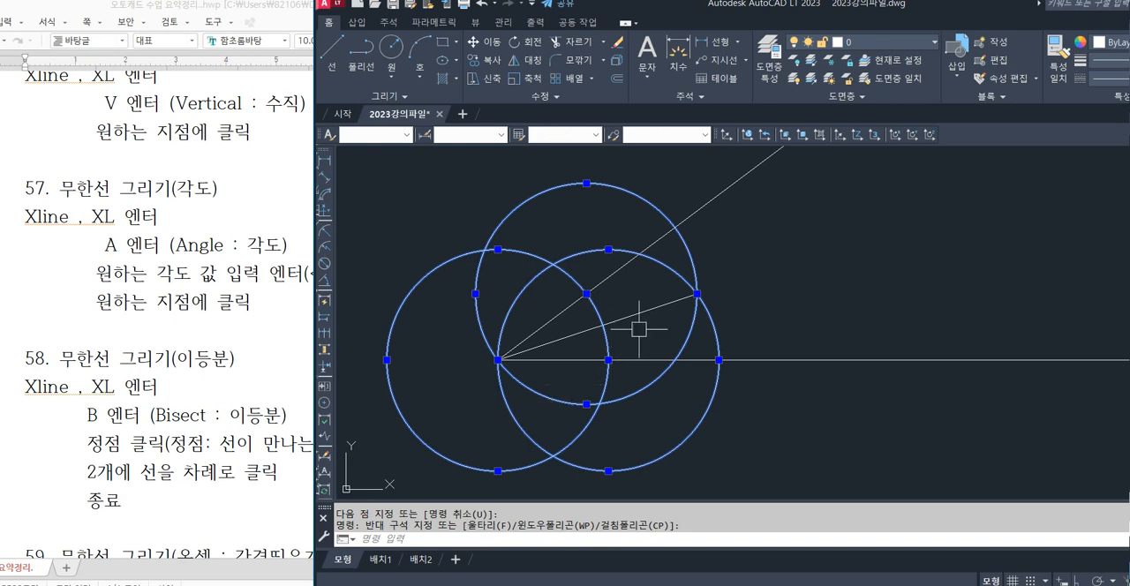
{"action": "key", "text": "Delete"}
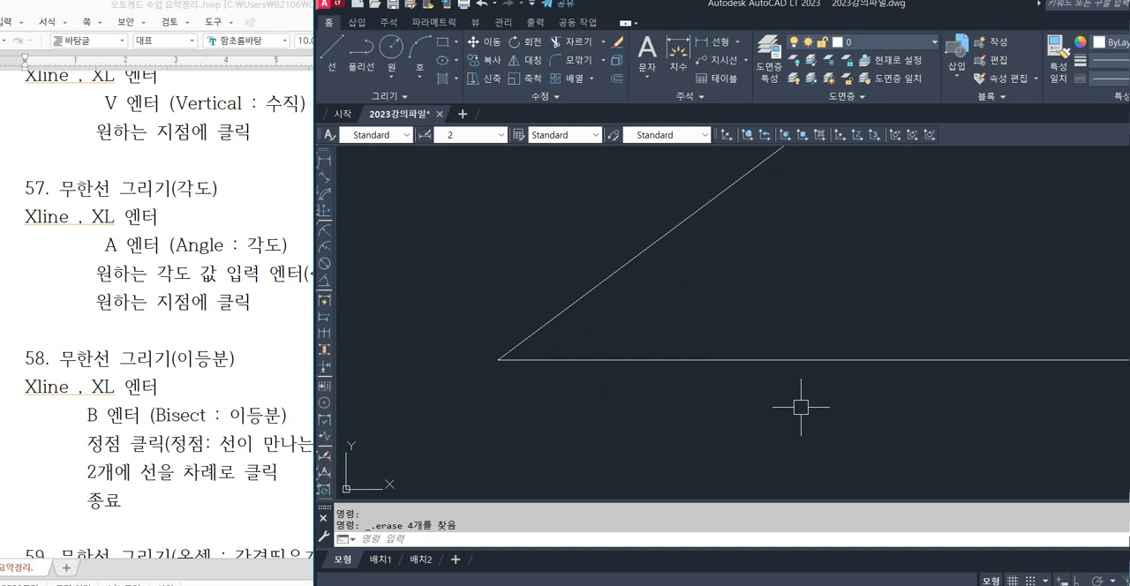
Bring section 59, 무한선 그리기(옵셋 : 간격띄우기), into view in the Hangul notes and return to AutoCAD.
{"action": "left_click", "coordinate": [210, 372]}
{"action": "scroll", "coordinate": [210, 372], "scroll_direction": "down", "scroll_amount": 3}
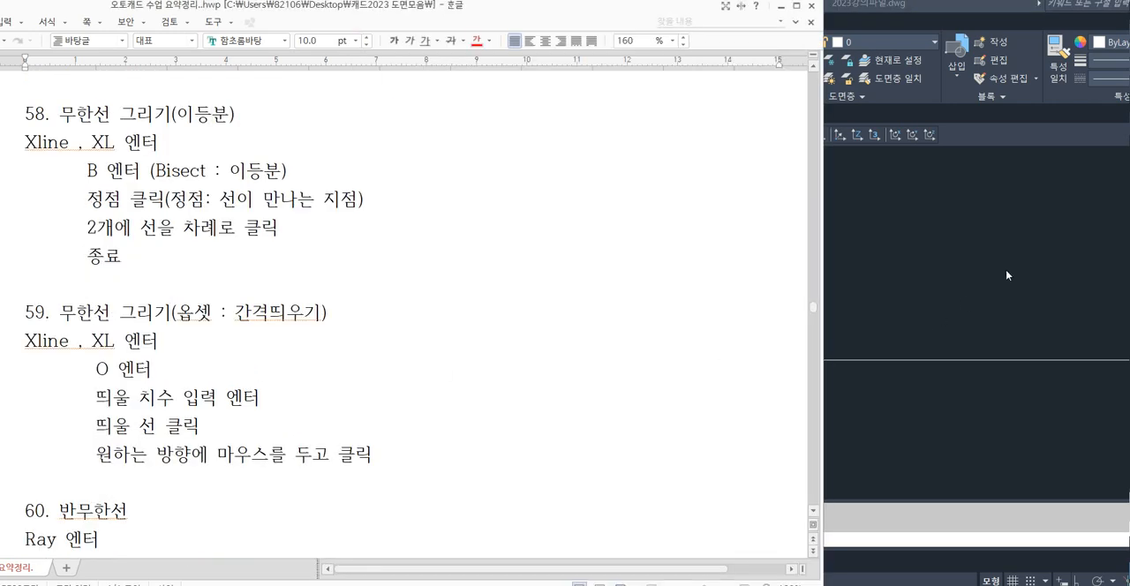
{"action": "left_click", "coordinate": [1006, 275]}
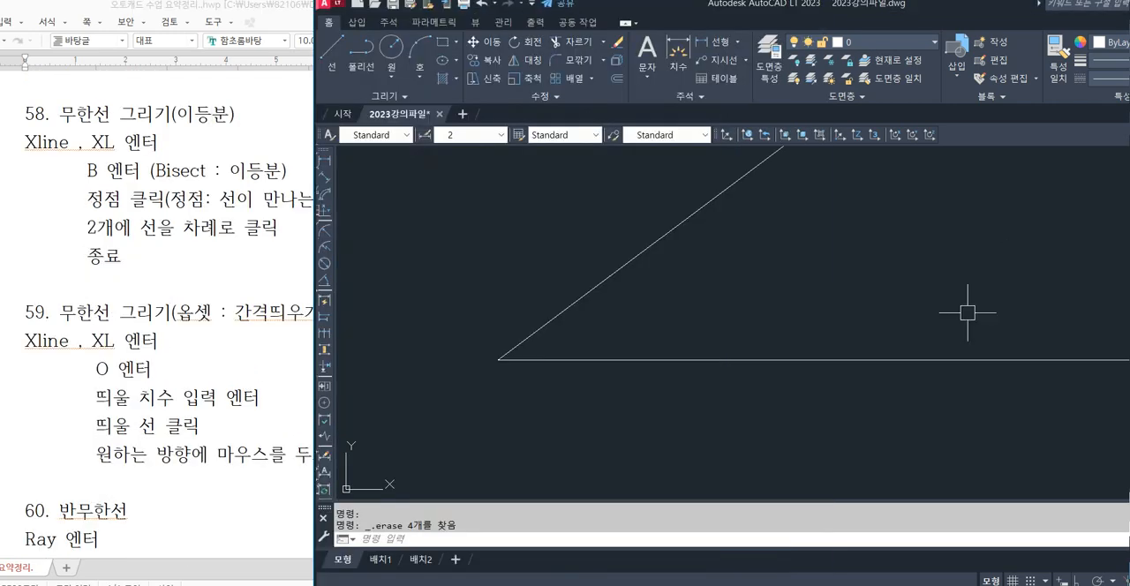
Erase the horizontal line and the sloping line that form the angle.
{"action": "scroll", "coordinate": [741, 344], "scroll_direction": "down", "scroll_amount": 2}
{"action": "left_click", "coordinate": [835, 380]}
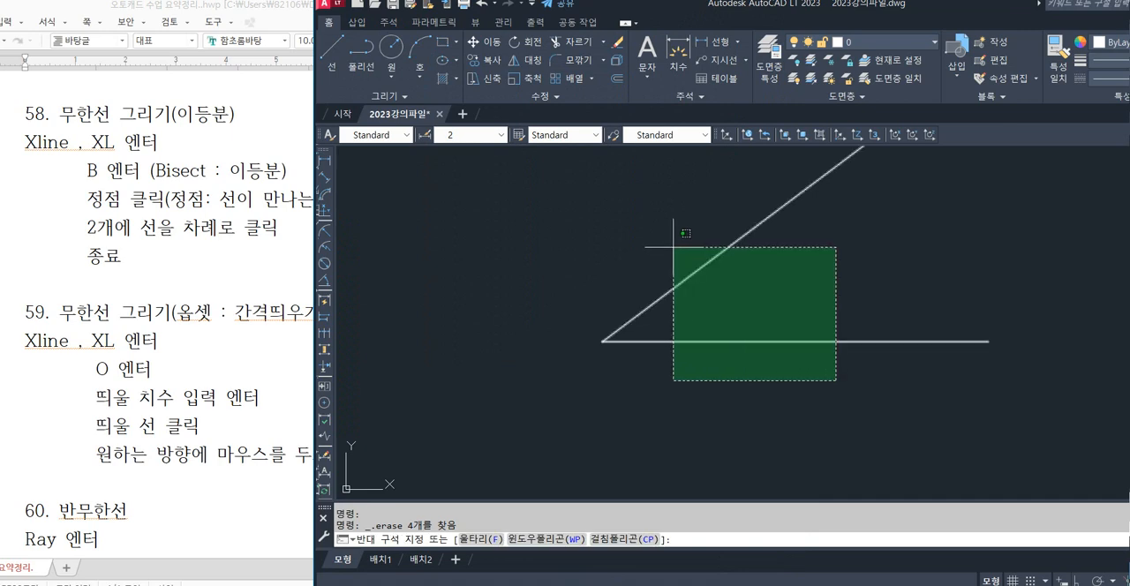
{"action": "left_click", "coordinate": [674, 248]}
{"action": "key", "text": "Delete"}
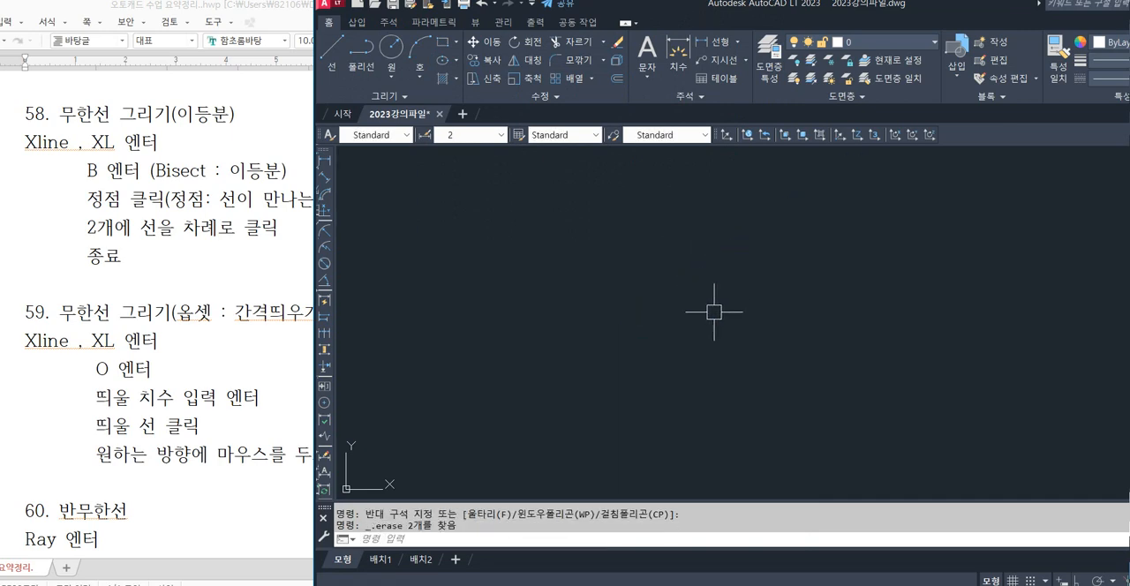
Turn on orthogonal mode and draw a horizontal line 50 long in the empty drawing area.
{"action": "type", "text": "l"}
{"action": "key", "text": "Return"}
{"action": "left_click", "coordinate": [534, 276]}
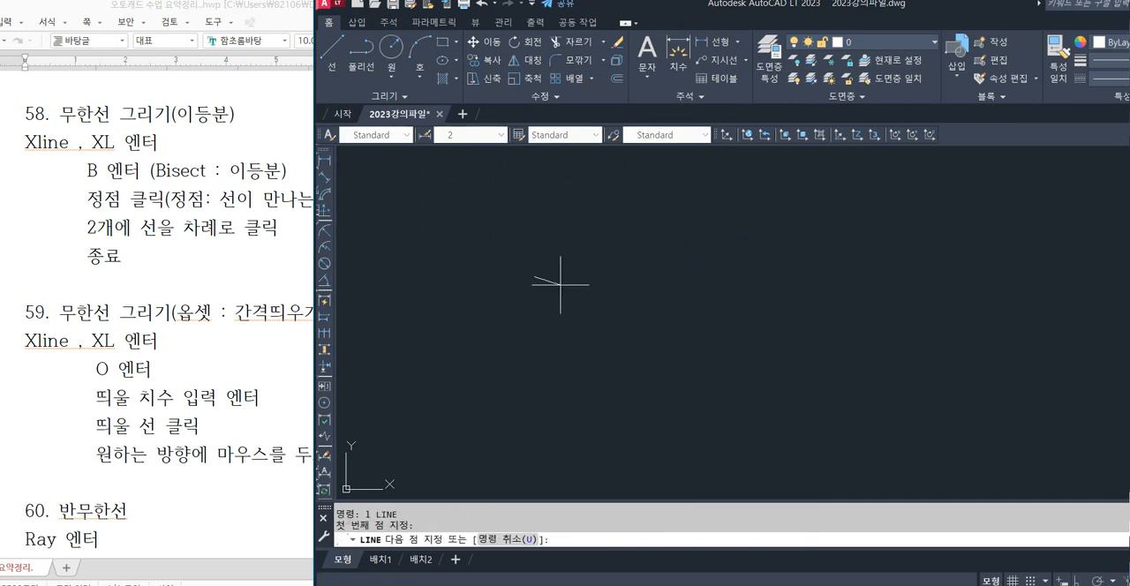
{"action": "left_click", "coordinate": [1078, 580]}
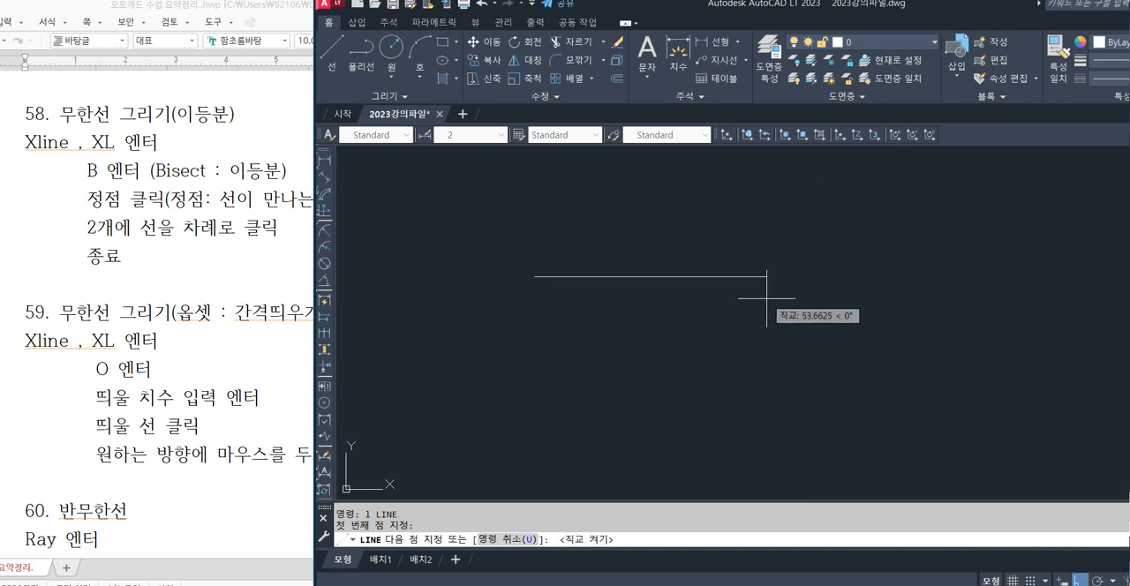
{"action": "key", "text": "Return"}
{"action": "key", "text": "Return"}
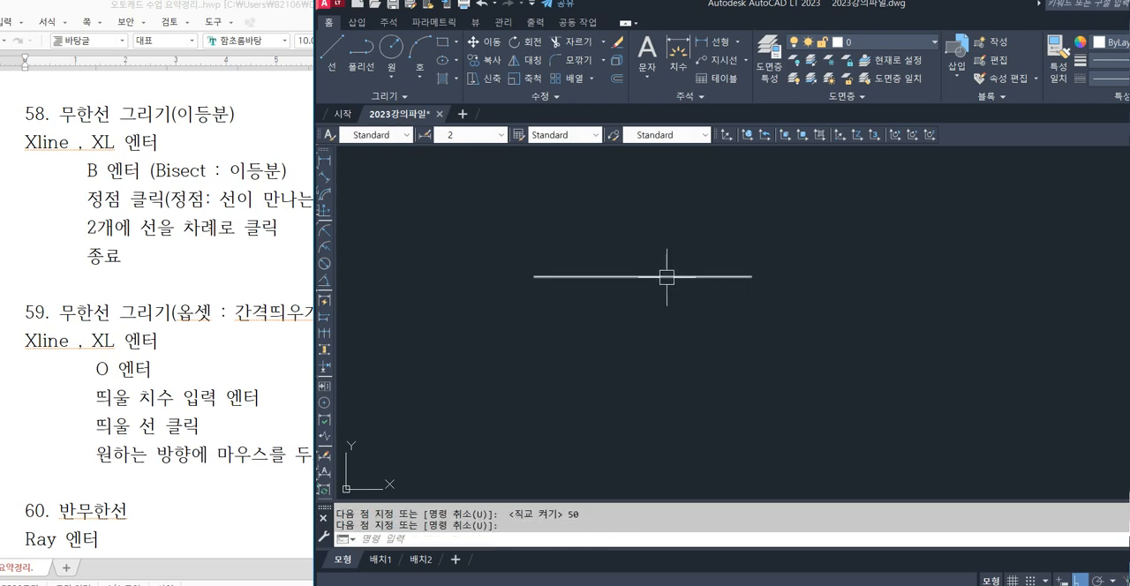
{"action": "scroll", "coordinate": [701, 319], "scroll_direction": "down", "scroll_amount": 3}
{"action": "middle_click_drag", "start_coordinate": [701, 318], "coordinate": [628, 293]}
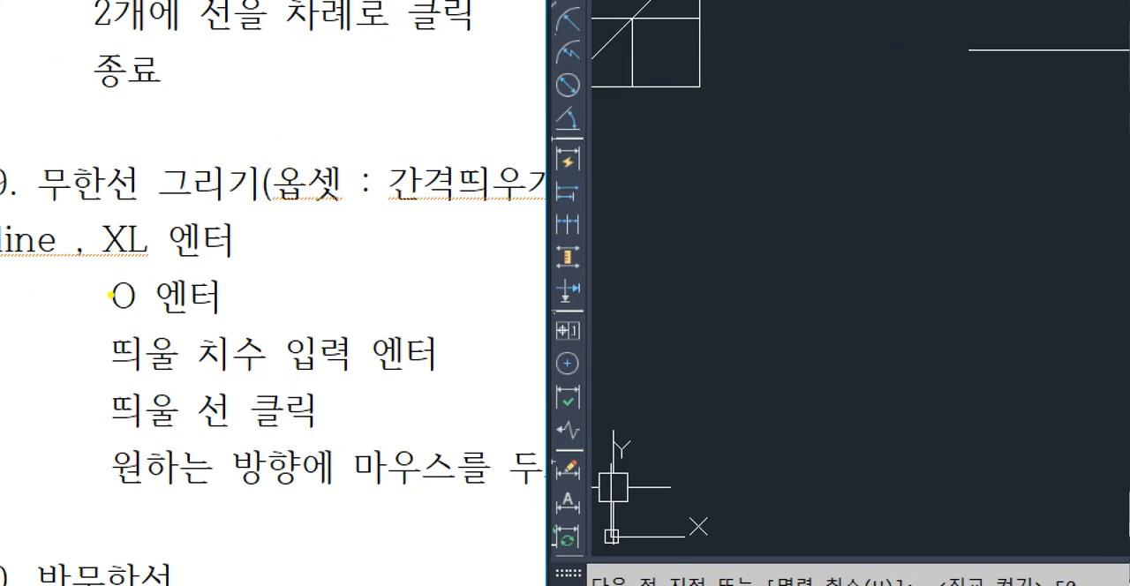
Review section 59 of the notes, focusing on the XL command and its O option, offset distance, line and side sequence.
{"action": "mouse_move", "coordinate": [92, 280]}
{"action": "left_mouse_down", "text": "ctrl"}
{"action": "mouse_move", "coordinate": [398, 463]}
{"action": "mouse_move", "coordinate": [552, 507]}
{"action": "left_mouse_up", "text": "ctrl"}
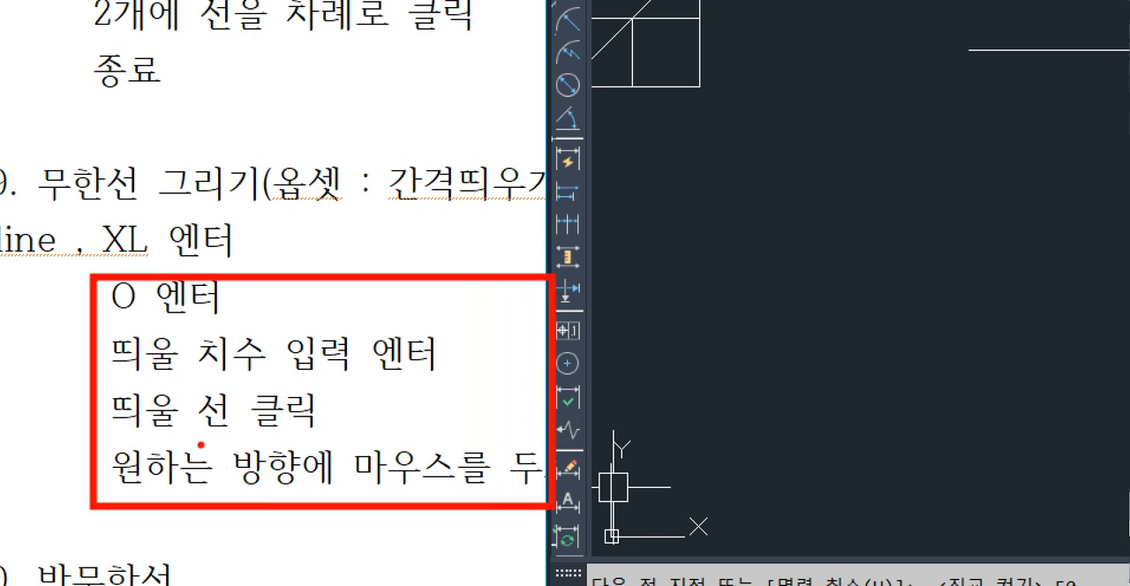
{"action": "mouse_move", "coordinate": [81, 292]}
{"action": "left_mouse_down"}
{"action": "mouse_move", "coordinate": [61, 371]}
{"action": "mouse_move", "coordinate": [72, 496]}
{"action": "left_mouse_up"}
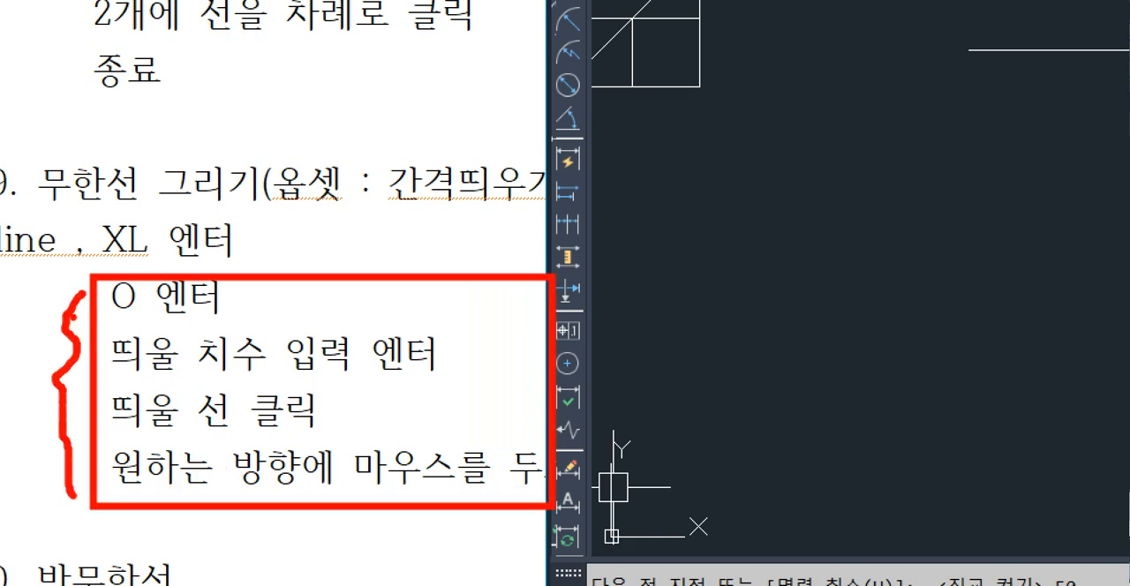
{"action": "mouse_move", "coordinate": [152, 257]}
{"action": "left_mouse_down"}
{"action": "mouse_move", "coordinate": [95, 258]}
{"action": "mouse_move", "coordinate": [113, 201]}
{"action": "mouse_move", "coordinate": [258, 223]}
{"action": "mouse_move", "coordinate": [124, 256]}
{"action": "left_mouse_up"}
{"action": "mouse_move", "coordinate": [343, 219]}
{"action": "left_mouse_down"}
{"action": "mouse_move", "coordinate": [341, 244]}
{"action": "mouse_move", "coordinate": [271, 241]}
{"action": "left_mouse_up"}
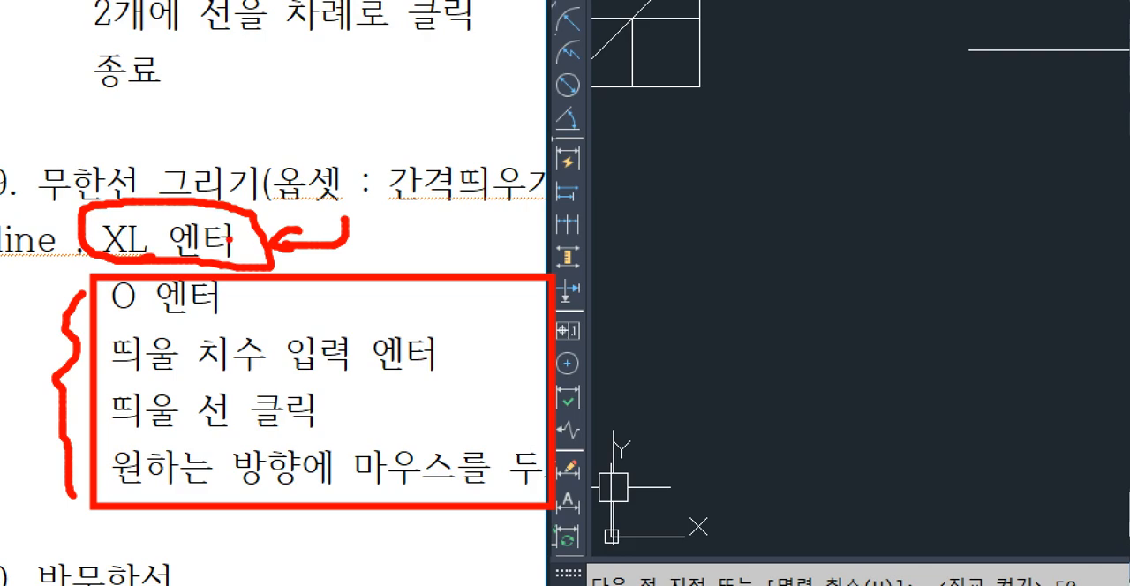
{"action": "mouse_move", "coordinate": [87, 291]}
{"action": "left_mouse_down"}
{"action": "mouse_move", "coordinate": [59, 336]}
{"action": "mouse_move", "coordinate": [71, 521]}
{"action": "left_mouse_up"}
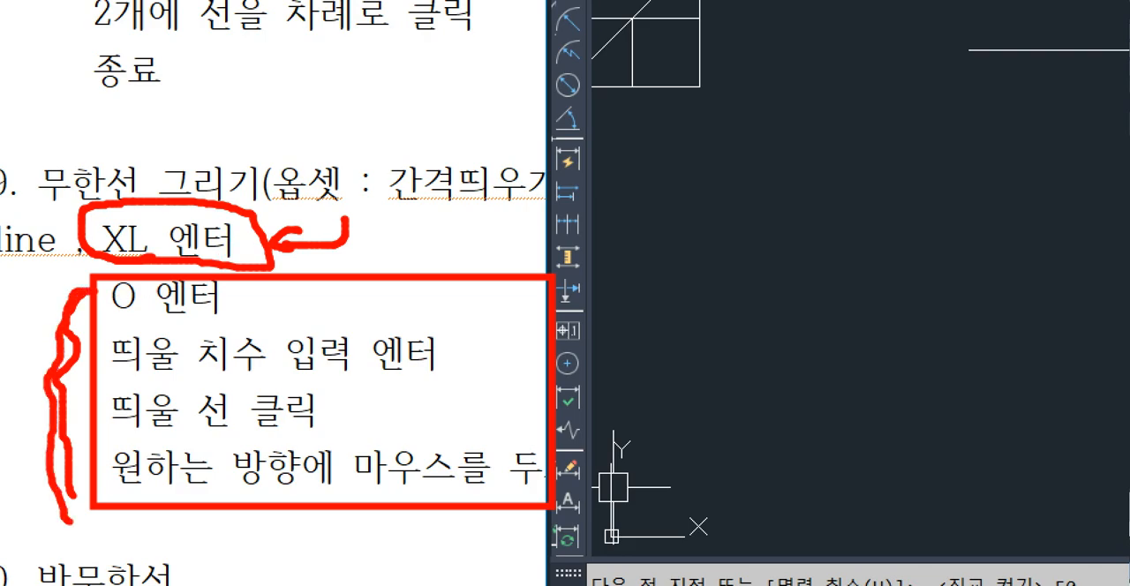
{"action": "key", "text": "Escape"}
{"action": "key", "text": "Escape"}
{"action": "key", "text": "Escape"}
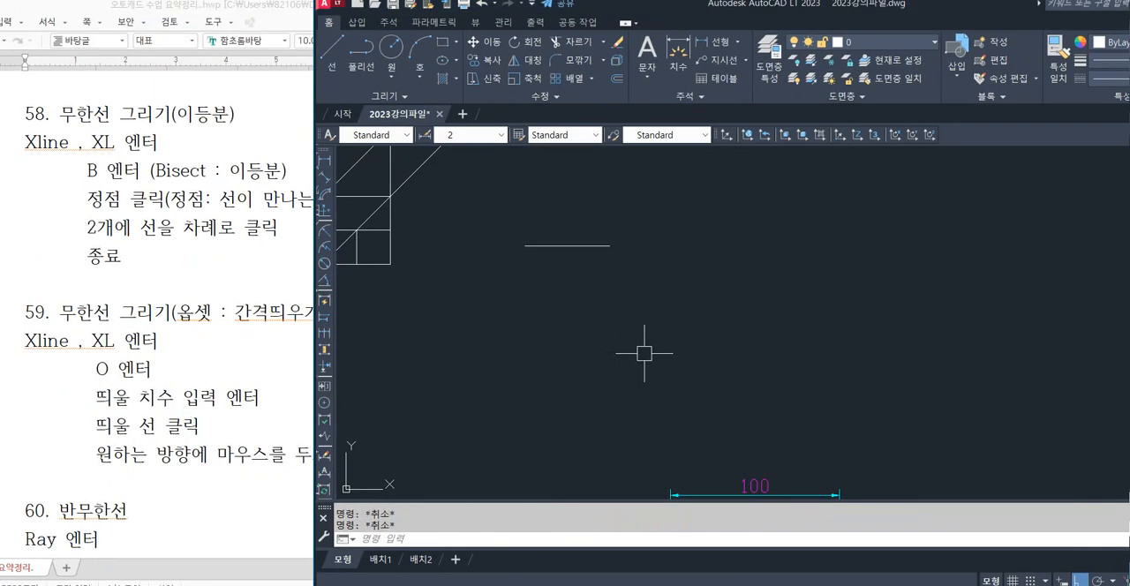
Create an infinite construction line offset 15 below the horizontal line using XLINE's offset option.
{"action": "type", "text": "XL"}
{"action": "key", "text": "Return"}
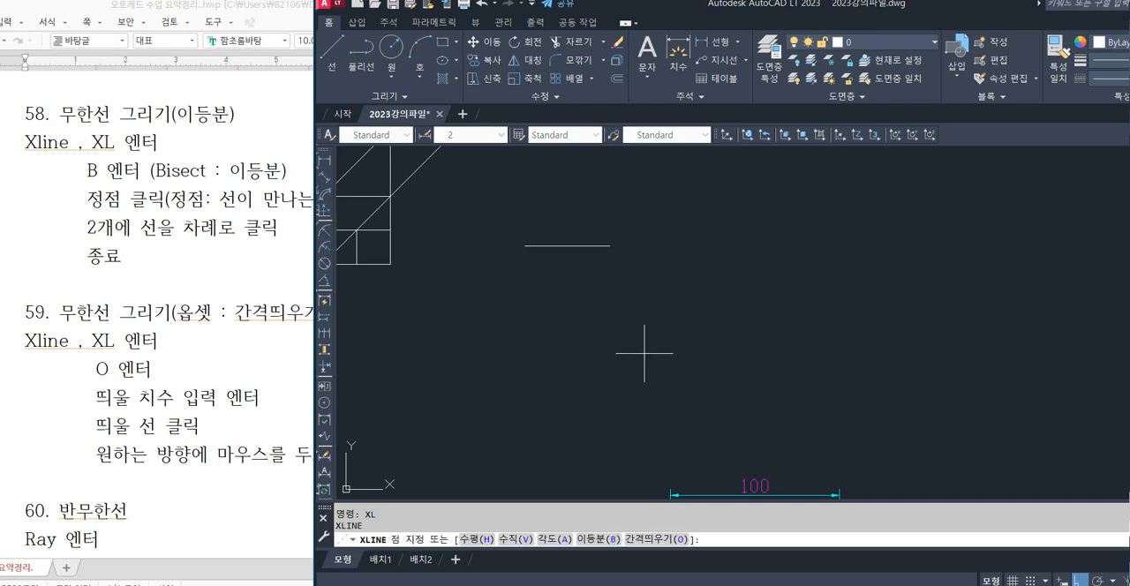
{"action": "type", "text": "o"}
{"action": "key", "text": "Return"}
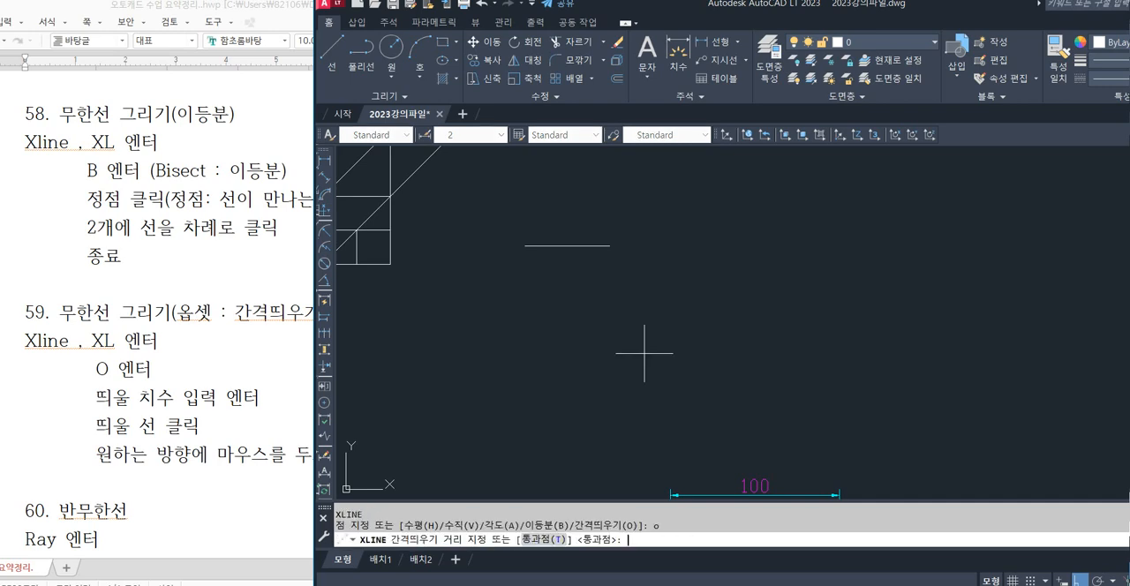
{"action": "key", "text": "Return"}
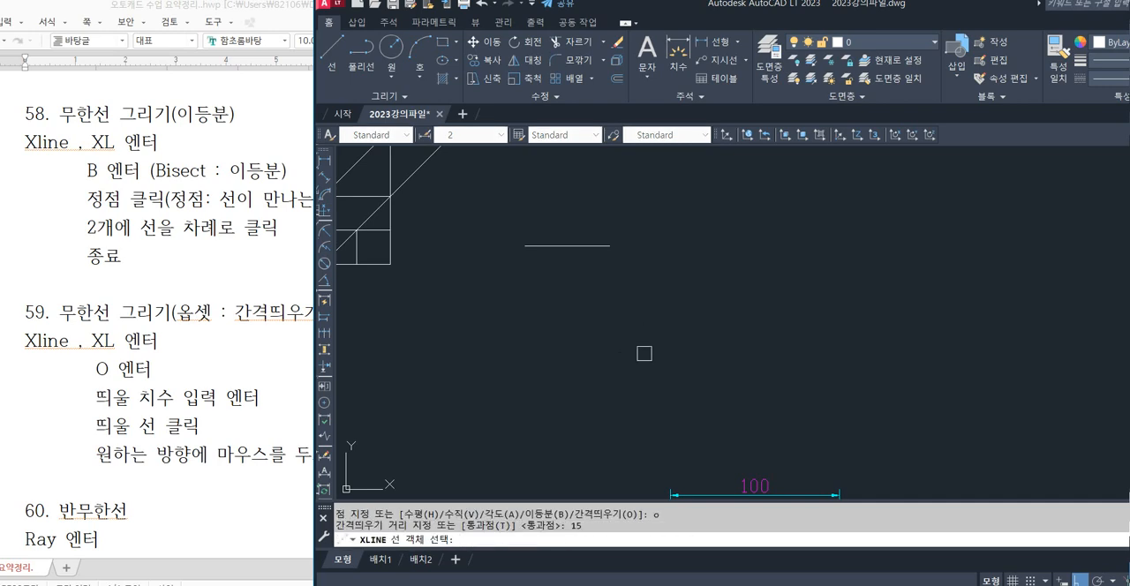
{"action": "left_click", "coordinate": [574, 246]}
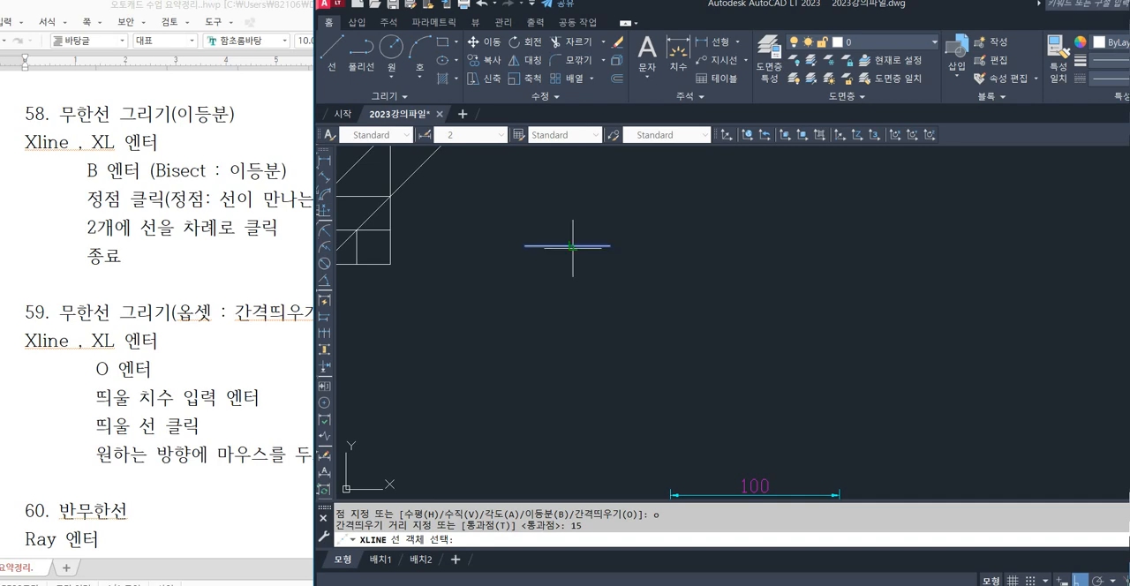
{"action": "left_click", "coordinate": [579, 297]}
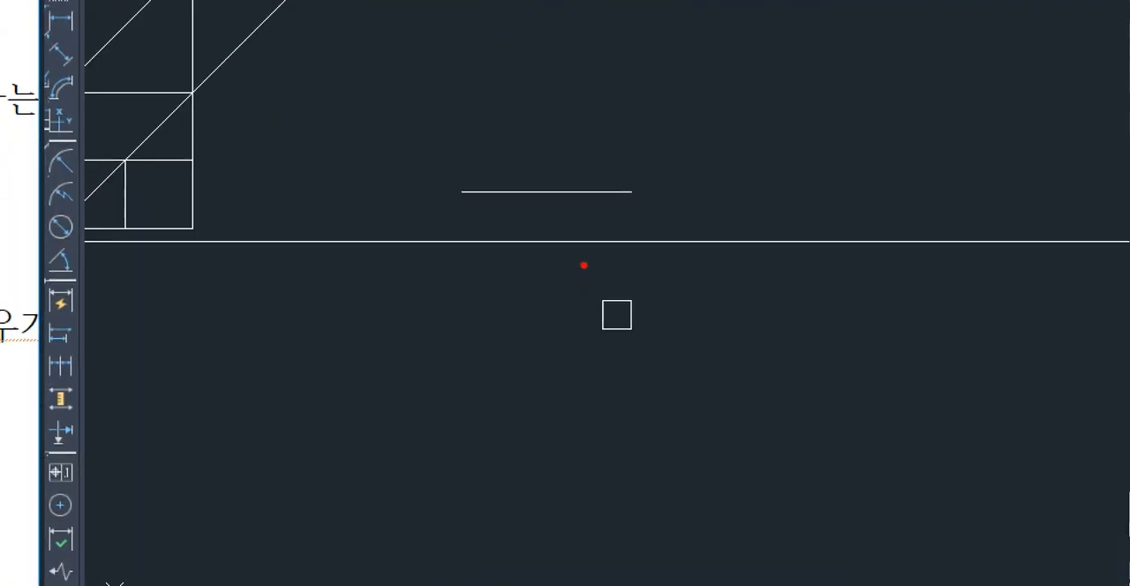
{"action": "left_click_drag", "start_coordinate": [561, 195], "coordinate": [556, 235]}
{"action": "mouse_move", "coordinate": [737, 247]}
{"action": "left_mouse_down"}
{"action": "mouse_move", "coordinate": [703, 257]}
{"action": "mouse_move", "coordinate": [749, 261]}
{"action": "left_mouse_up"}
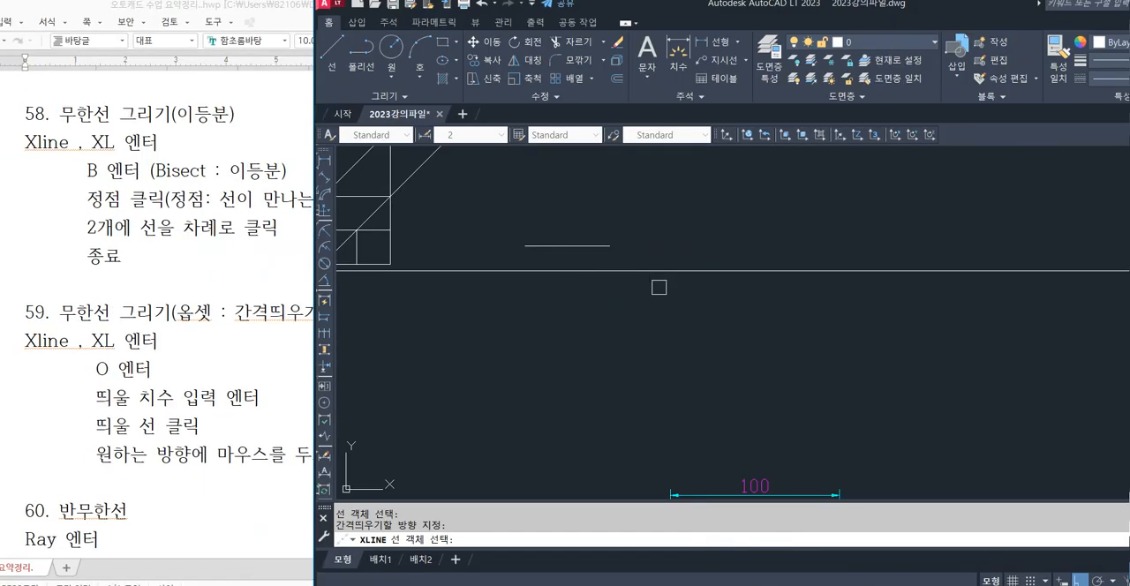
{"action": "key", "text": "Escape"}
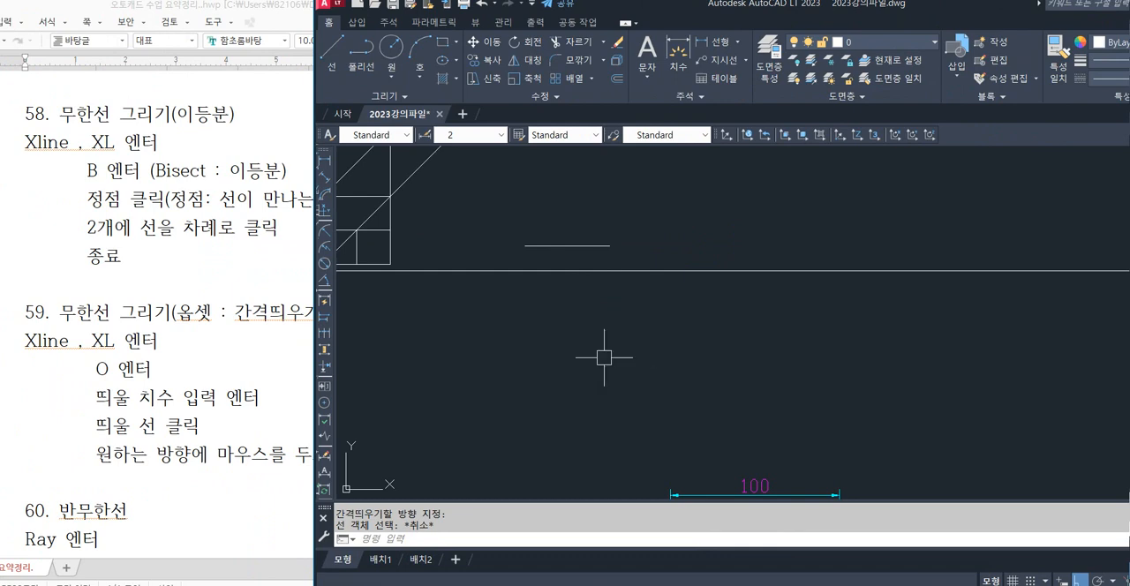
Erase the horizontal line and the construction line below it.
{"action": "left_click", "coordinate": [629, 219]}
{"action": "left_click", "coordinate": [605, 273]}
{"action": "key", "text": "Delete"}
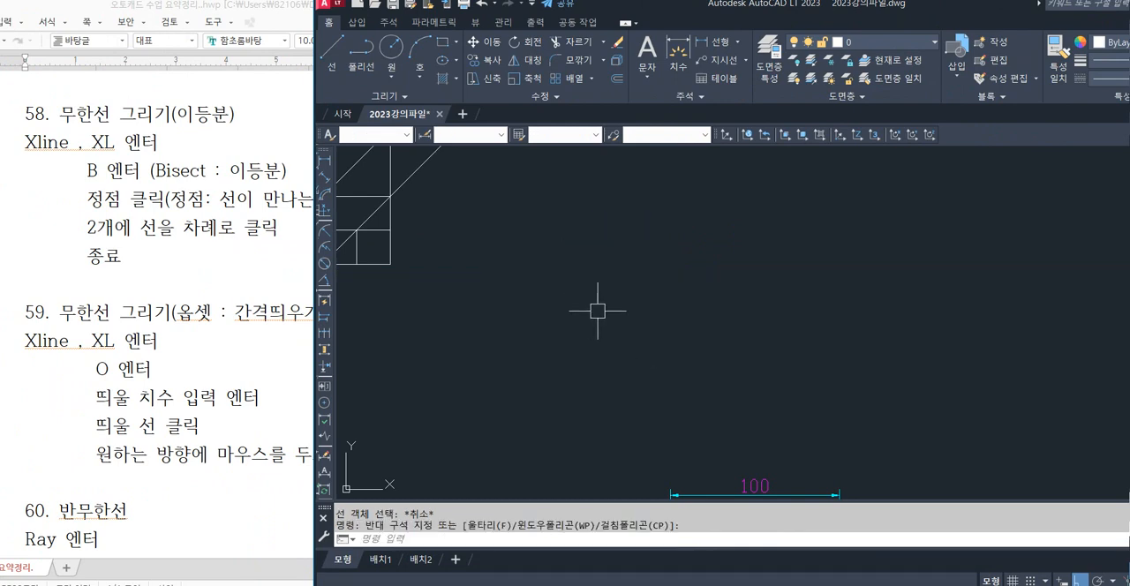
Erase the four diagonal construction lines crossing the large square.
{"action": "scroll", "coordinate": [550, 311], "scroll_direction": "down", "scroll_amount": 5}
{"action": "scroll", "coordinate": [503, 289], "scroll_direction": "up", "scroll_amount": 4}
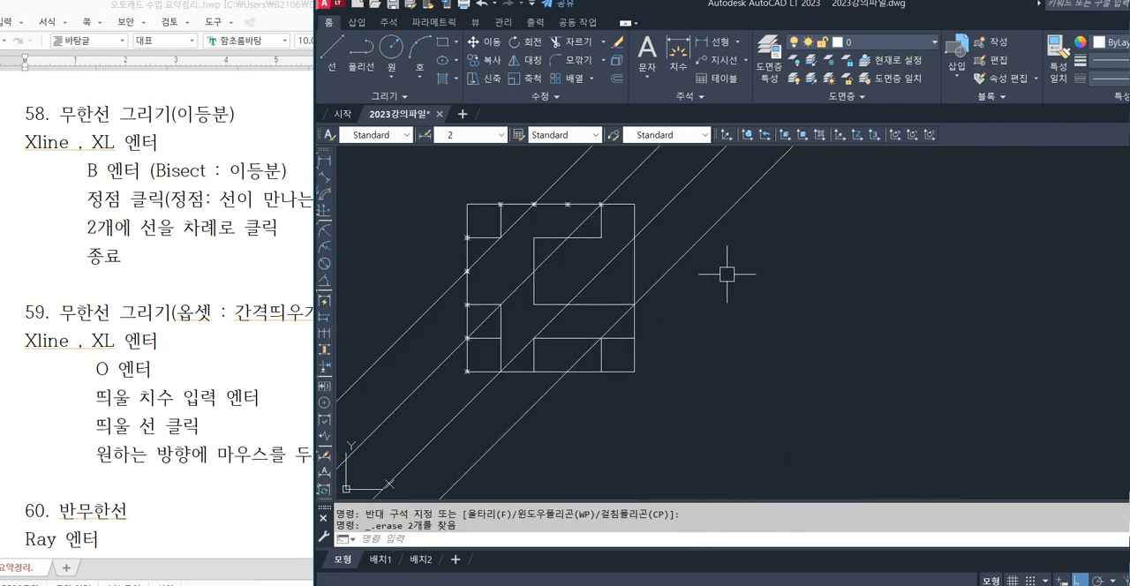
{"action": "left_click", "coordinate": [779, 325]}
{"action": "left_click", "coordinate": [676, 227]}
{"action": "middle_click_drag", "start_coordinate": [676, 227], "coordinate": [688, 291]}
{"action": "key", "text": "Delete"}
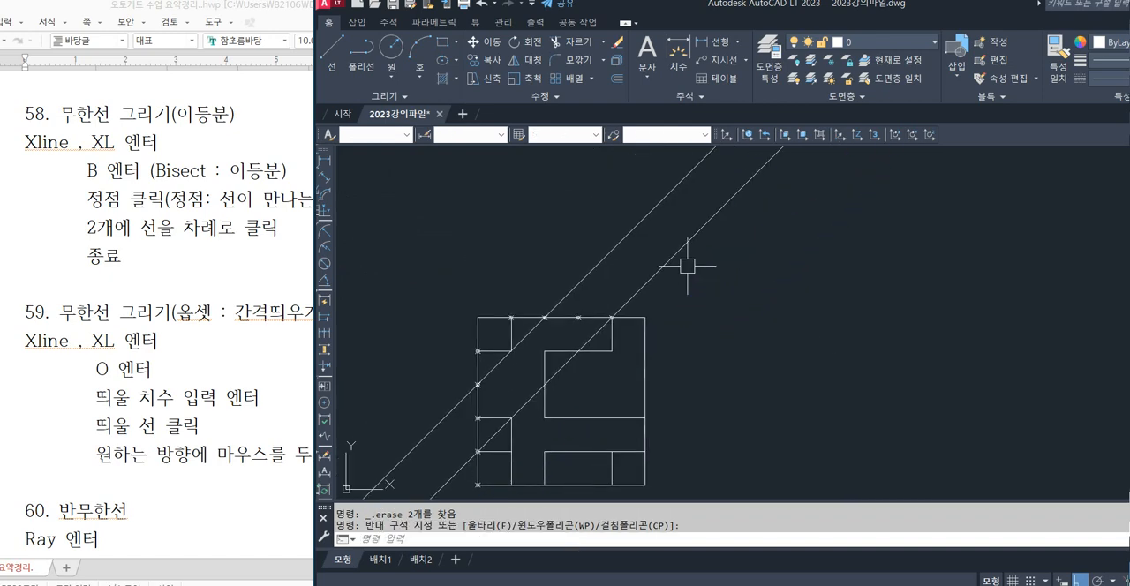
{"action": "left_click", "coordinate": [696, 250]}
{"action": "left_click", "coordinate": [643, 208]}
{"action": "key", "text": "Delete"}
Erase the inner lines forming the lower-left and upper-left corner compartments of the large square.
{"action": "middle_click_drag", "start_coordinate": [710, 365], "coordinate": [729, 290]}
{"action": "left_click", "coordinate": [628, 299]}
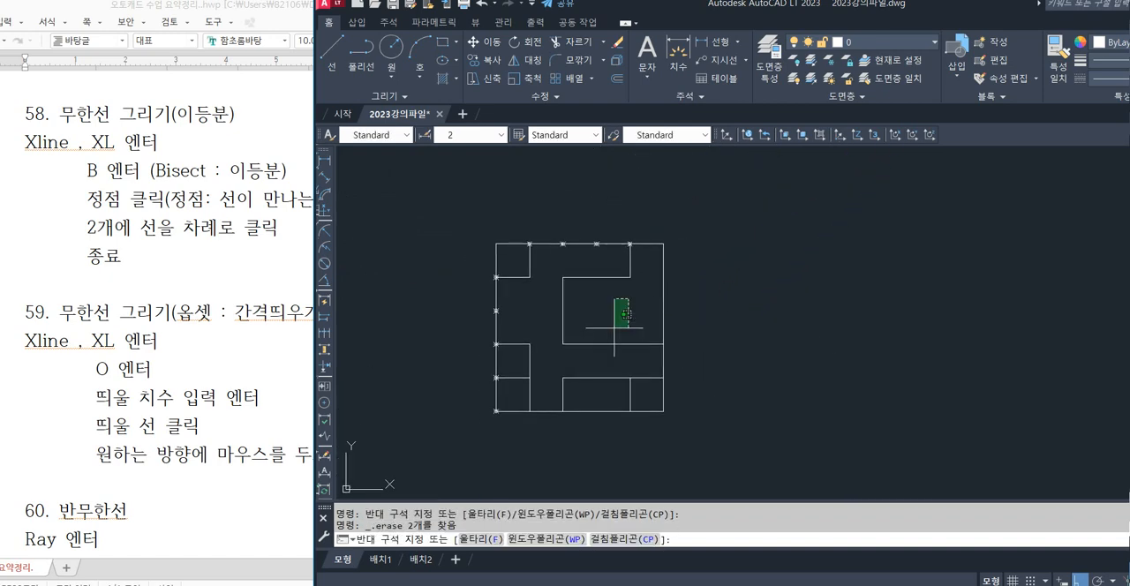
{"action": "left_click", "coordinate": [605, 318]}
{"action": "scroll", "coordinate": [538, 323], "scroll_direction": "up", "scroll_amount": 2}
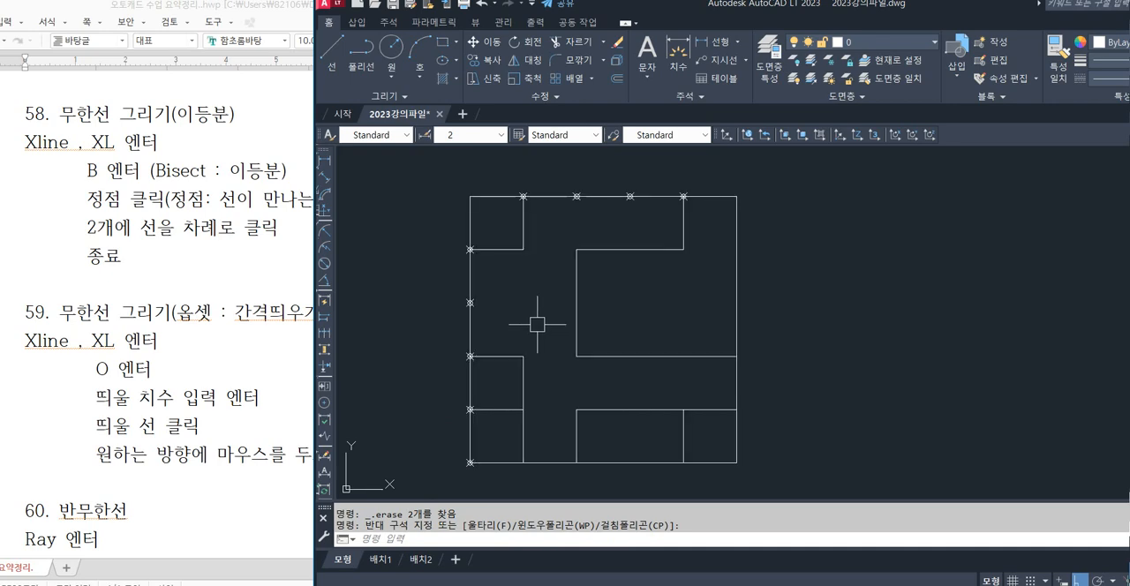
{"action": "left_click", "coordinate": [538, 321]}
{"action": "left_click", "coordinate": [515, 410]}
{"action": "key", "text": "Delete"}
{"action": "left_click", "coordinate": [539, 297]}
{"action": "left_click", "coordinate": [498, 228]}
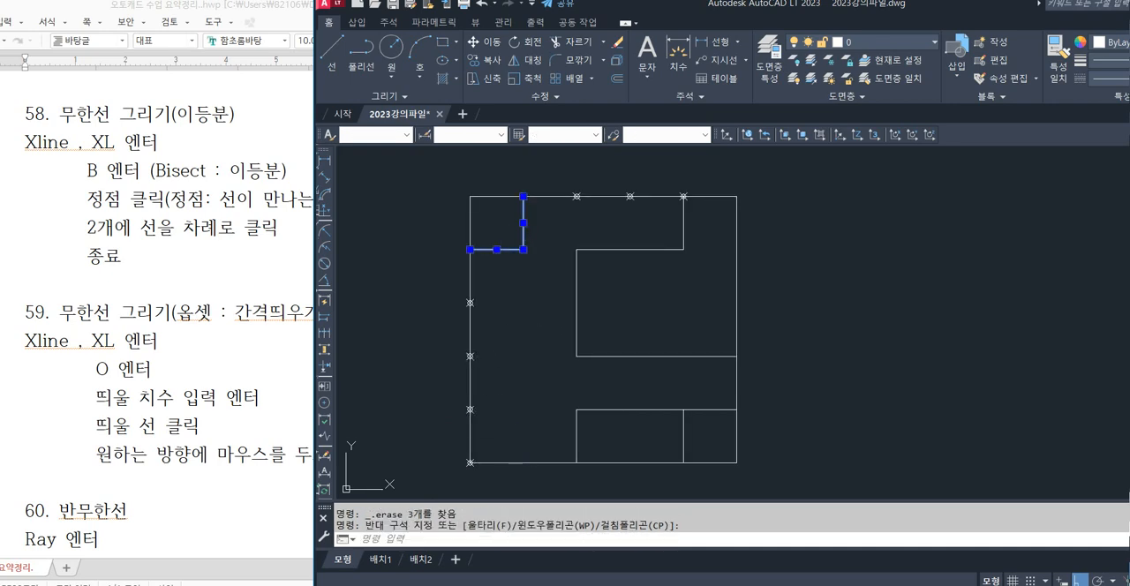
{"action": "key", "text": "Delete"}
{"action": "middle_click_drag", "start_coordinate": [544, 285], "coordinate": [521, 285]}
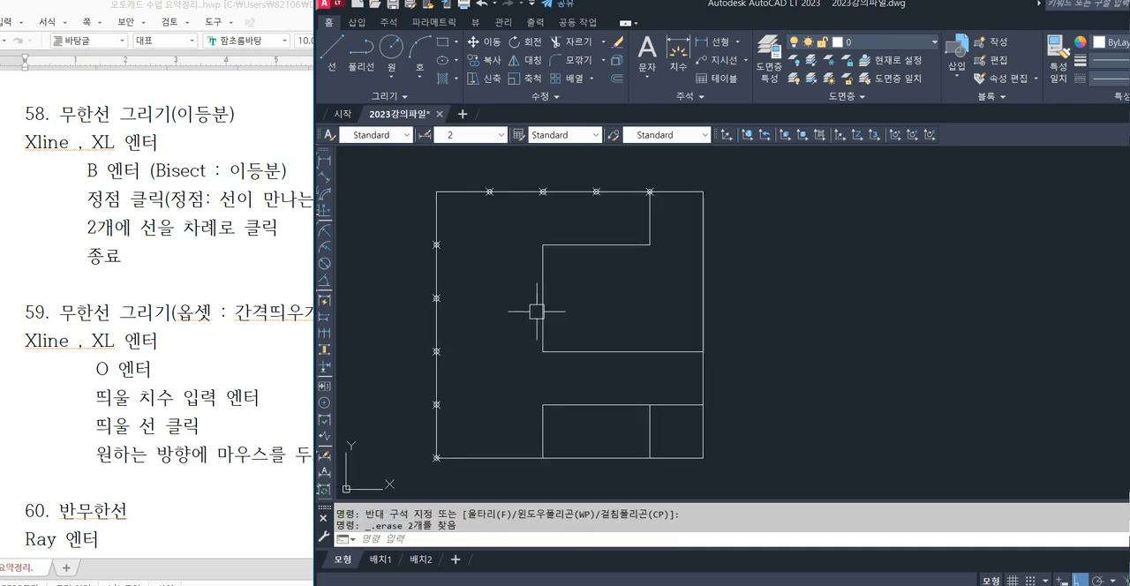
{"action": "left_click", "coordinate": [541, 302]}
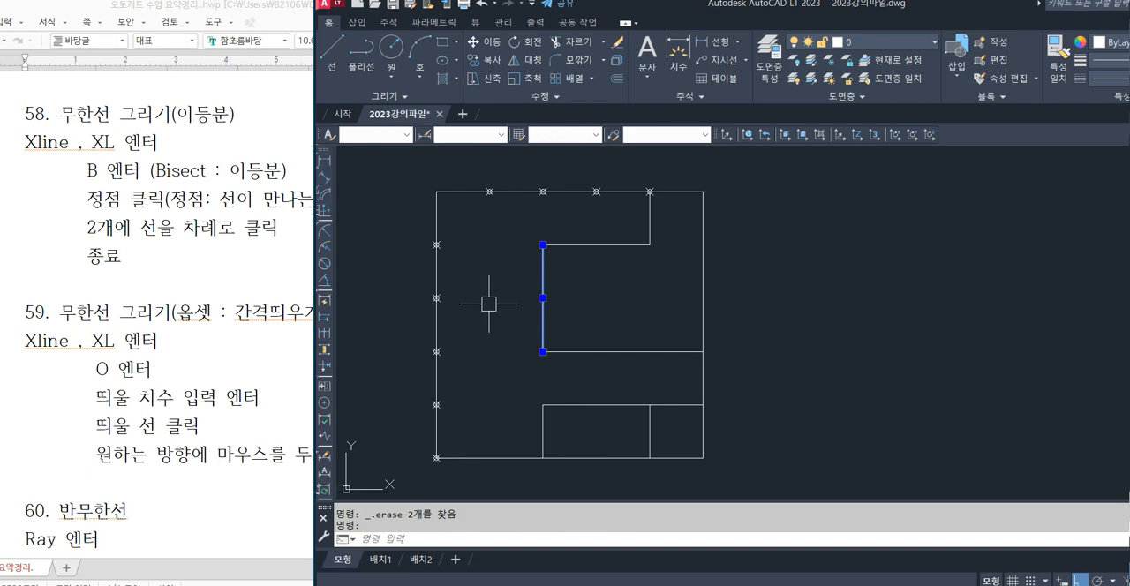
{"action": "key", "text": "Escape"}
{"action": "key", "text": "Escape"}
{"action": "type", "text": "x"}
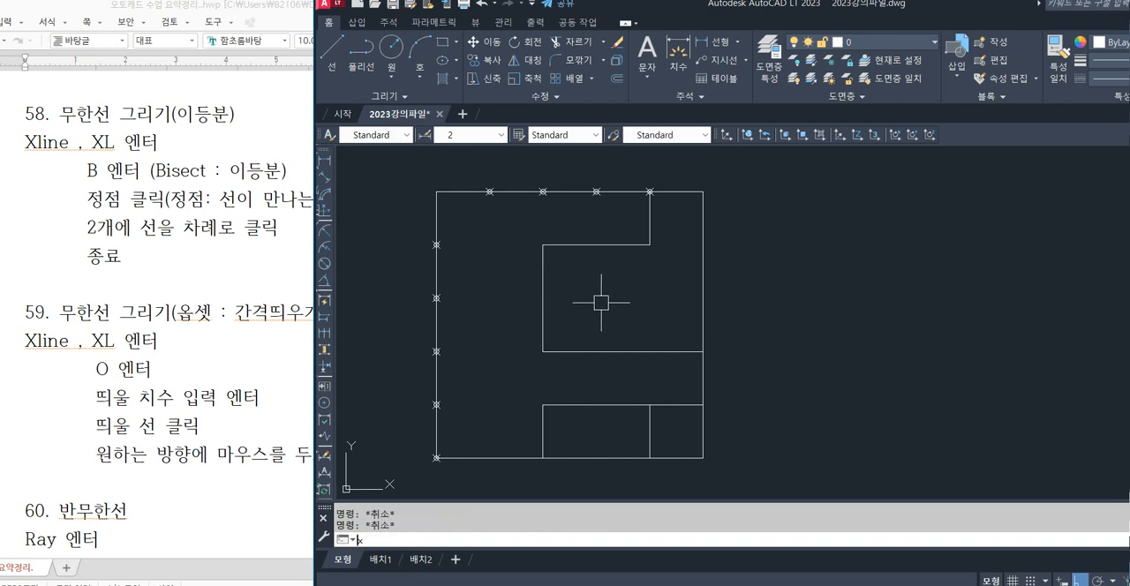
{"action": "key", "text": "BackSpace"}
Offset the inner vertical line of the square 20 to its left with the OFFSET command.
{"action": "type", "text": "o"}
{"action": "key", "text": "Return"}
{"action": "type", "text": "2"}
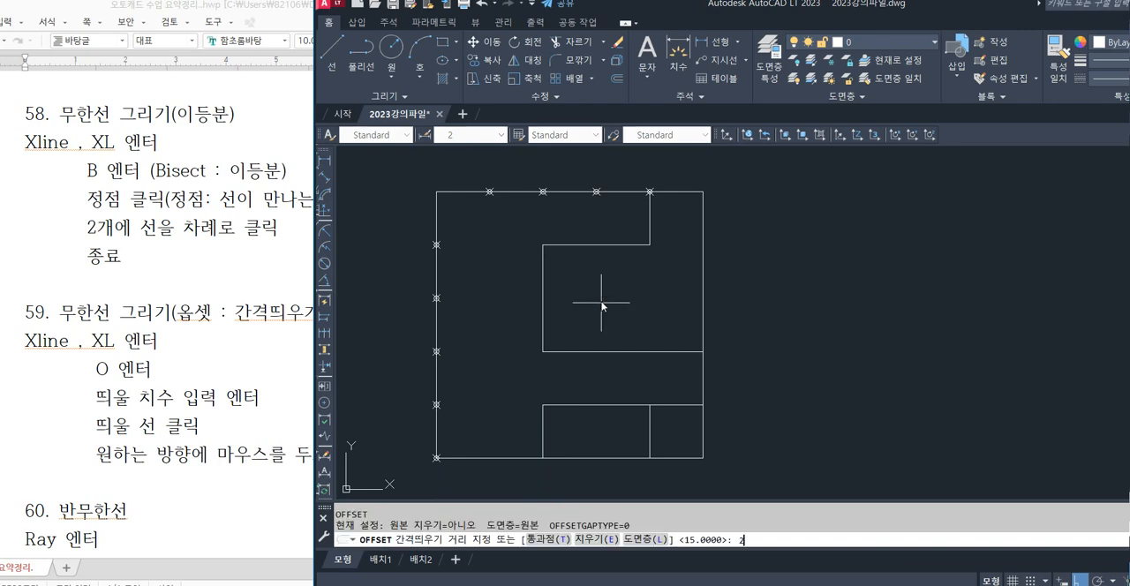
{"action": "type", "text": "0"}
{"action": "key", "text": "Return"}
{"action": "left_click", "coordinate": [542, 309]}
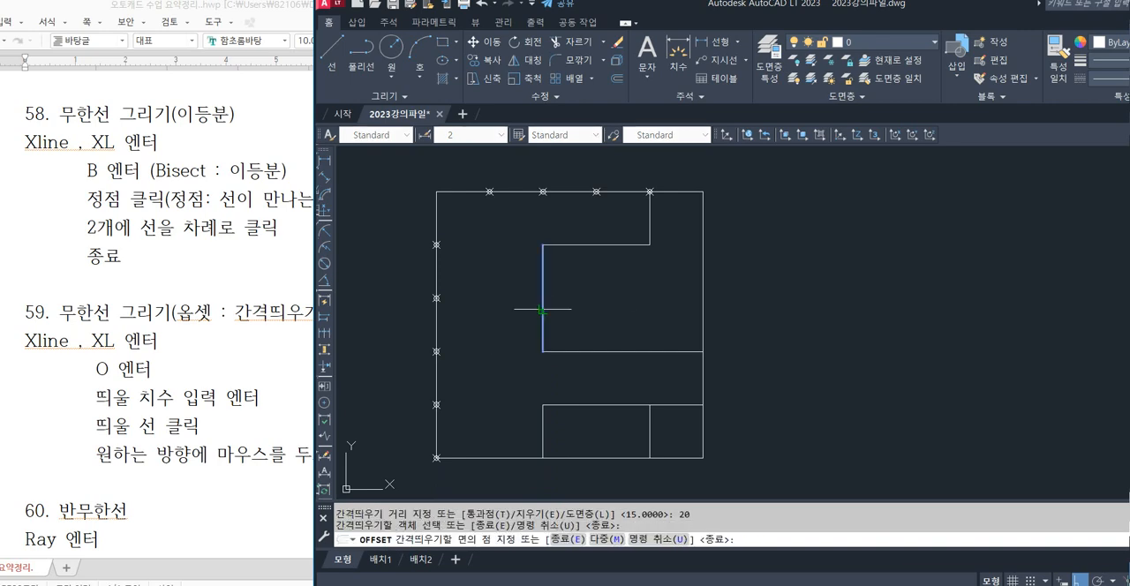
{"action": "left_click", "coordinate": [499, 310]}
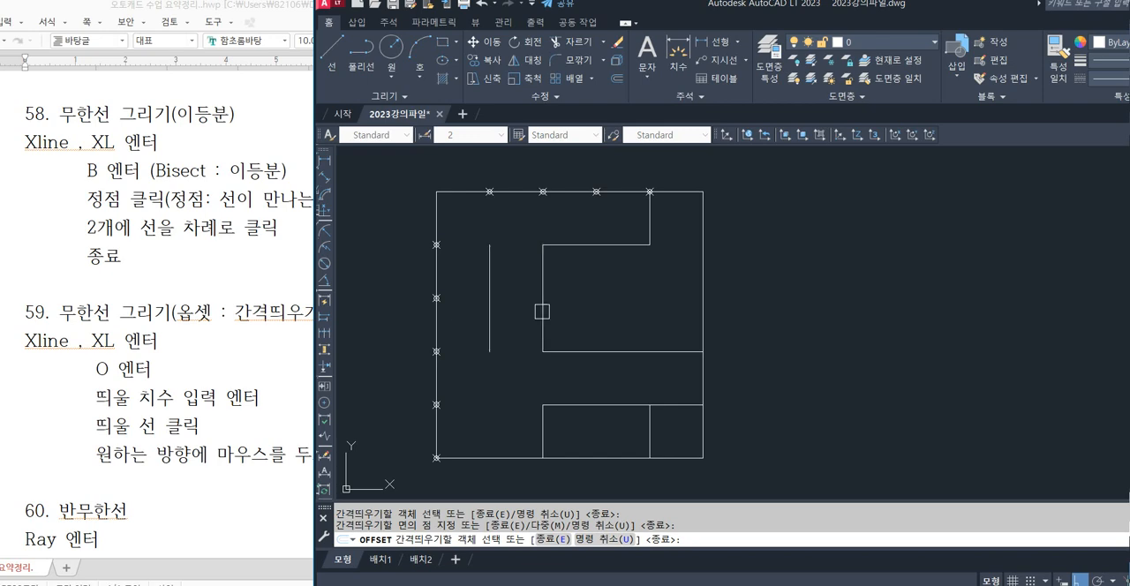
{"action": "key", "text": "Escape"}
{"action": "key", "text": "Escape"}
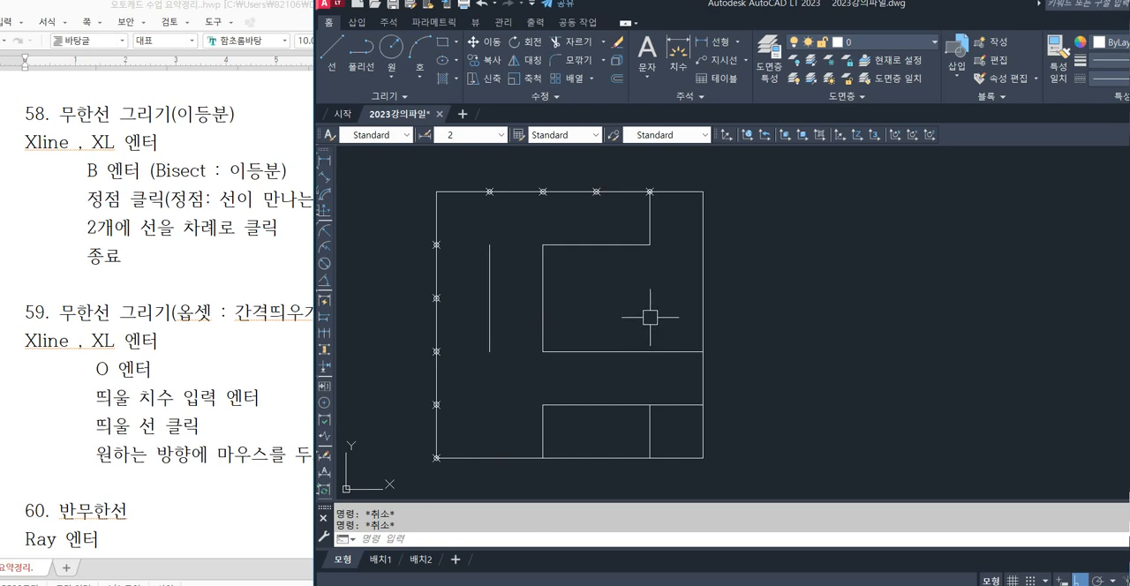
Extend both ends of the offset vertical line to the top and bottom edges of the large square.
{"action": "type", "text": "EX"}
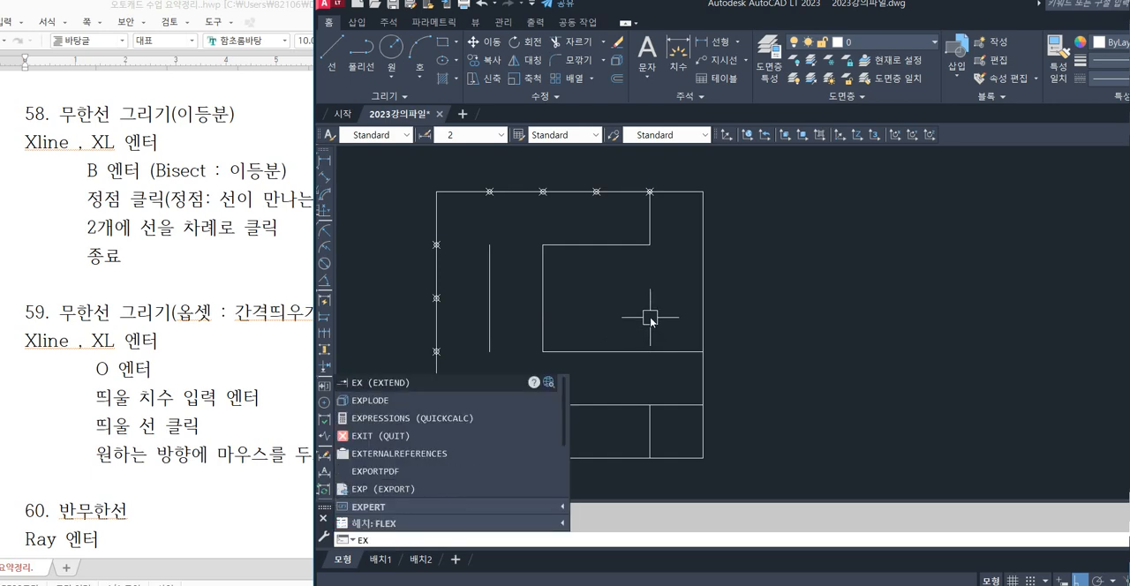
{"action": "key", "text": "Return"}
{"action": "left_click", "coordinate": [490, 258]}
{"action": "left_click", "coordinate": [492, 299]}
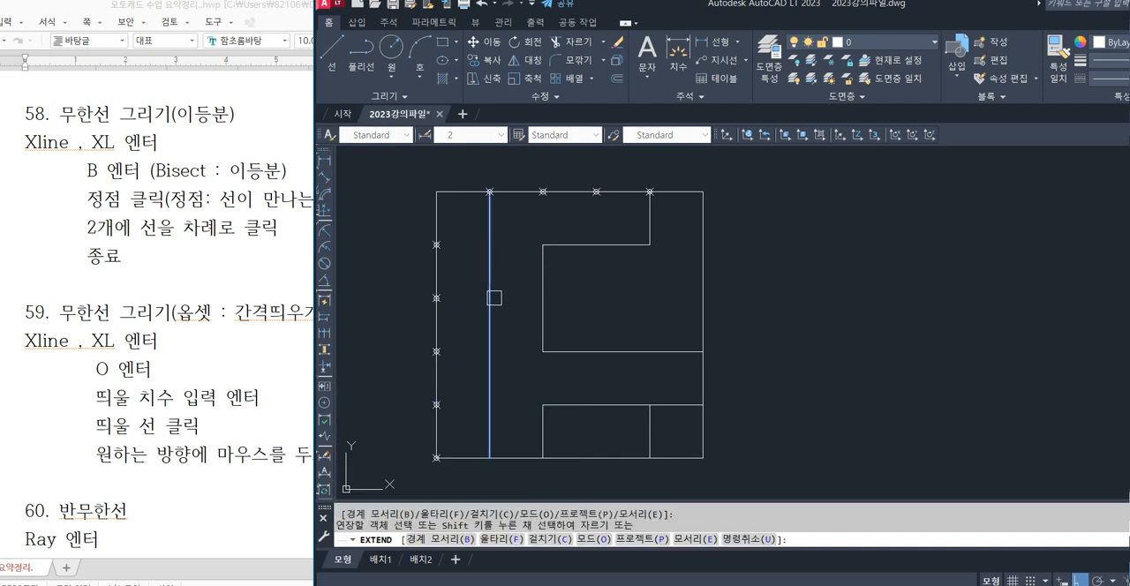
{"action": "left_click", "coordinate": [490, 319]}
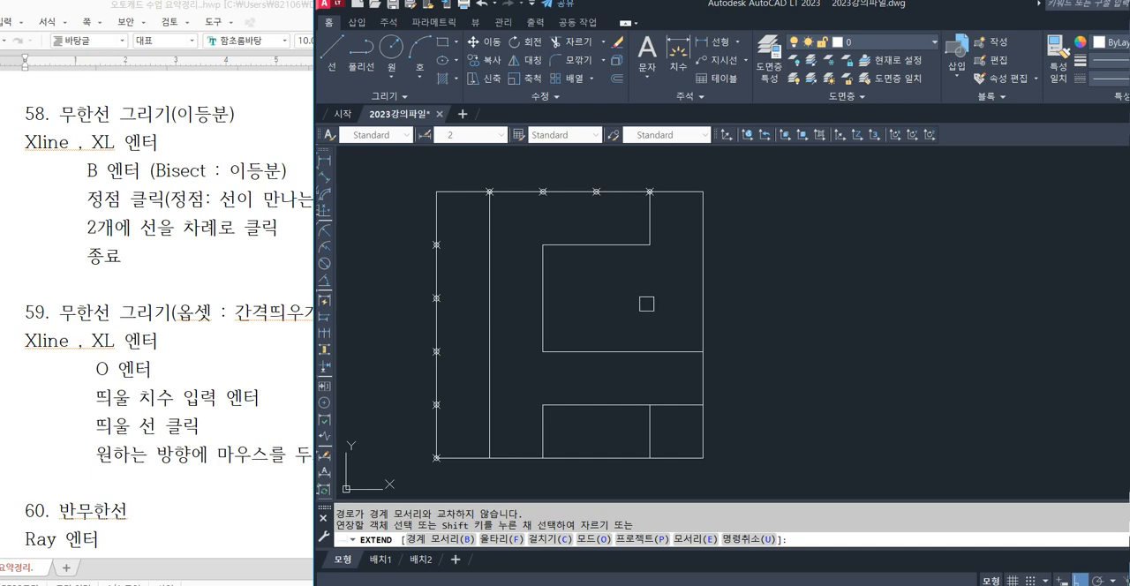
{"action": "key", "text": "Escape"}
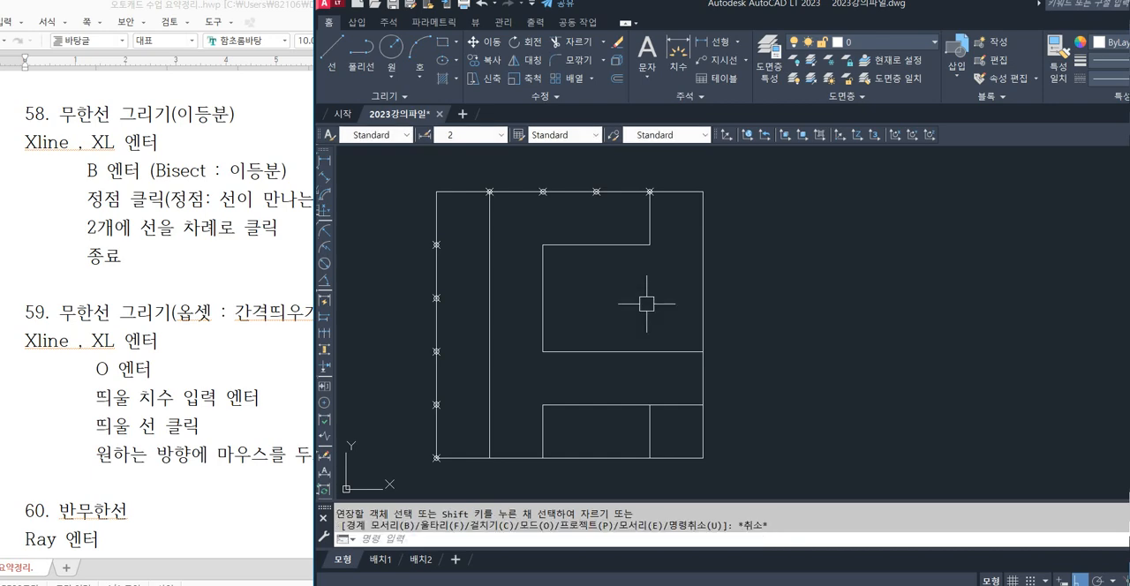
Undo the extension and the offset copy of the inner vertical line.
{"action": "key", "text": "ctrl+z"}
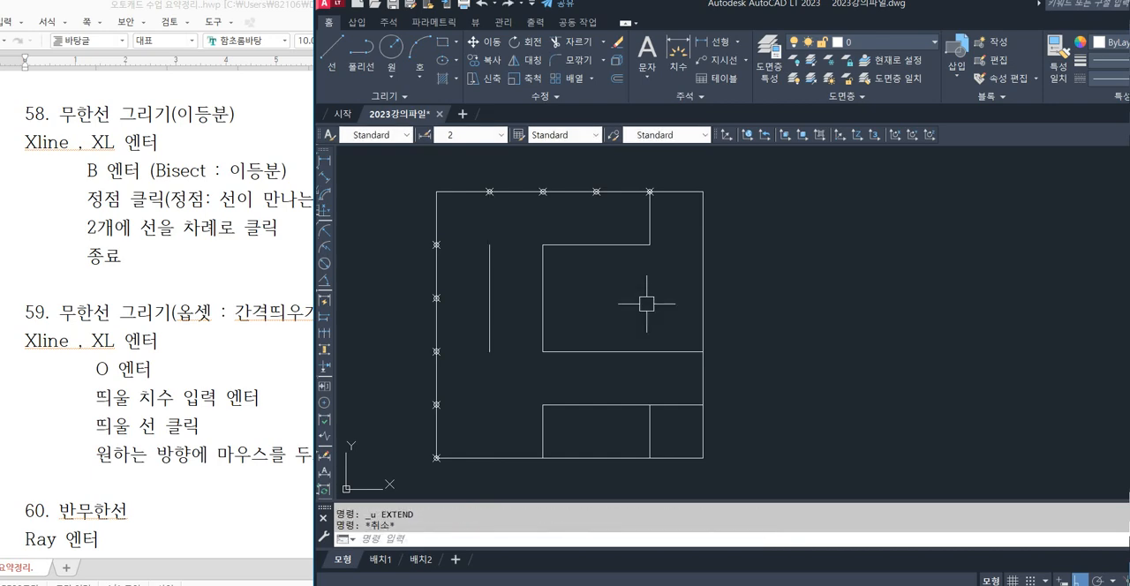
{"action": "key", "text": "Escape"}
Create a vertical construction line with XLINE's Offset option, 20 to the left of the square's inner vertical line.
{"action": "type", "text": "xl"}
{"action": "key", "text": "Return"}
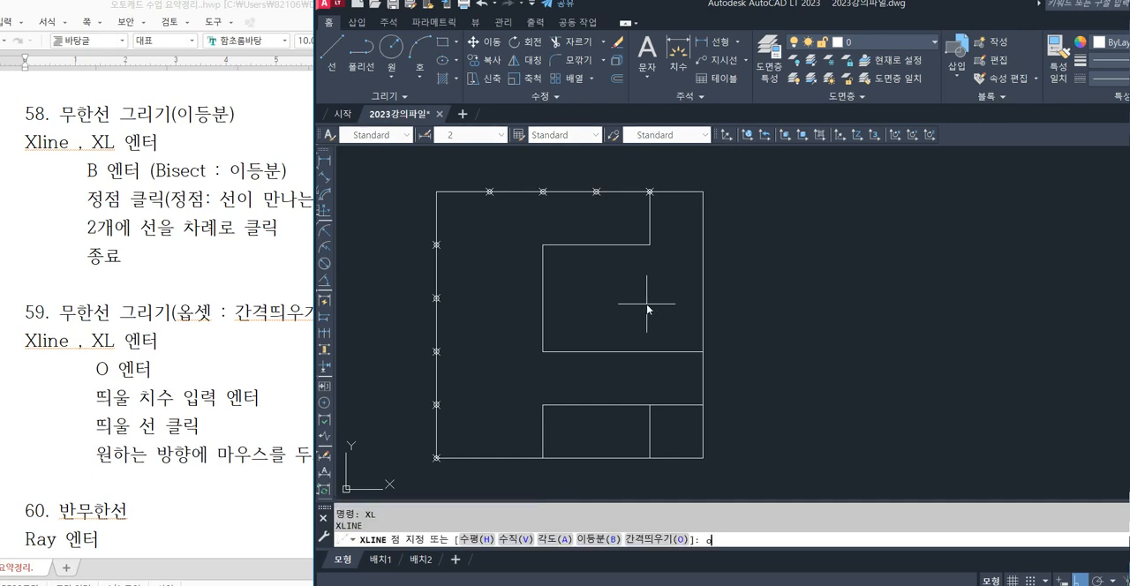
{"action": "type", "text": "o"}
{"action": "key", "text": "Return"}
{"action": "type", "text": "20"}
{"action": "key", "text": "Return"}
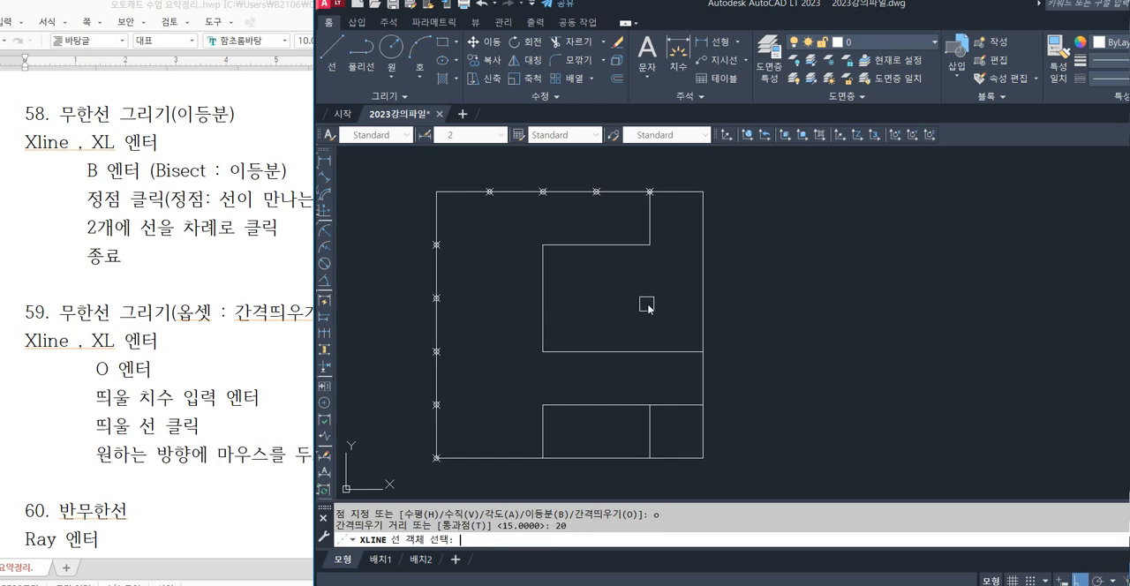
{"action": "left_click", "coordinate": [542, 305]}
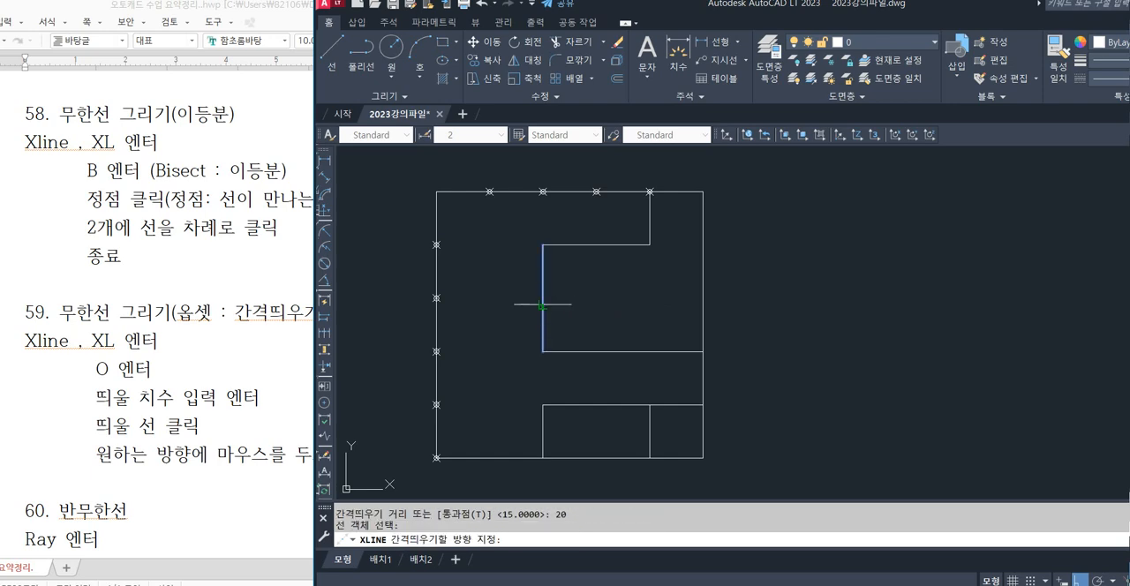
{"action": "left_click", "coordinate": [496, 304]}
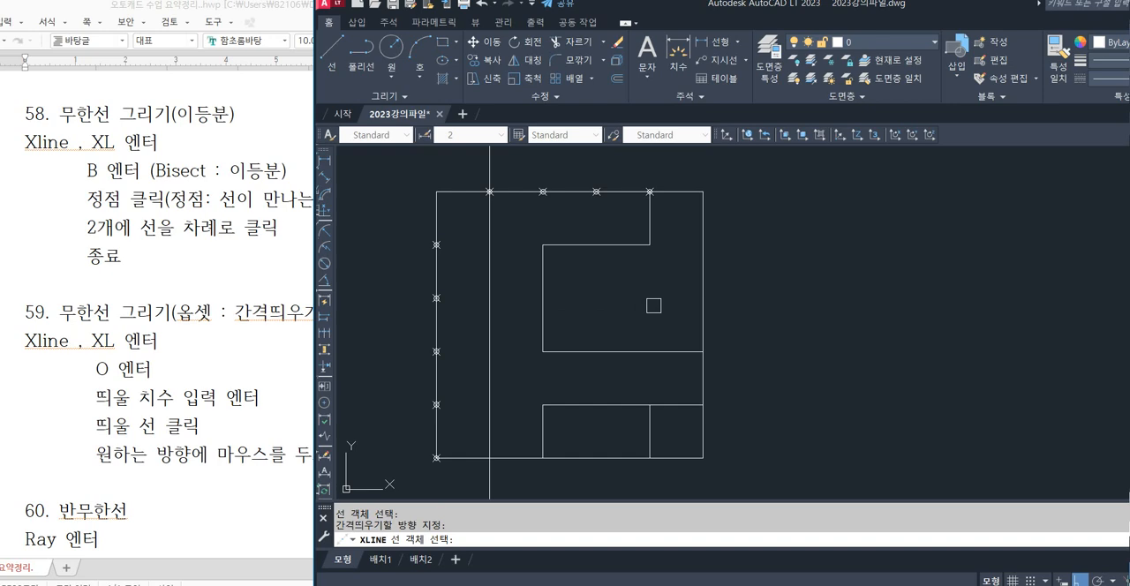
{"action": "key", "text": "Escape"}
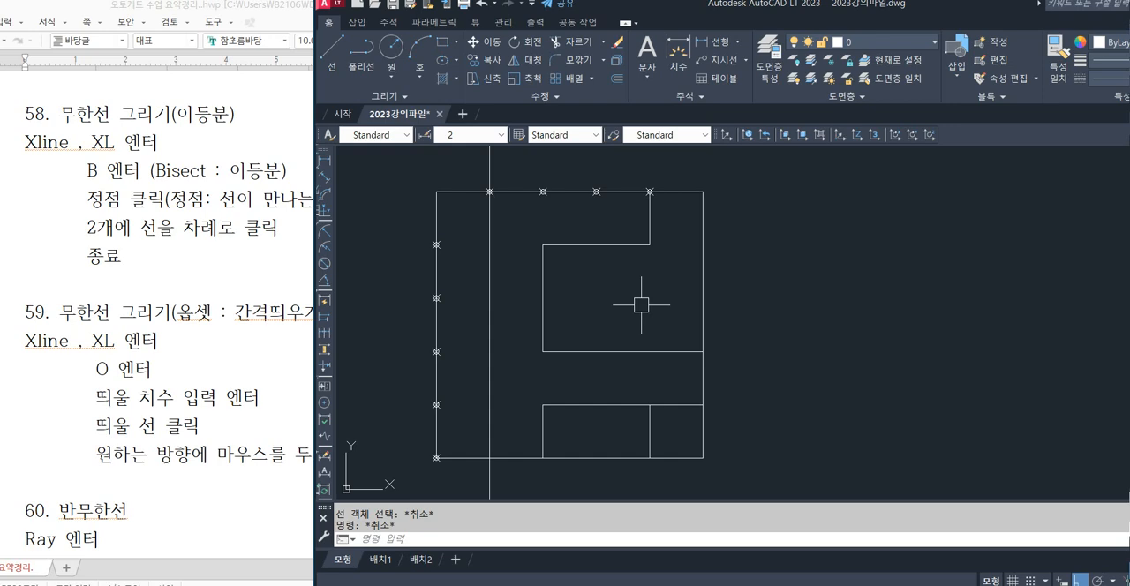
Switch to the Hangul lecture notes, read item 60 on the semi-infinite line (Ray), and return to AutoCAD.
{"action": "left_click", "coordinate": [160, 340]}
{"action": "scroll", "coordinate": [160, 340], "scroll_direction": "up", "scroll_amount": 5}
{"action": "scroll", "coordinate": [45, 318], "scroll_direction": "down", "scroll_amount": 6}
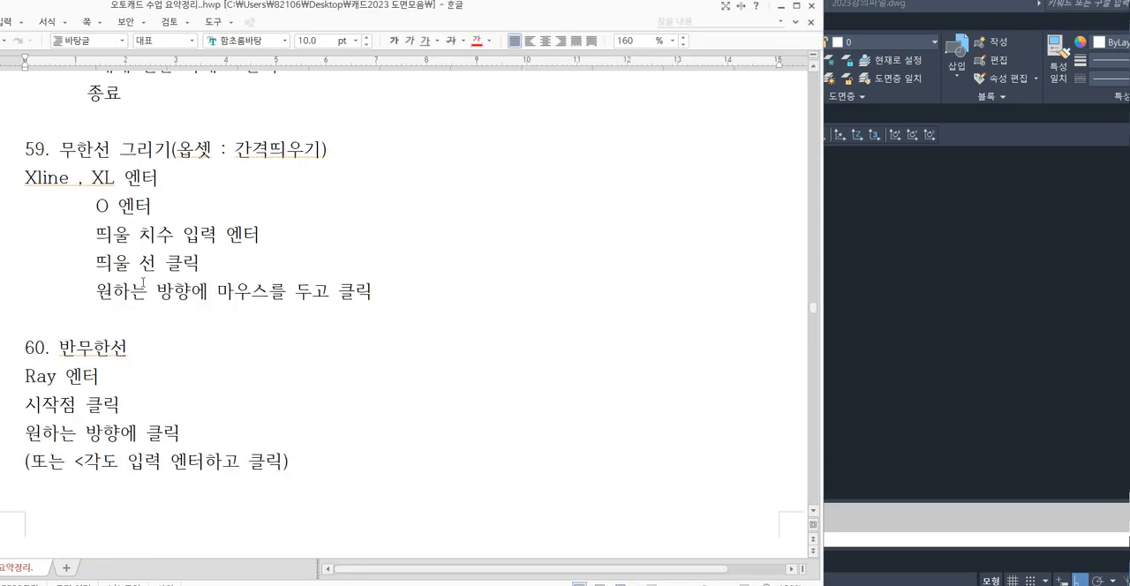
{"action": "left_click_drag", "start_coordinate": [27, 348], "coordinate": [323, 462]}
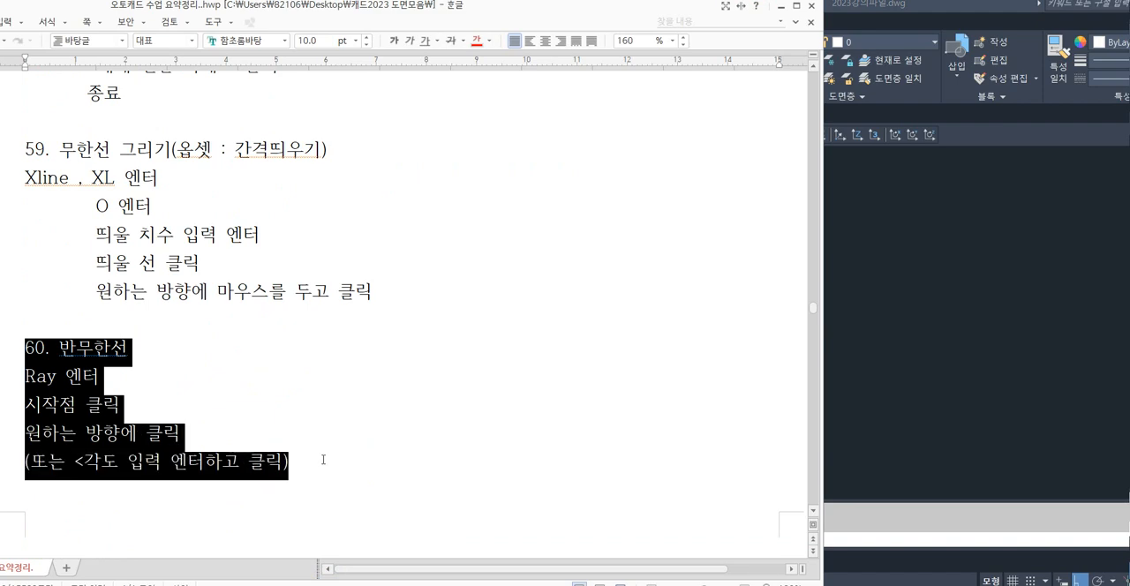
{"action": "left_click", "coordinate": [323, 462]}
{"action": "left_click_drag", "start_coordinate": [60, 332], "coordinate": [264, 396]}
{"action": "left_click", "coordinate": [252, 379]}
{"action": "left_click", "coordinate": [898, 355]}
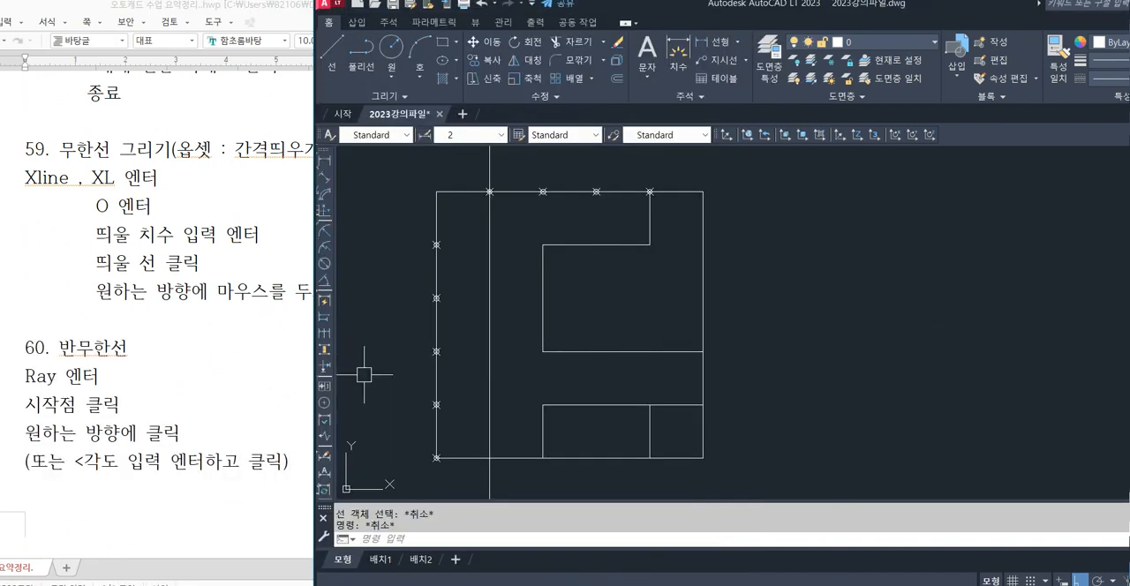
{"action": "type", "text": "RAY"}
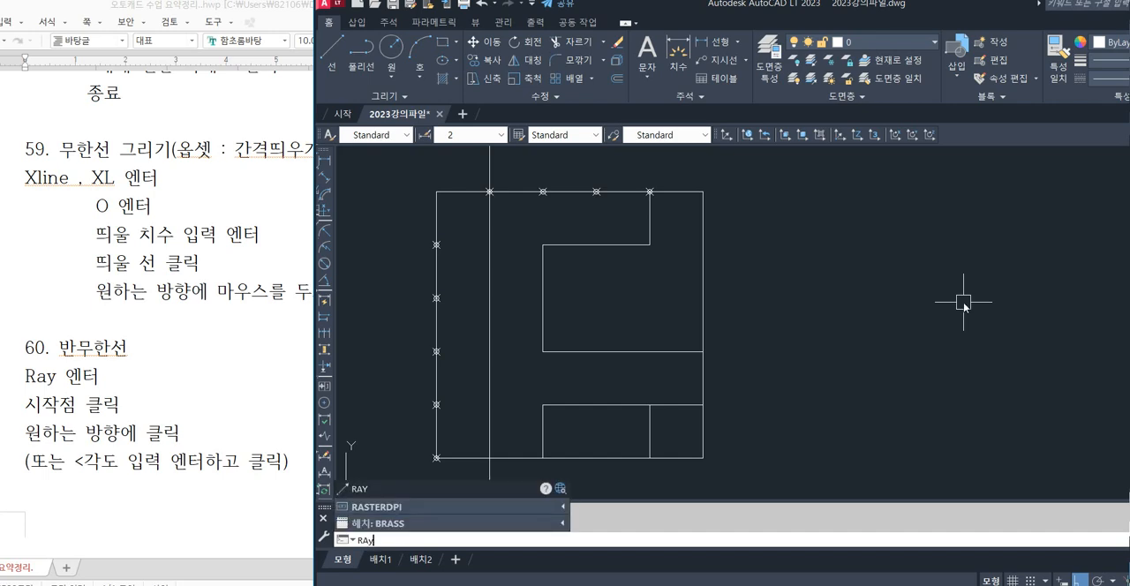
{"action": "key", "text": "Return"}
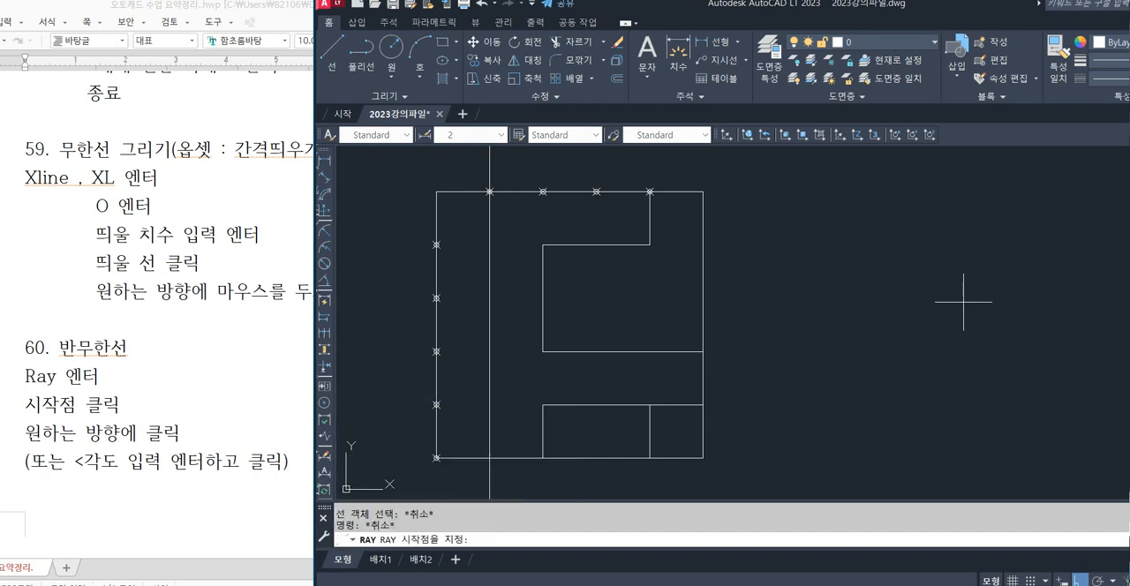
{"action": "mouse_move", "coordinate": [909, 346]}
{"action": "middle_mouse_down"}
{"action": "mouse_move", "coordinate": [814, 280]}
{"action": "mouse_move", "coordinate": [799, 234]}
{"action": "middle_mouse_up"}
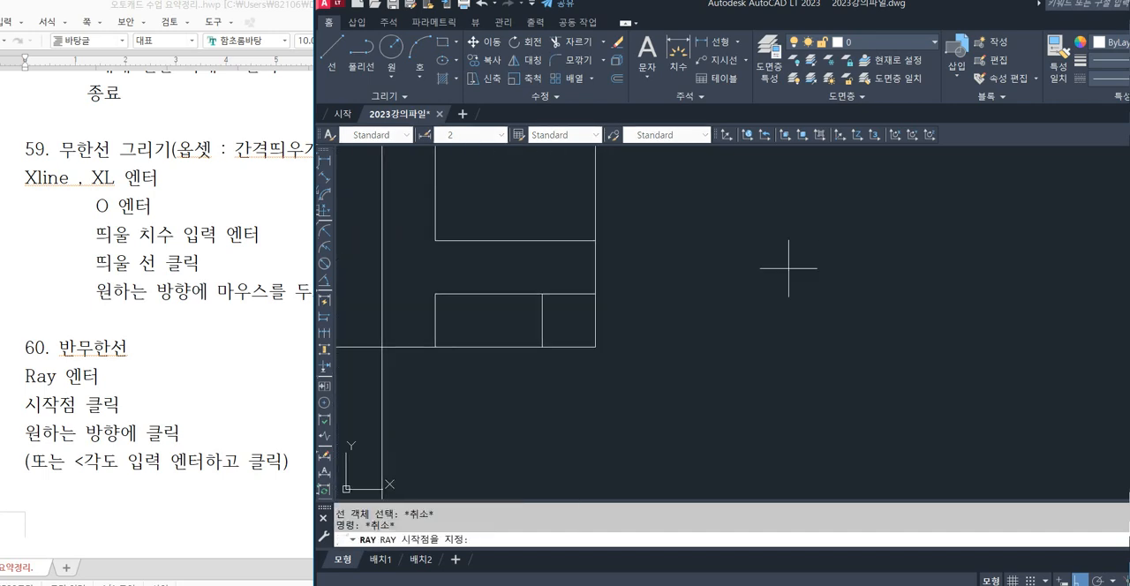
{"action": "left_click", "coordinate": [595, 346]}
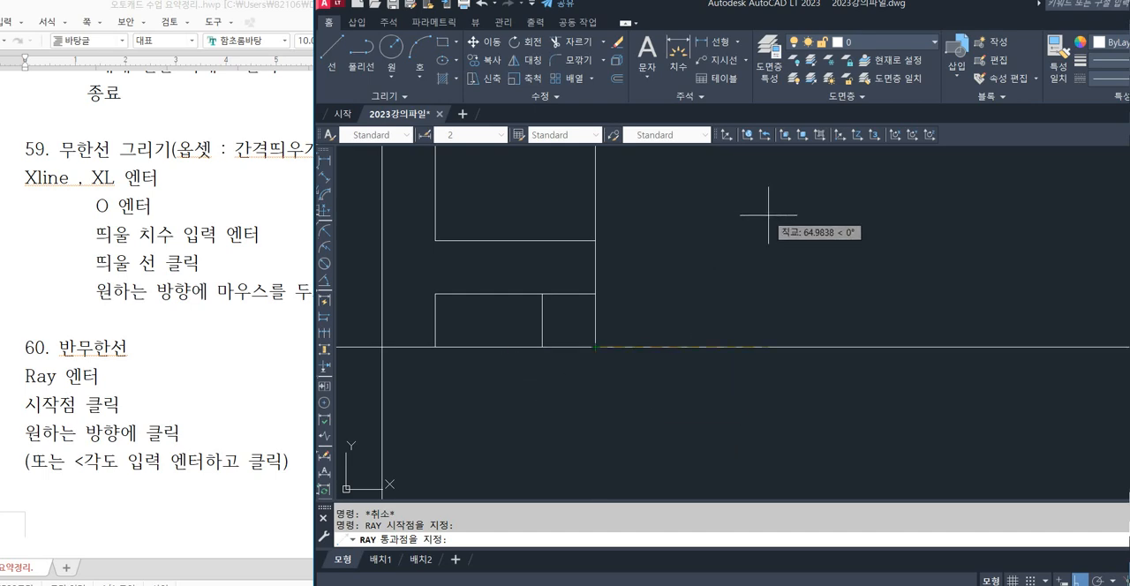
{"action": "key", "text": "Escape"}
{"action": "key", "text": "Escape"}
{"action": "key", "text": "Escape"}
Draw a ray at 45° up to the right from a point in the empty area beside the square.
{"action": "middle_click_drag", "start_coordinate": [823, 313], "coordinate": [532, 327]}
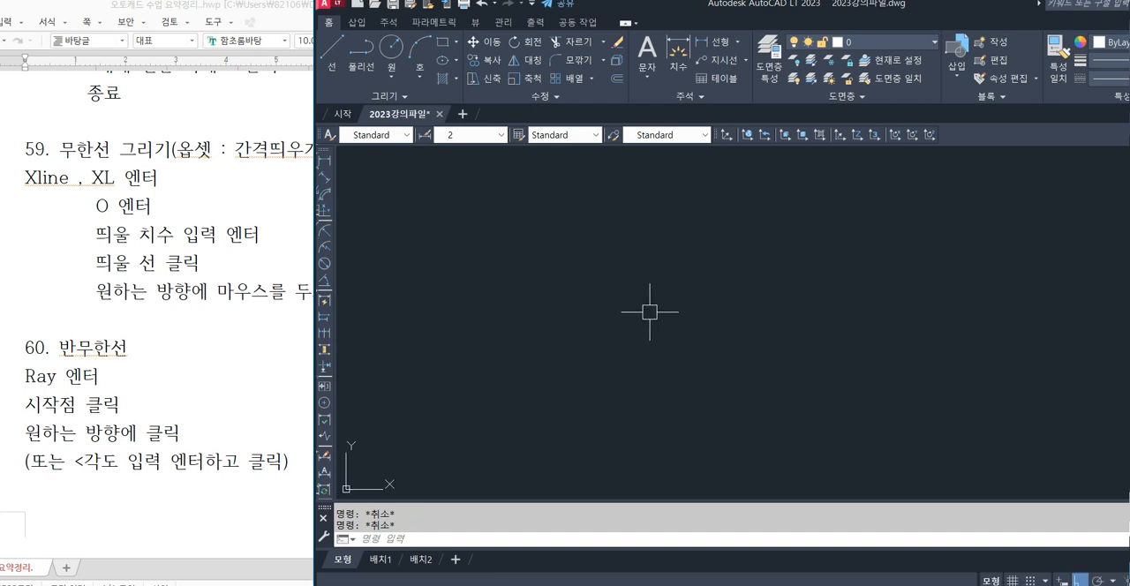
{"action": "type", "text": "ray"}
{"action": "key", "text": "Return"}
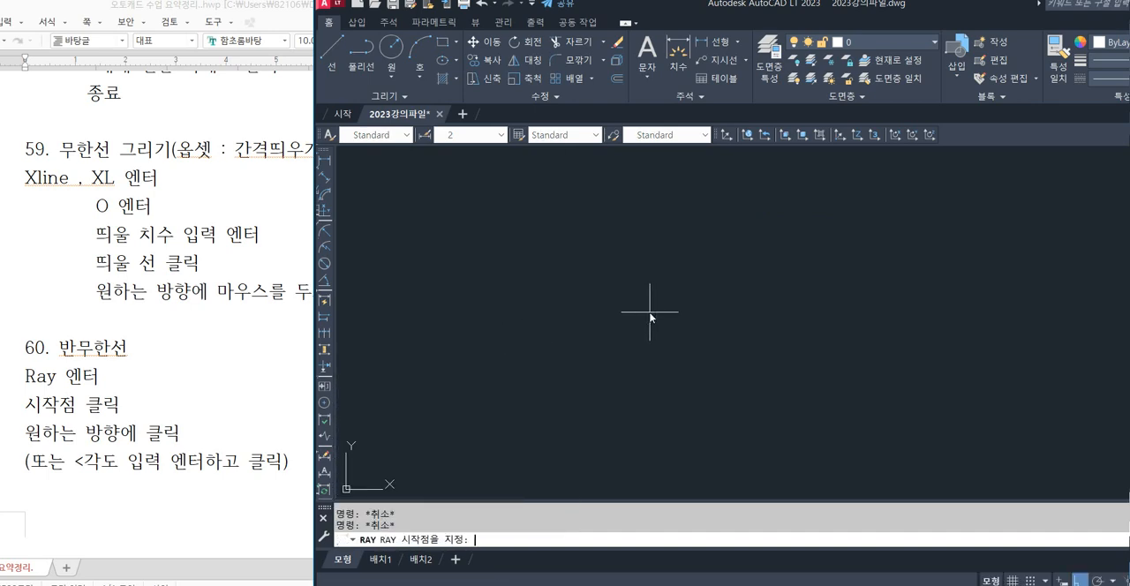
{"action": "left_click", "coordinate": [703, 355]}
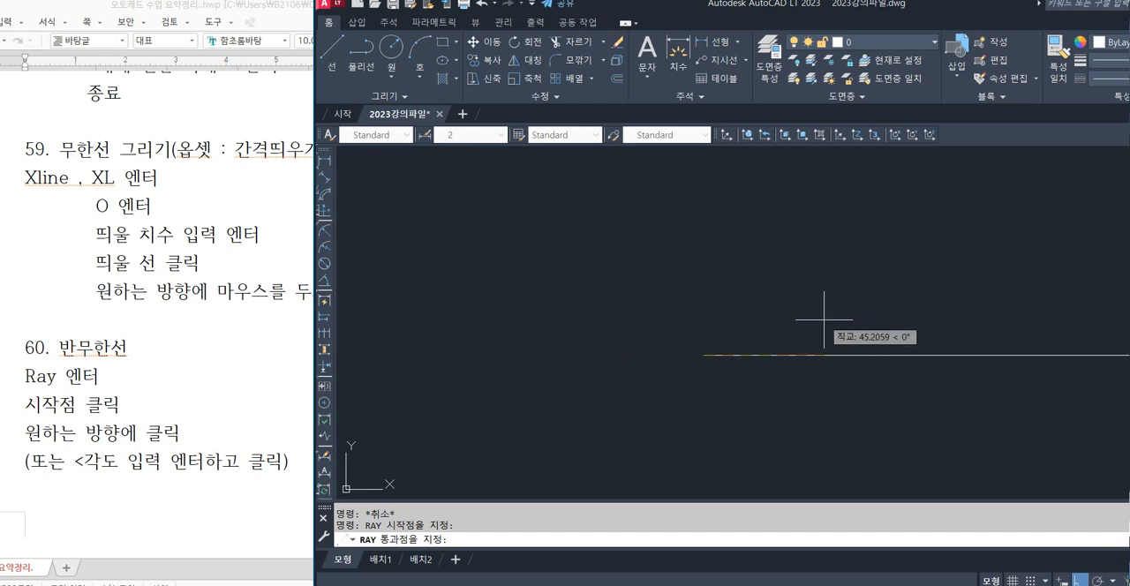
{"action": "type", "text": "45"}
{"action": "key", "text": "Return"}
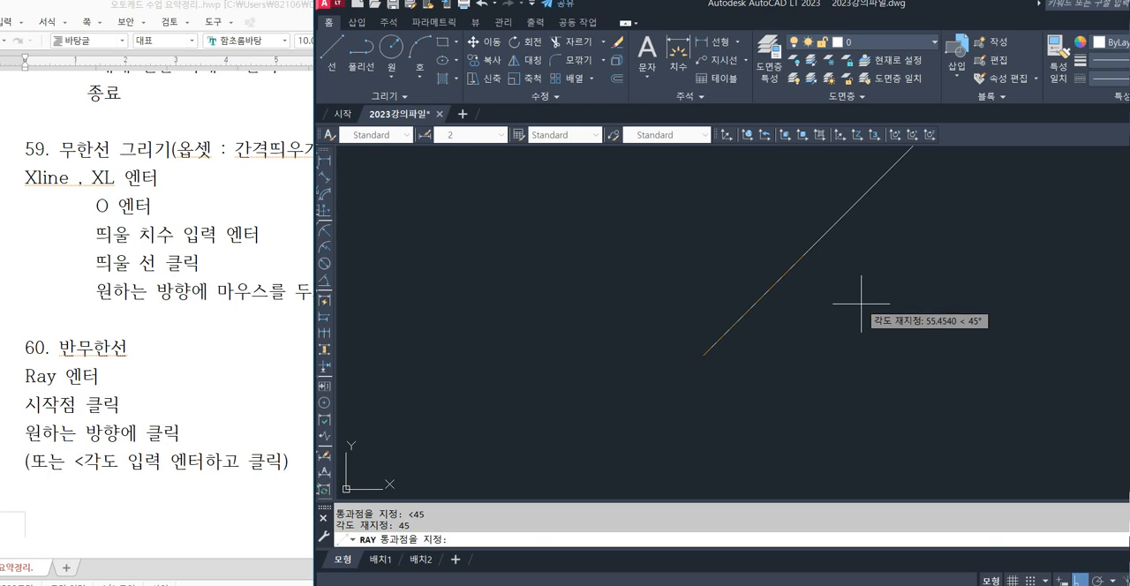
{"action": "left_click", "coordinate": [860, 305]}
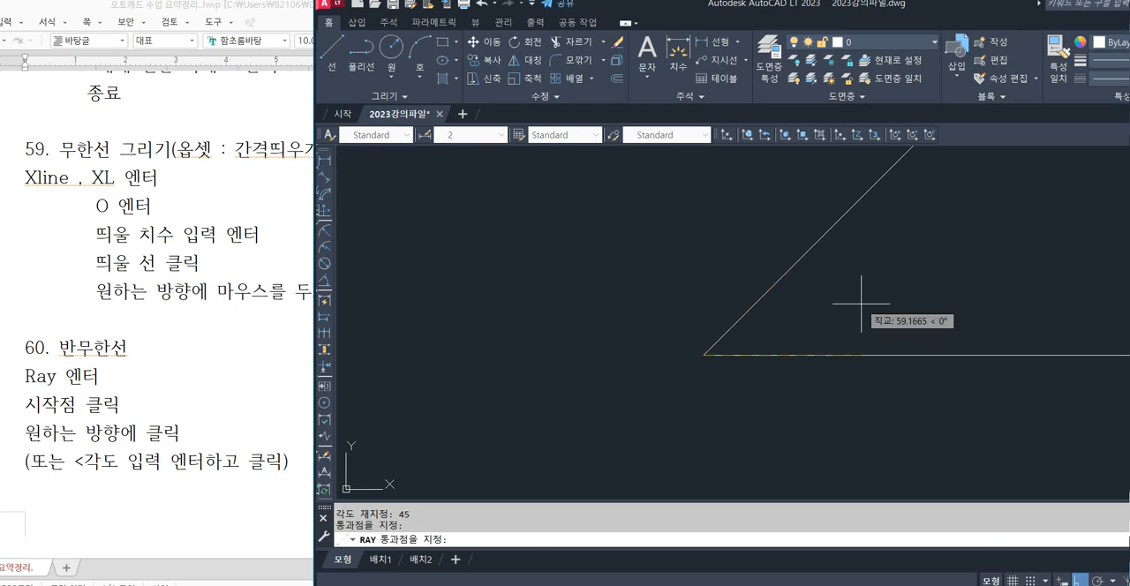
{"action": "key", "text": "Escape"}
{"action": "key", "text": "Escape"}
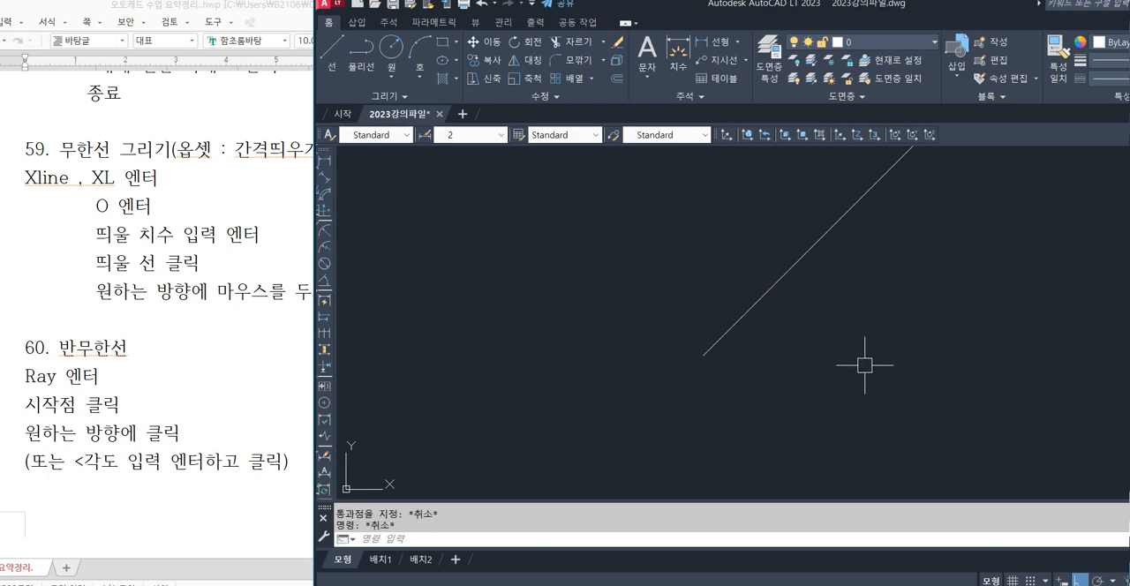
Draw a horizontal ray to the left from the start point of the 45° ray.
{"action": "type", "text": "ray"}
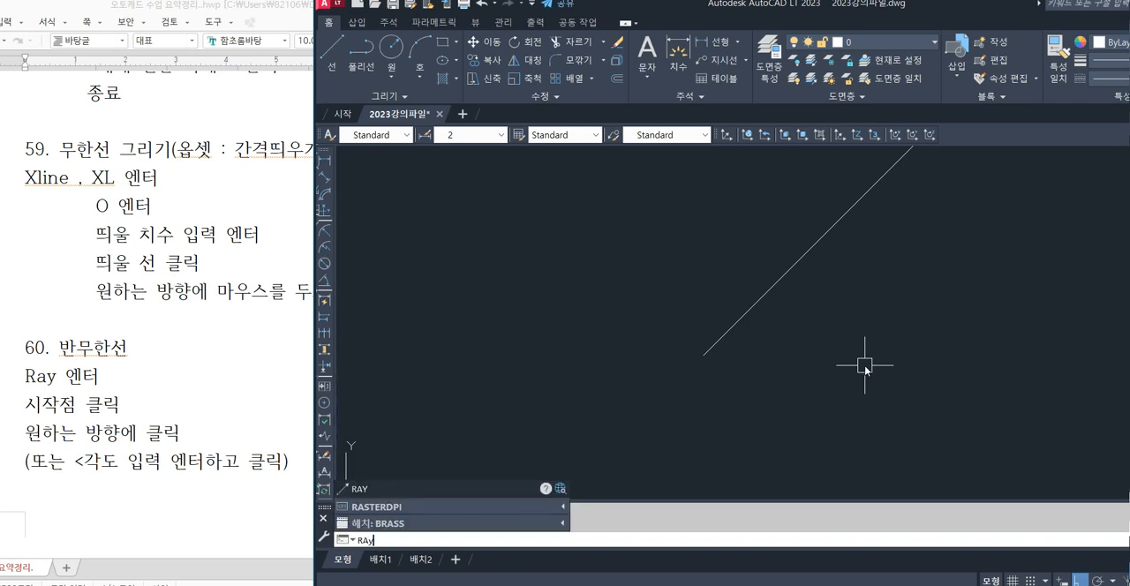
{"action": "key", "text": "Return"}
{"action": "left_click", "coordinate": [703, 354]}
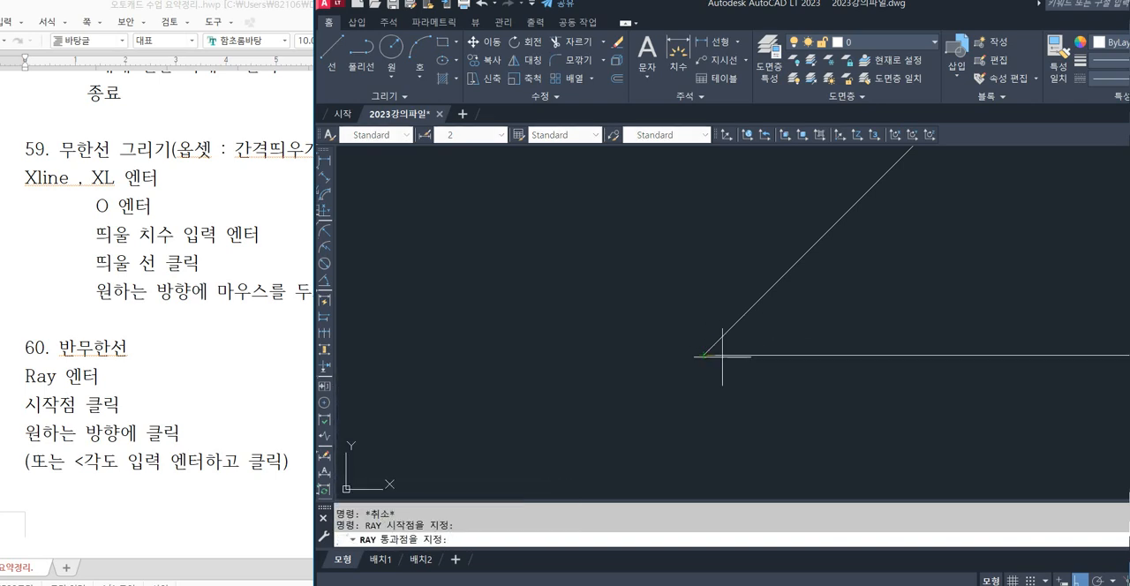
{"action": "left_click", "coordinate": [599, 342]}
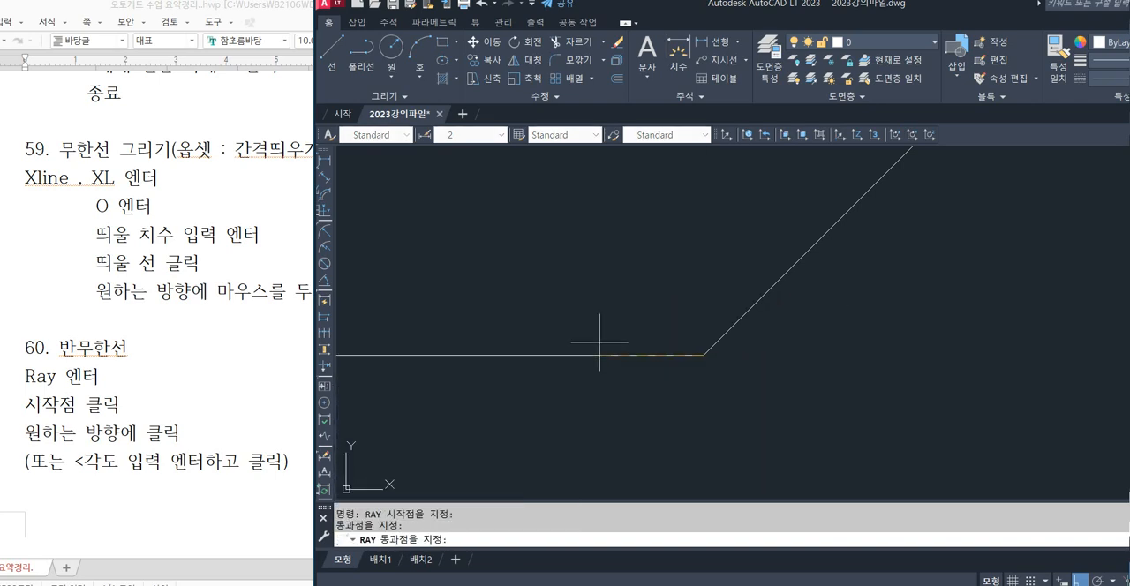
{"action": "key", "text": "Escape"}
{"action": "key", "text": "Escape"}
{"action": "key", "text": "Escape"}
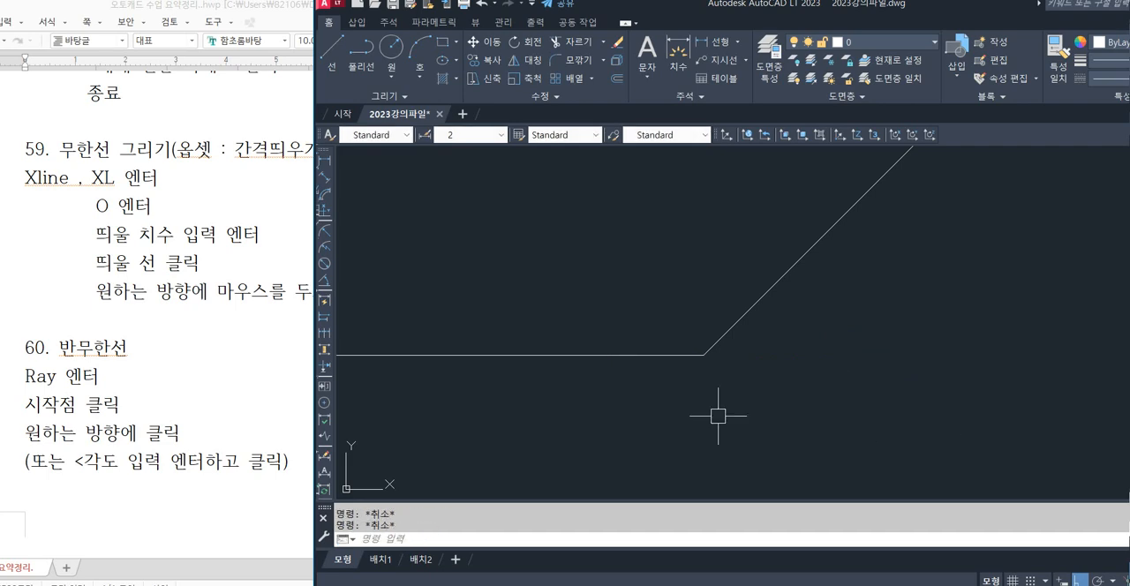
Erase the 45° ray and the horizontal ray together.
{"action": "scroll", "coordinate": [748, 353], "scroll_direction": "down", "scroll_amount": 3}
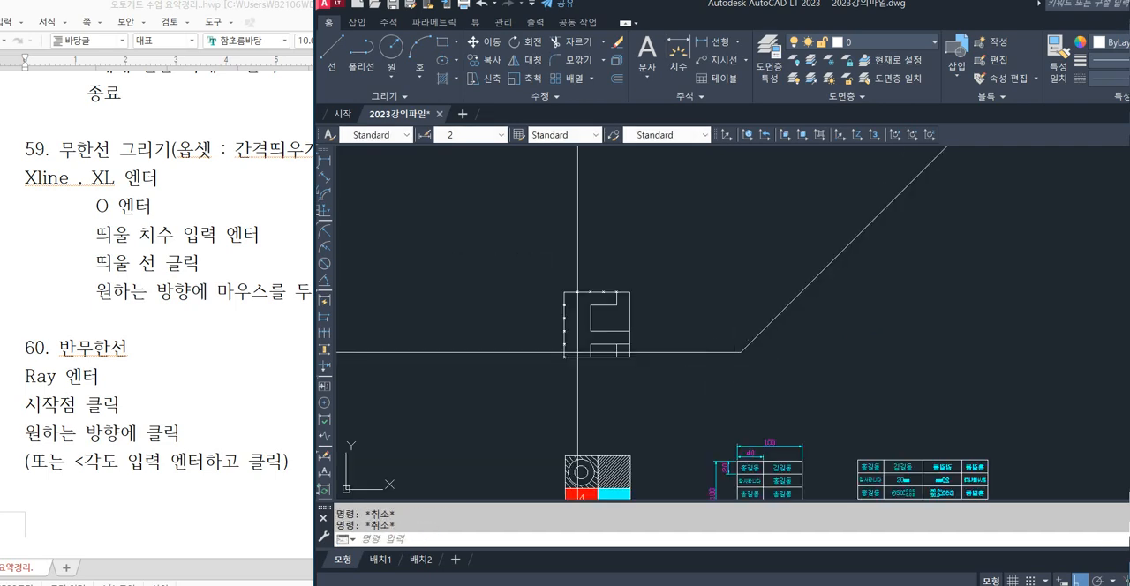
{"action": "left_click", "coordinate": [805, 334]}
{"action": "left_click", "coordinate": [698, 372]}
{"action": "key", "text": "Delete"}
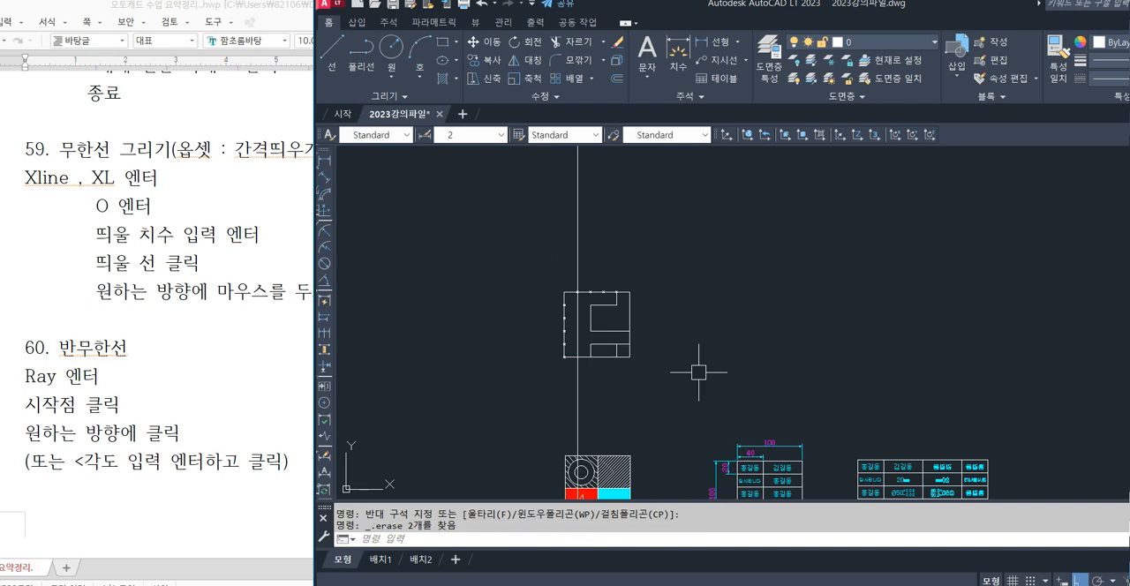
Switch to the Notepad lesson outline and highlight the 포인트(Point) topic in the lesson 33 title.
{"action": "scroll", "coordinate": [574, 328], "scroll_direction": "up", "scroll_amount": 5}
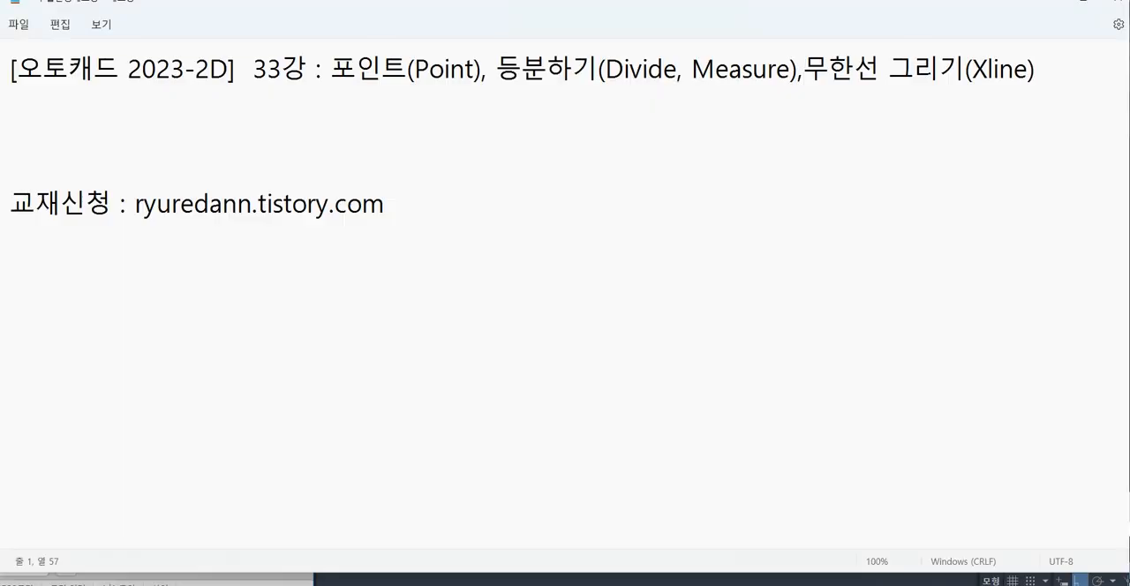
{"action": "left_click_drag", "start_coordinate": [330, 68], "coordinate": [481, 68]}
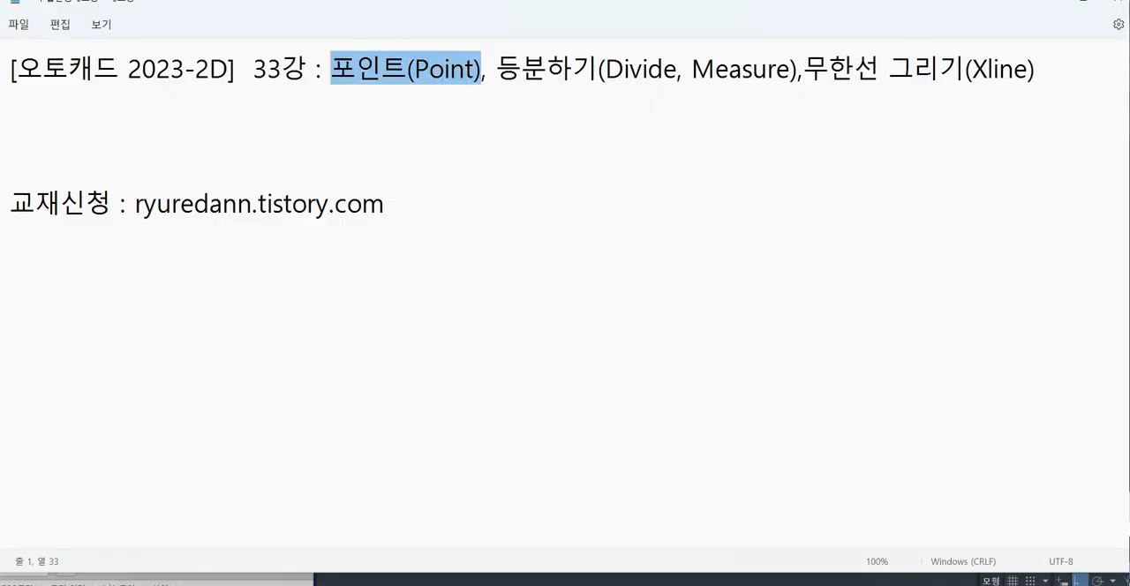
{"action": "left_click", "coordinate": [521, 69]}
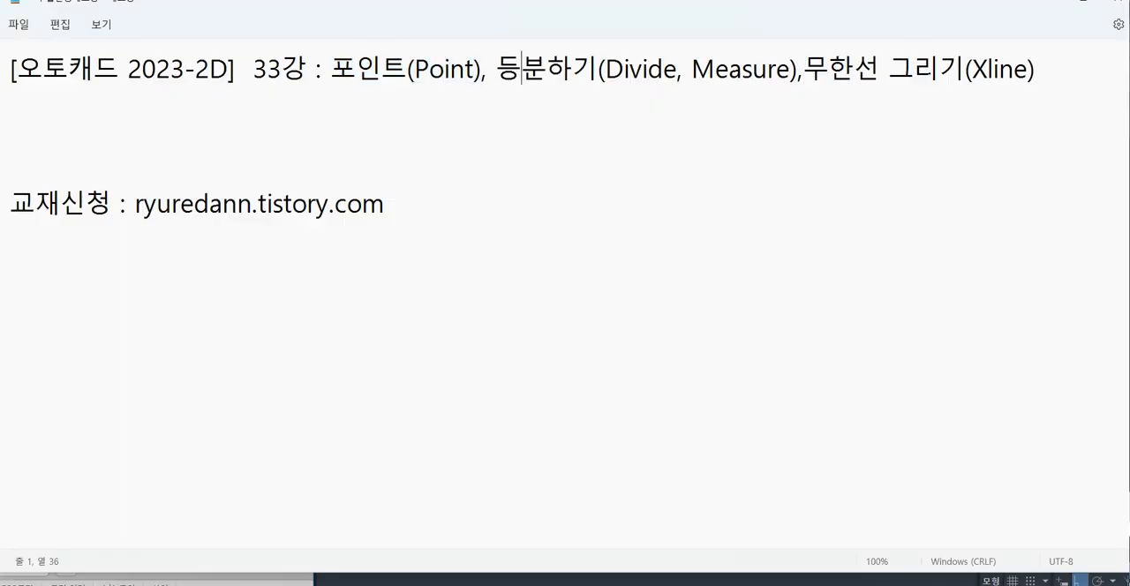